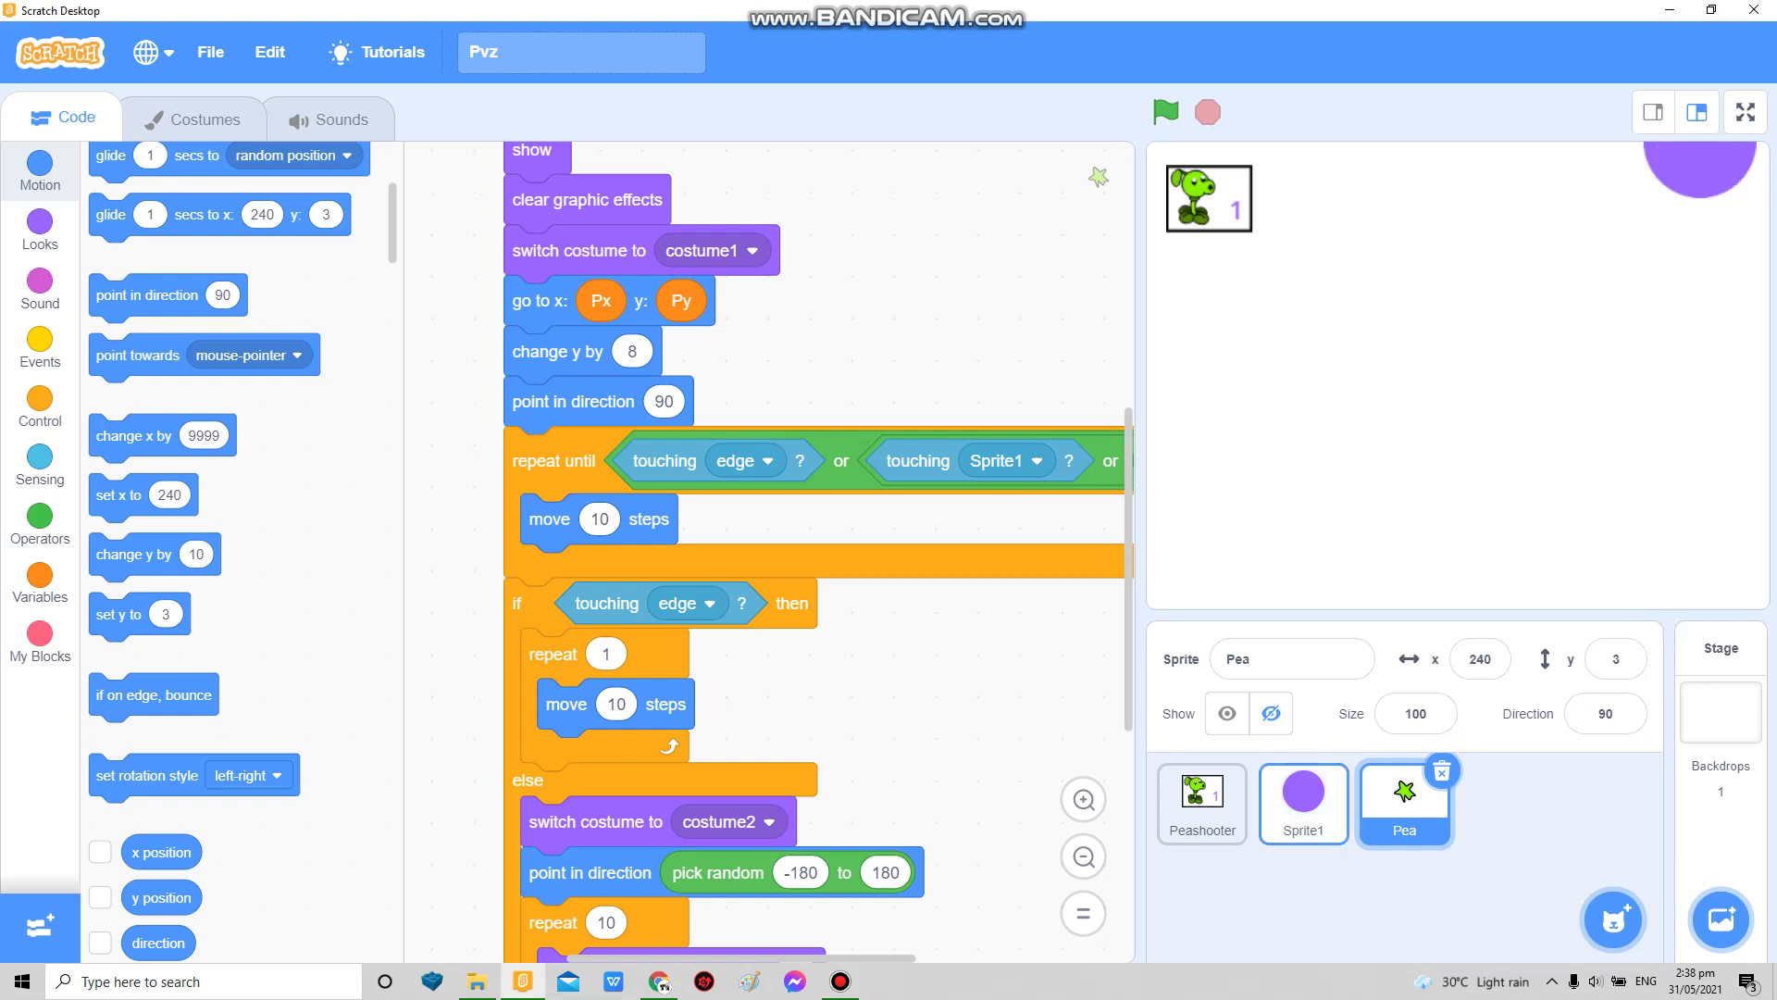
# Step: Select the Peashooter sprite to show its scripts, including the clone script
pyautogui.click(1303, 799)
pyautogui.click(1202, 799)
pyautogui.scroll(1, 723, 557)
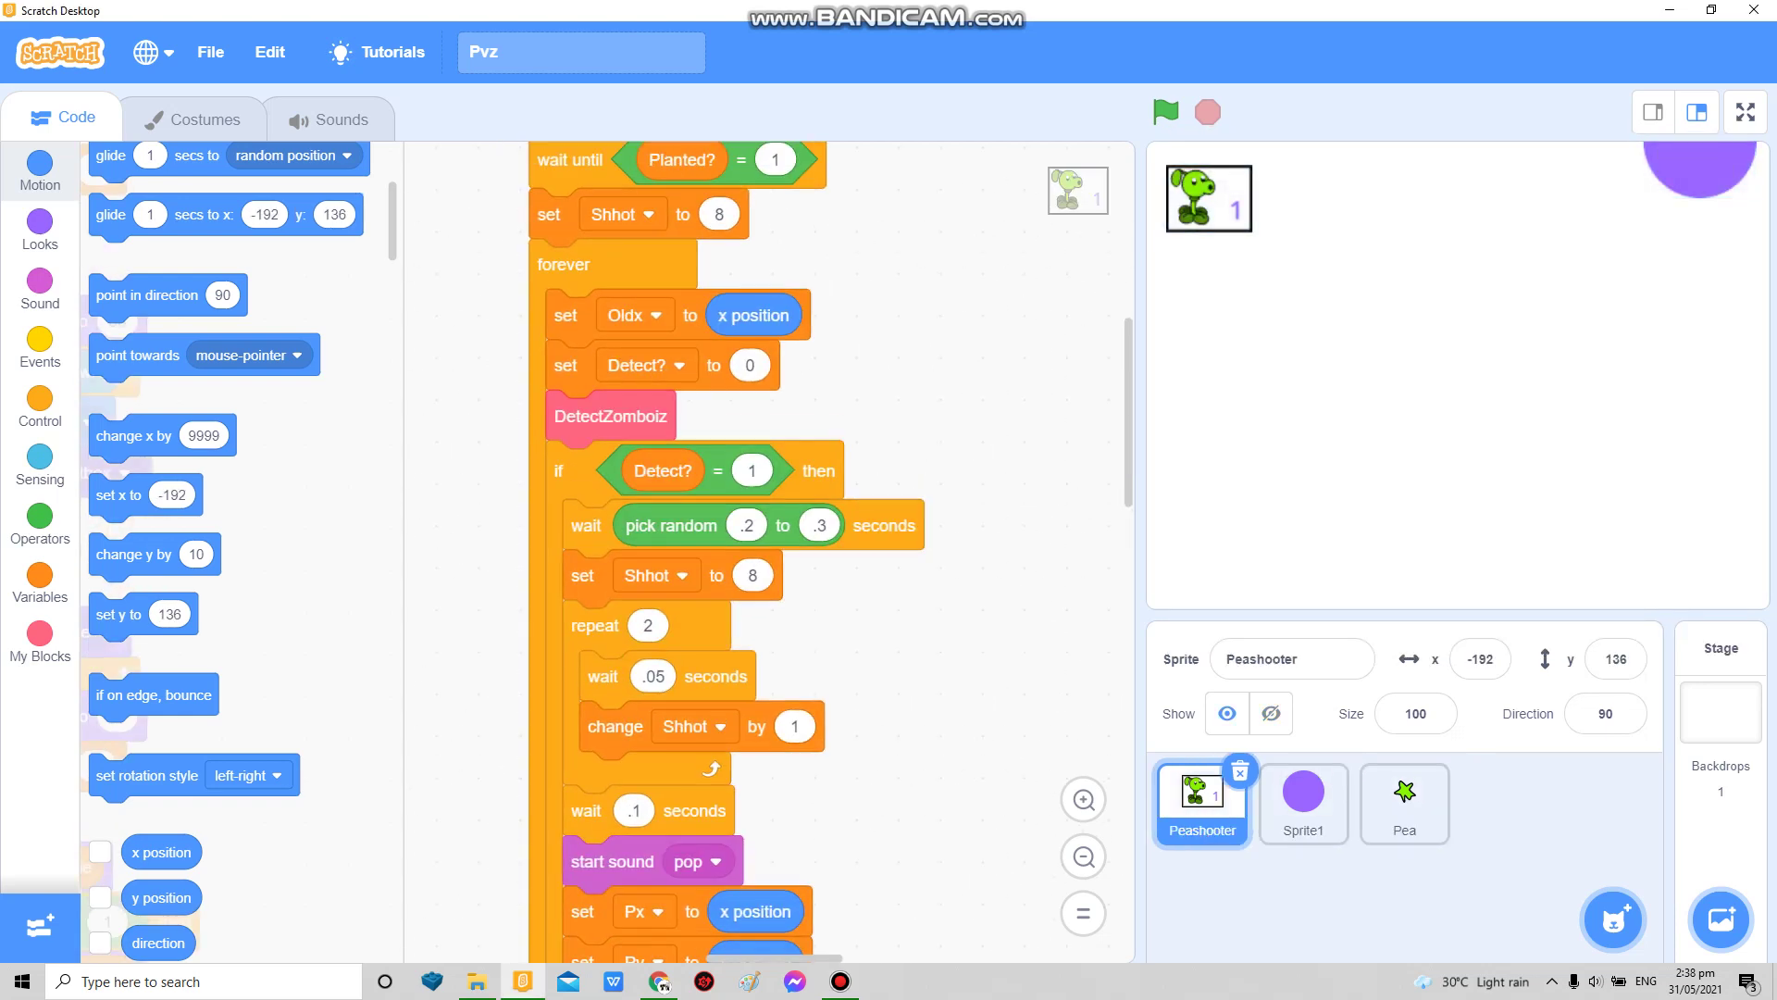
pyautogui.scroll(5, 722, 555)
pyautogui.scroll(-3, 723, 555)
pyautogui.scroll(-2, 764, 555)
pyautogui.hscroll(3, 765, 555)
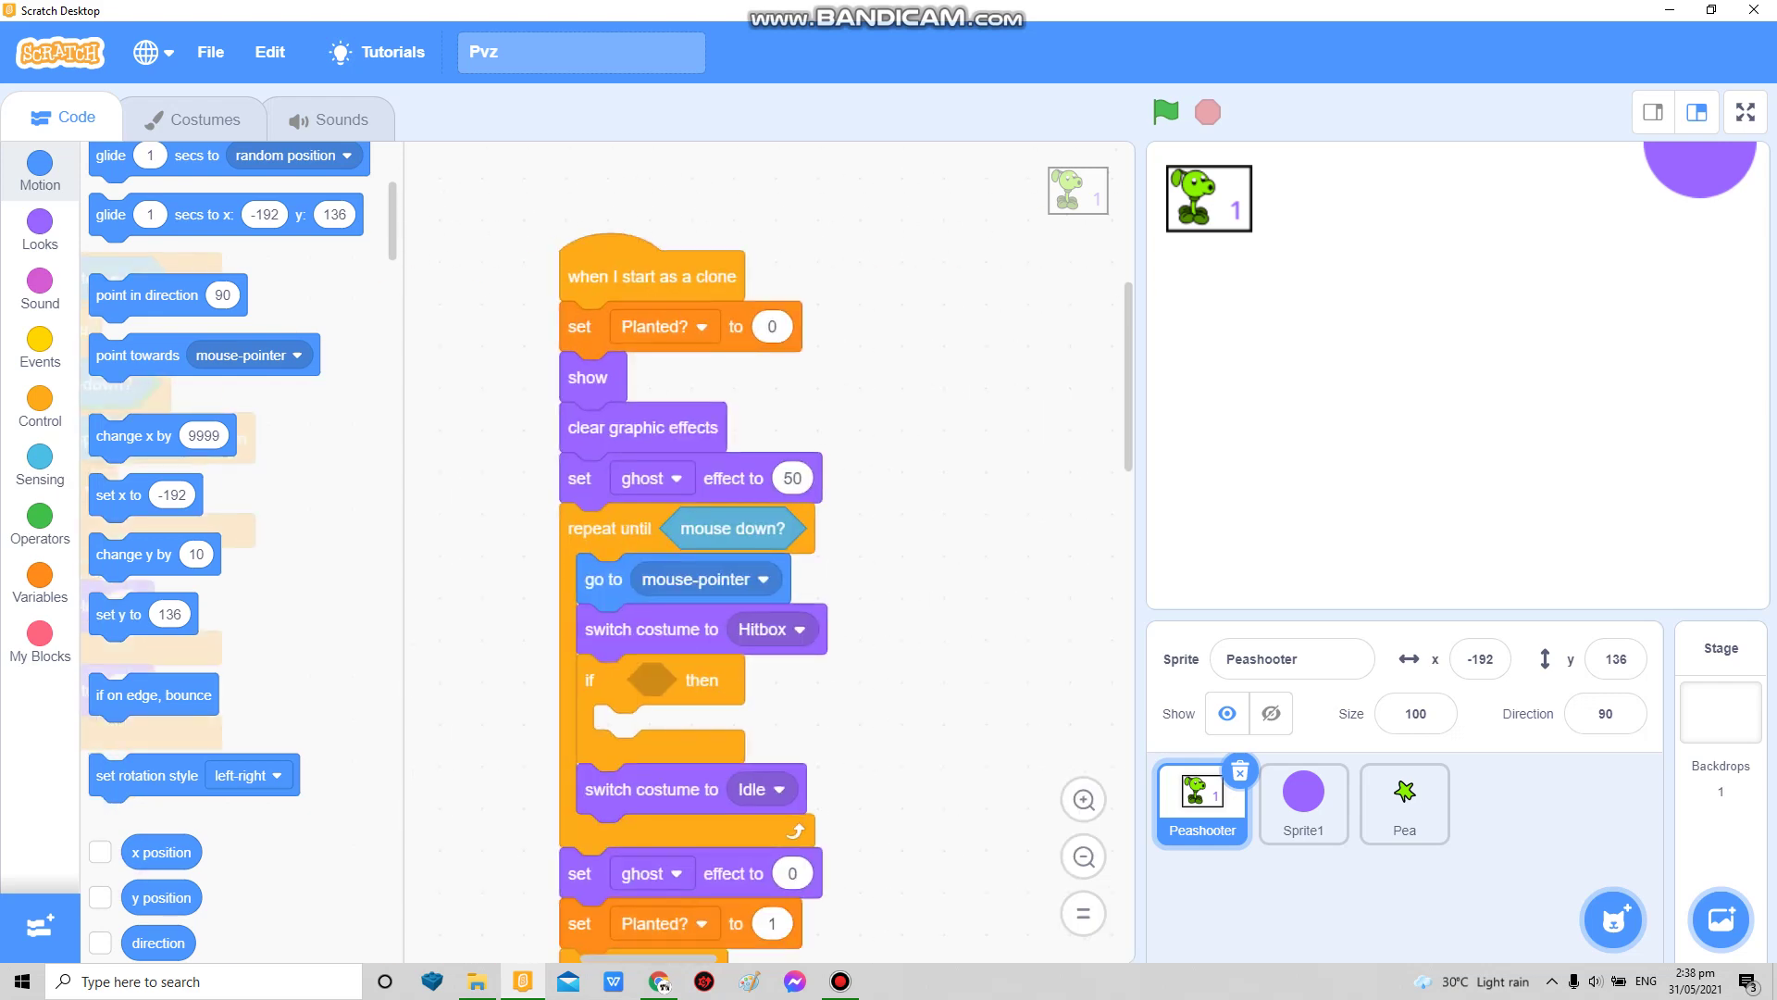
pyautogui.hscroll(1, 764, 555)
pyautogui.hscroll(-2, 764, 555)
pyautogui.hscroll(-3, 764, 555)
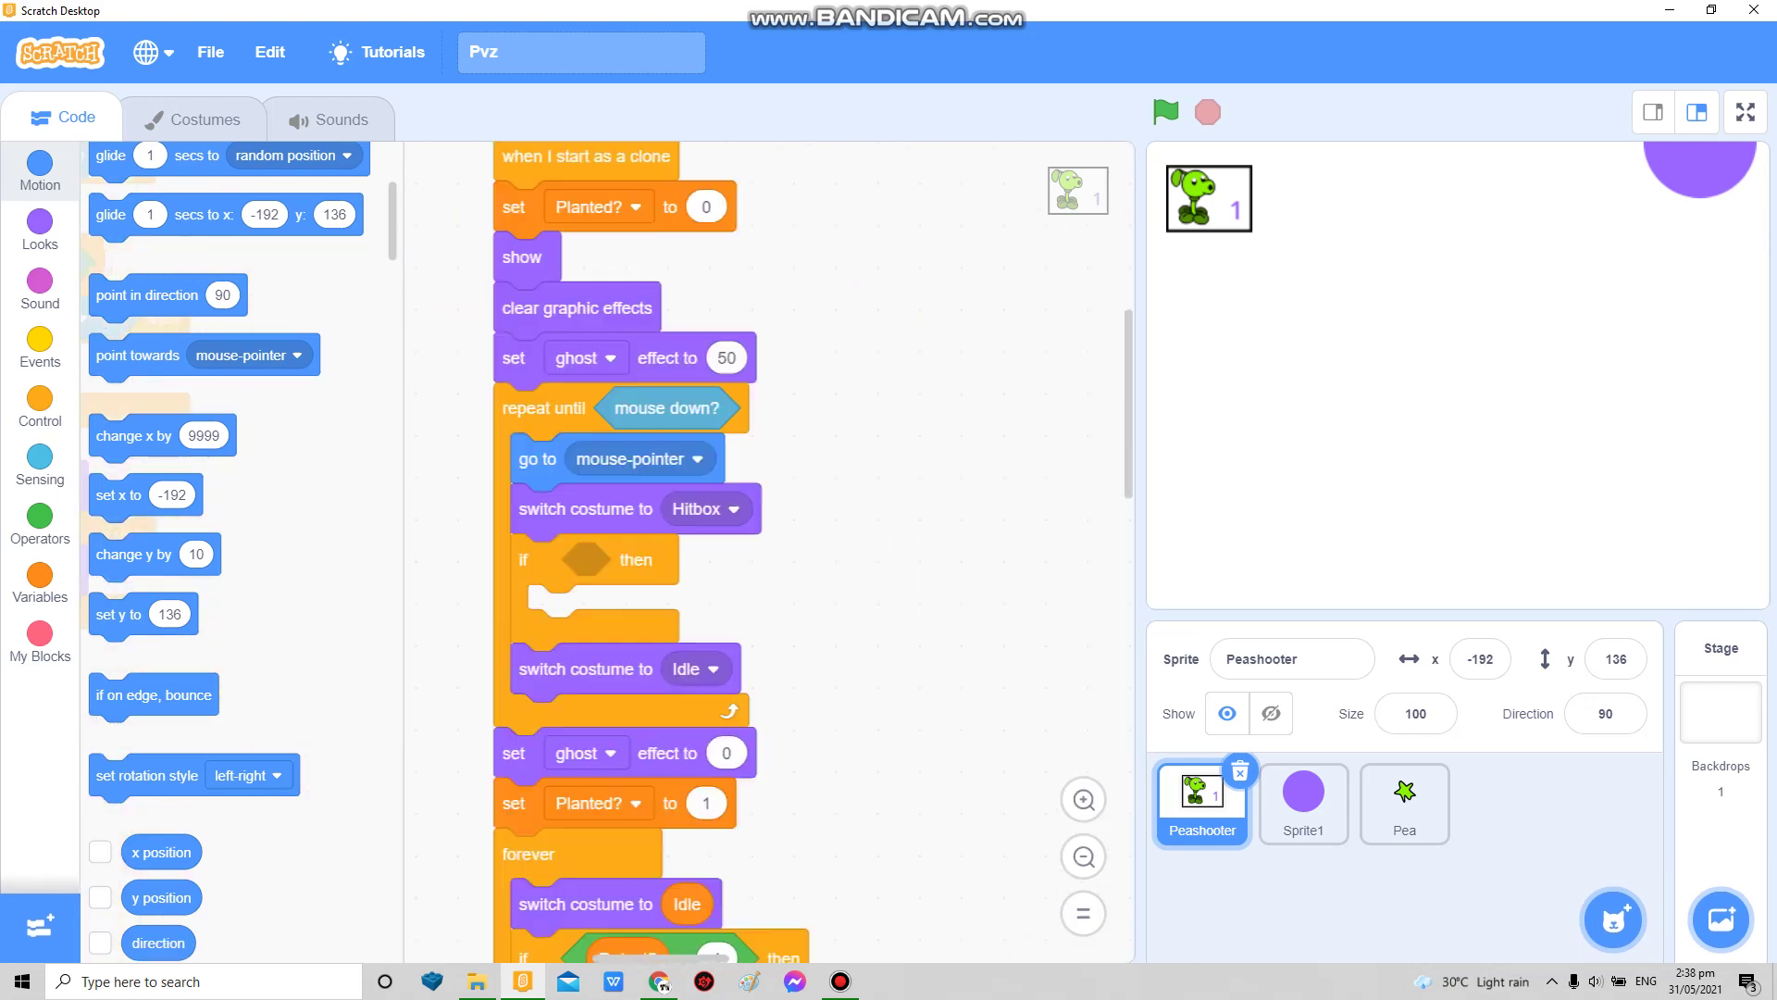
pyautogui.hscroll(-1, 765, 555)
# Step: Test-play full screen by dragging peashooters onto the field, then leave full screen
pyautogui.click(1743, 113)
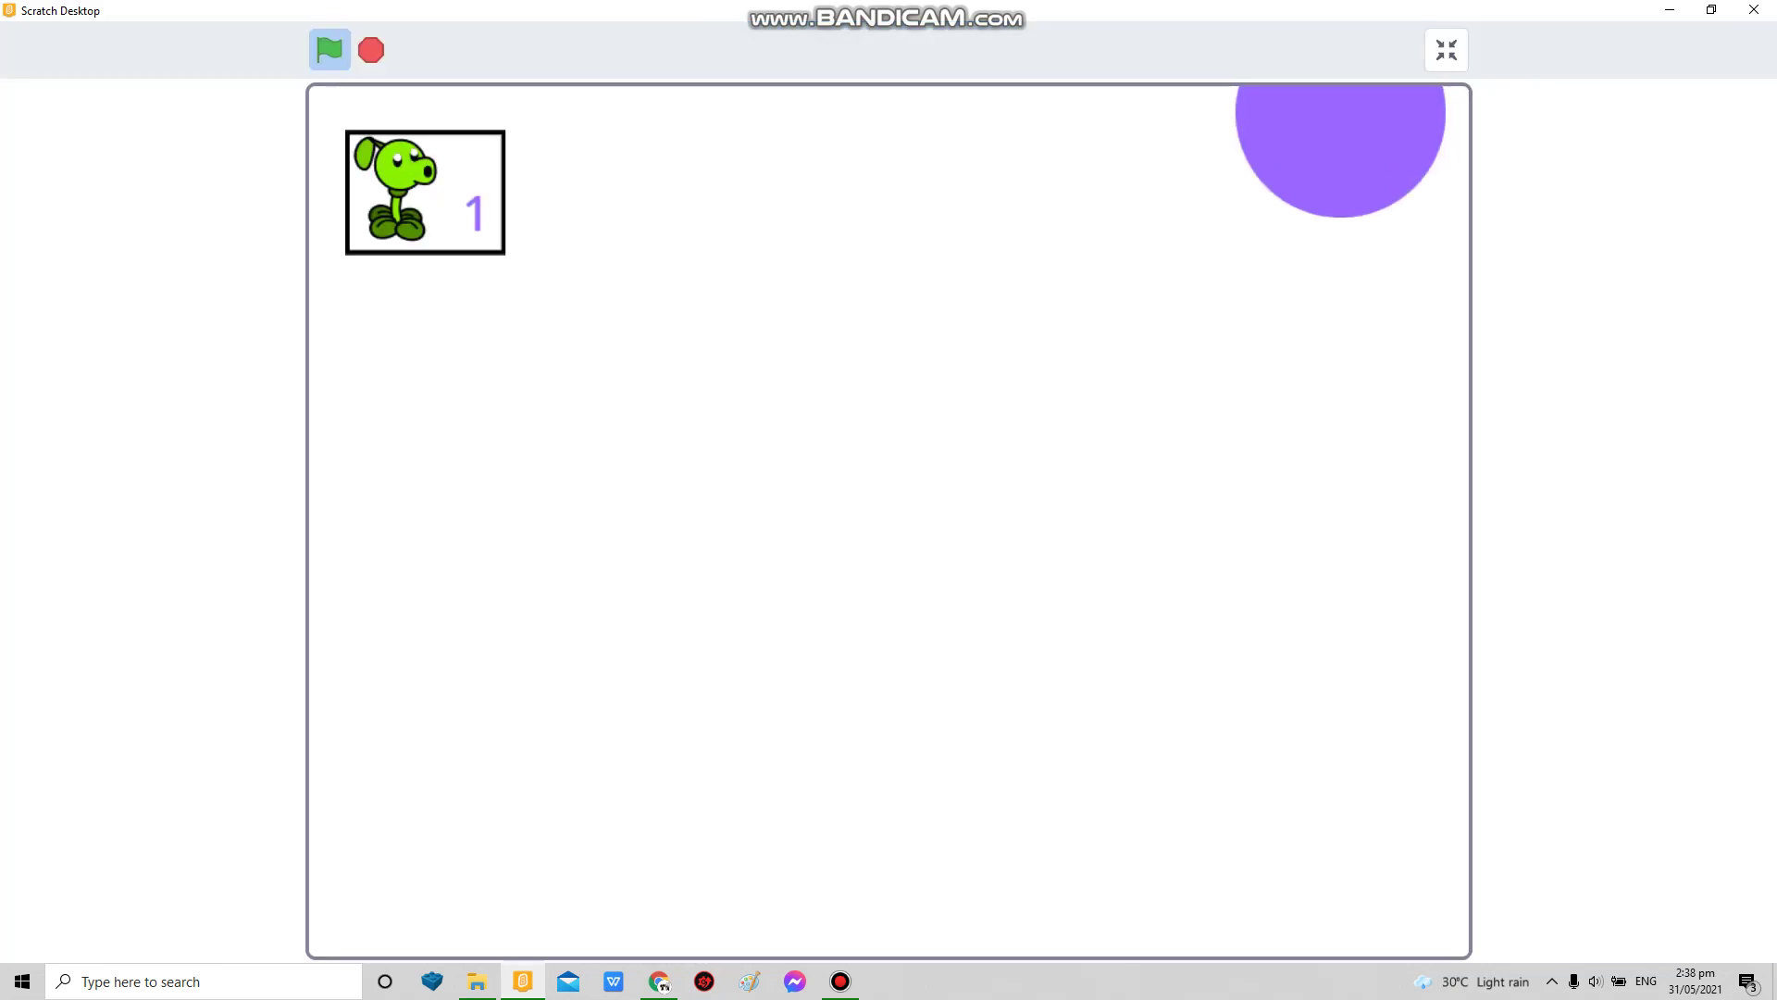
pyautogui.moveTo(426, 192); pyautogui.dragTo(647, 525)
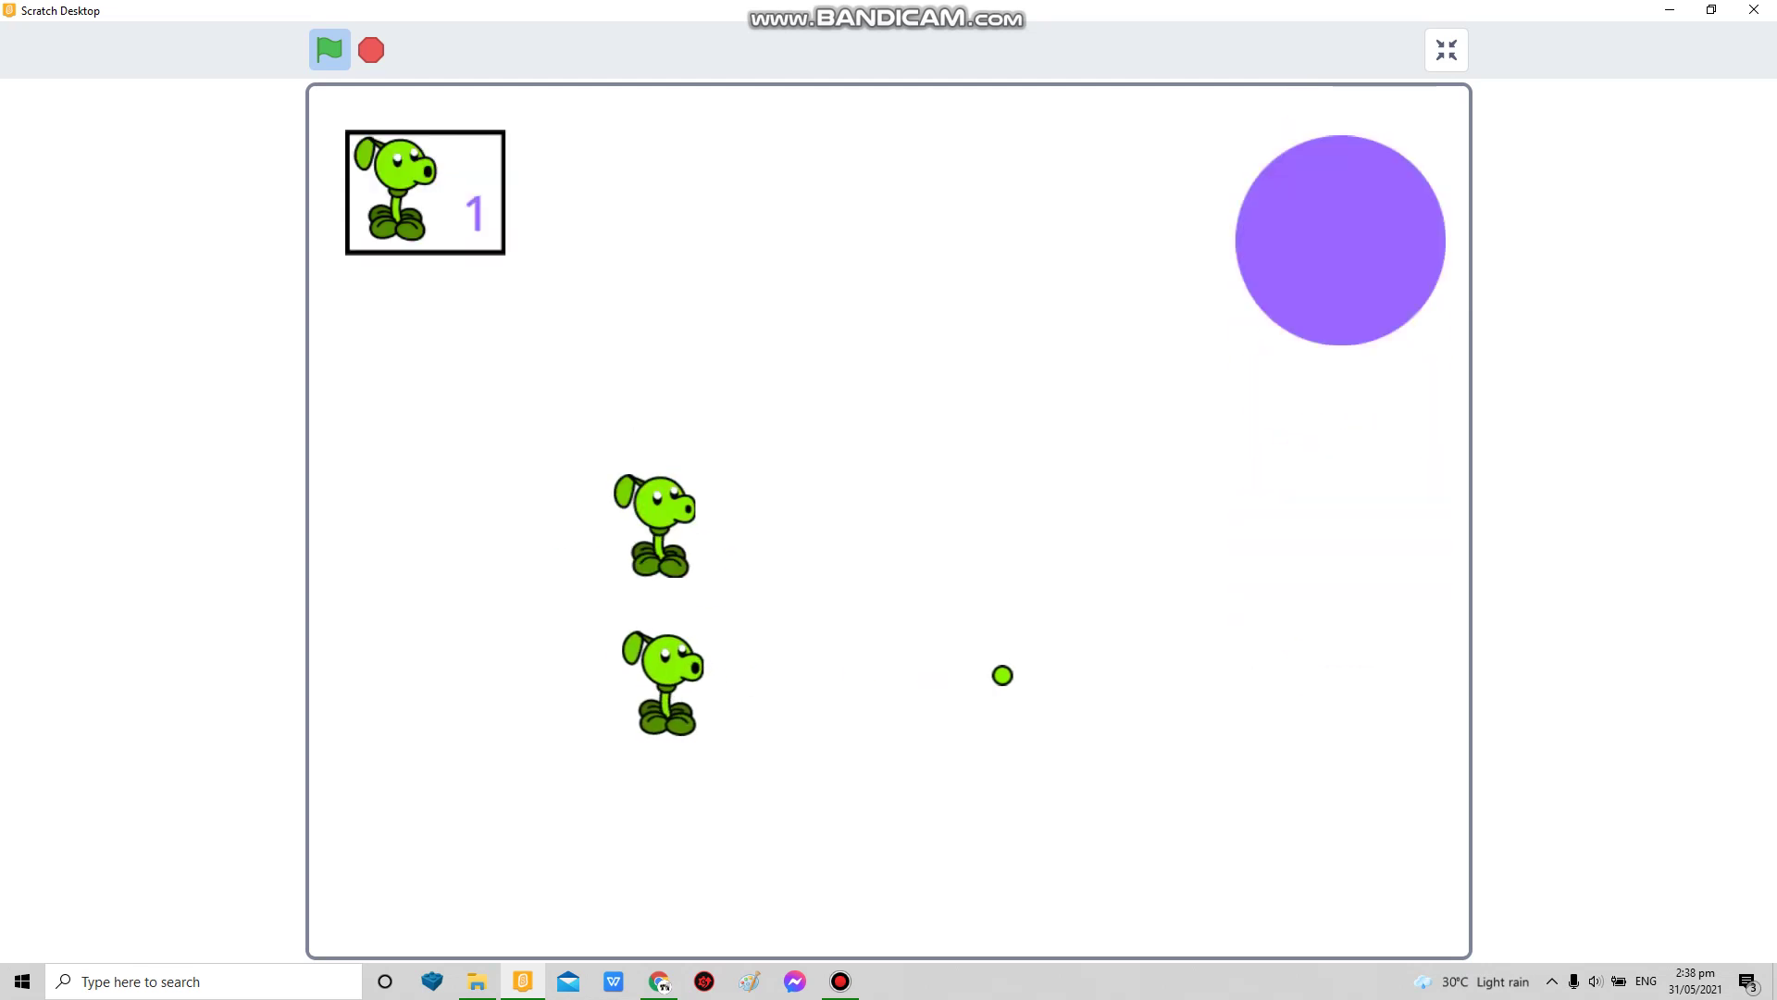
pyautogui.moveTo(426, 192)
pyautogui.mouseDown()
pyautogui.moveTo(647, 386)
pyautogui.moveTo(536, 417)
pyautogui.mouseUp()
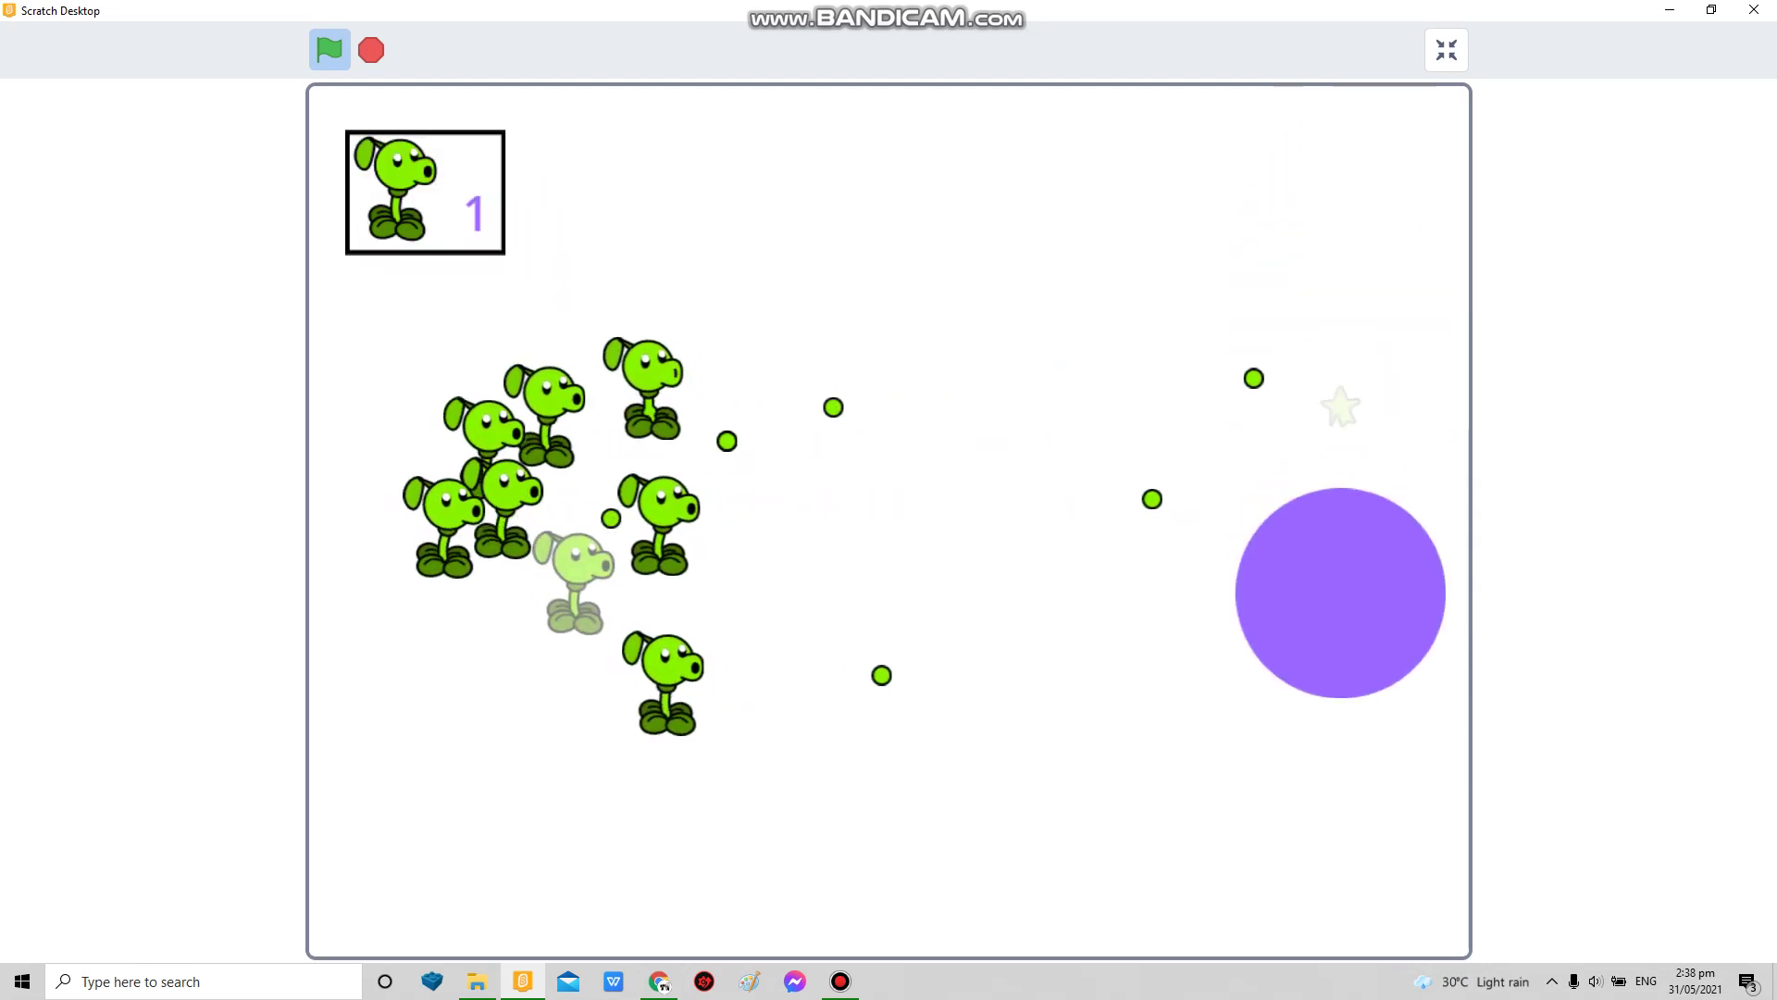
pyautogui.moveTo(424, 191)
pyautogui.mouseDown()
pyautogui.moveTo(576, 583)
pyautogui.moveTo(382, 409)
pyautogui.mouseUp()
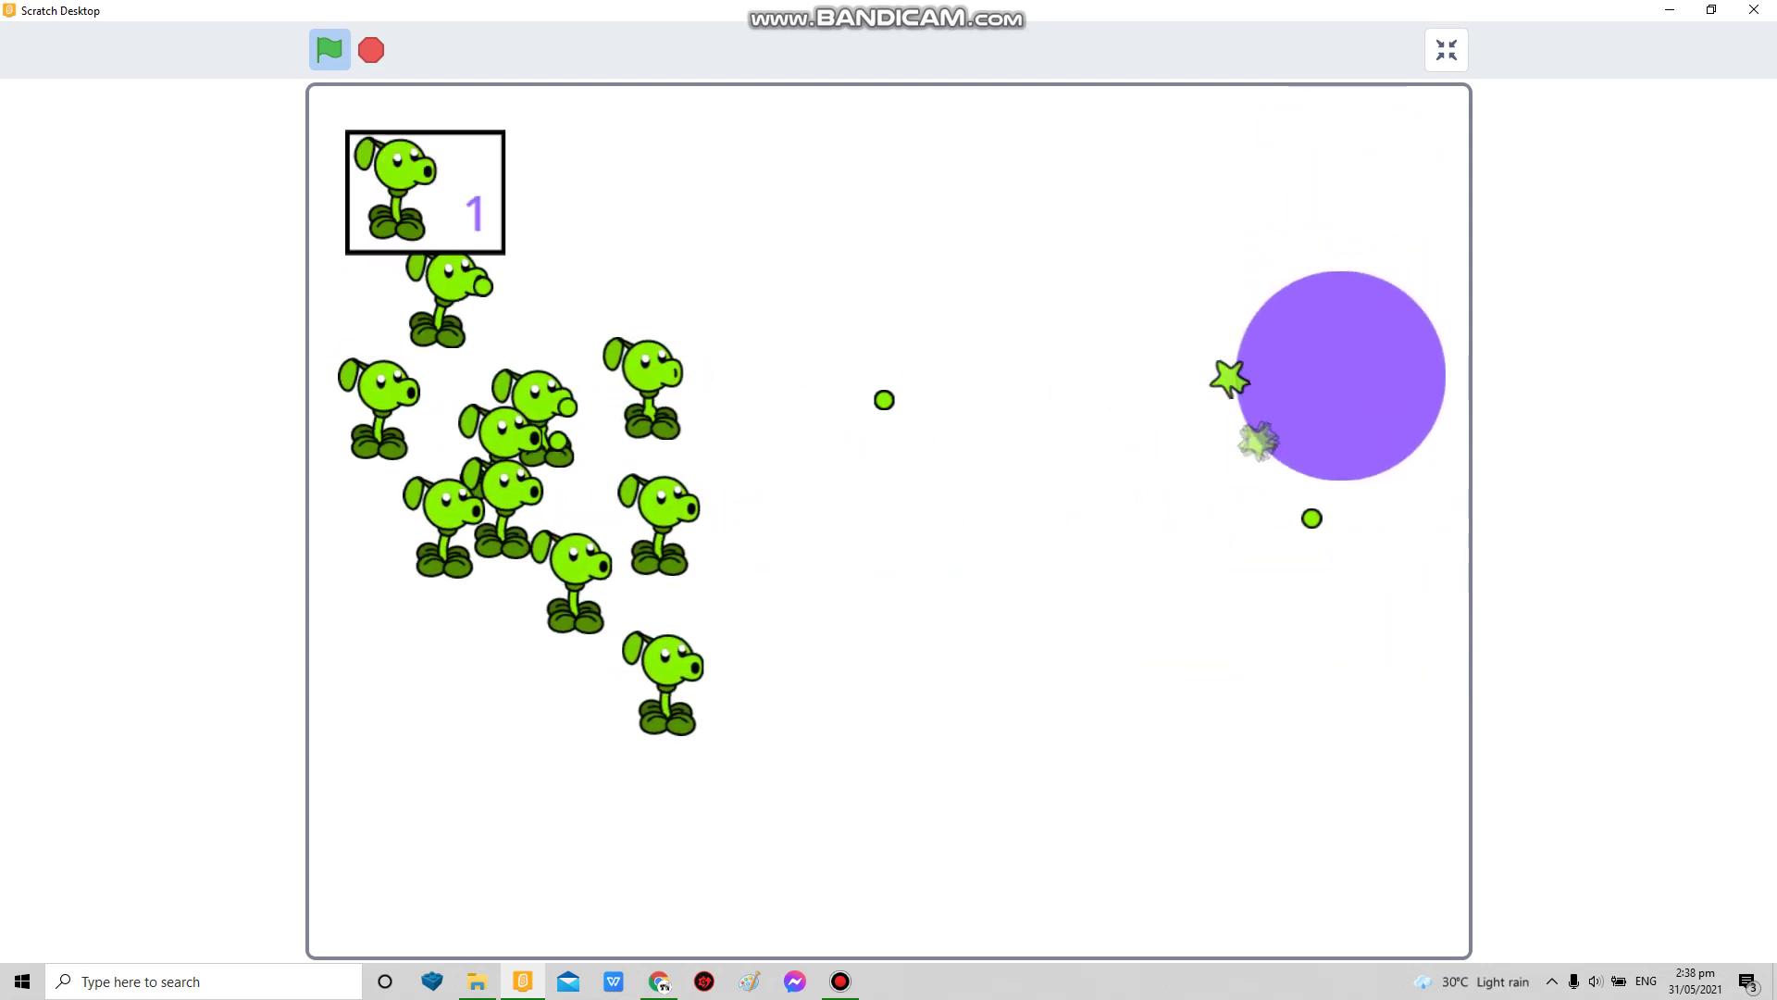
pyautogui.press('Escape')
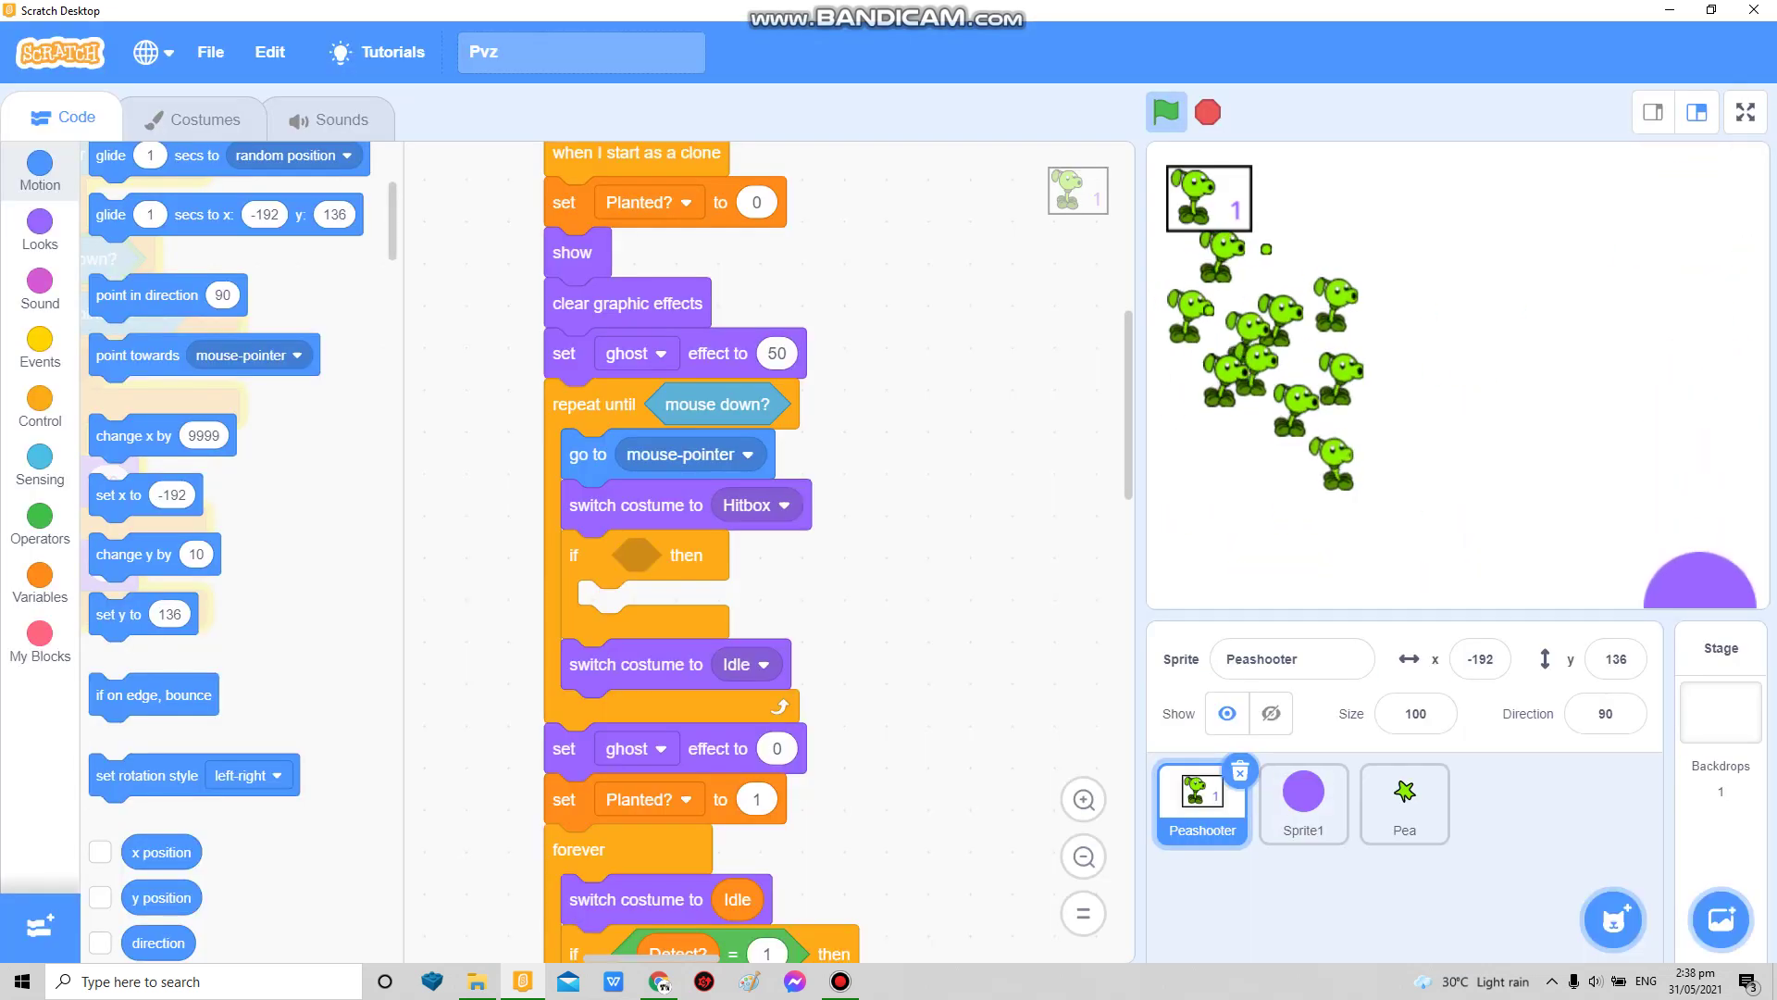
pyautogui.scroll(-5, 694, 555)
pyautogui.hscroll(3, 694, 555)
pyautogui.scroll(5, 695, 557)
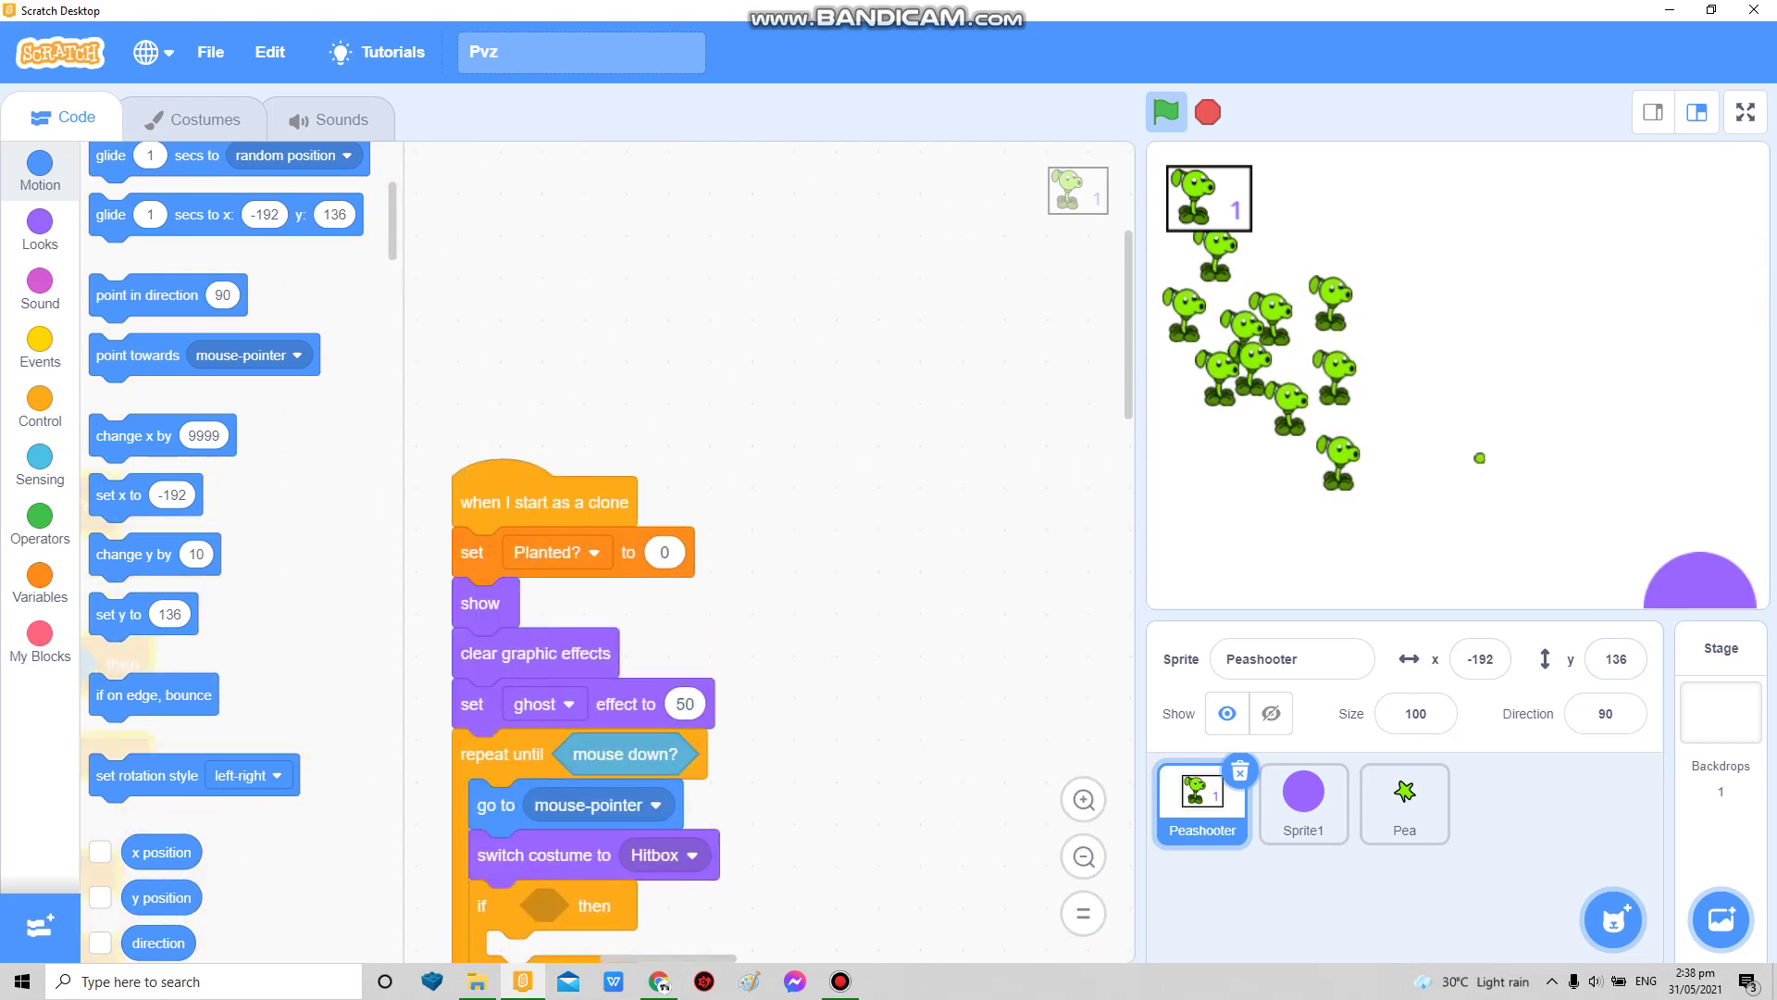
pyautogui.hscroll(-5, 694, 555)
pyautogui.hscroll(3, 897, 553)
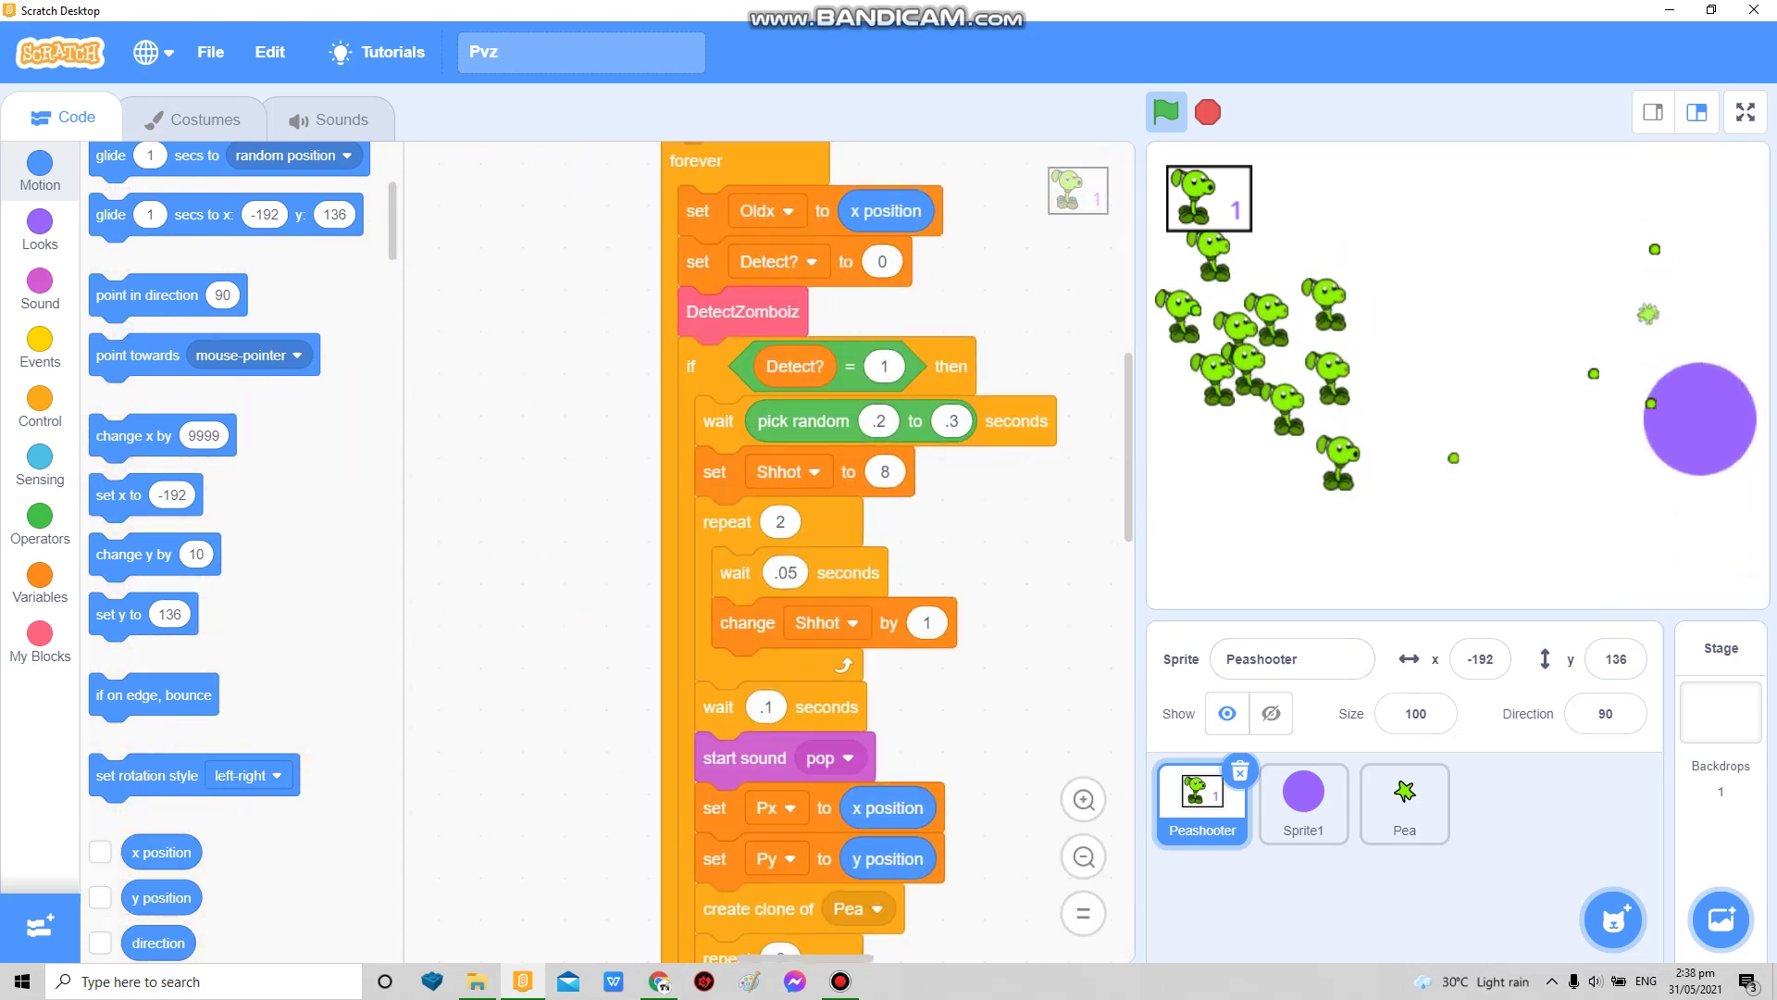
# Step: Make the shooting wait random .2 to .4 and add a random .1–.15 wait before pop
pyautogui.press('BackSpace')
pyautogui.write('4')
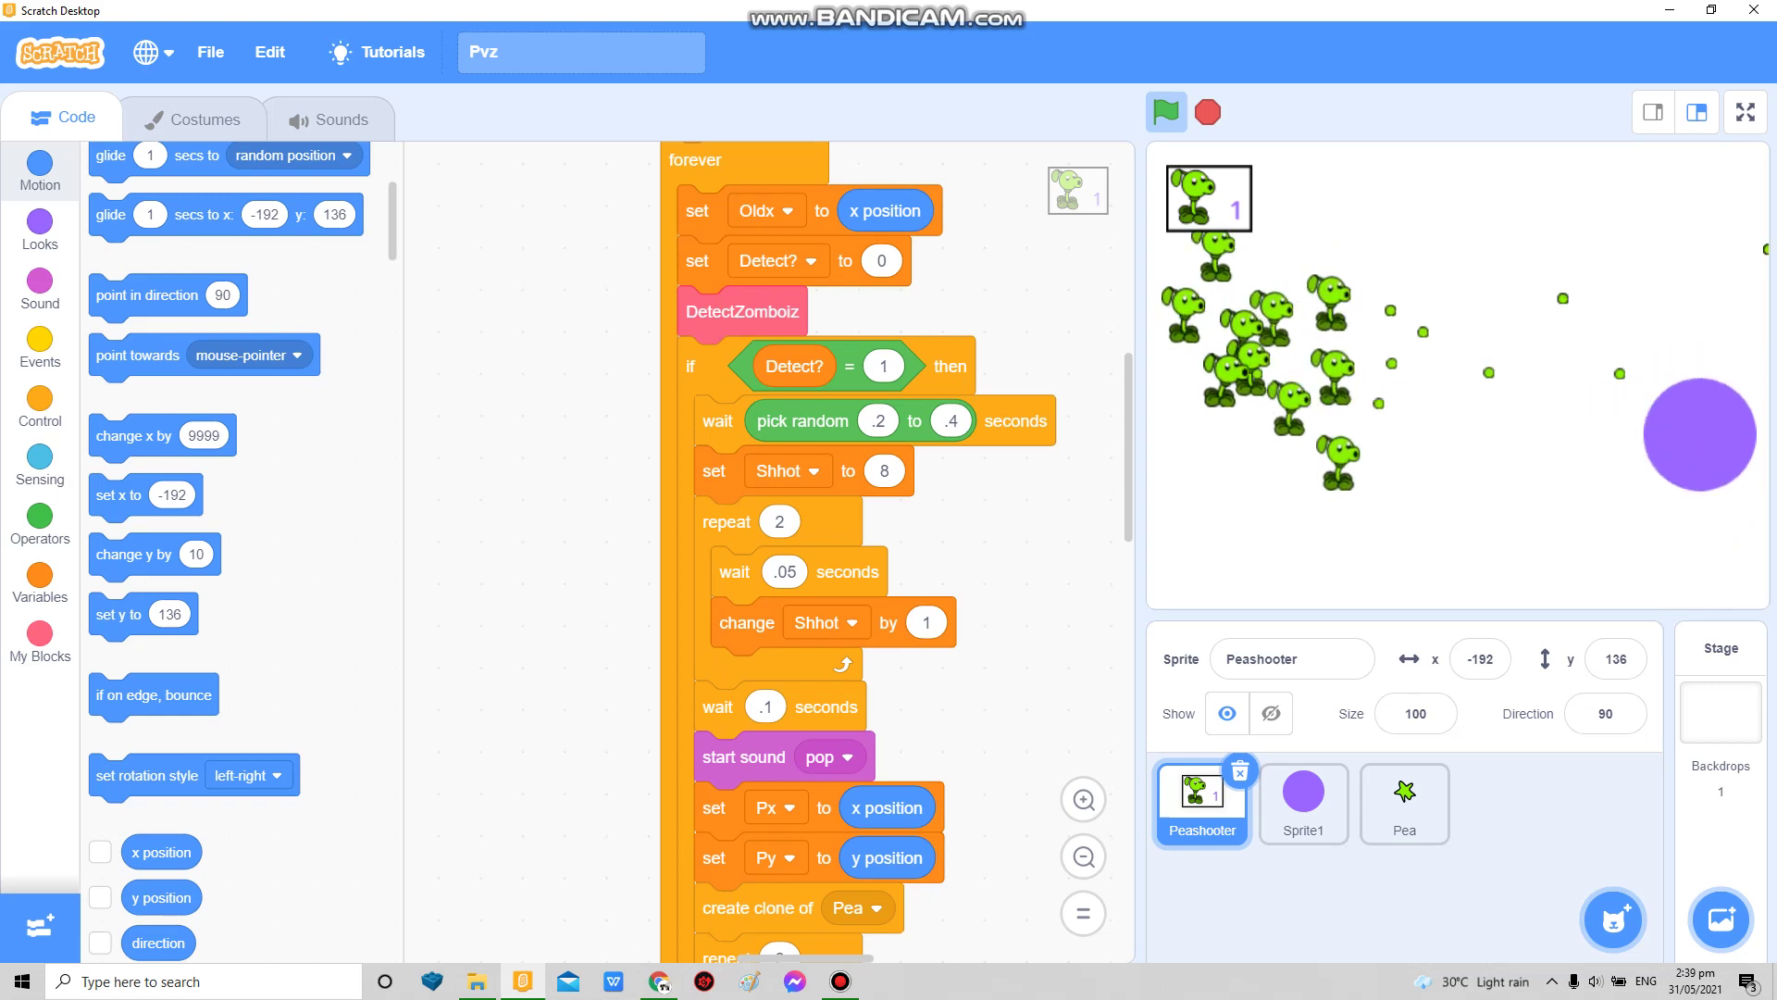
pyautogui.click(41, 525)
pyautogui.scroll(-5, 889, 556)
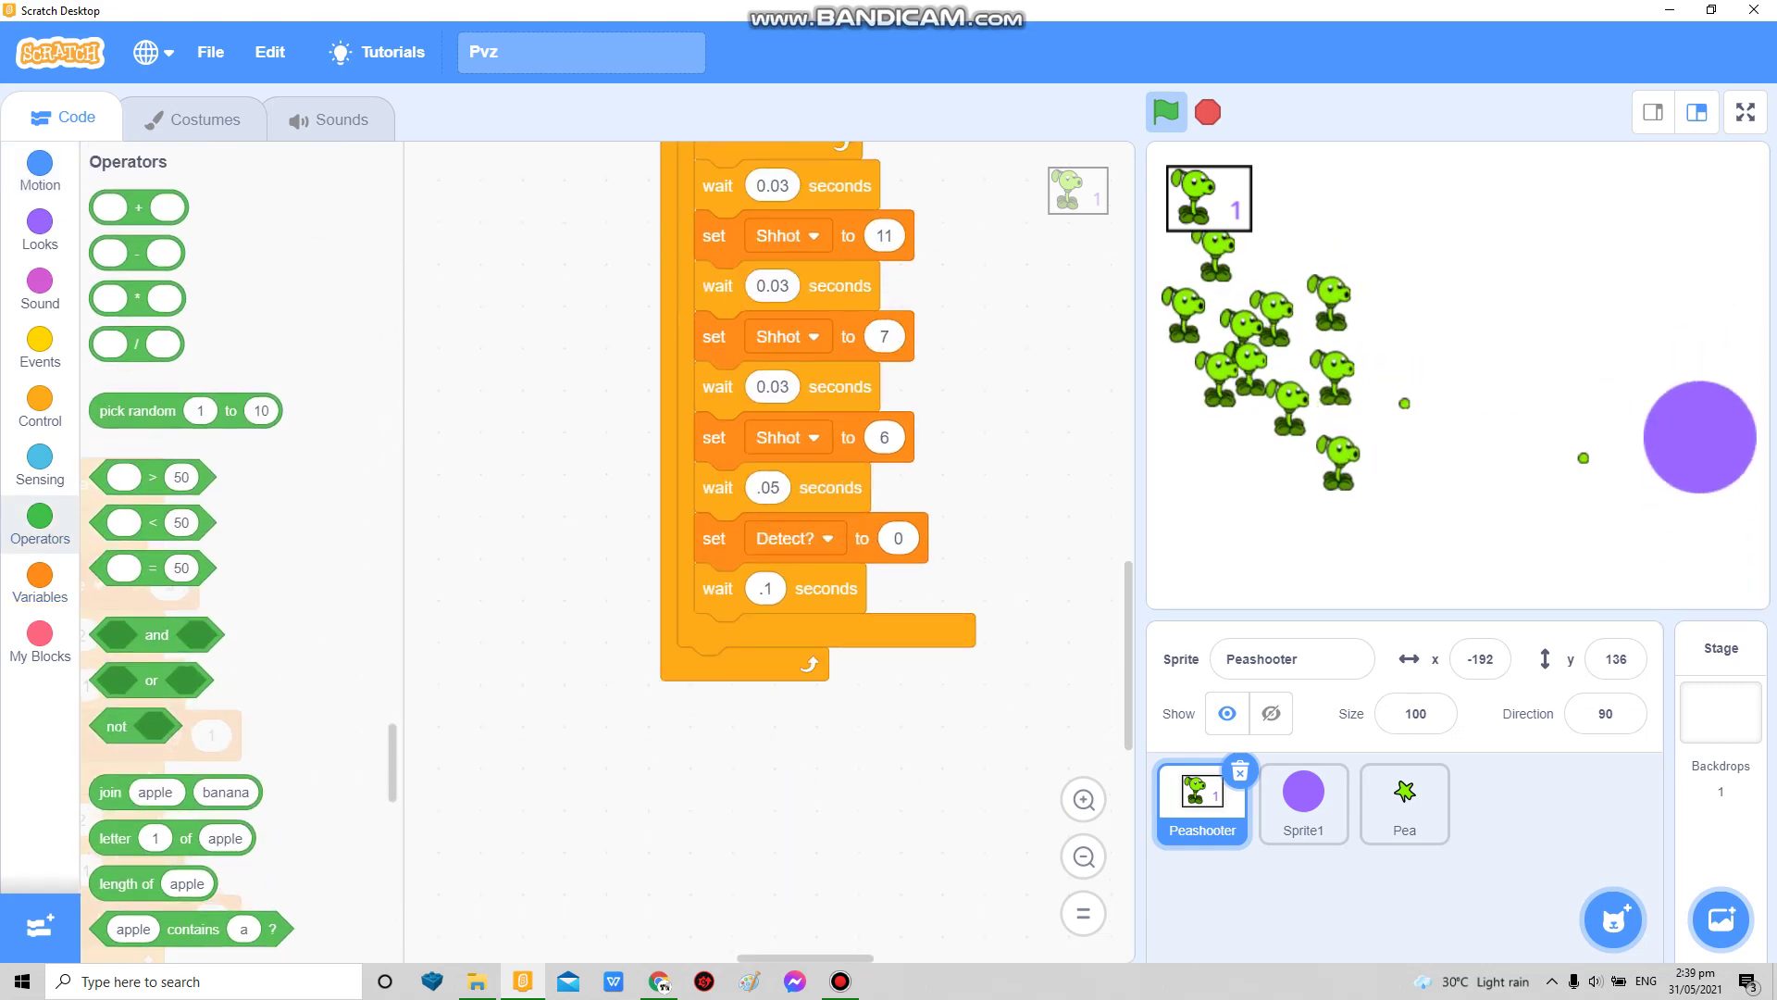
pyautogui.moveTo(140, 412)
pyautogui.mouseDown()
pyautogui.moveTo(812, 624)
pyautogui.moveTo(883, 790)
pyautogui.mouseUp()
pyautogui.scroll(5, 884, 788)
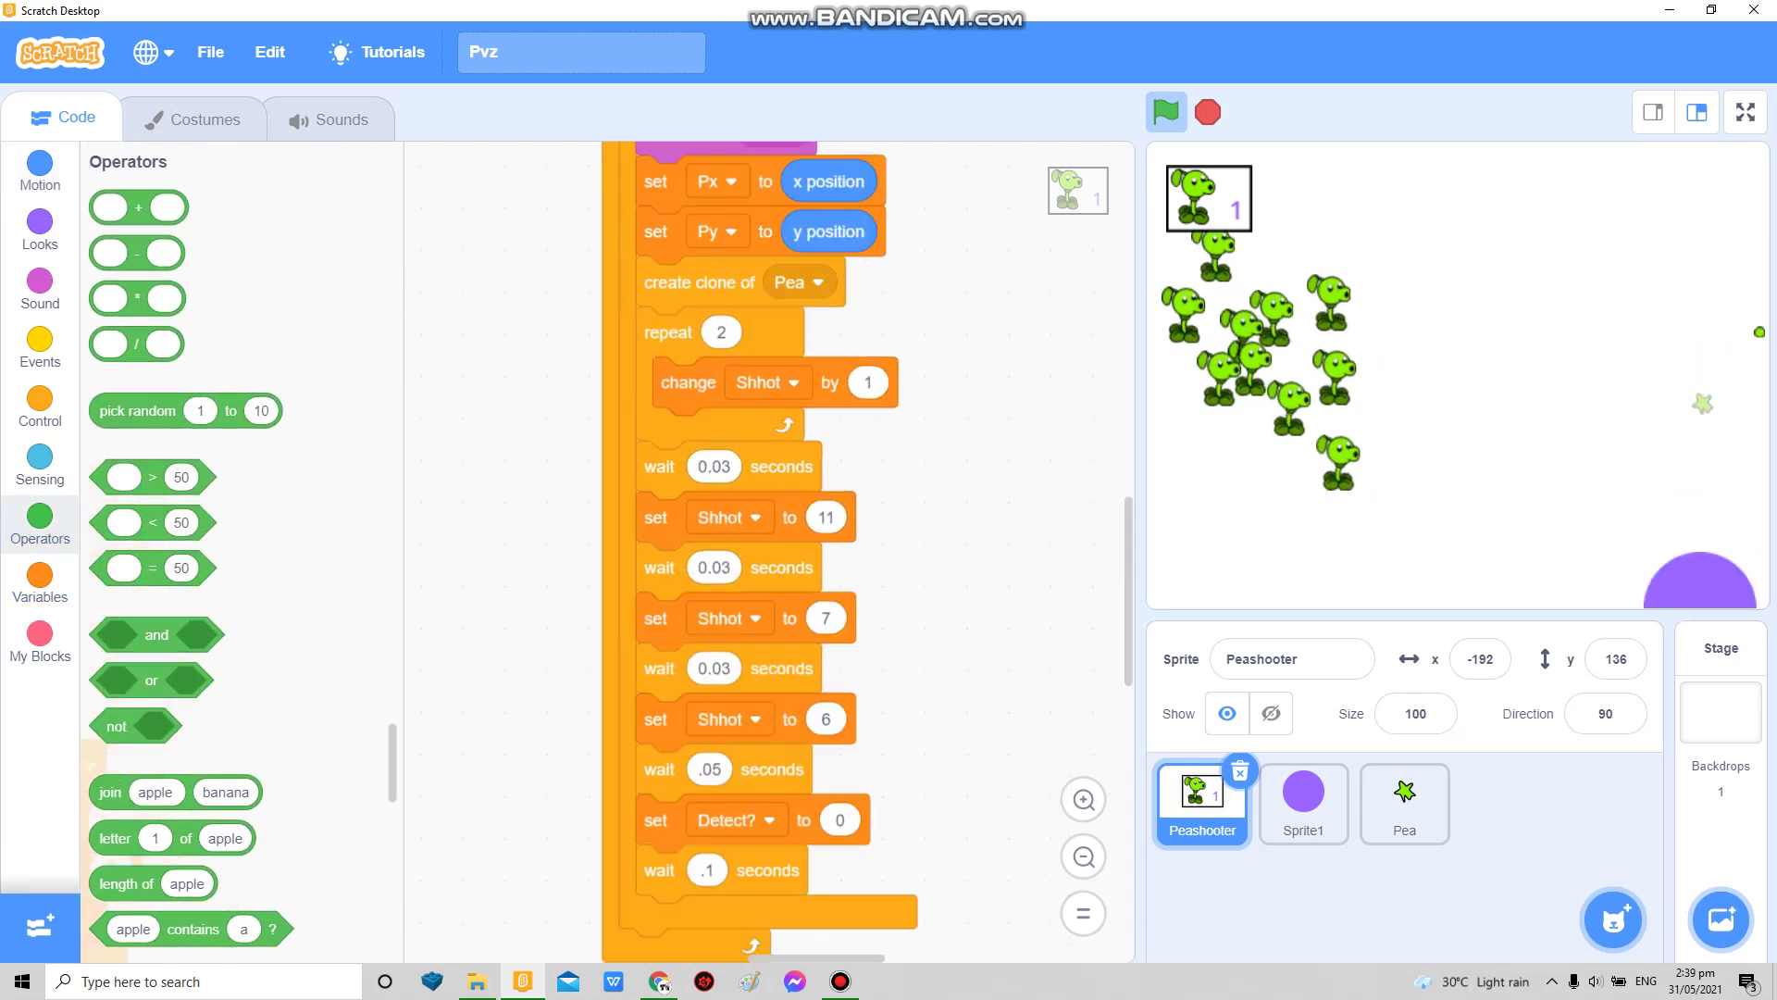
pyautogui.scroll(-5, 764, 557)
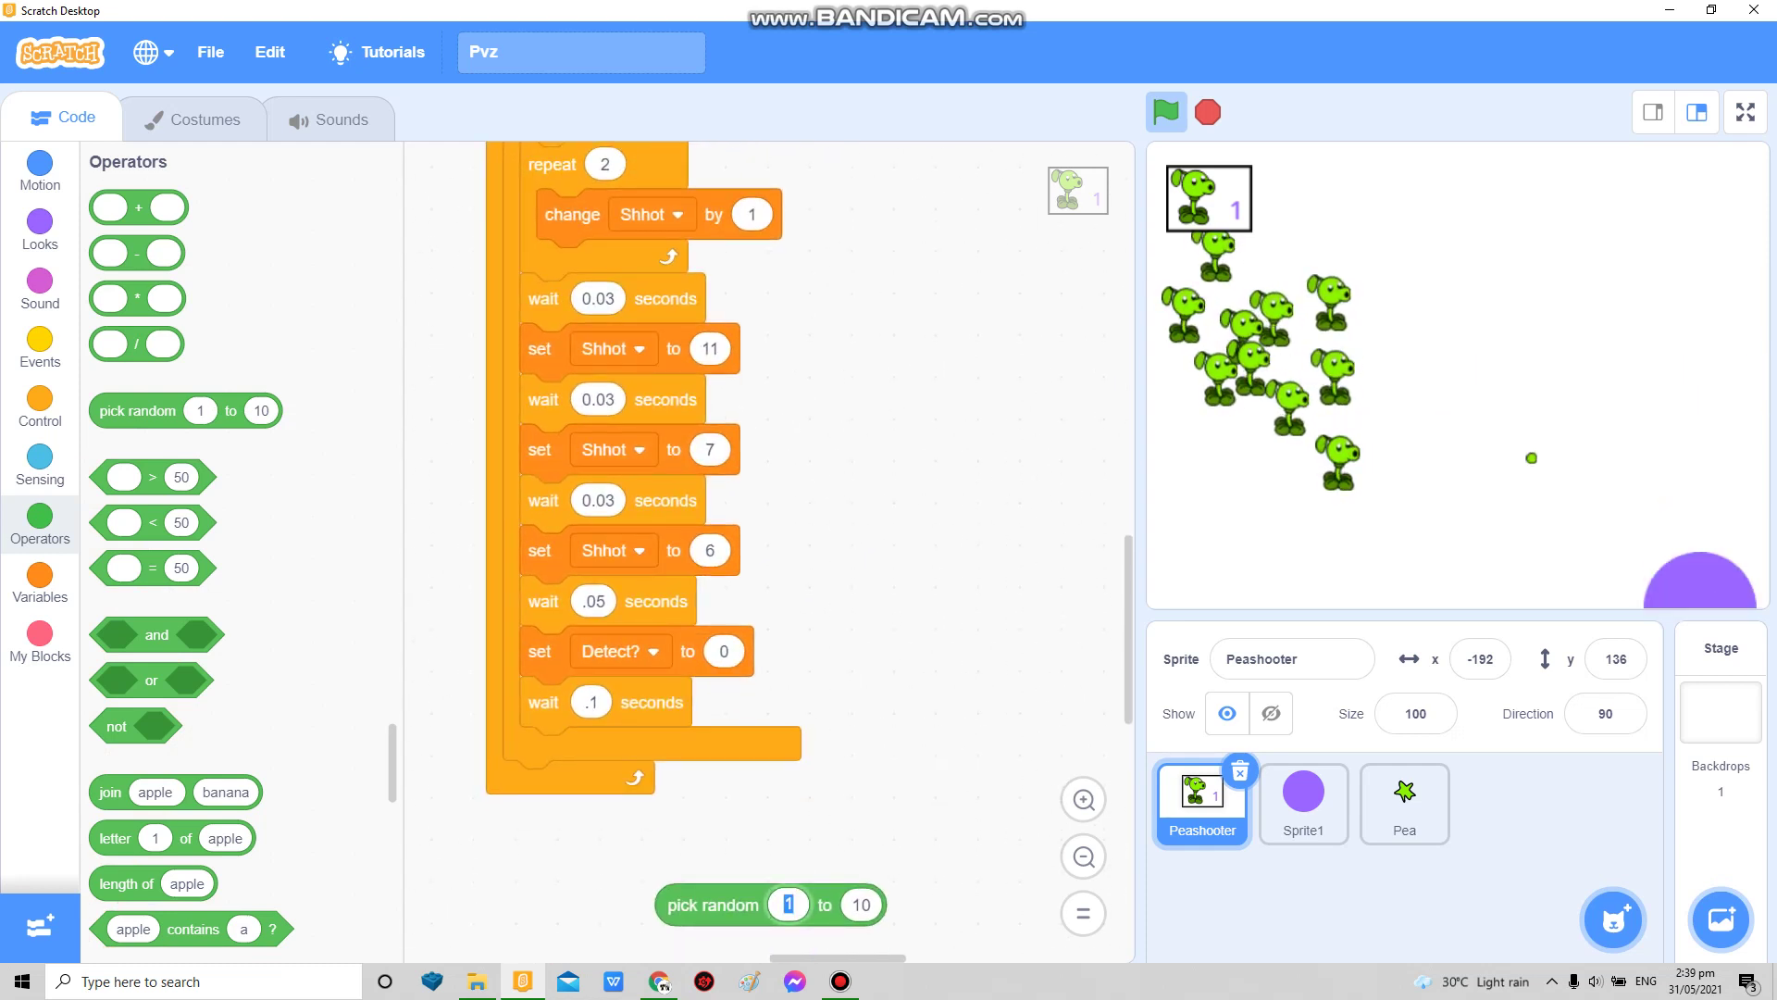
pyautogui.press('BackSpace')
pyautogui.write('1')
pyautogui.moveTo(695, 905)
pyautogui.mouseDown()
pyautogui.moveTo(806, 325)
pyautogui.moveTo(732, 348)
pyautogui.moveTo(893, 287)
pyautogui.mouseUp()
pyautogui.write('5')
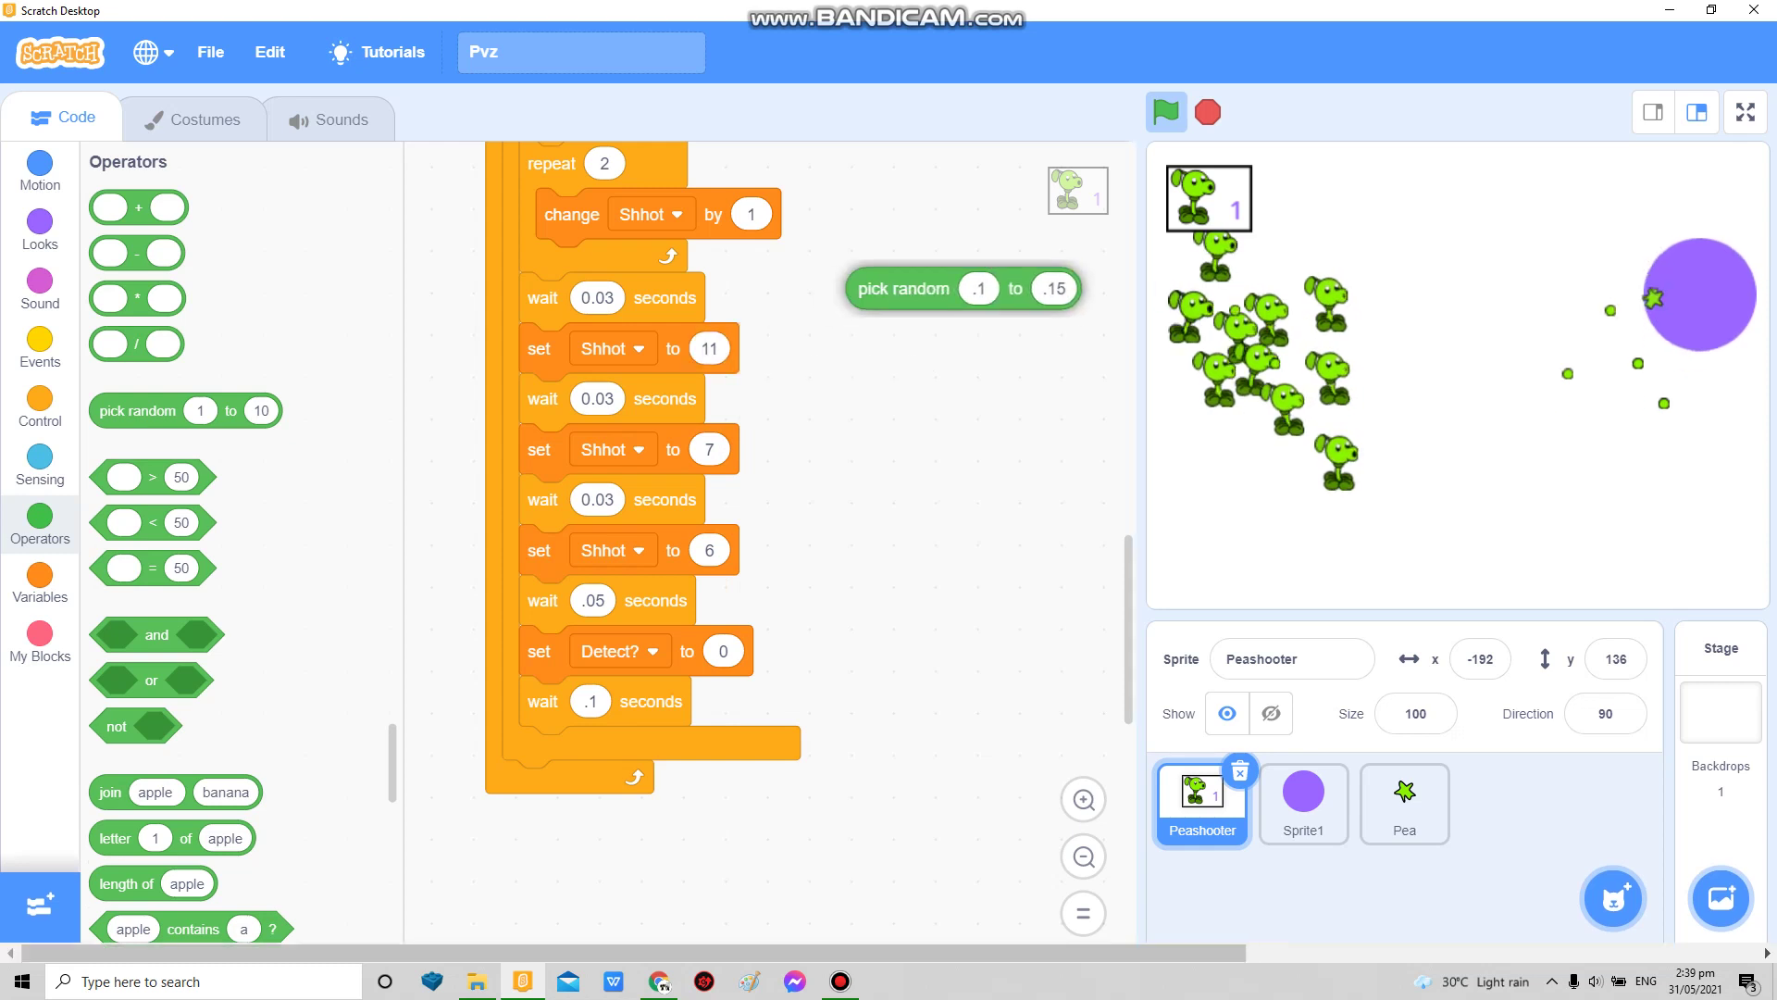
pyautogui.scroll(3, 893, 287)
pyautogui.moveTo(904, 647)
pyautogui.mouseDown()
pyautogui.moveTo(848, 372)
pyautogui.moveTo(629, 274)
pyautogui.mouseUp()
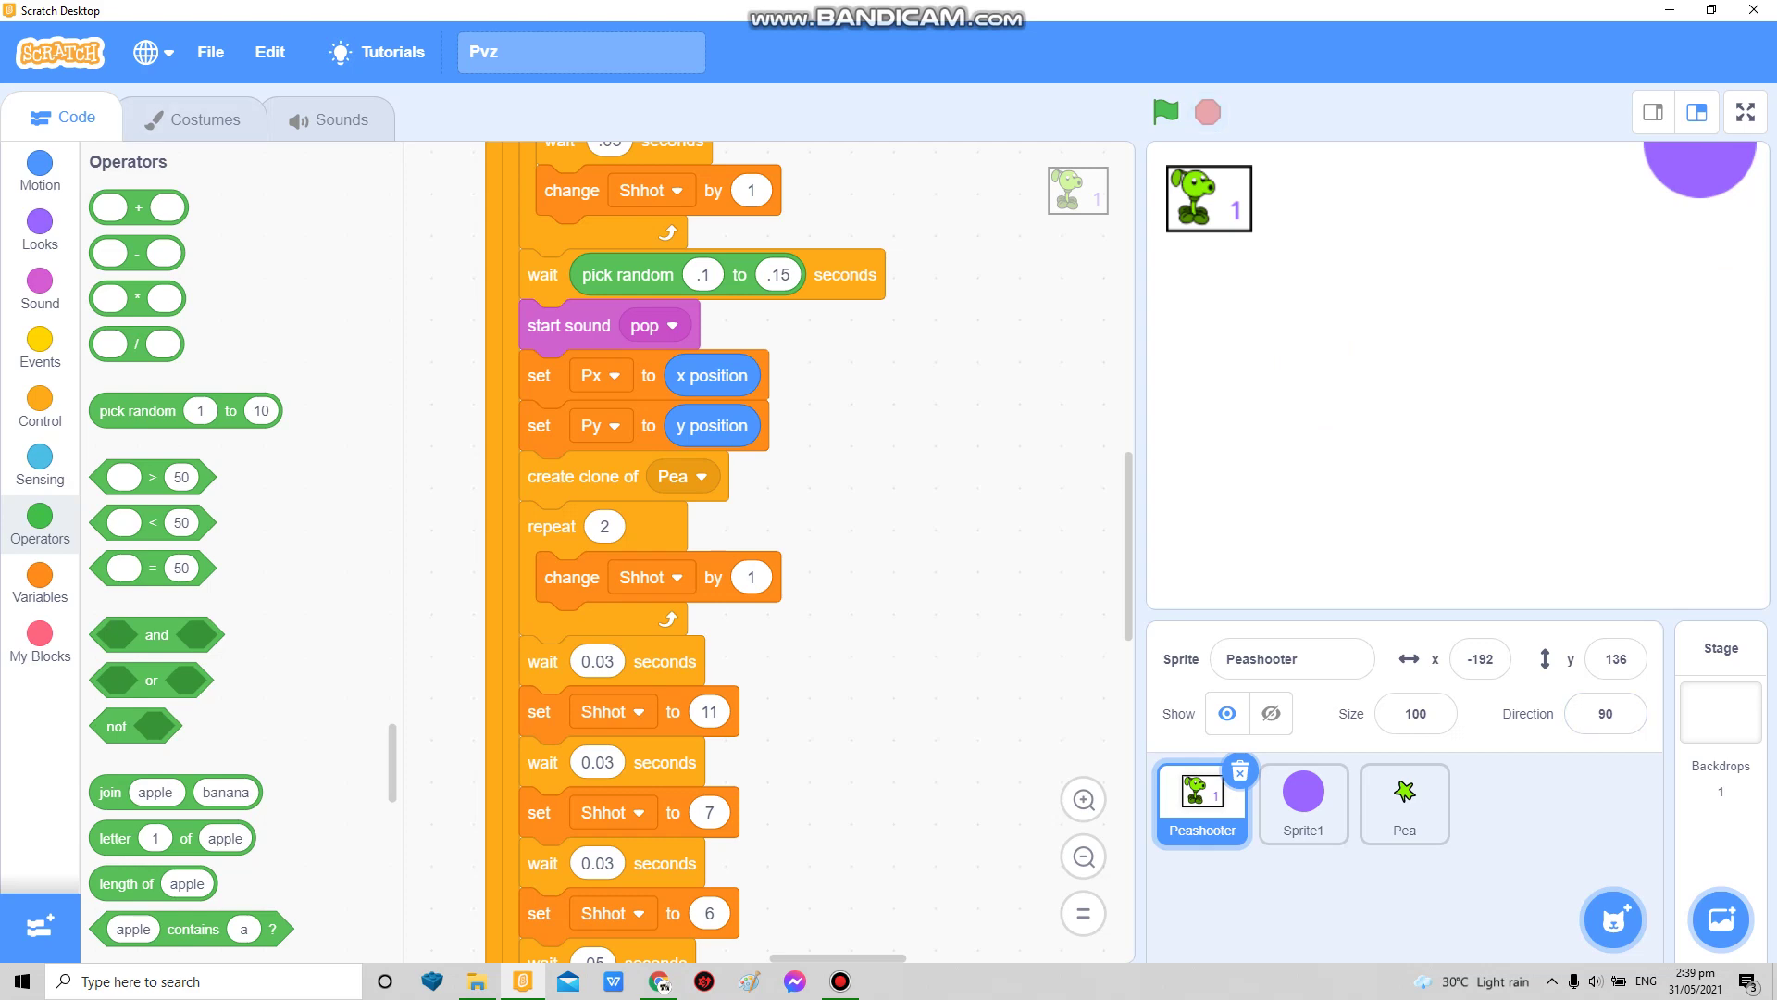
pyautogui.scroll(5, 764, 556)
pyautogui.scroll(5, 765, 555)
pyautogui.moveTo(556, 462)
pyautogui.mouseDown()
pyautogui.moveTo(1112, 499)
pyautogui.moveTo(1200, 798)
pyautogui.mouseUp()
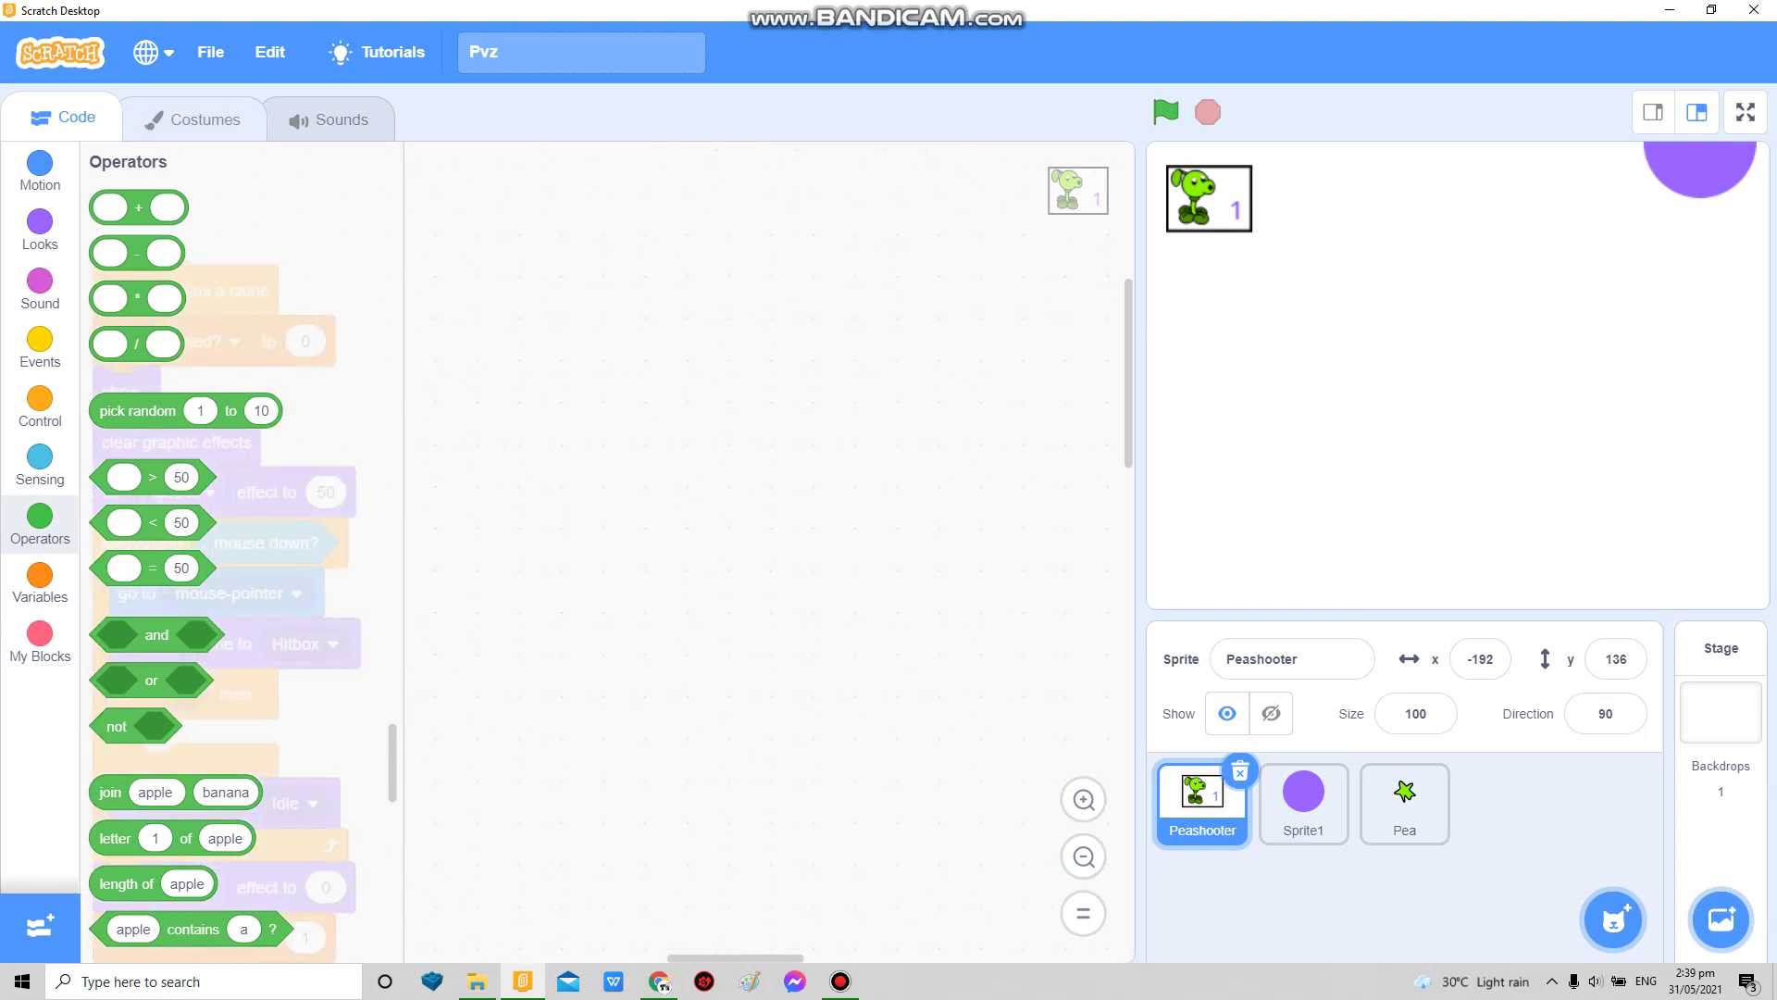
# Step: Add a black '100' text label beside the plant in the Seed costume
pyautogui.click(194, 117)
pyautogui.click(311, 480)
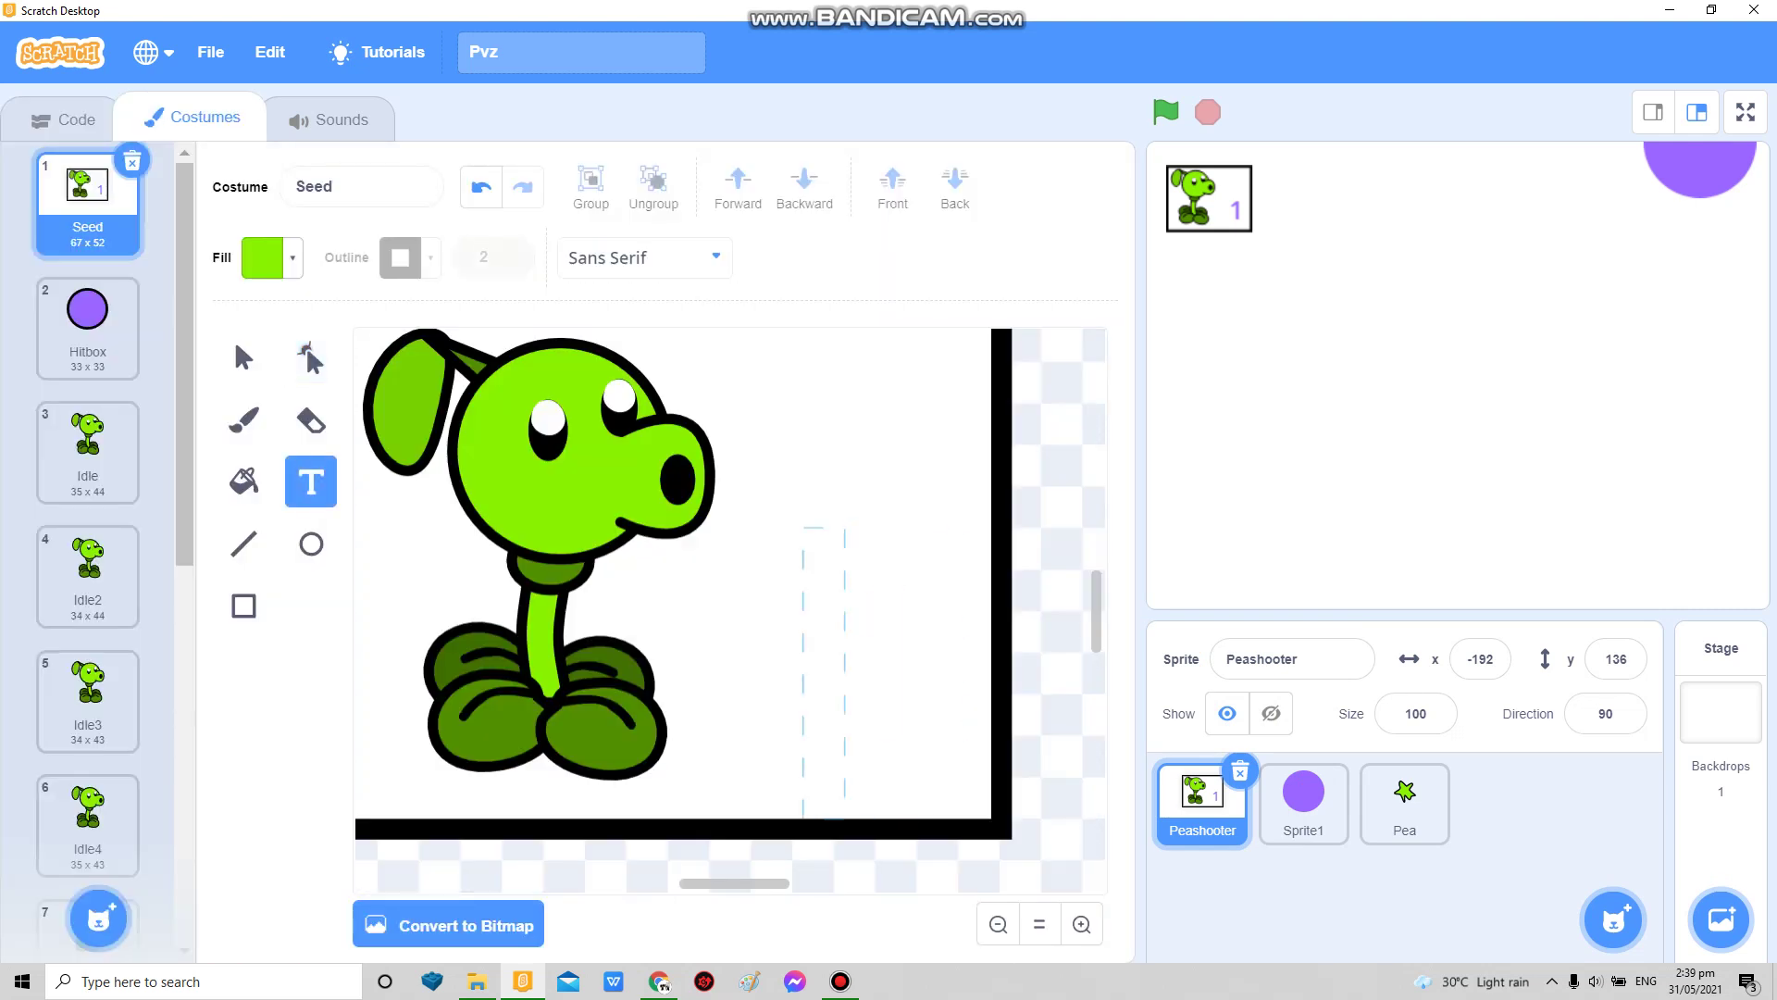
pyautogui.click(291, 257)
pyautogui.moveTo(338, 504); pyautogui.dragTo(175, 504)
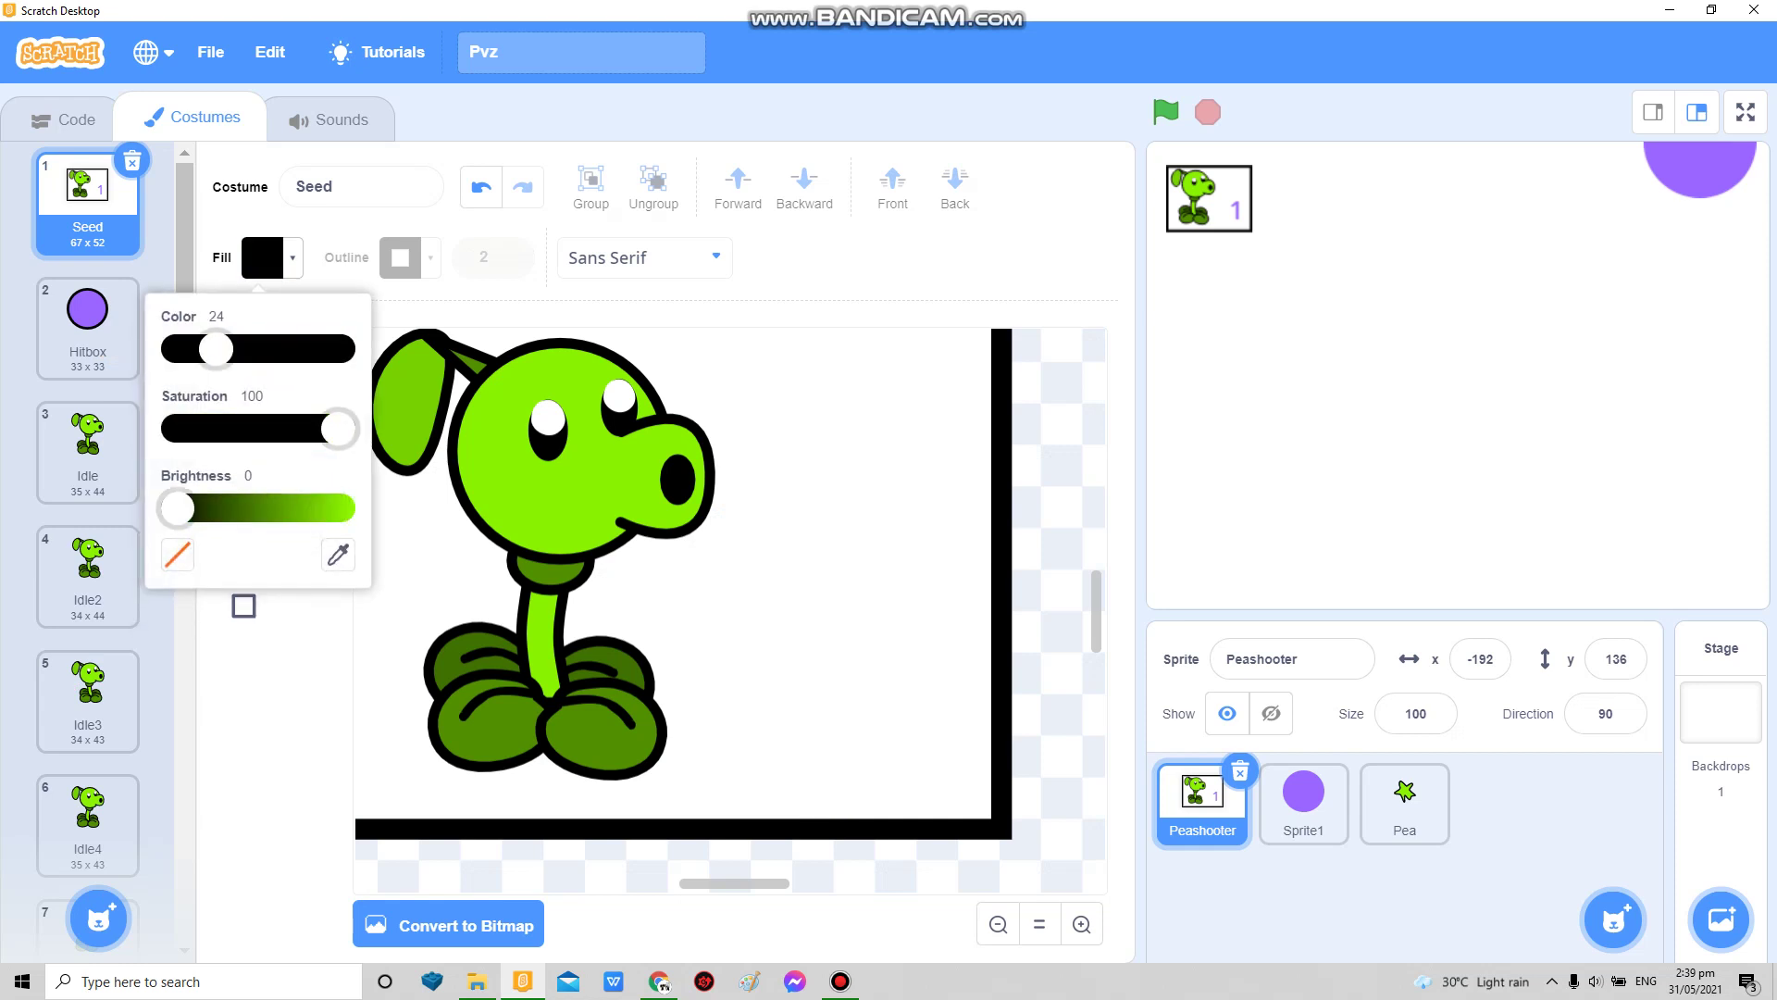
pyautogui.click(694, 430)
pyautogui.write('10')
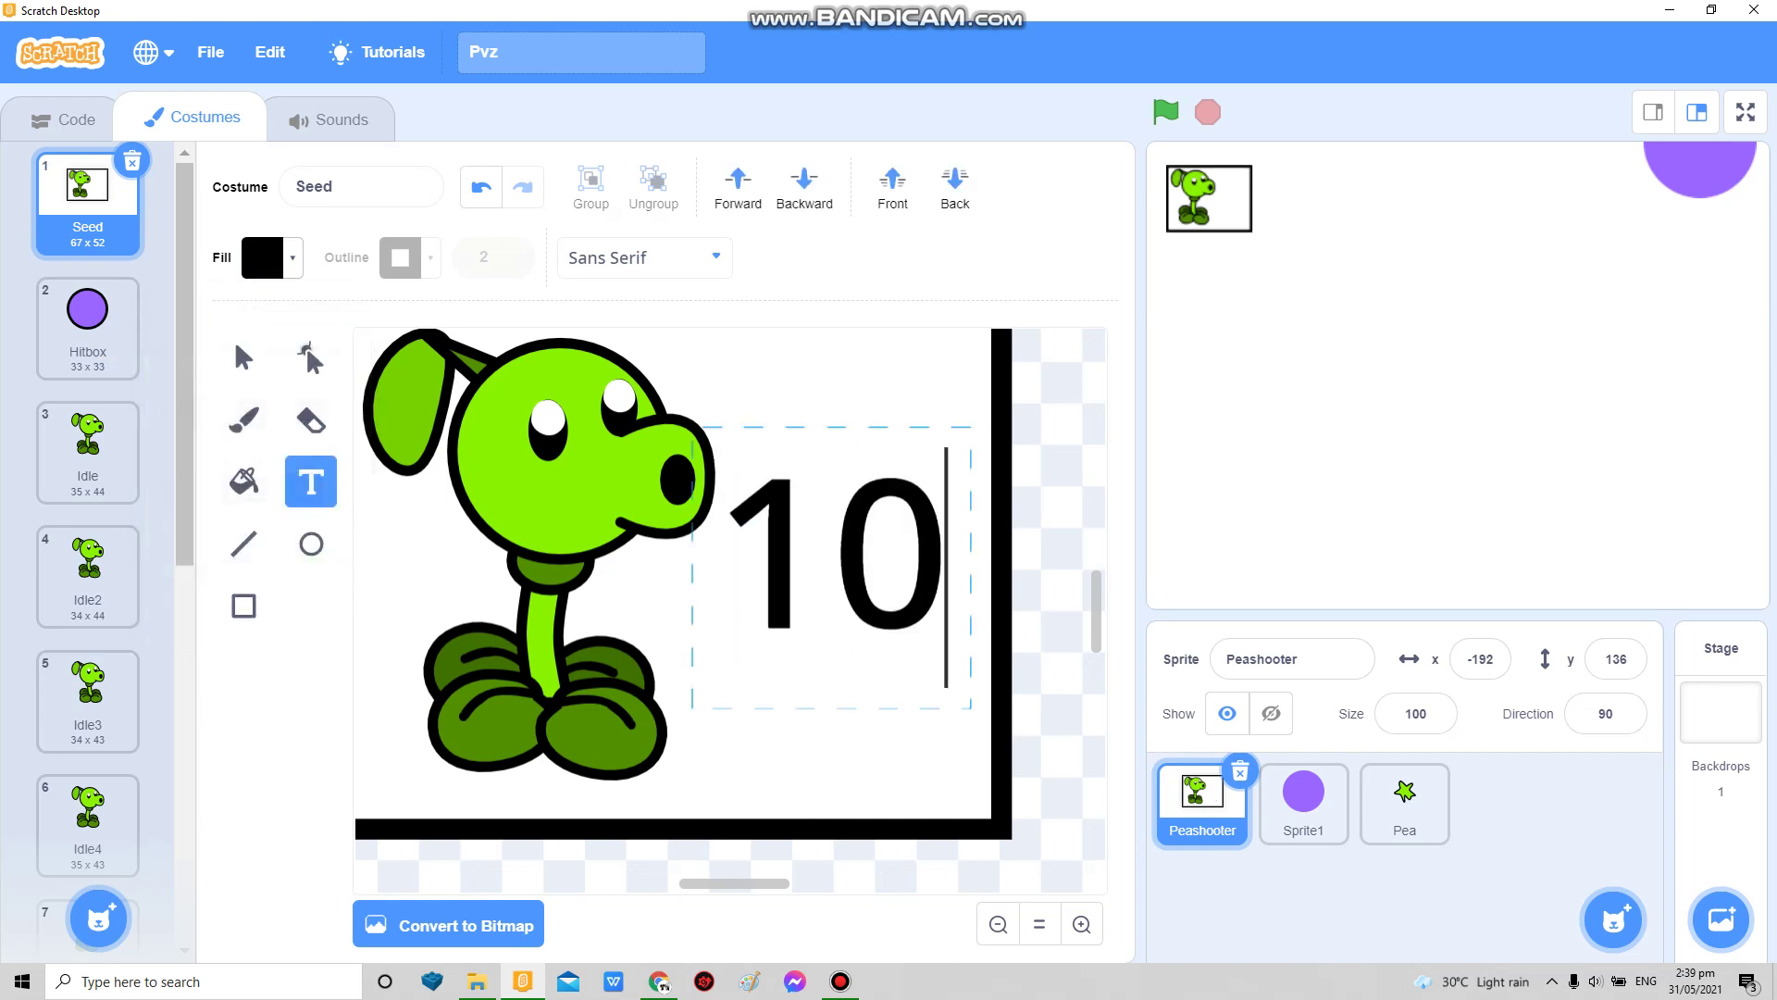
pyautogui.write('0')
pyautogui.click(243, 357)
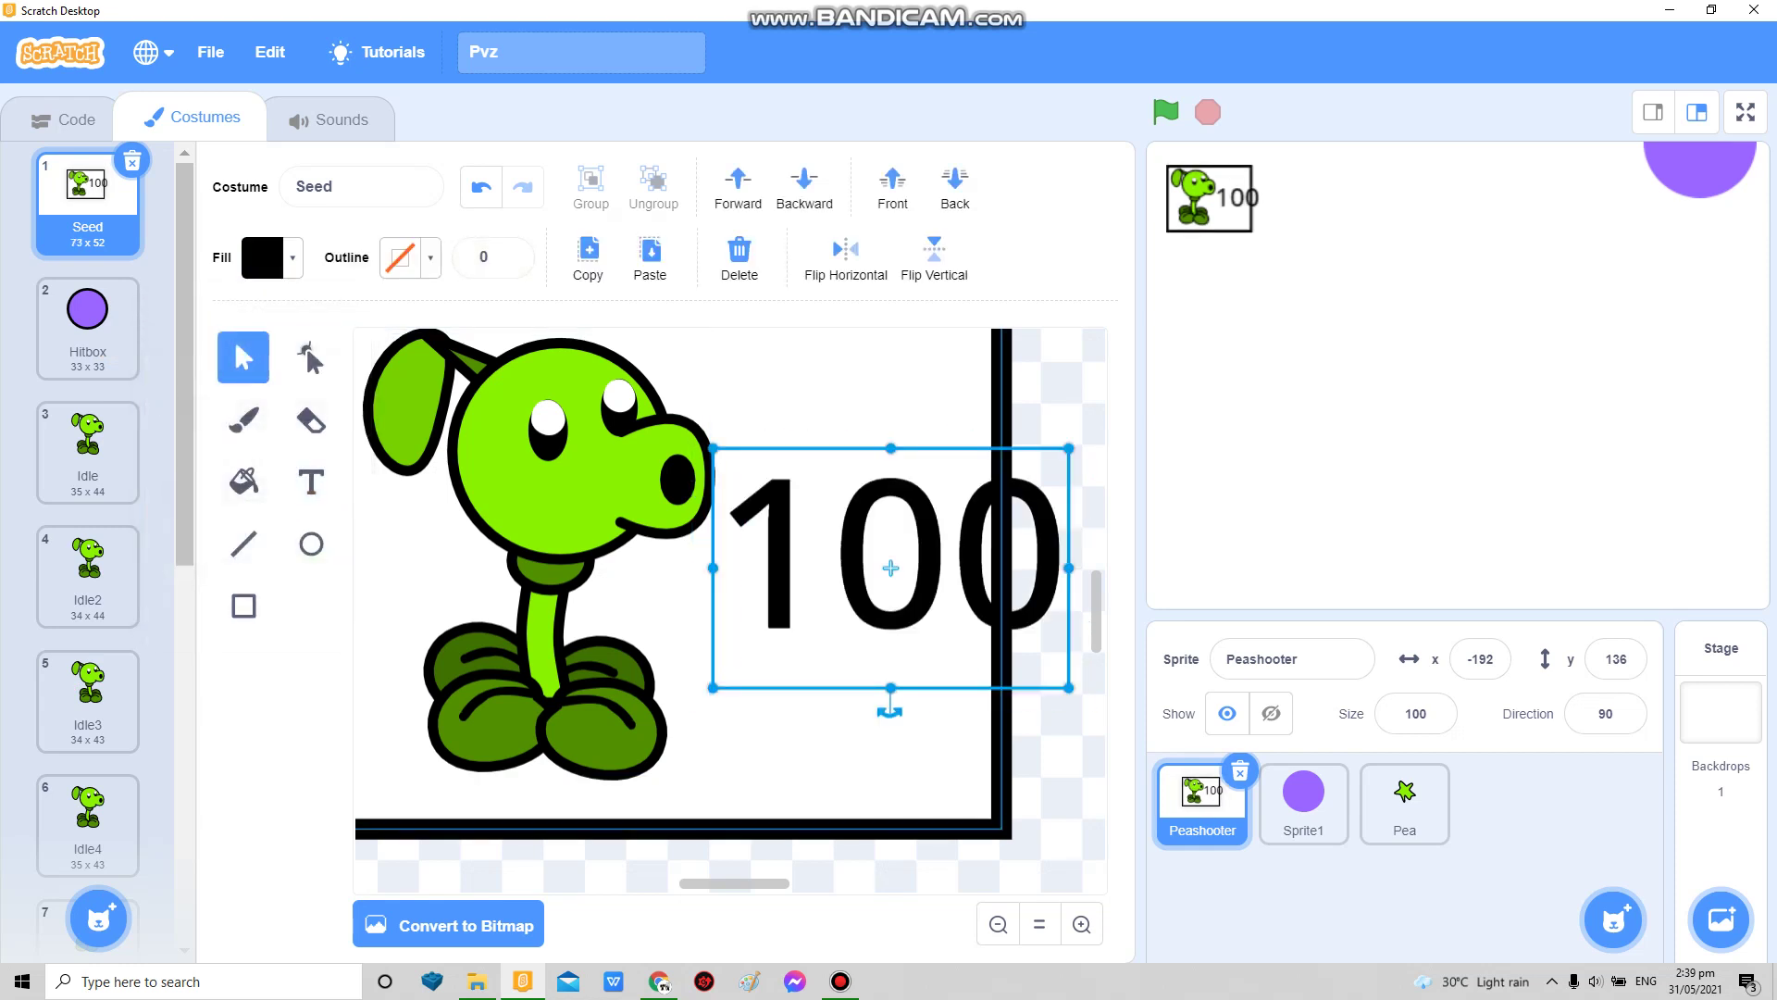
# Step: Shrink the 100 label into the lower right and shift the plant left
pyautogui.moveTo(713, 449); pyautogui.dragTo(833, 528)
pyautogui.moveTo(951, 595); pyautogui.dragTo(849, 736)
pyautogui.moveTo(675, 569); pyautogui.dragTo(681, 574)
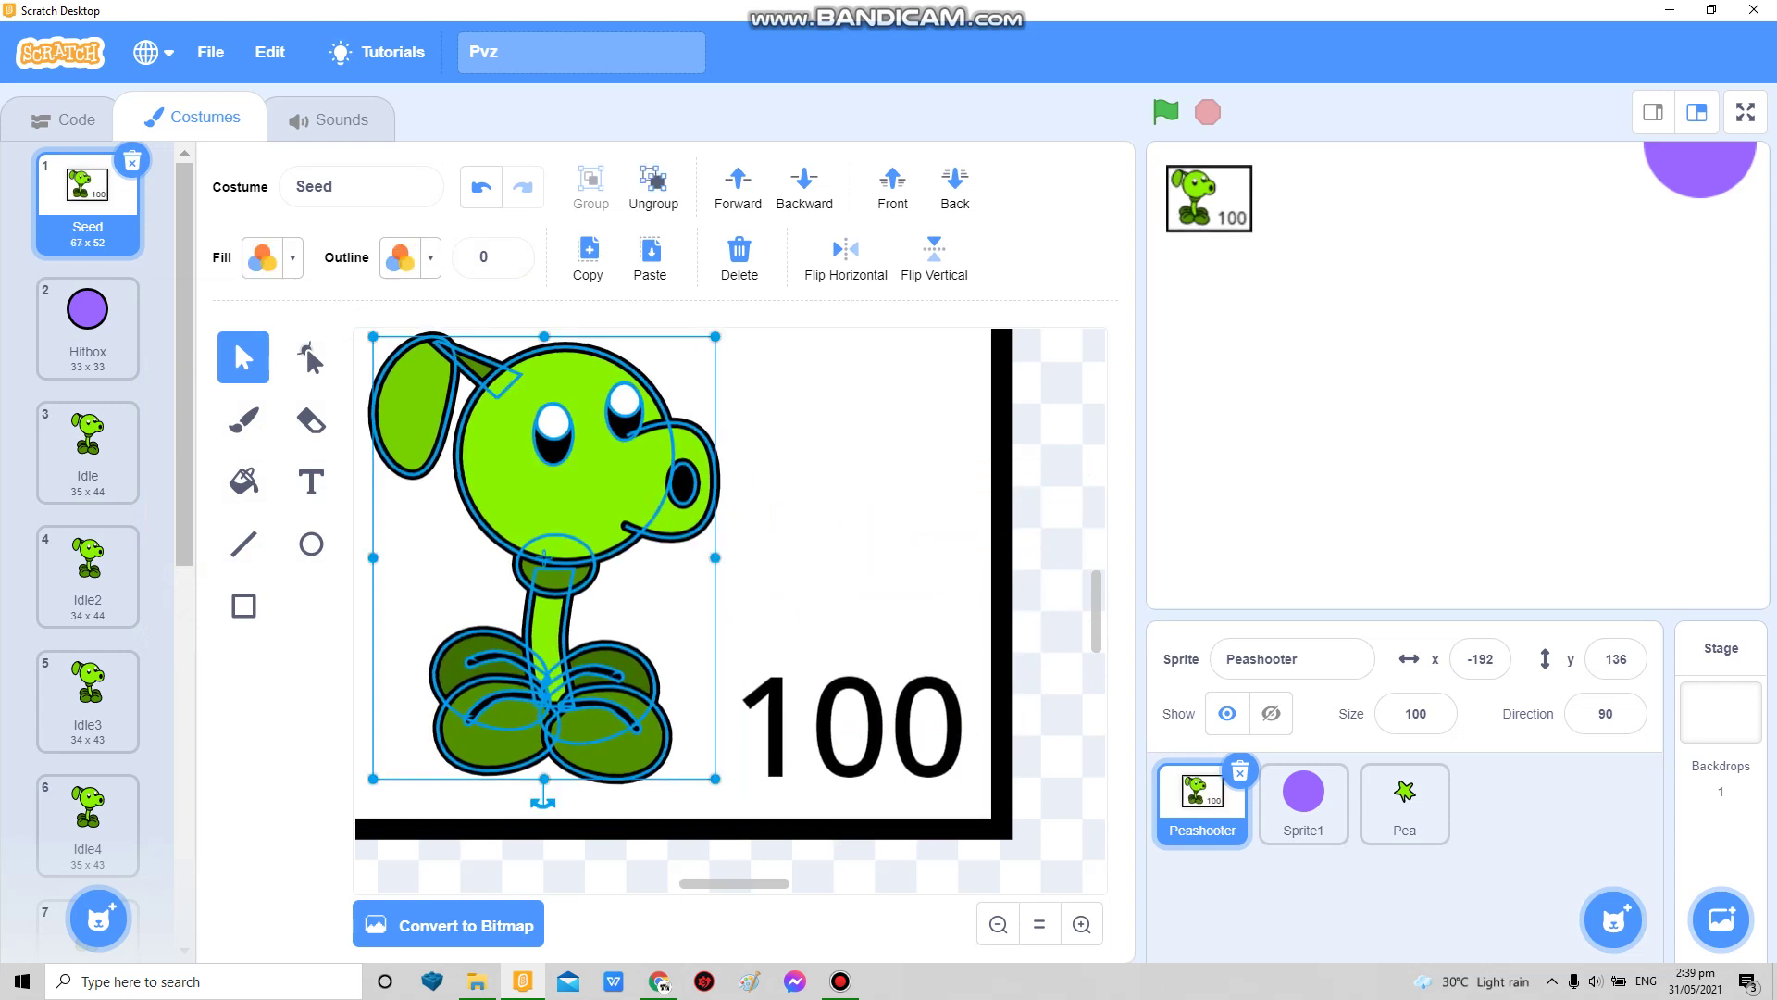
pyautogui.moveTo(542, 430)
pyautogui.mouseDown()
pyautogui.moveTo(519, 423)
pyautogui.moveTo(537, 436)
pyautogui.mouseUp()
pyautogui.click(62, 119)
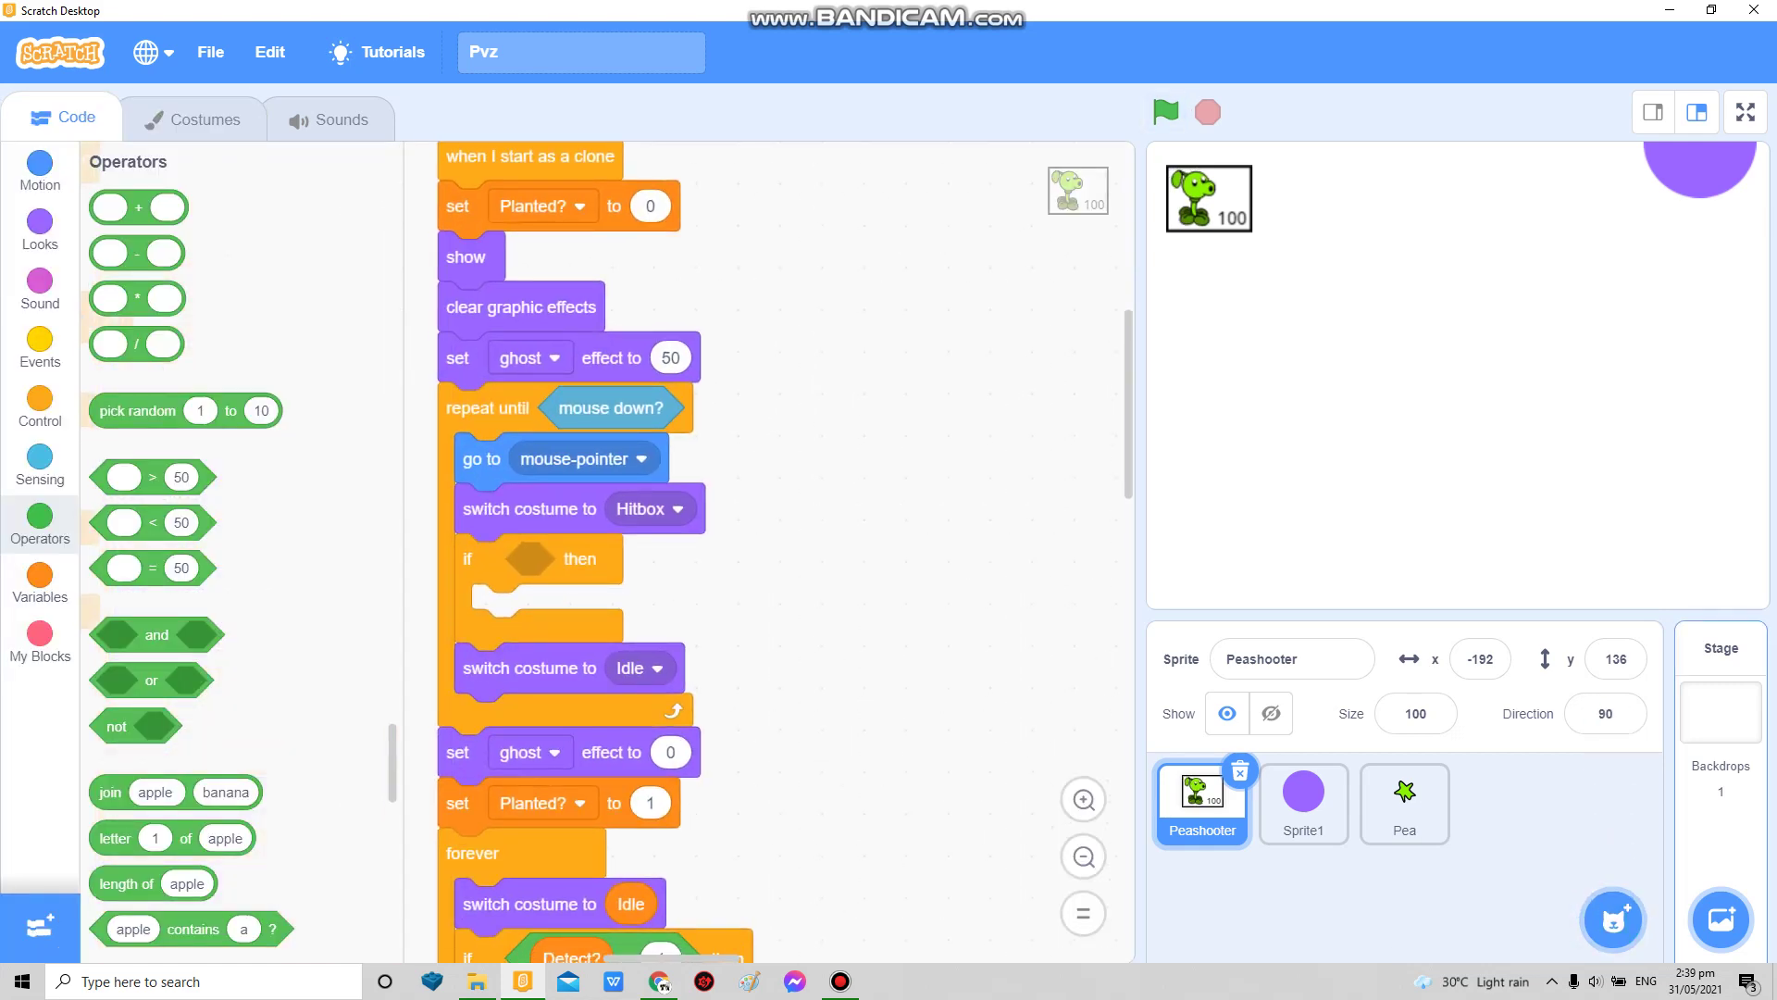
# Step: Draw a brown rectangle band across the top of the stage backdrop
pyautogui.click(1721, 695)
pyautogui.click(194, 118)
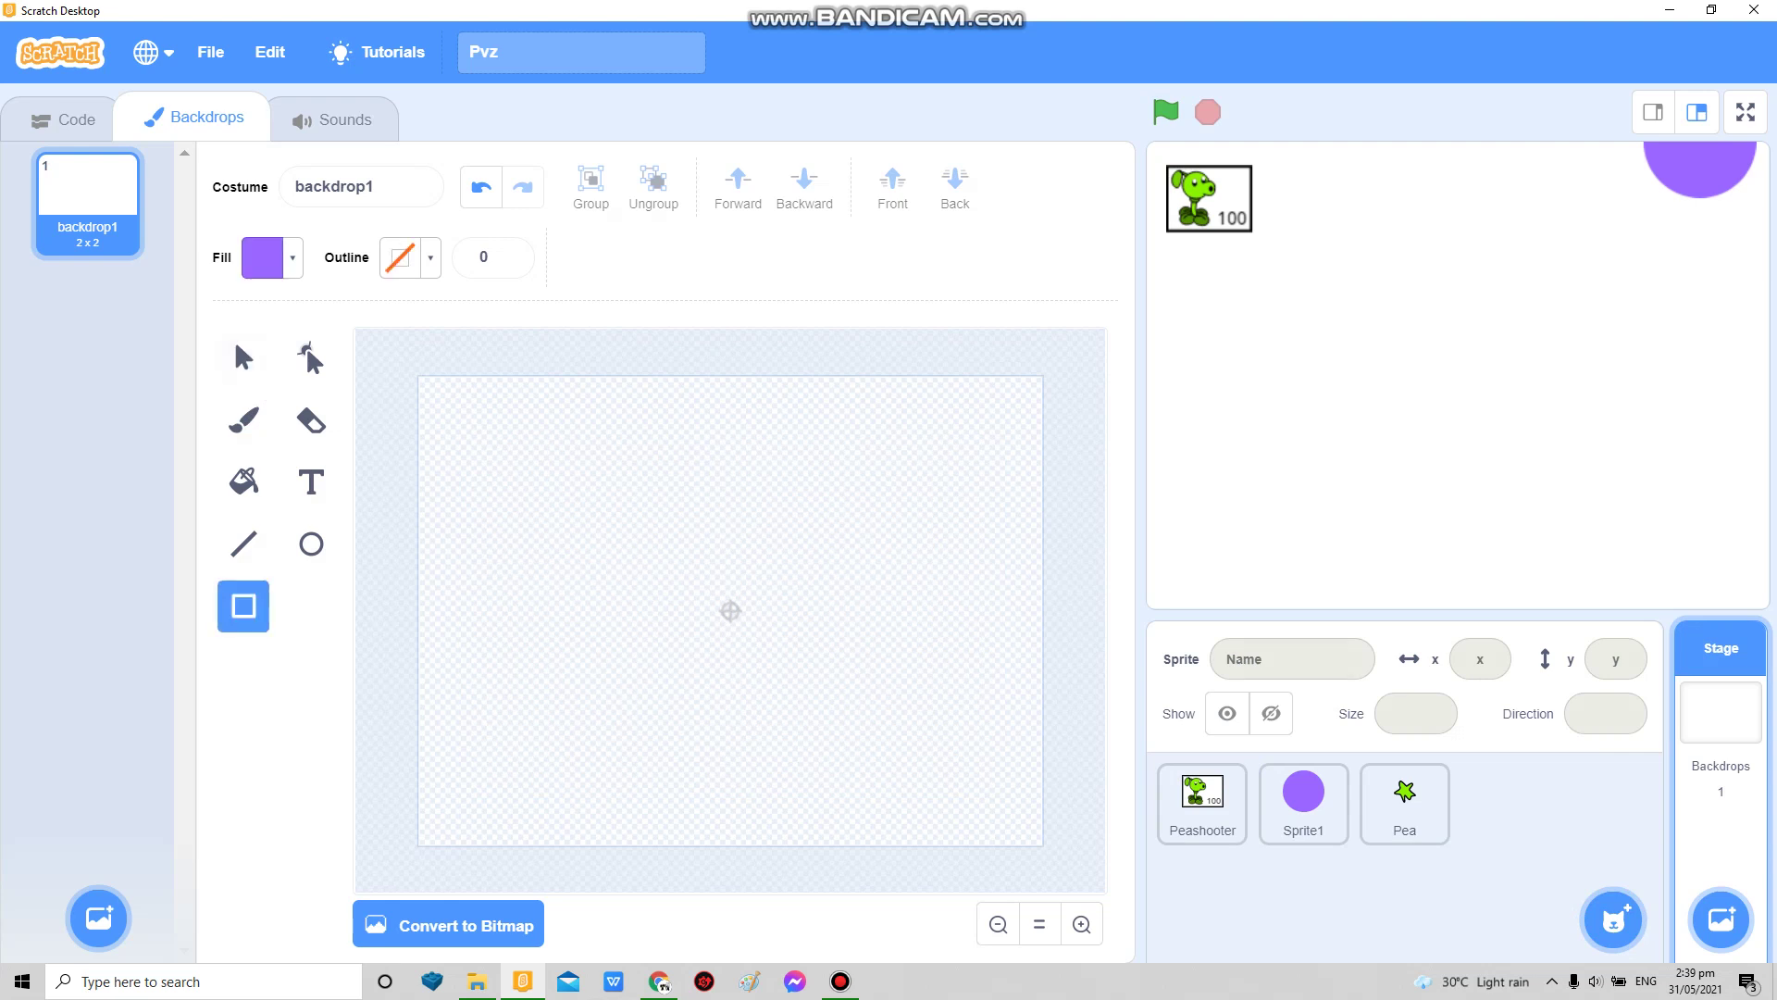
pyautogui.click(263, 257)
pyautogui.moveTo(306, 349); pyautogui.dragTo(194, 349)
pyautogui.moveTo(273, 427); pyautogui.dragTo(340, 428)
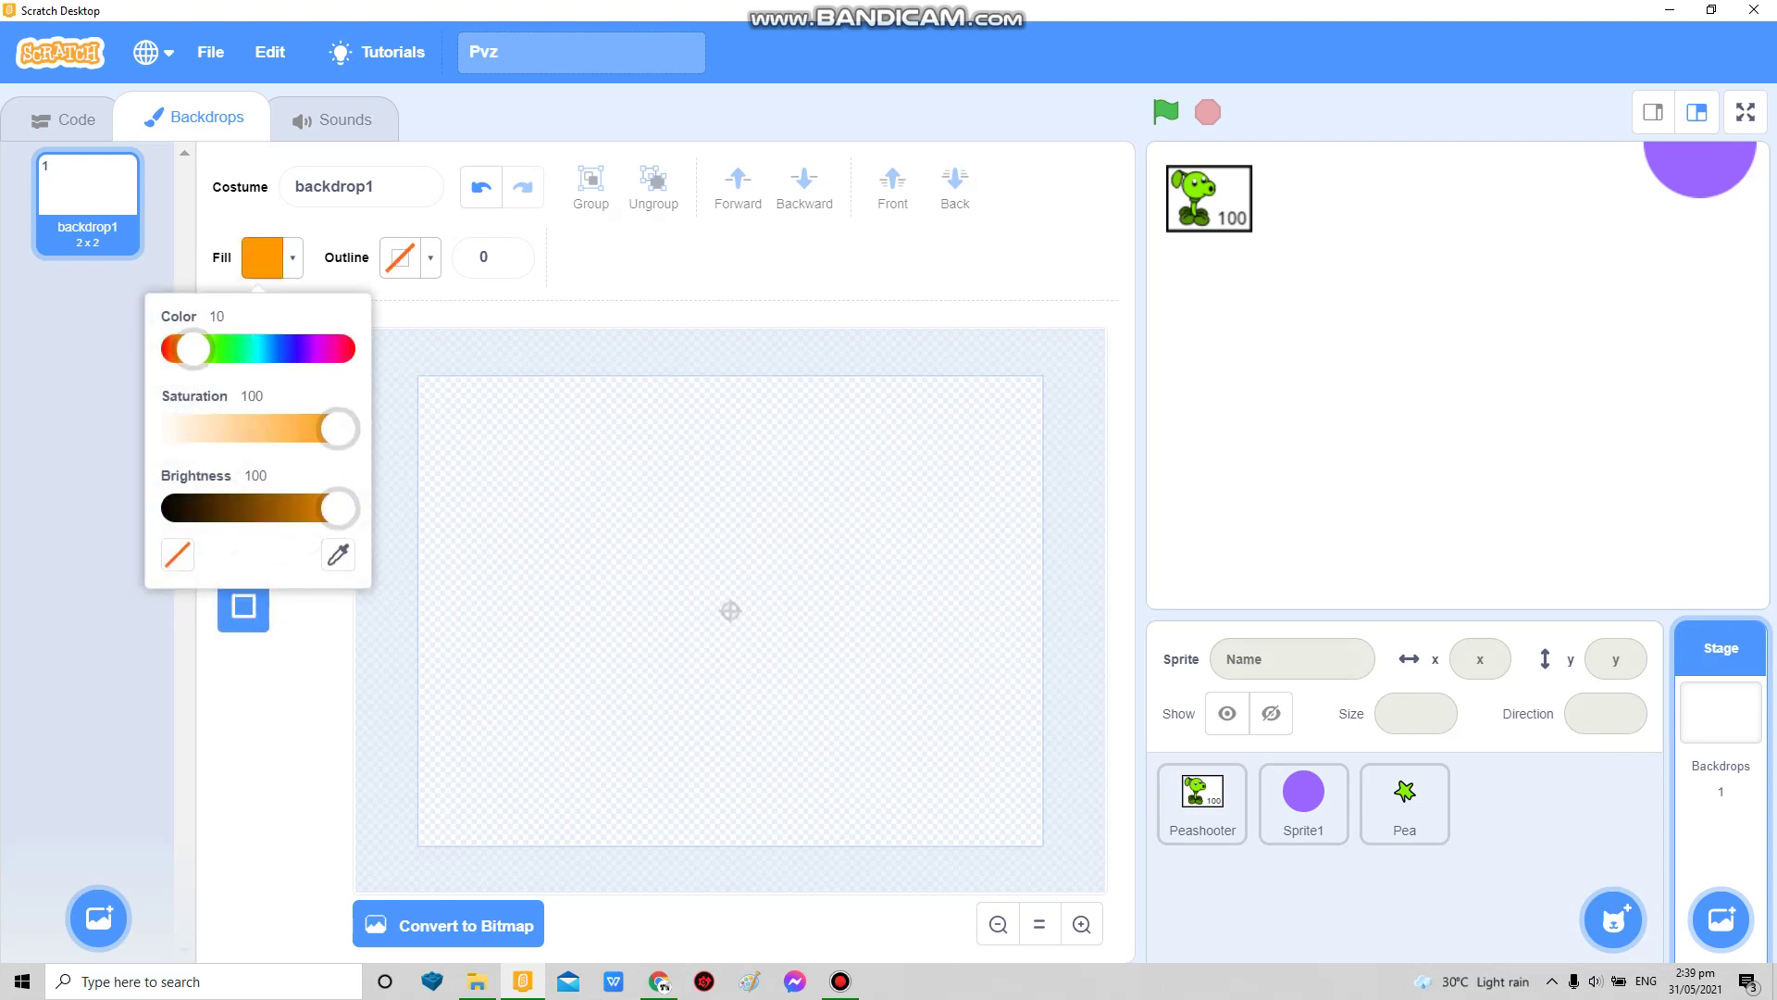
pyautogui.moveTo(339, 506); pyautogui.dragTo(294, 507)
pyautogui.moveTo(408, 358)
pyautogui.mouseDown()
pyautogui.moveTo(997, 483)
pyautogui.moveTo(1040, 516)
pyautogui.mouseUp()
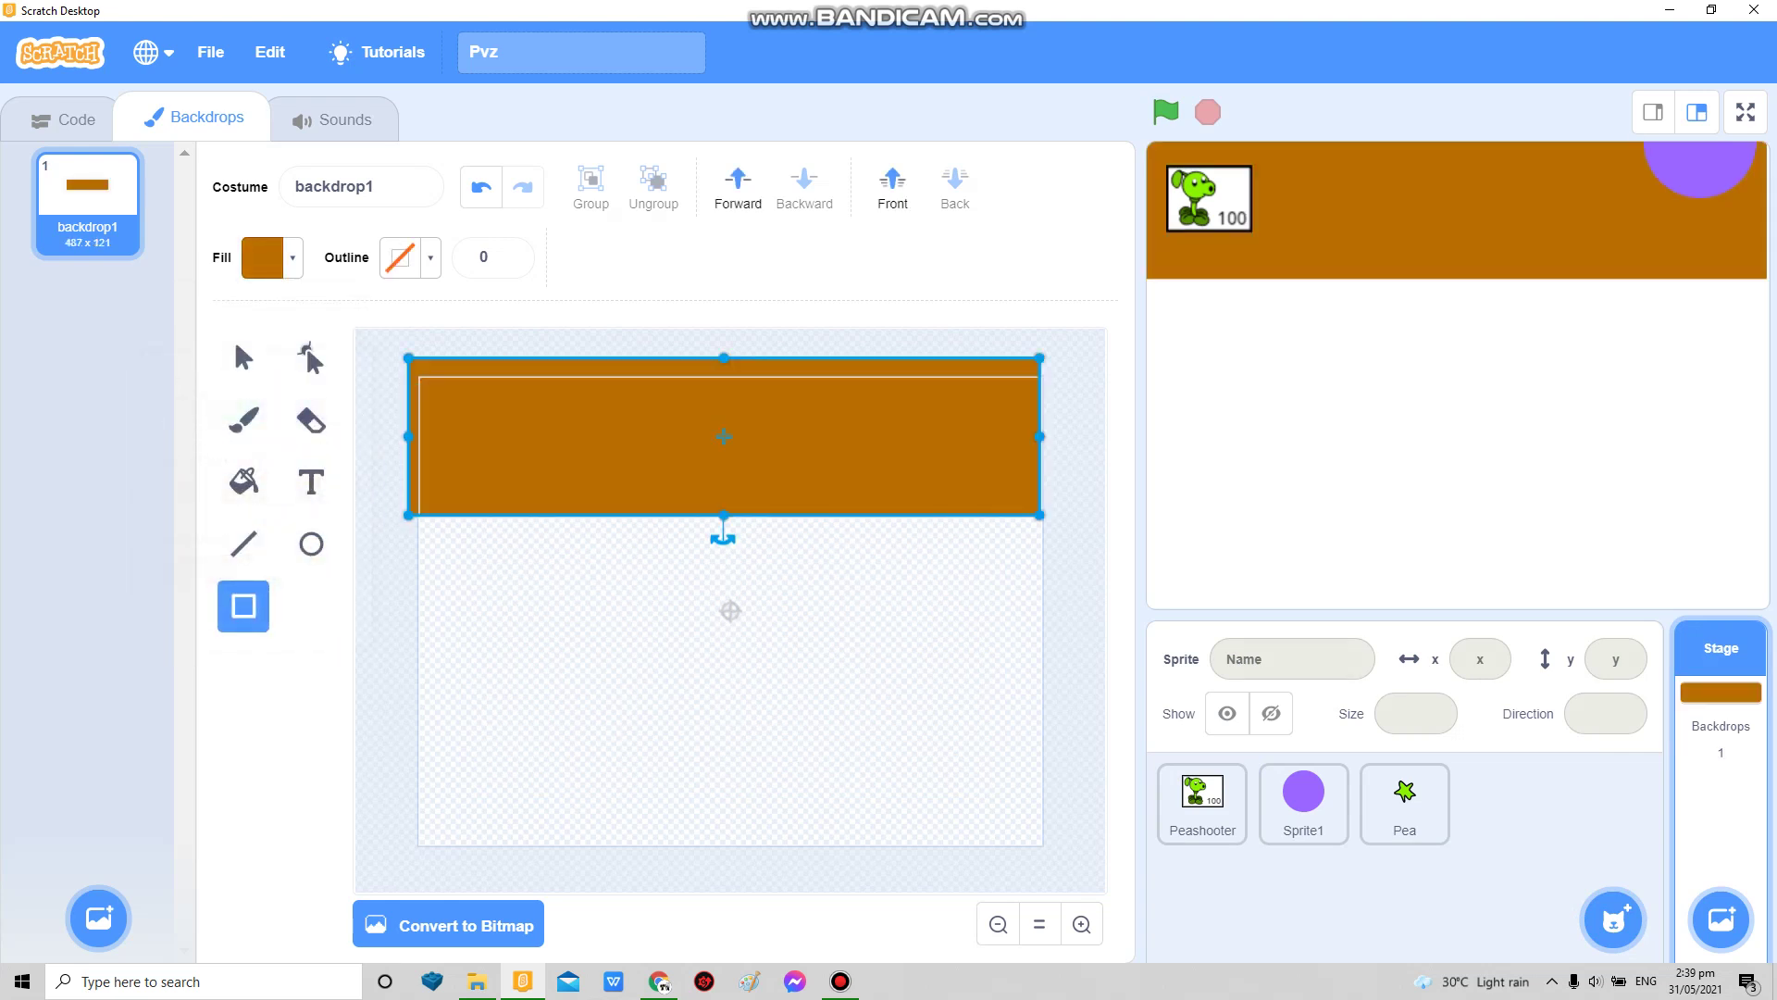
pyautogui.moveTo(721, 438); pyautogui.dragTo(731, 405)
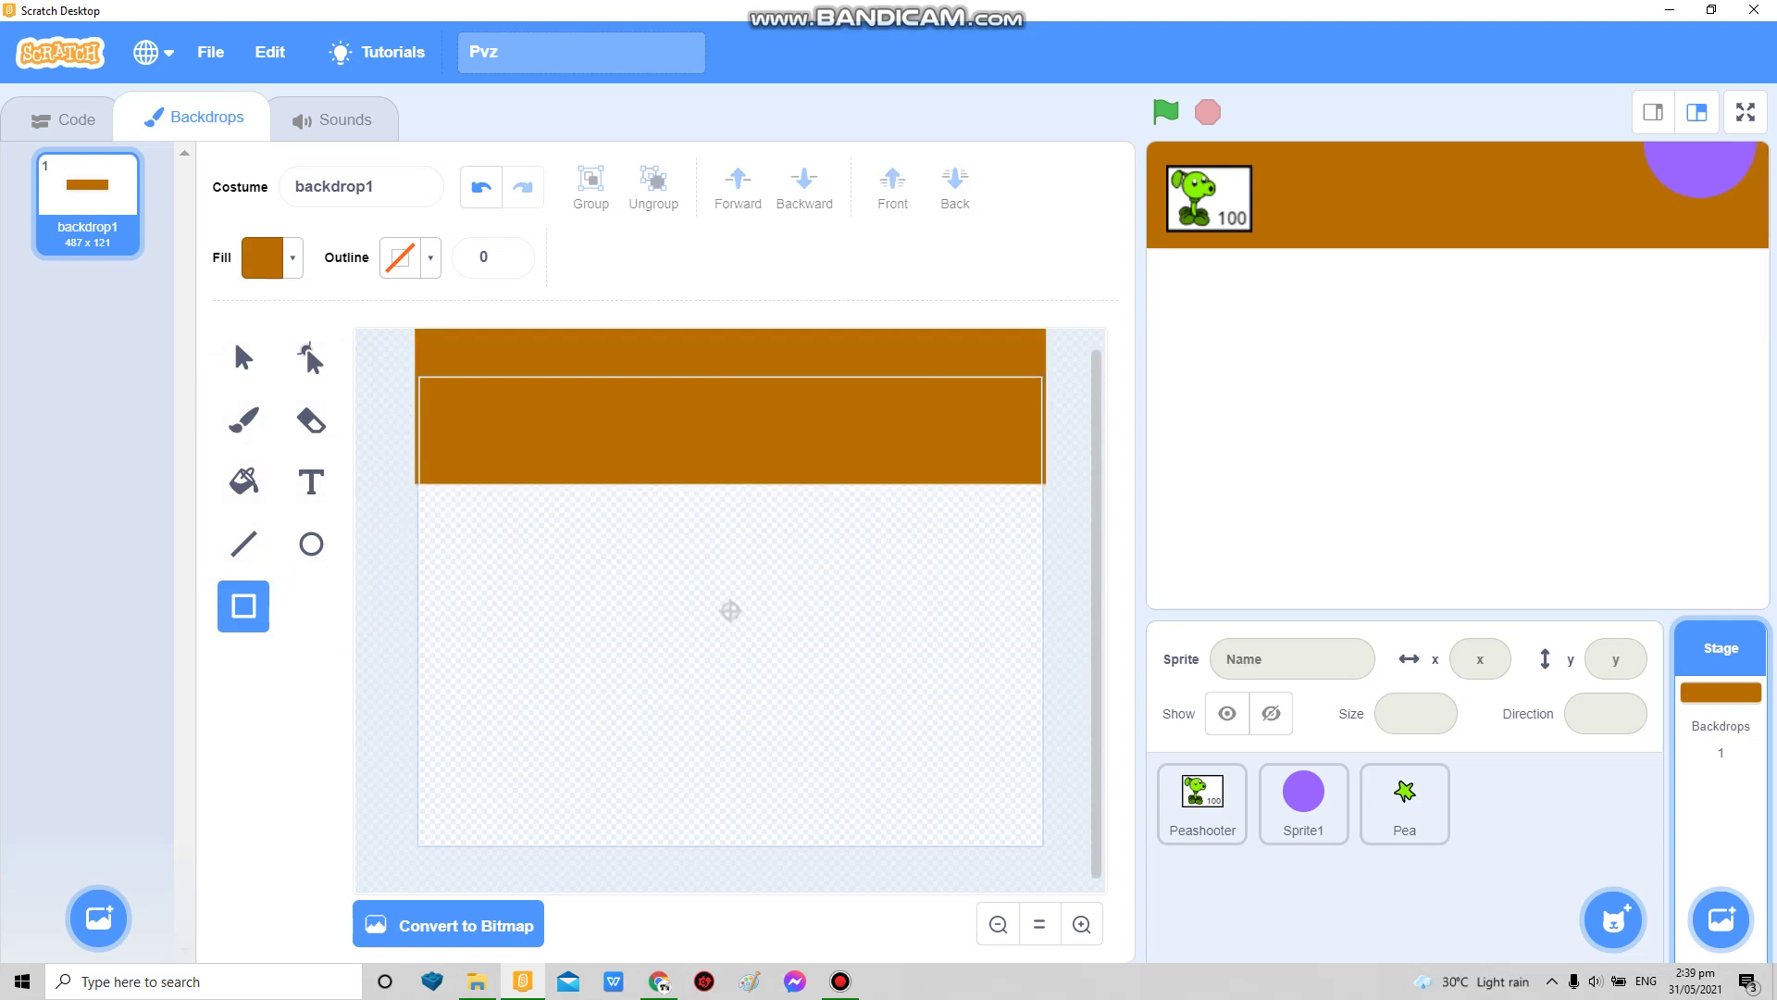
# Step: Draw a bright green rectangle covering the lower backdrop as the grass field
pyautogui.click(263, 256)
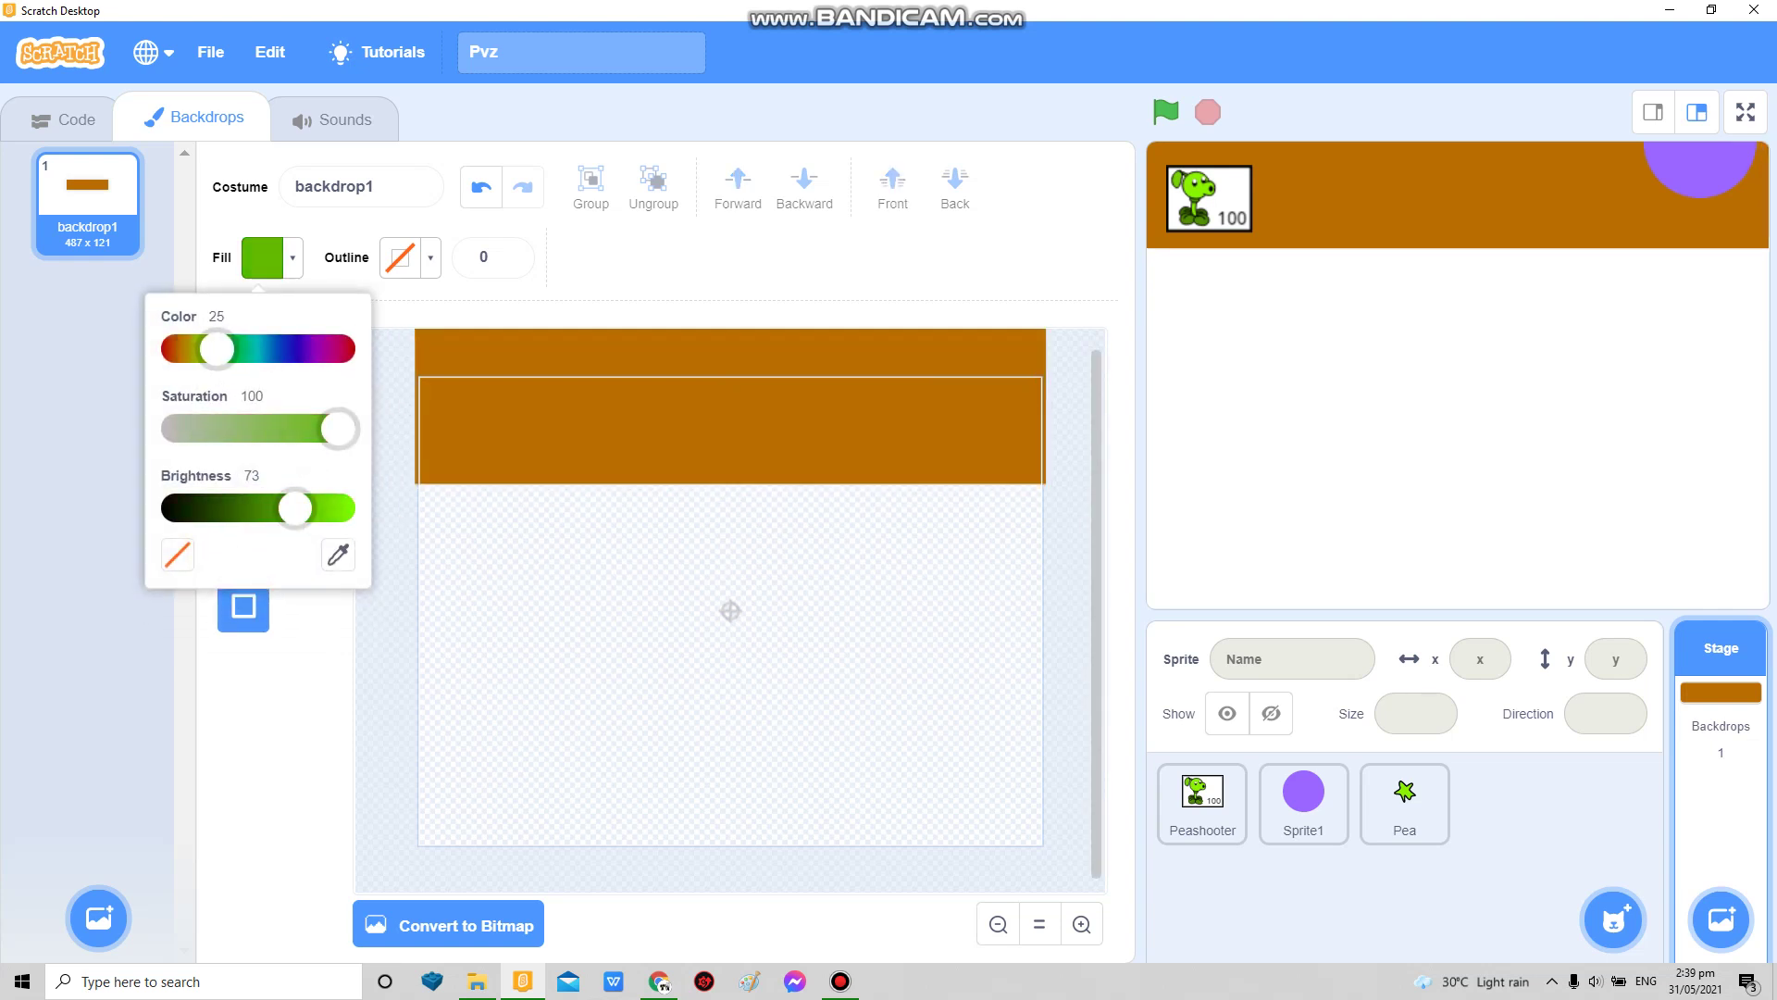
pyautogui.moveTo(294, 507); pyautogui.dragTo(330, 506)
pyautogui.moveTo(417, 459); pyautogui.dragTo(1094, 889)
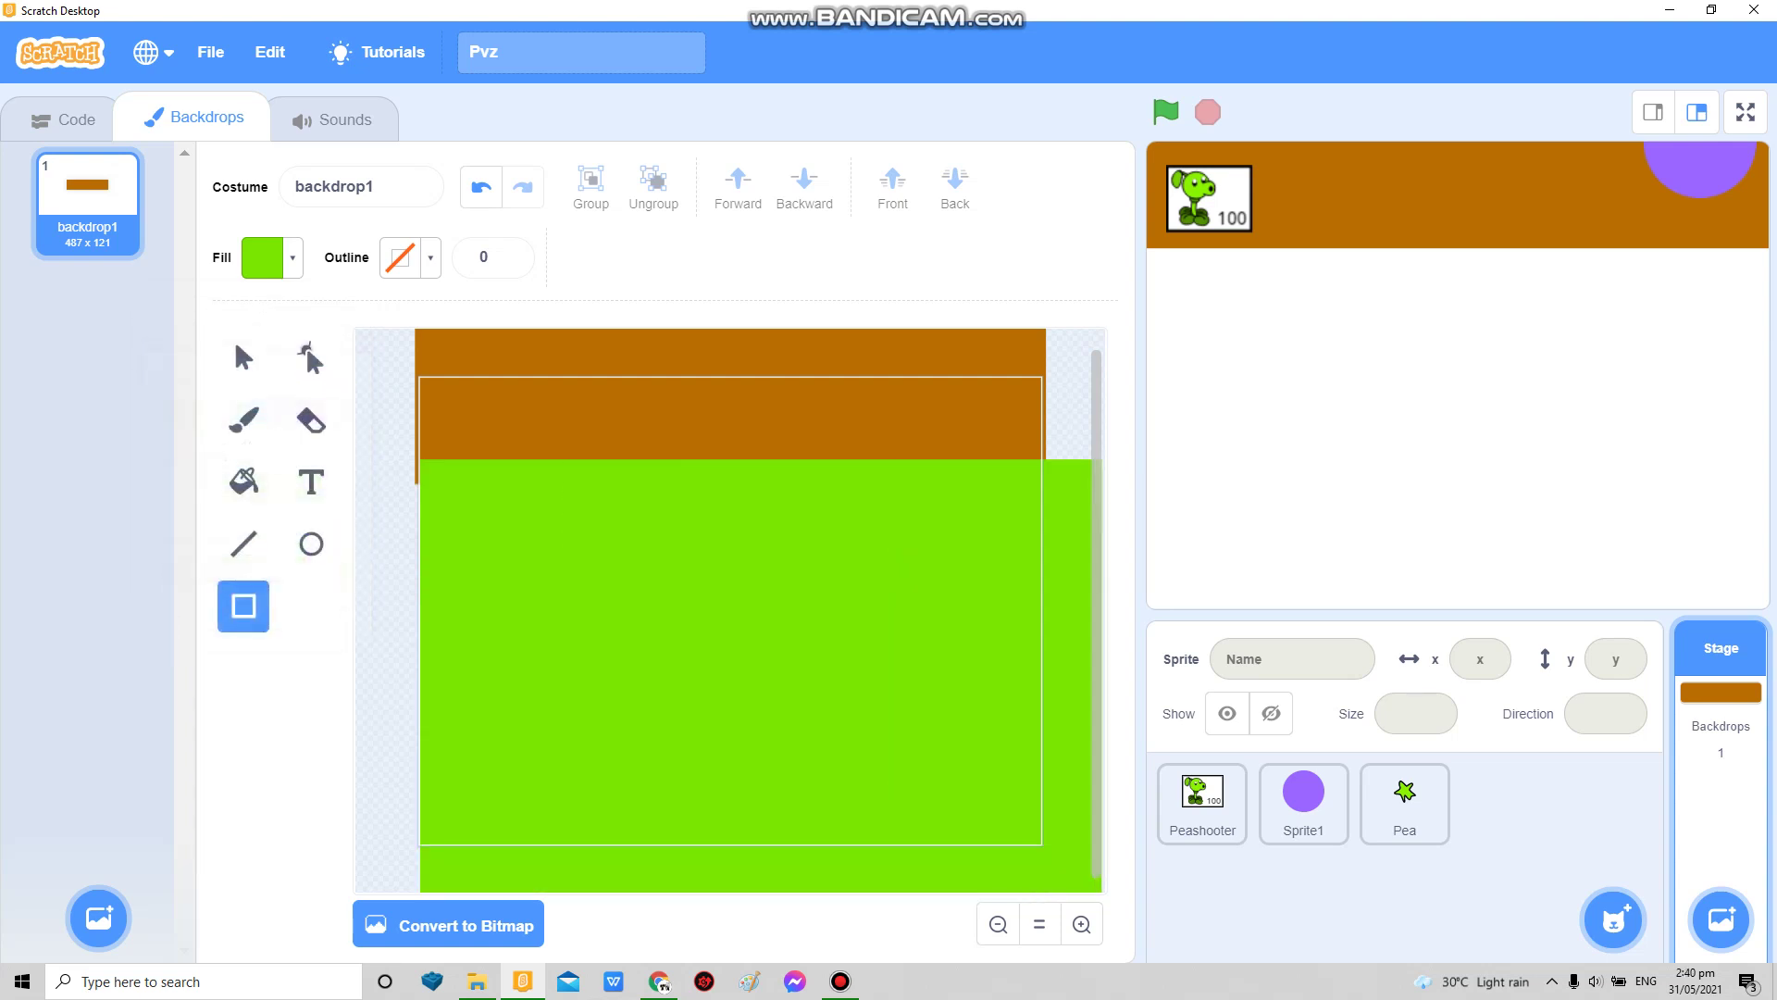
pyautogui.click(244, 356)
pyautogui.moveTo(755, 708); pyautogui.dragTo(732, 698)
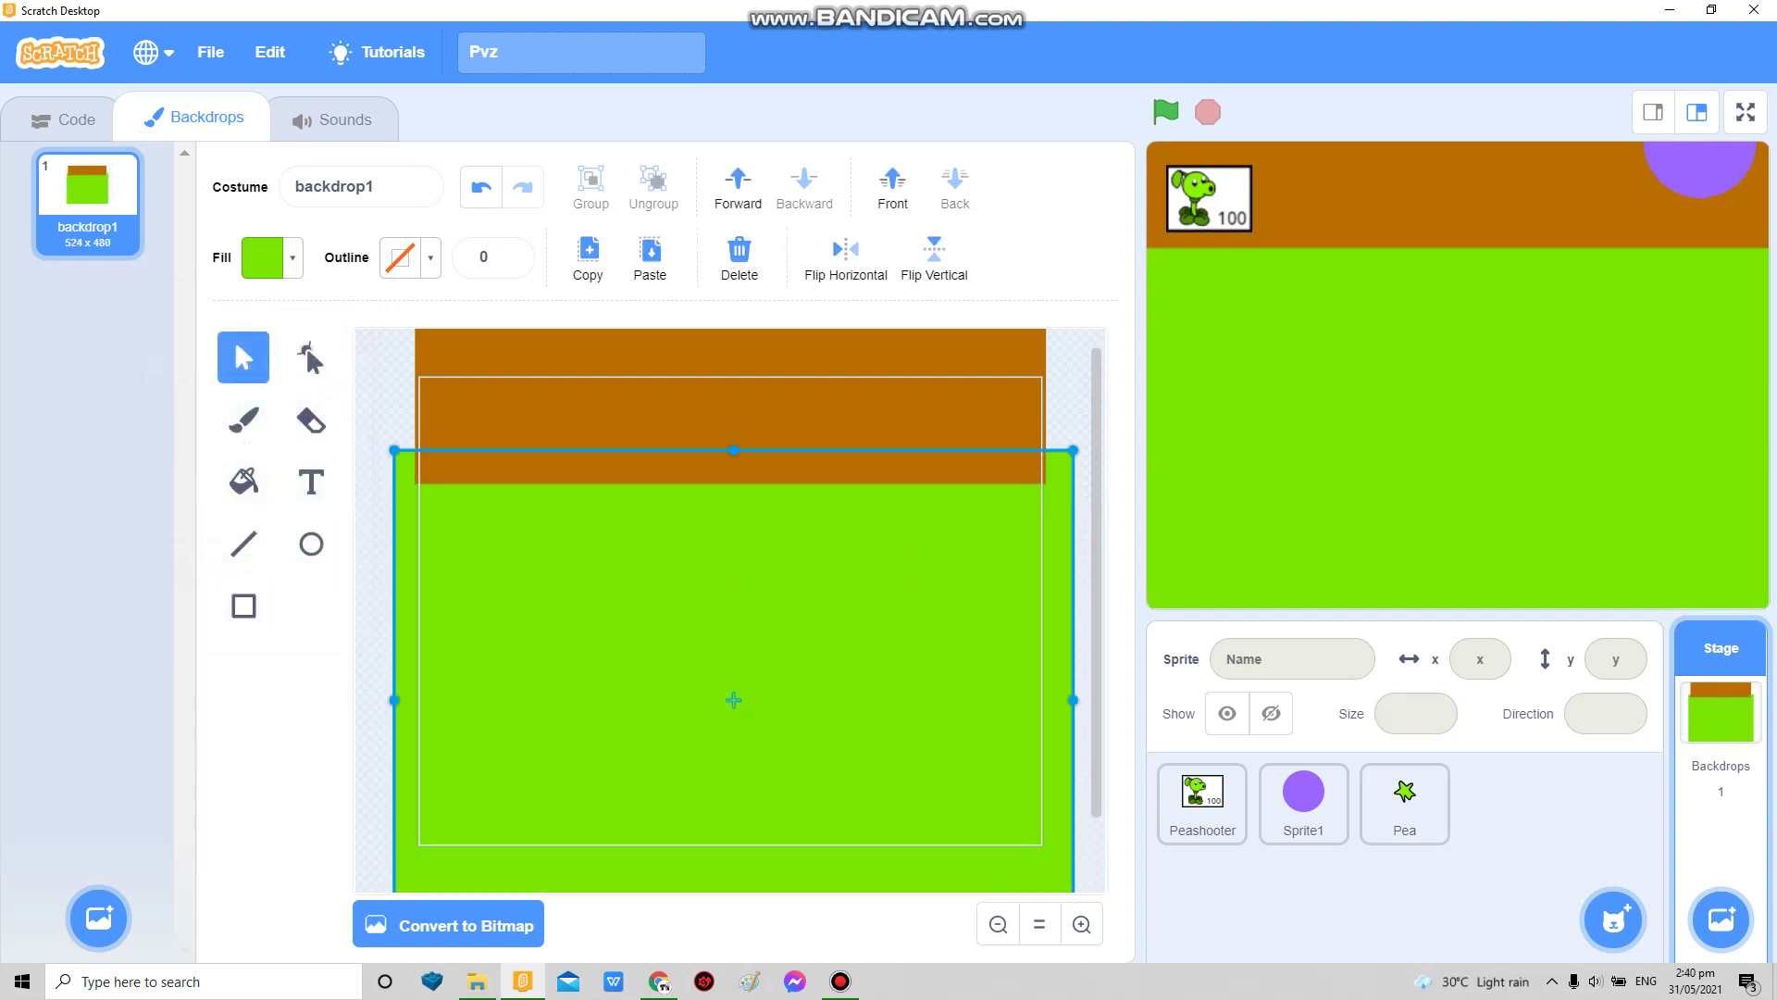
# Step: Select the Line tool and change the outline thickness
pyautogui.press('Escape')
pyautogui.click(243, 606)
pyautogui.click(243, 543)
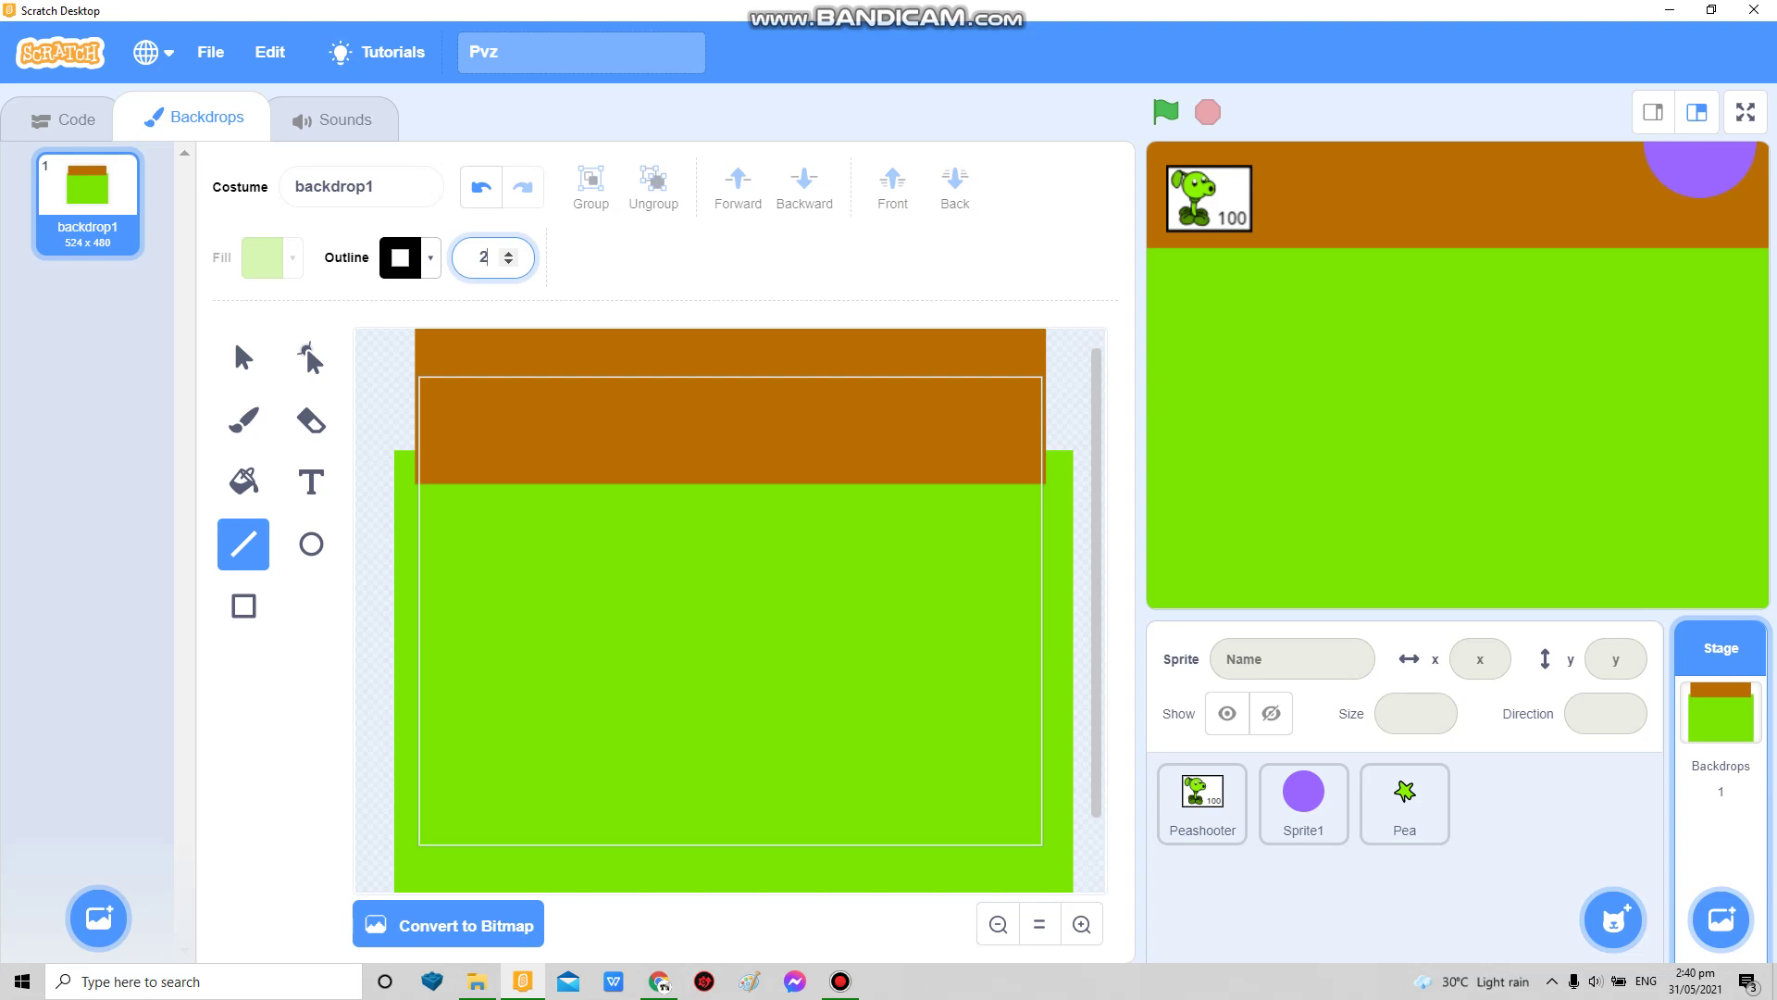
pyautogui.press('r')
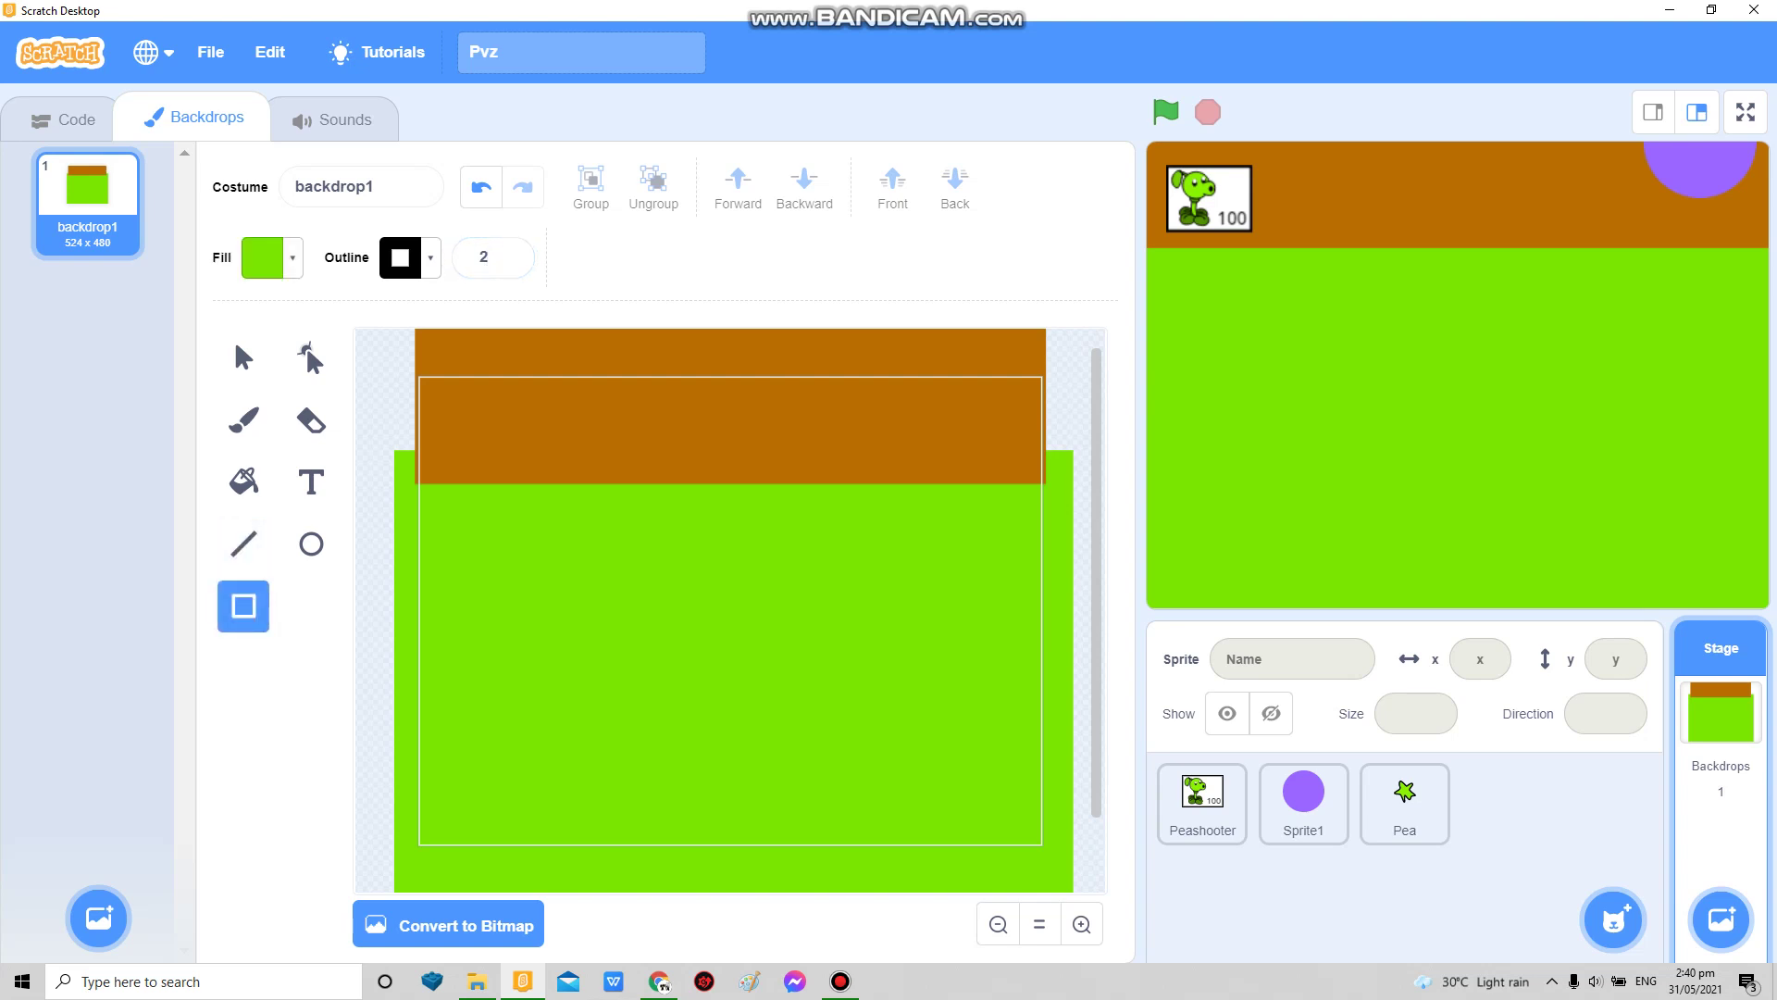
# Step: Check the Peashooter's Hitbox costume and add a go to x: -192 y: 136 block
pyautogui.click(1202, 798)
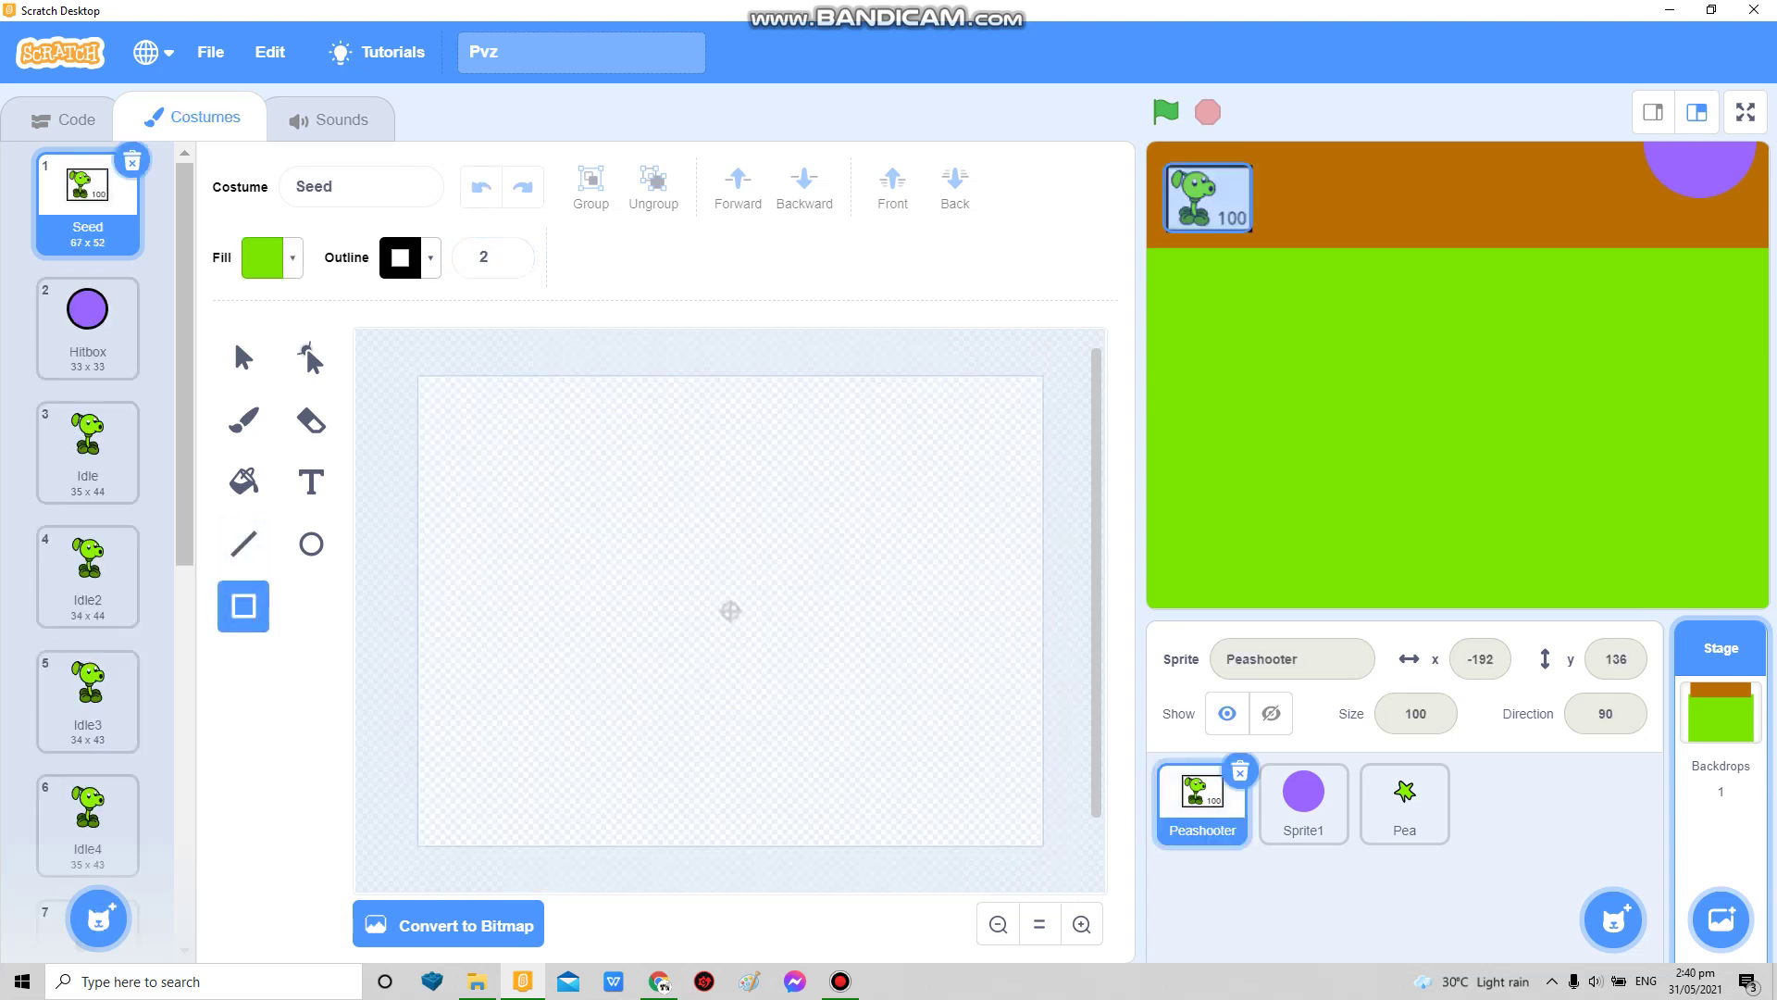
pyautogui.click(63, 118)
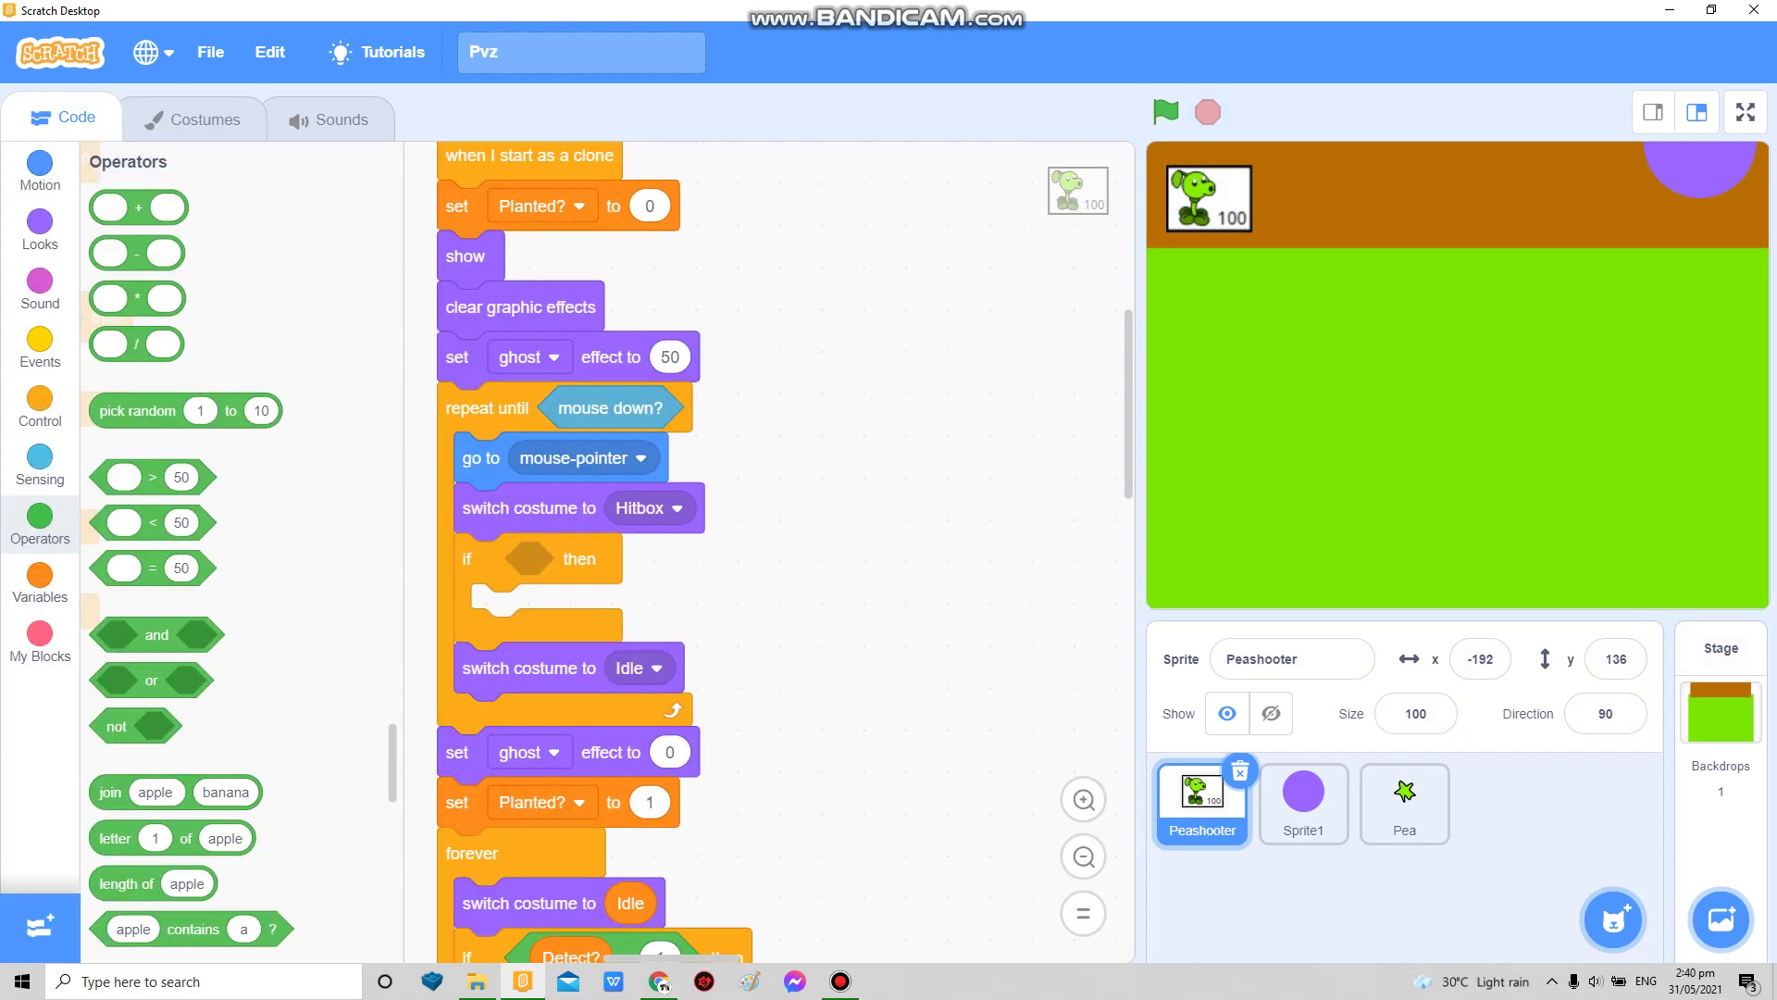
pyautogui.click(196, 117)
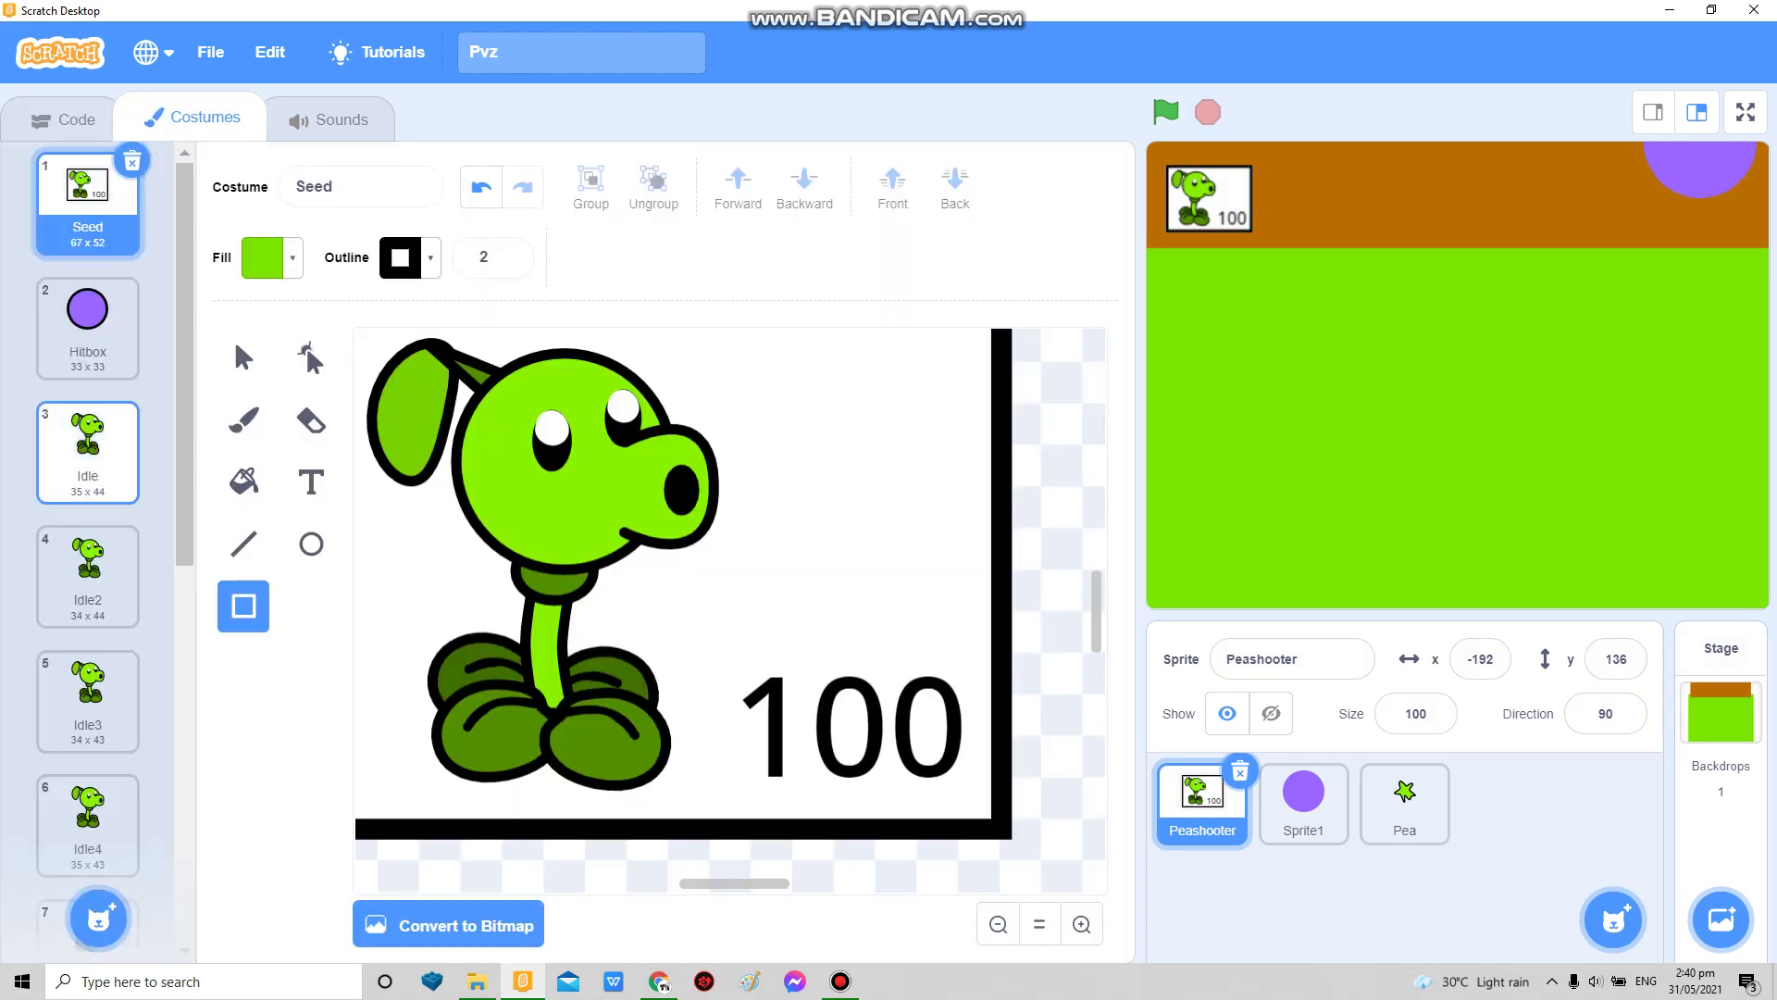
pyautogui.scroll(-3, 88, 452)
pyautogui.scroll(3, 88, 319)
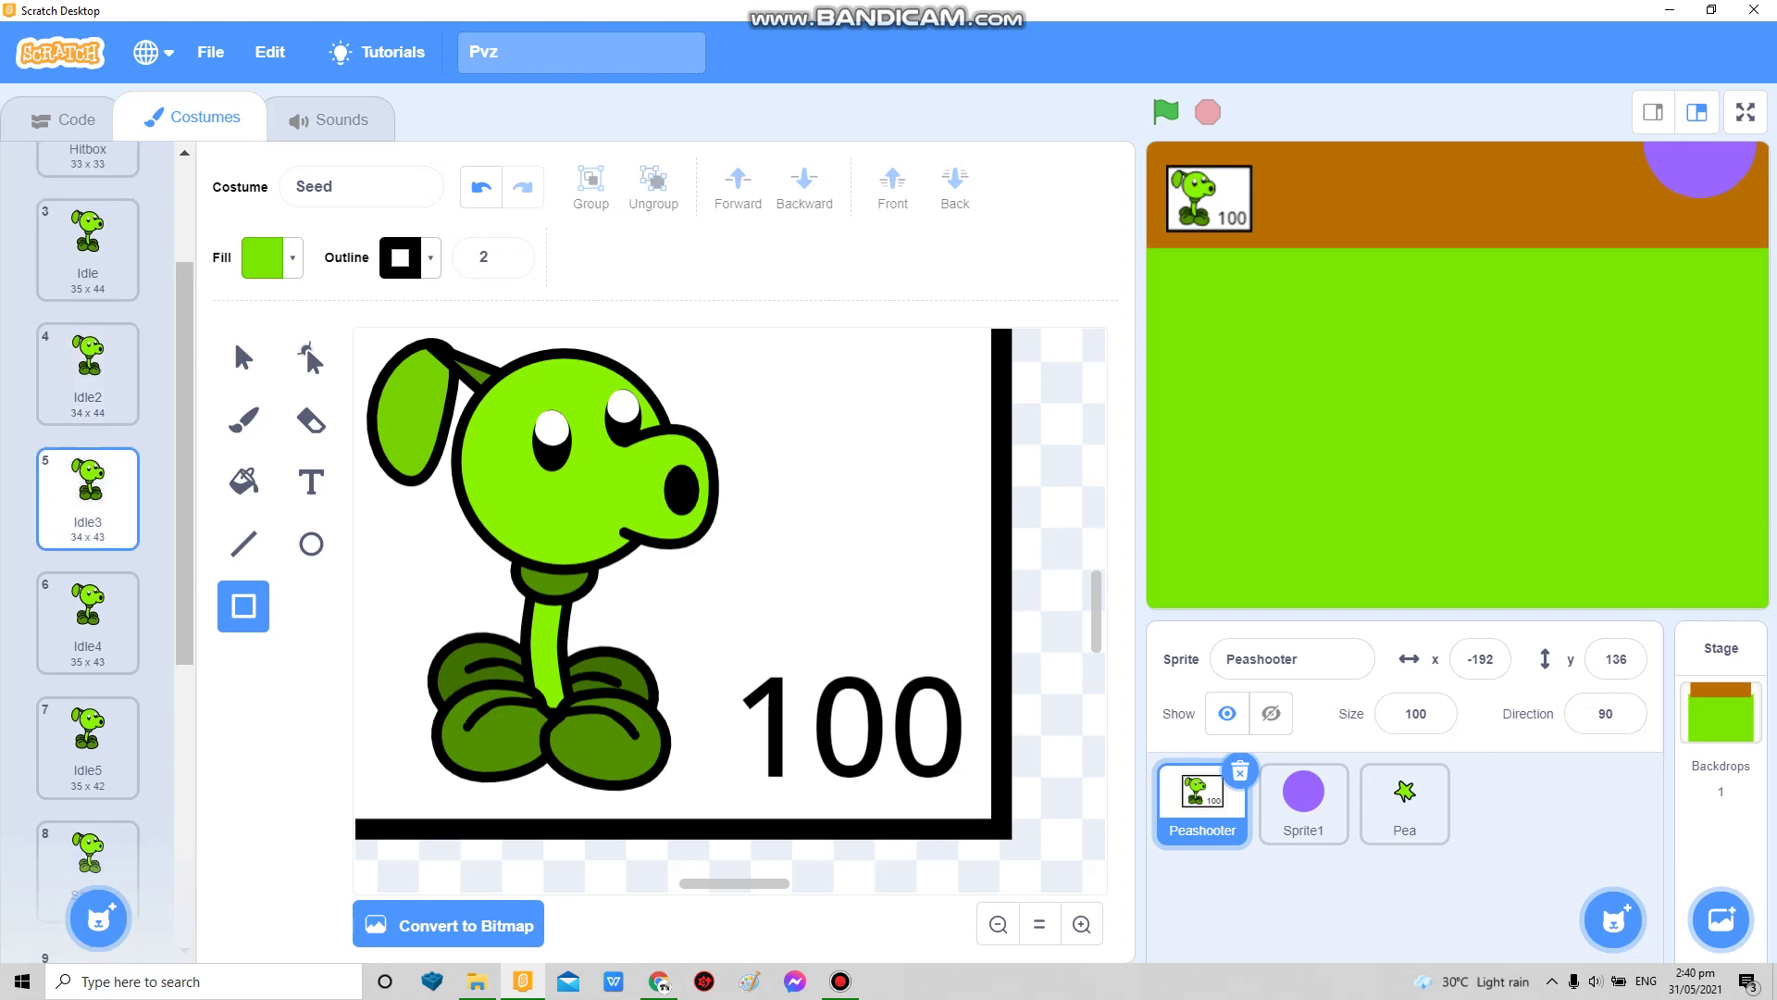
pyautogui.click(88, 320)
pyautogui.click(63, 118)
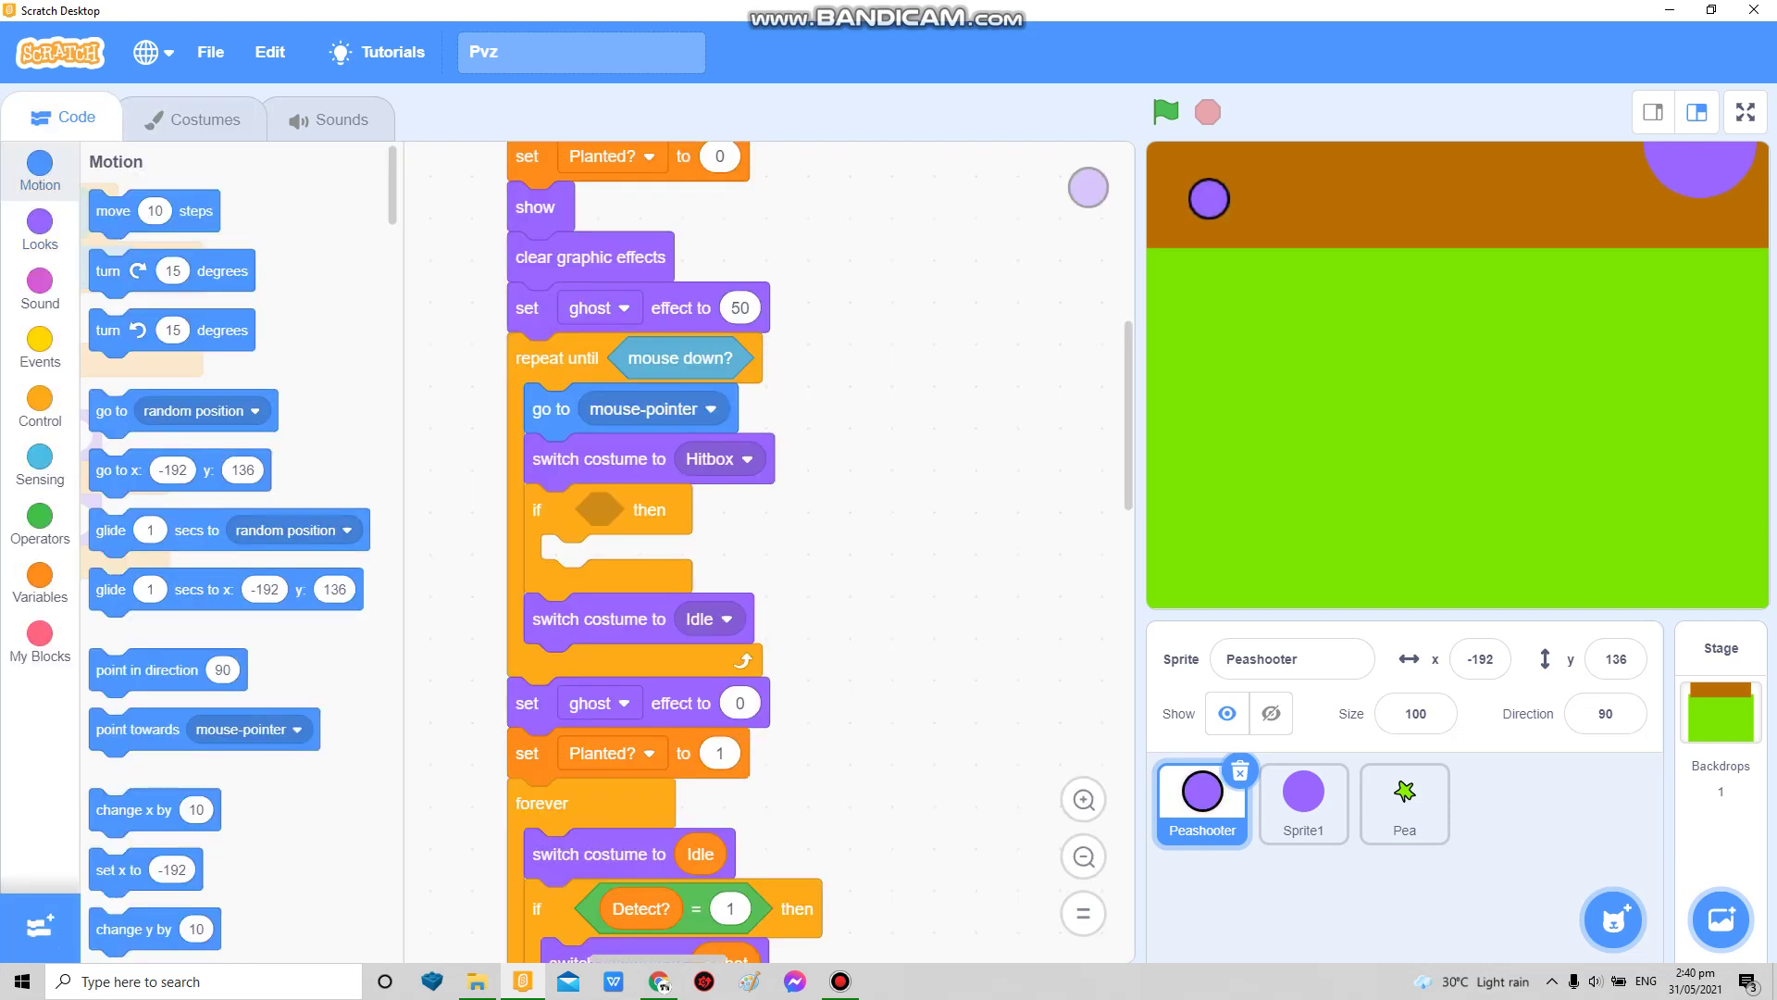
pyautogui.moveTo(250, 469); pyautogui.dragTo(959, 618)
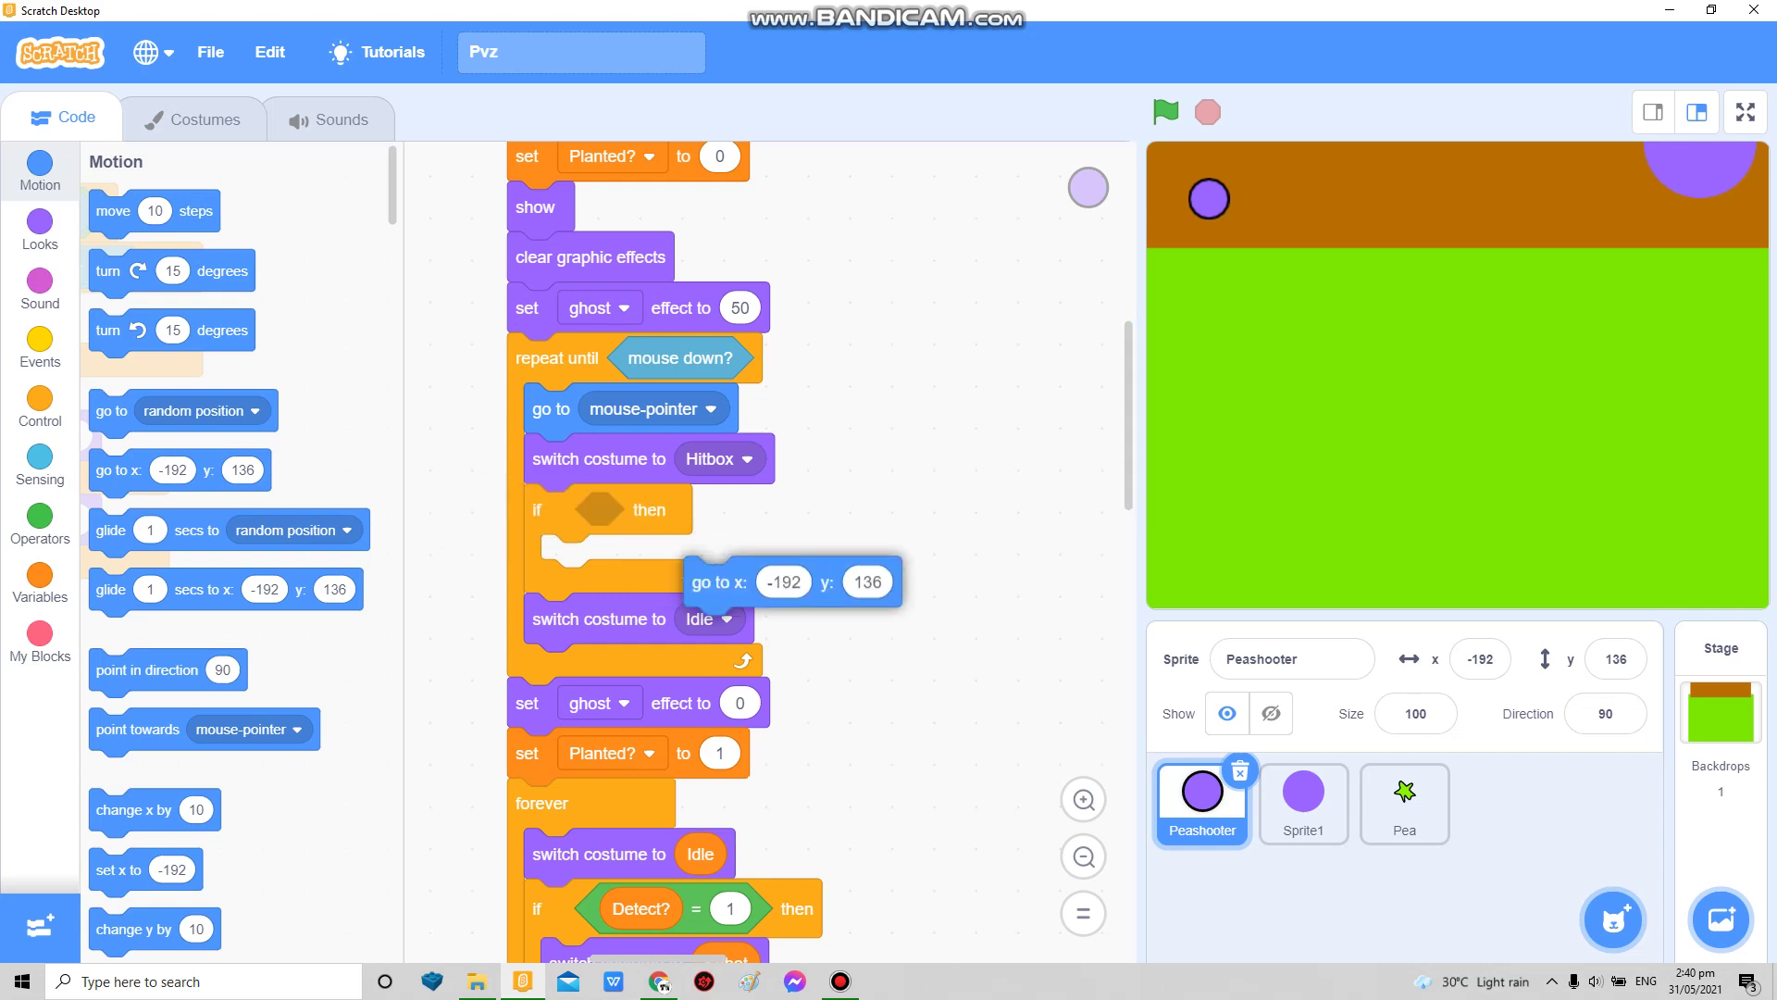
pyautogui.keyDown('ctrl'); pyautogui.scroll(2, 959, 652); pyautogui.keyUp('ctrl')
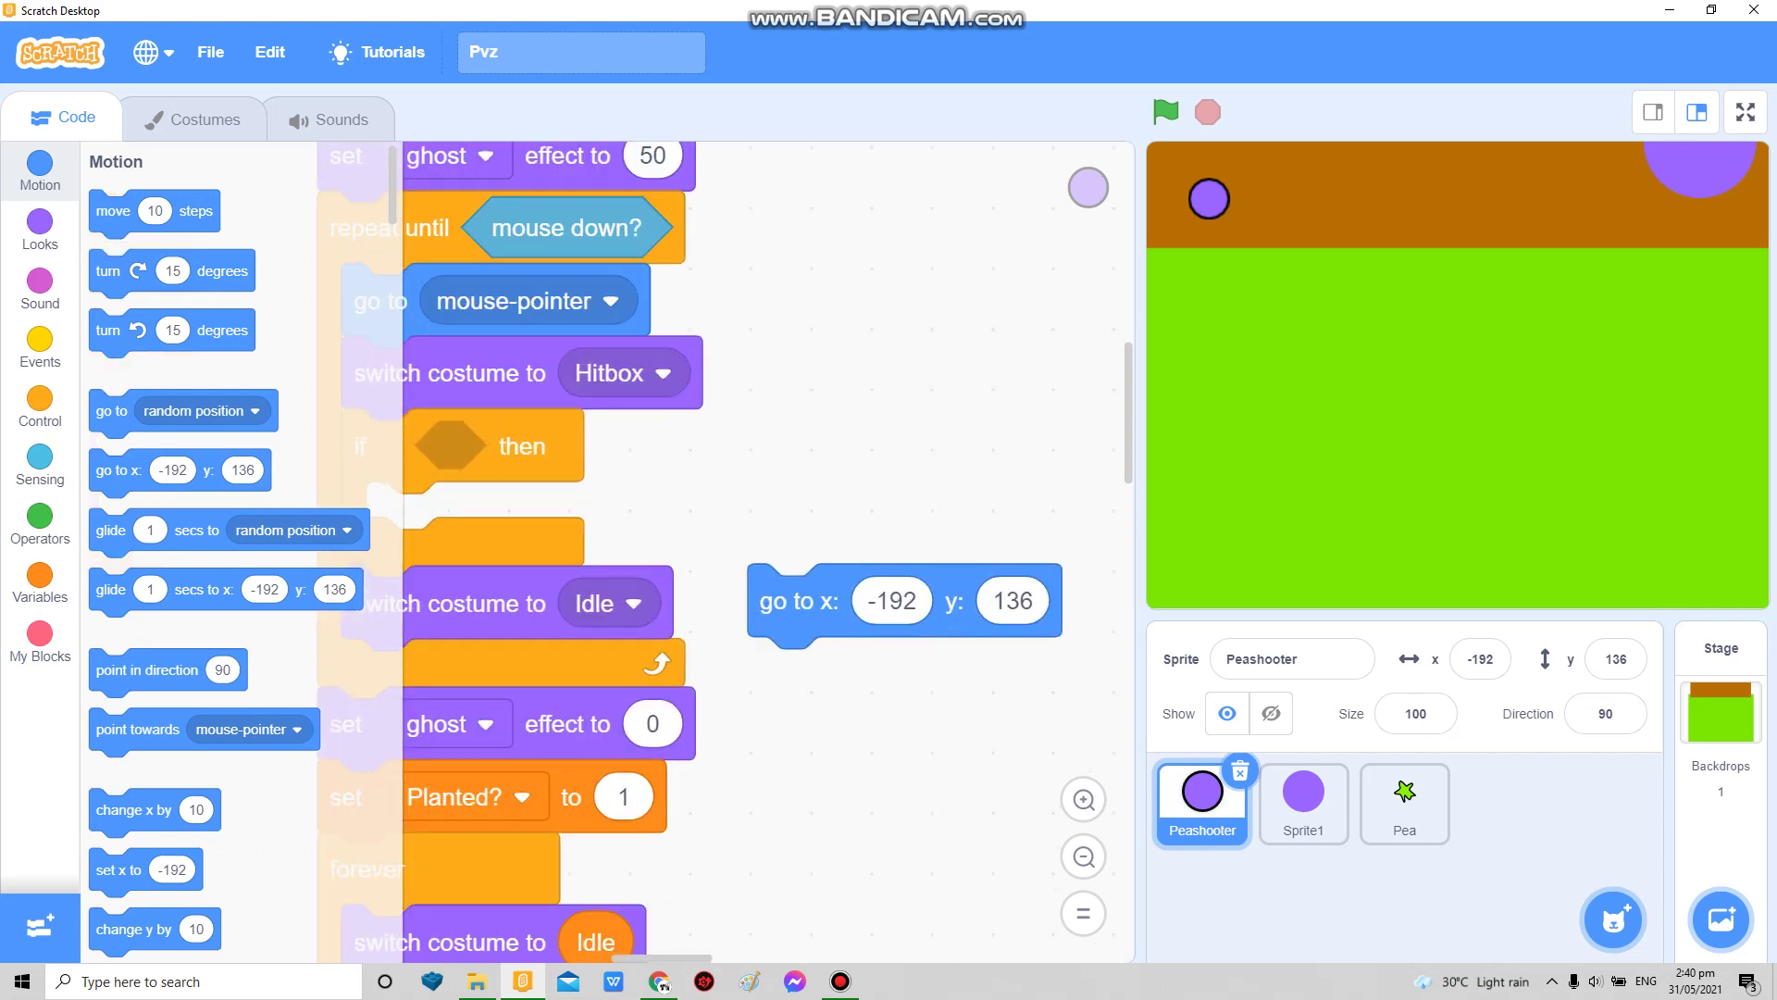
pyautogui.moveTo(806, 601); pyautogui.dragTo(745, 506)
pyautogui.hscroll(2, 833, 555)
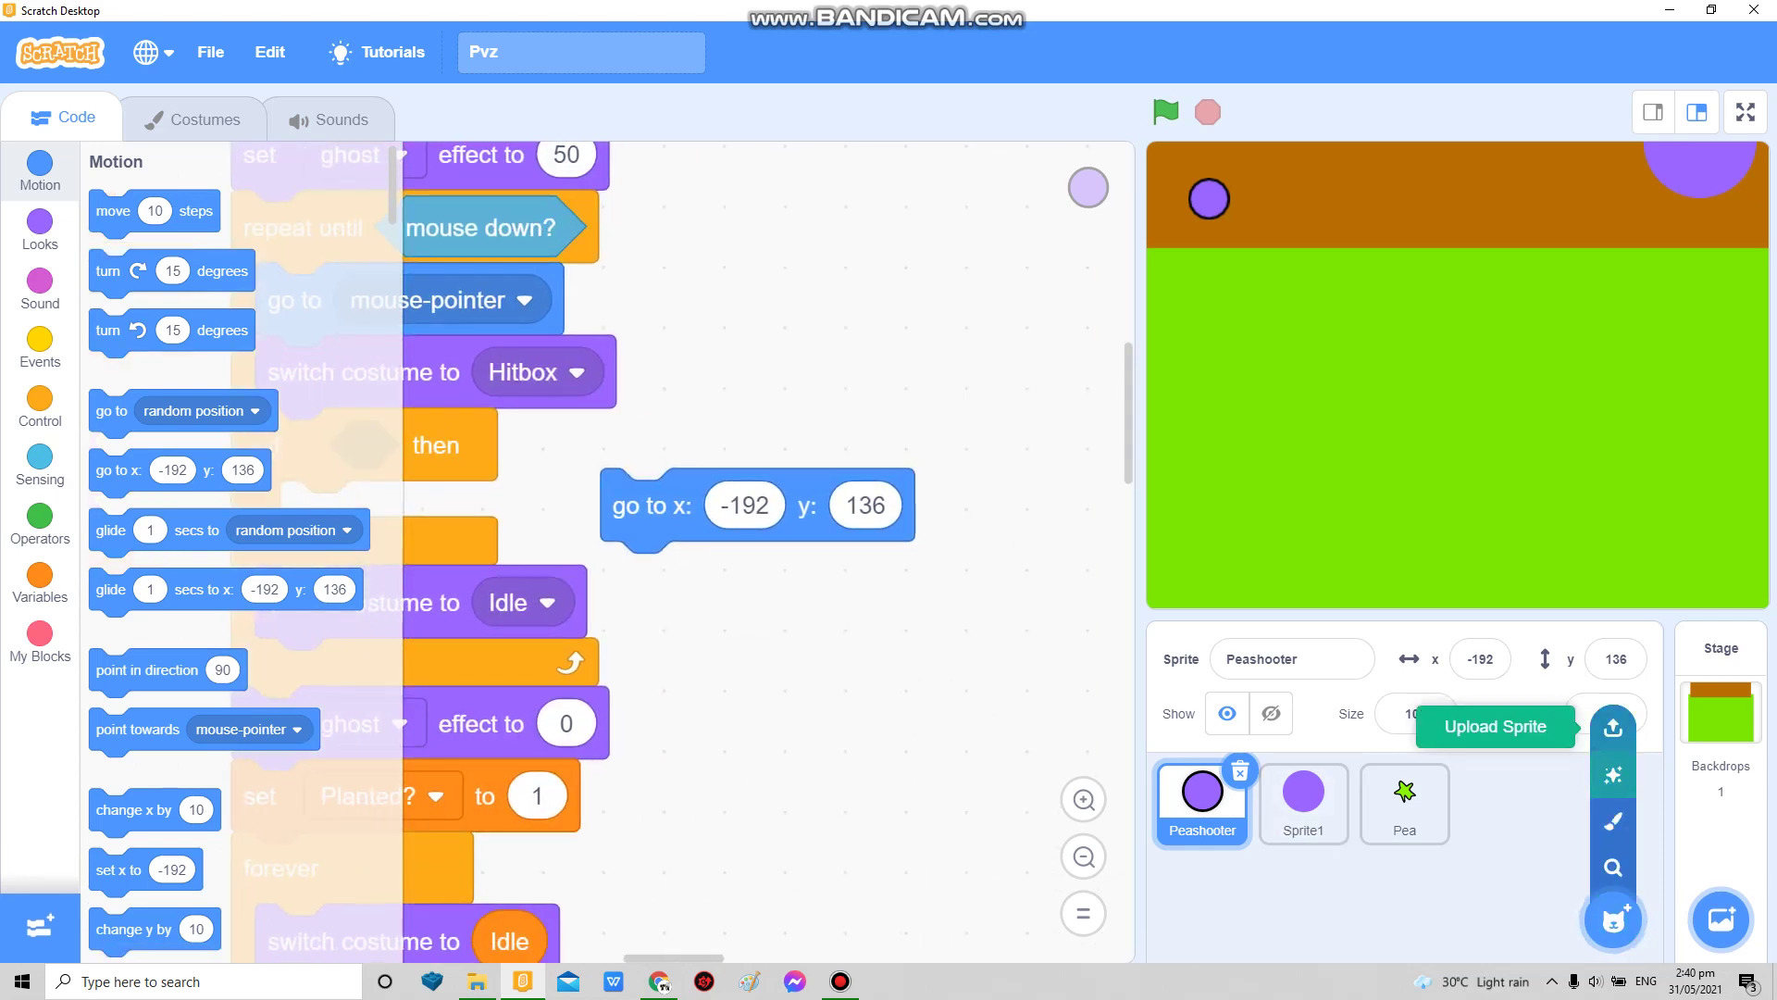
# Step: Upload the snapper.sprite3 sprite from the Pictures folder
pyautogui.click(1612, 726)
pyautogui.click(76, 365)
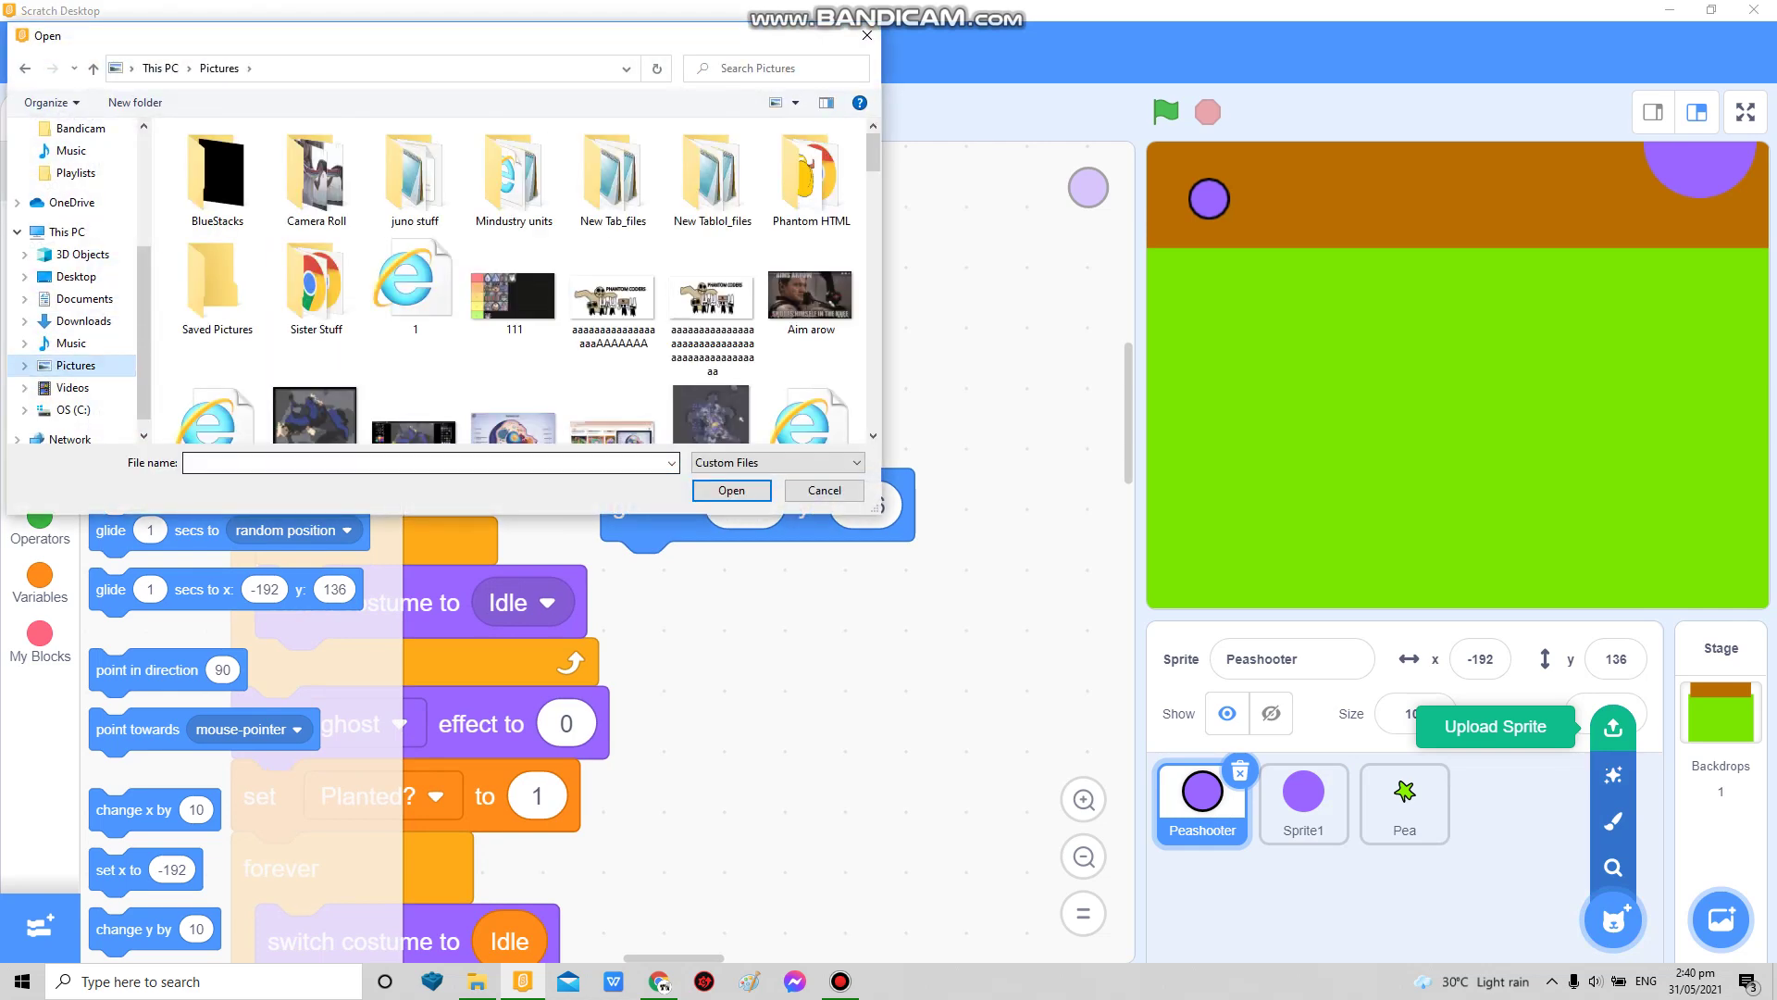
pyautogui.write('snapper')
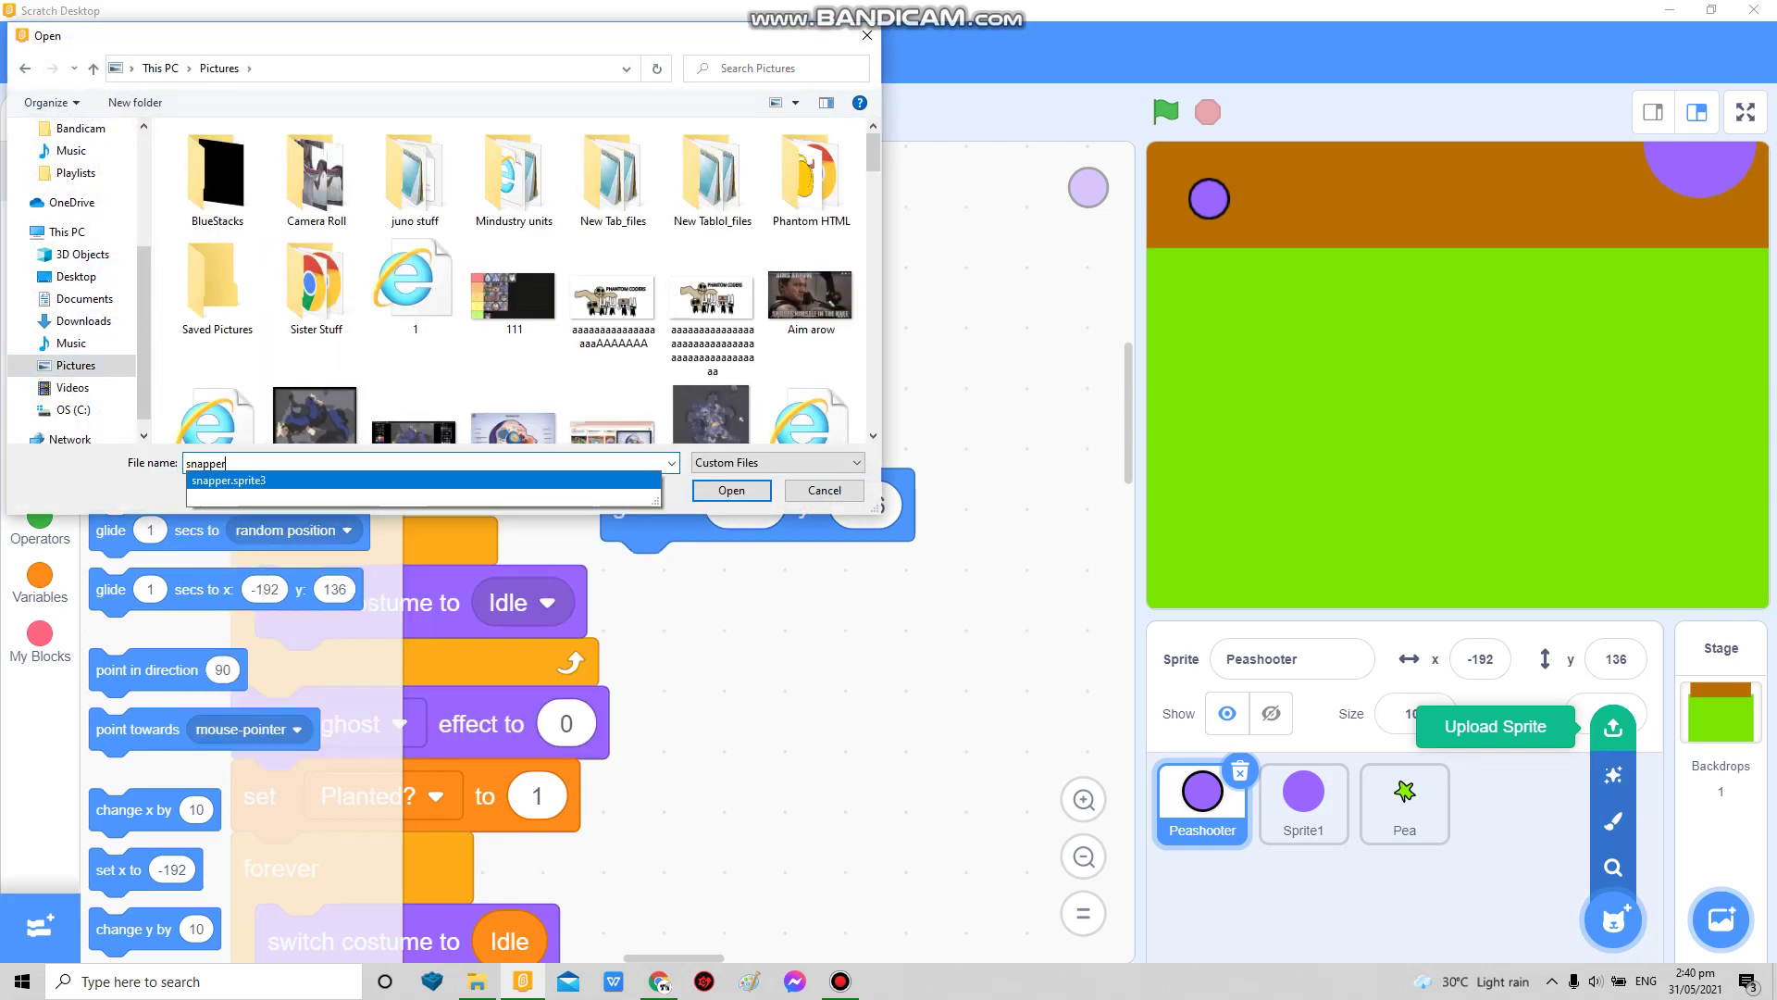
pyautogui.press('Return')
pyautogui.press('Return')
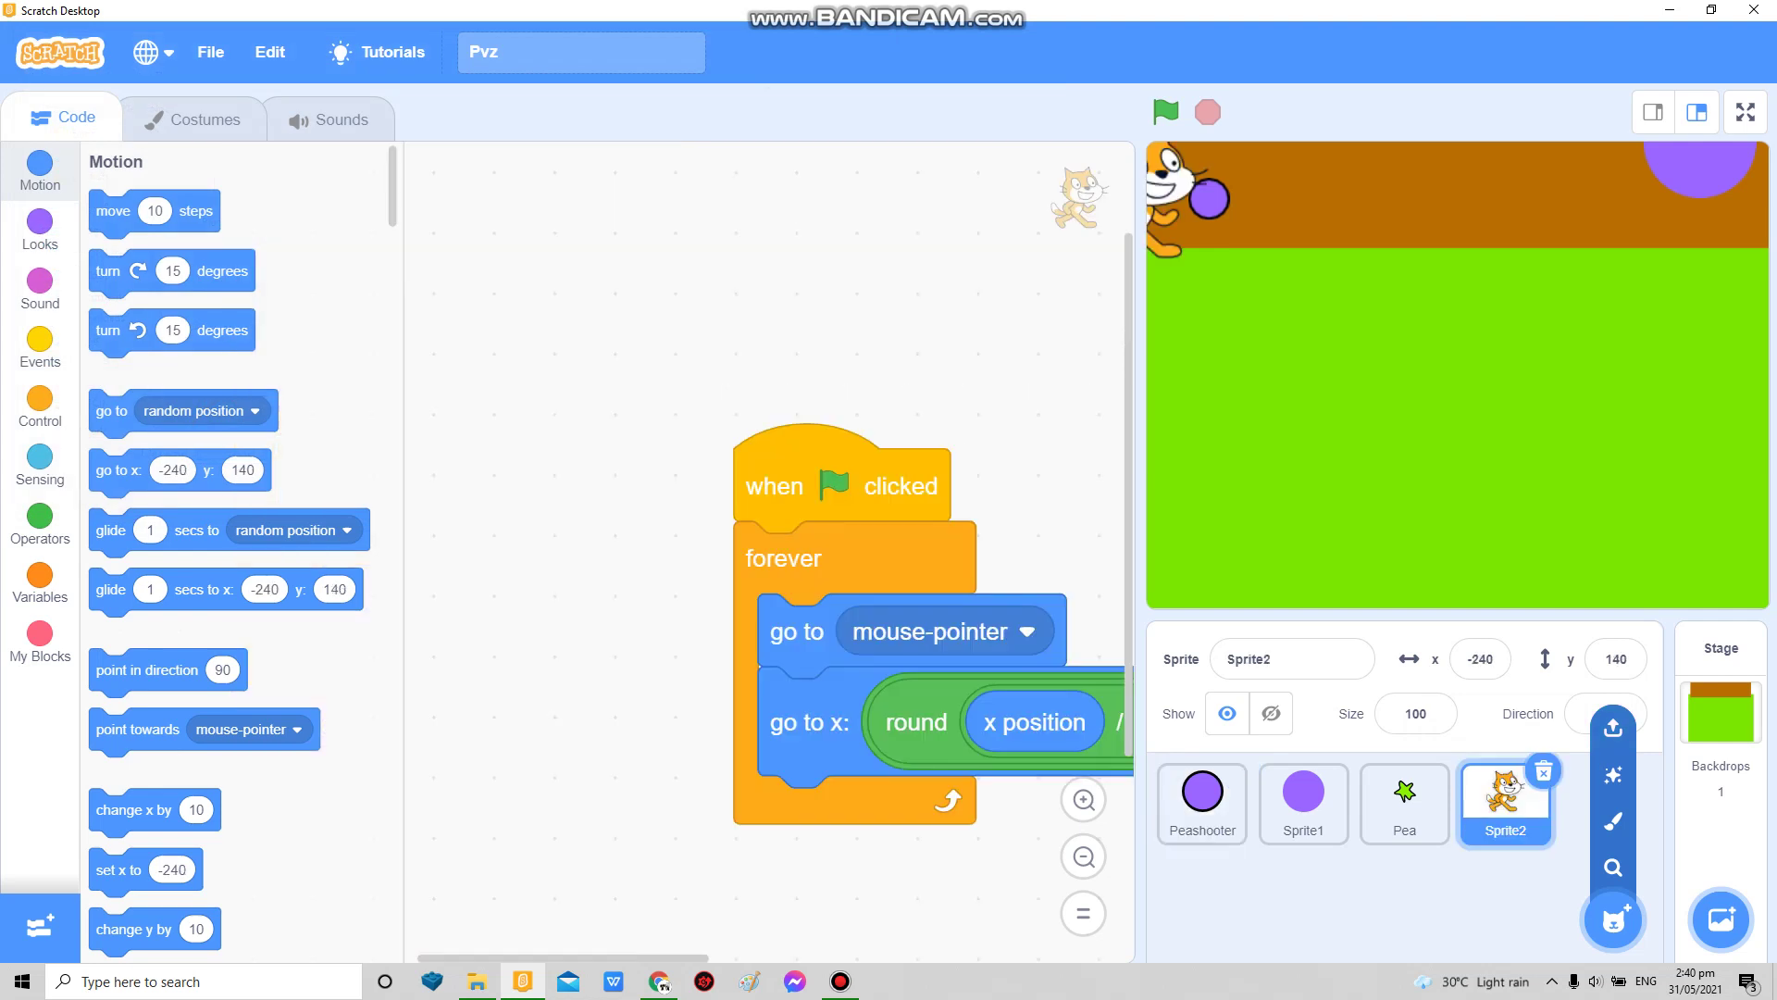
# Step: Rearrange Sprite2's round blocks so the rounded x position fills the go to x slot
pyautogui.click(1084, 856)
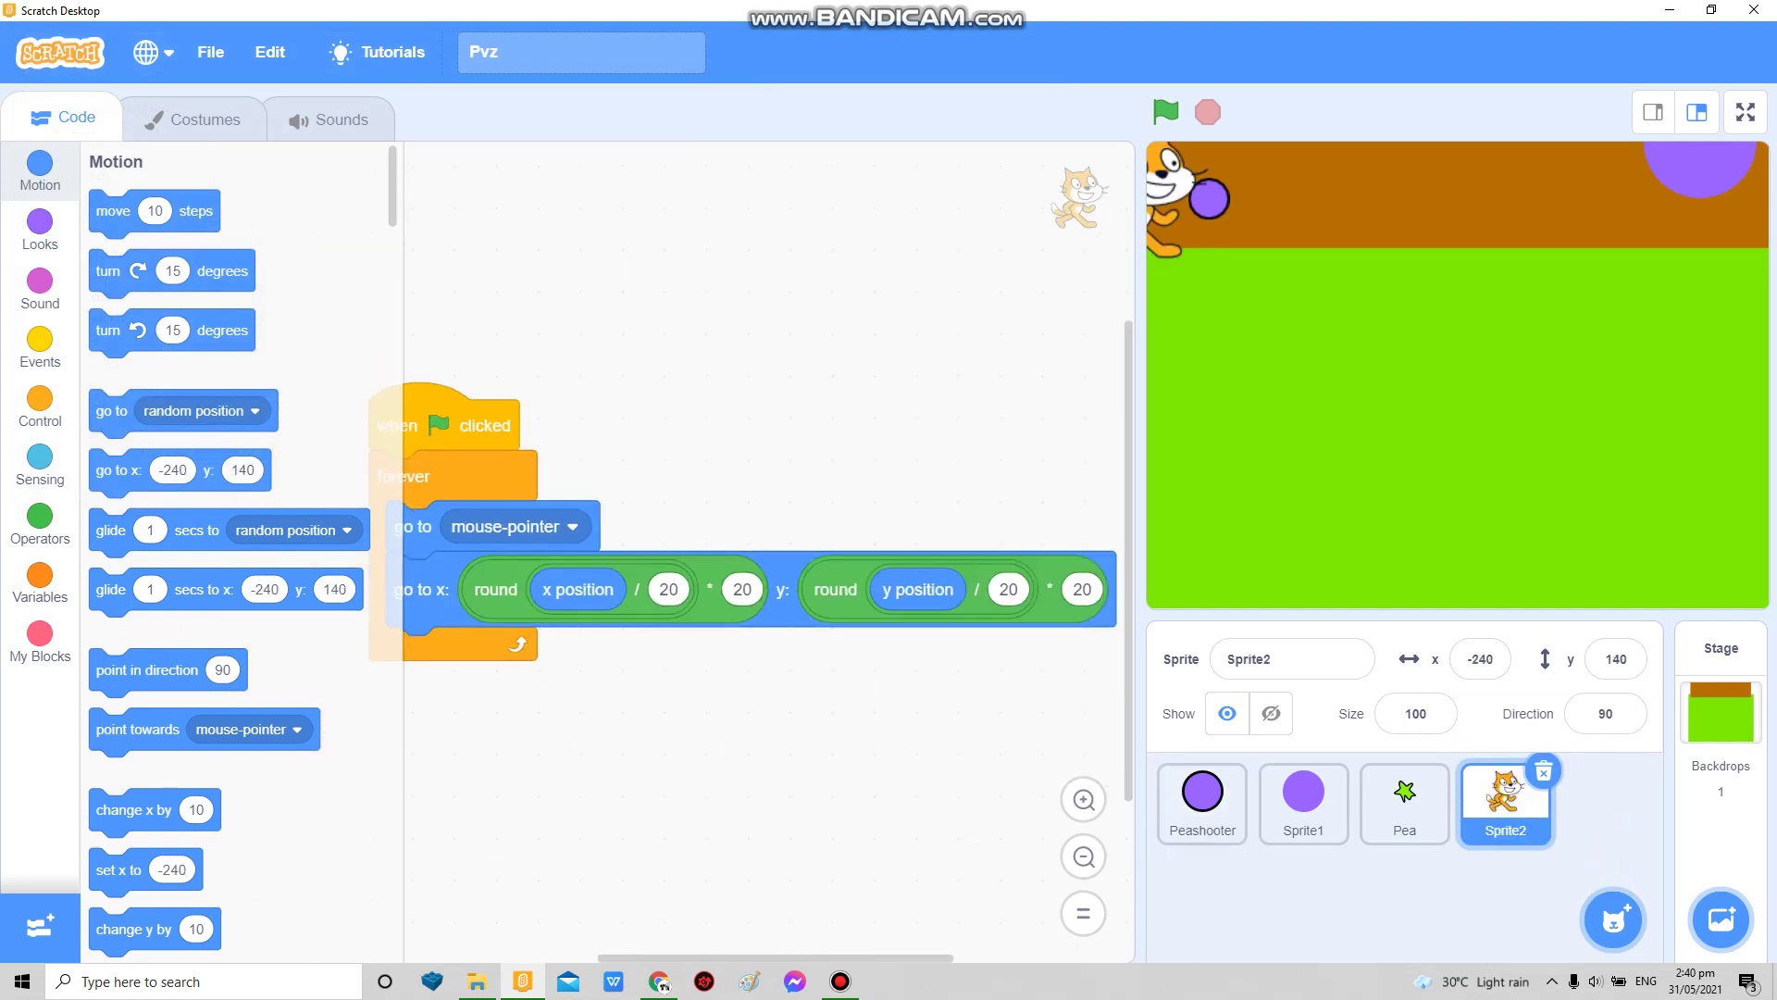
pyautogui.moveTo(496, 587); pyautogui.dragTo(628, 725)
pyautogui.moveTo(660, 553)
pyautogui.mouseDown()
pyautogui.moveTo(694, 639)
pyautogui.moveTo(653, 567)
pyautogui.moveTo(660, 709)
pyautogui.mouseUp()
pyautogui.click(41, 525)
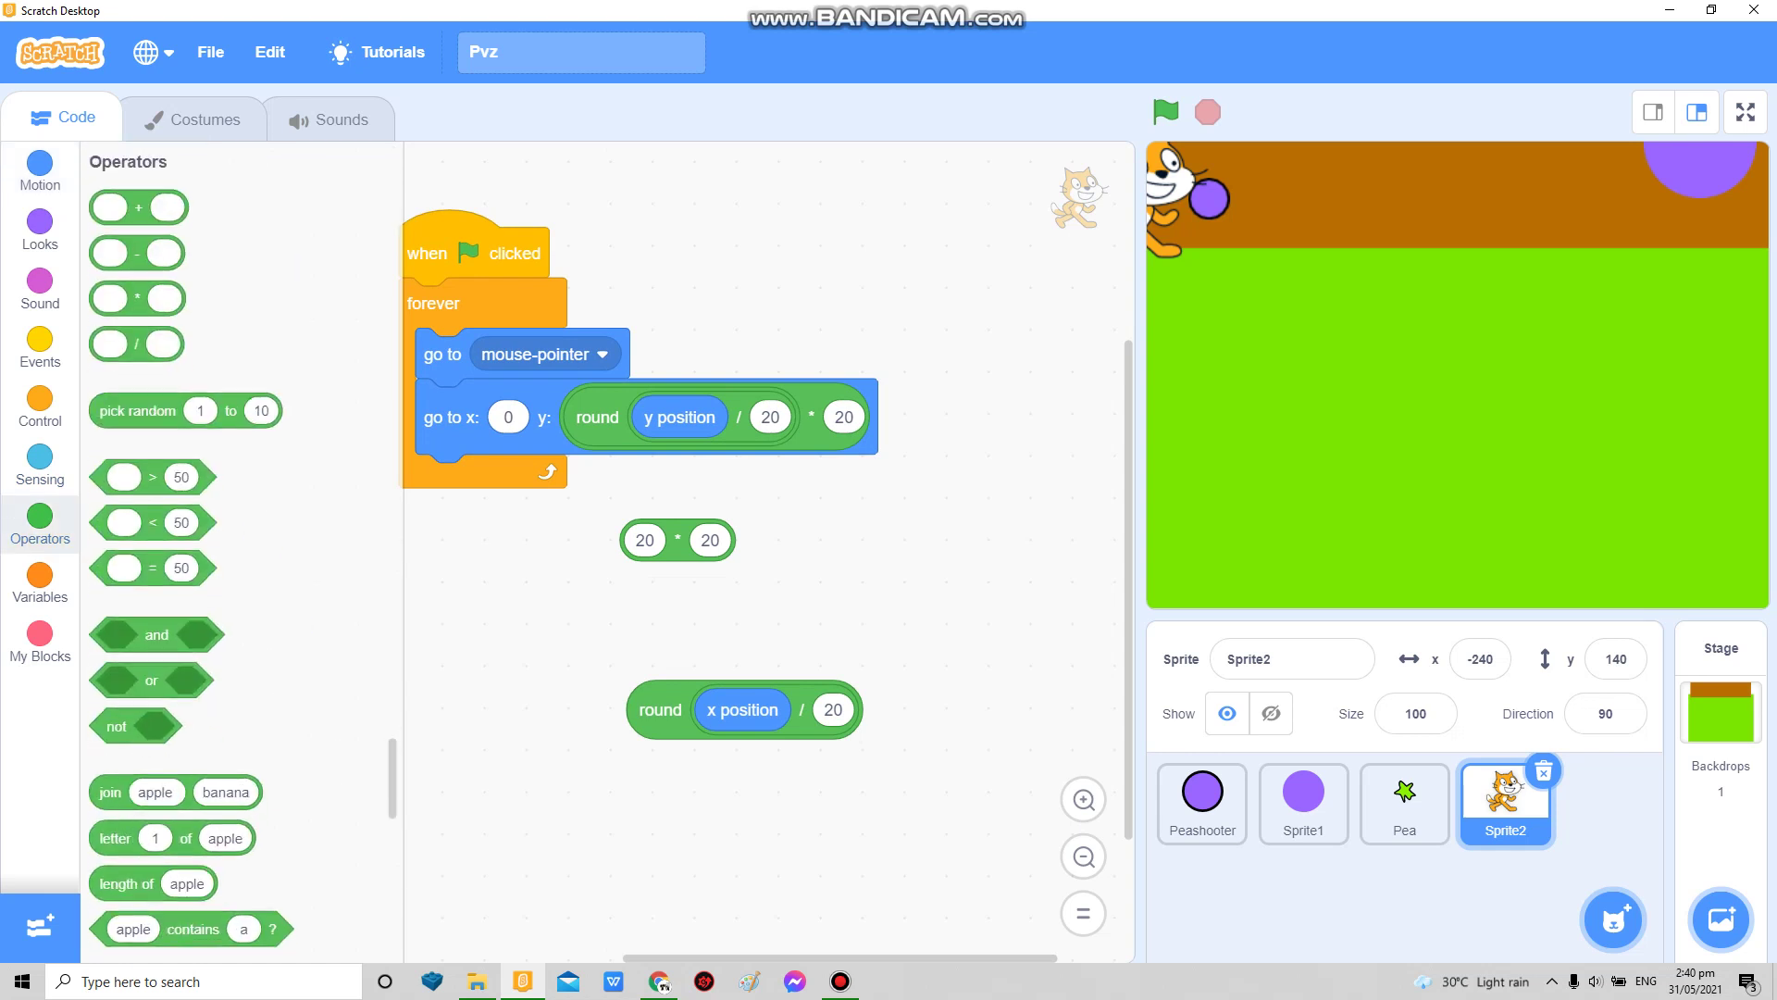
pyautogui.scroll(-3, 236, 625)
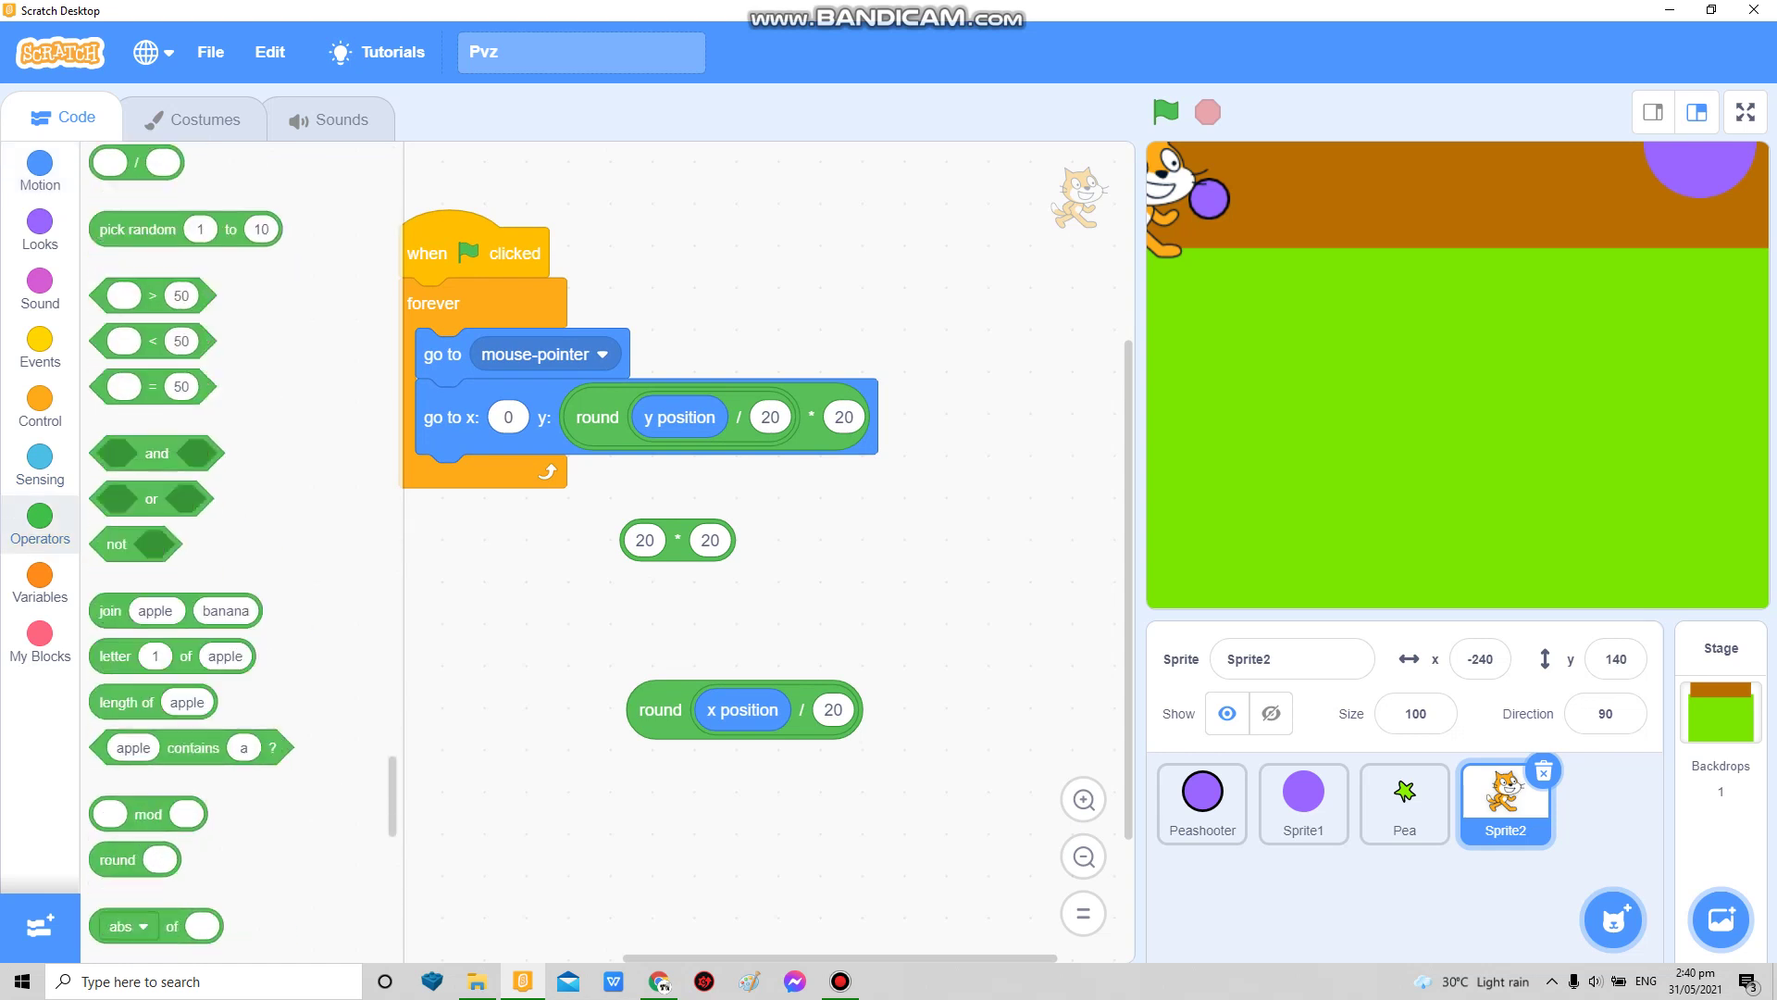
pyautogui.scroll(-2, 236, 625)
pyautogui.moveTo(117, 678); pyautogui.dragTo(655, 546)
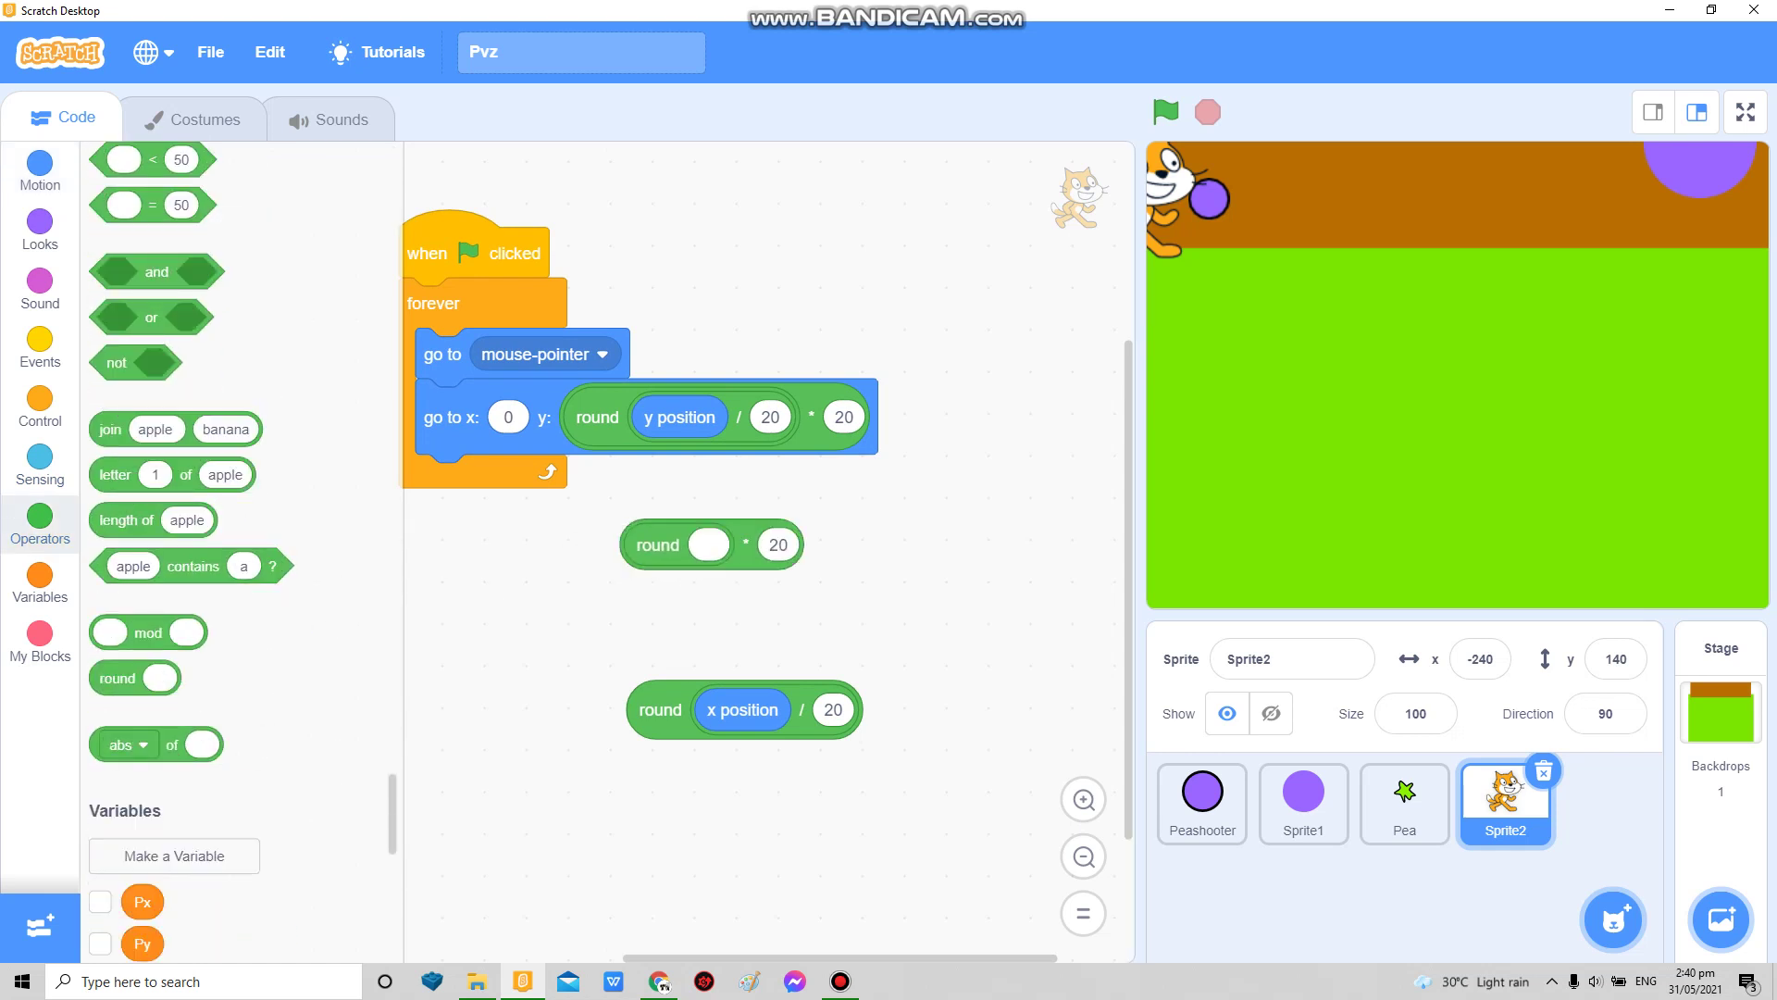
pyautogui.moveTo(660, 710); pyautogui.dragTo(736, 558)
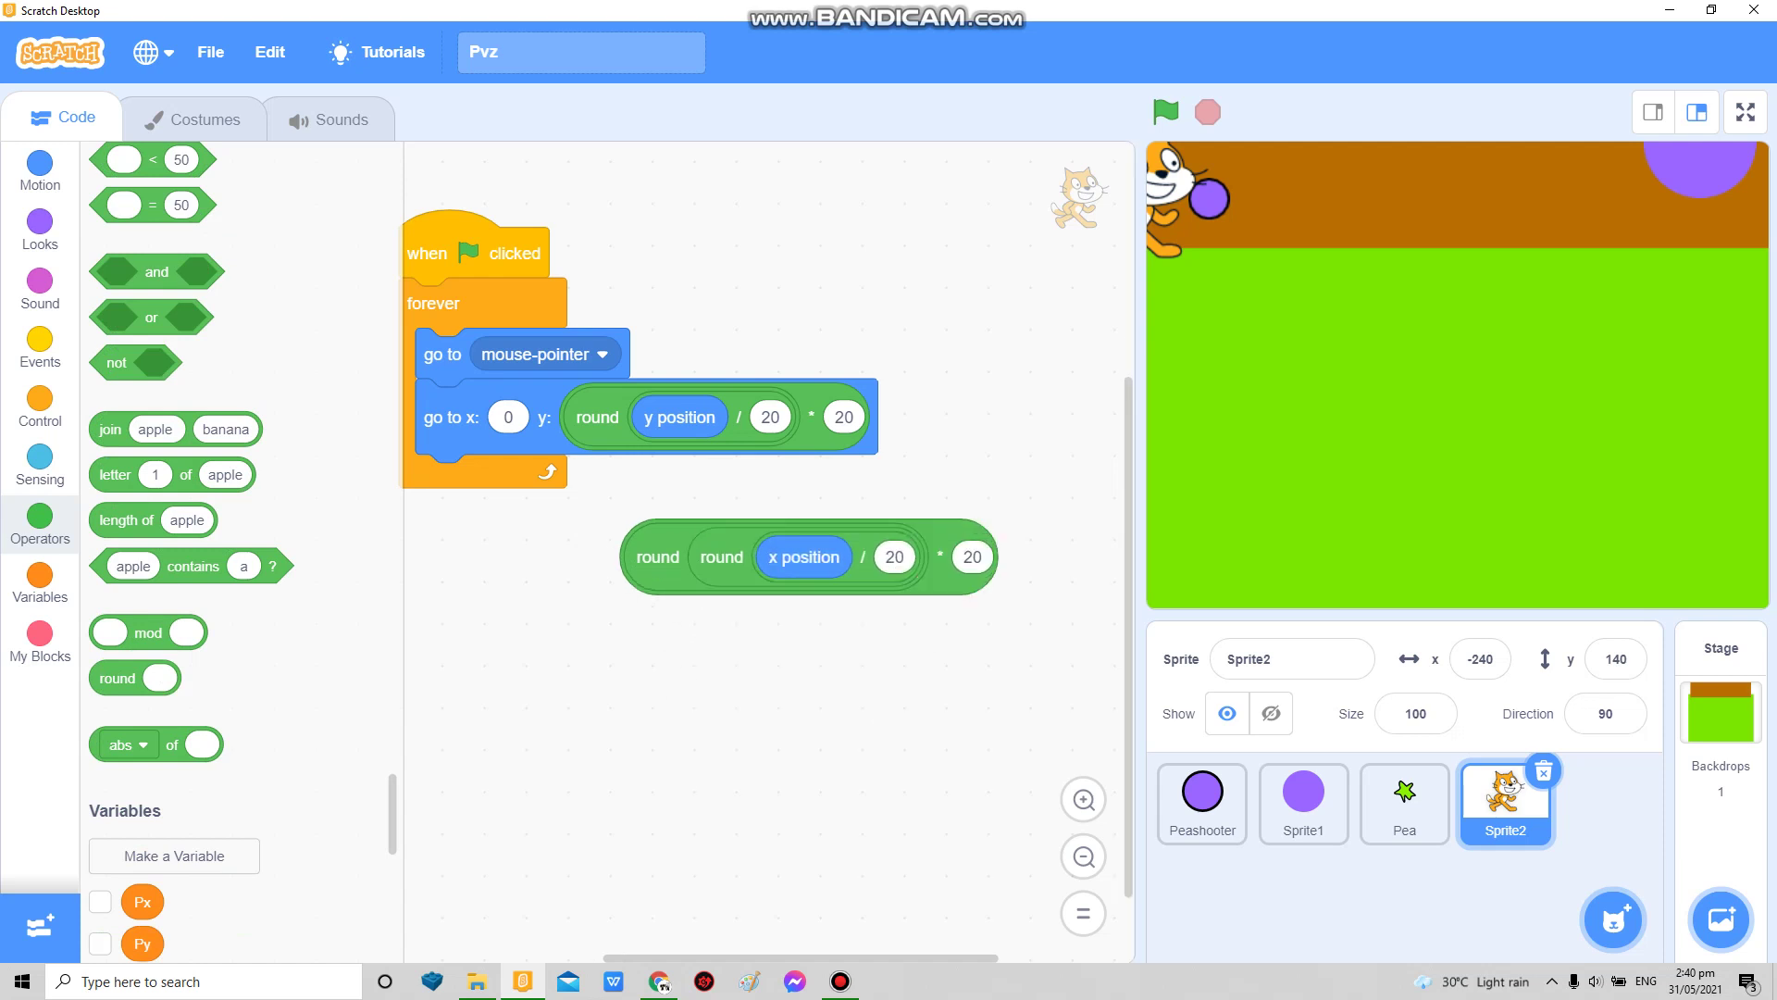
pyautogui.moveTo(721, 556)
pyautogui.mouseDown()
pyautogui.moveTo(772, 657)
pyautogui.moveTo(659, 556)
pyautogui.mouseUp()
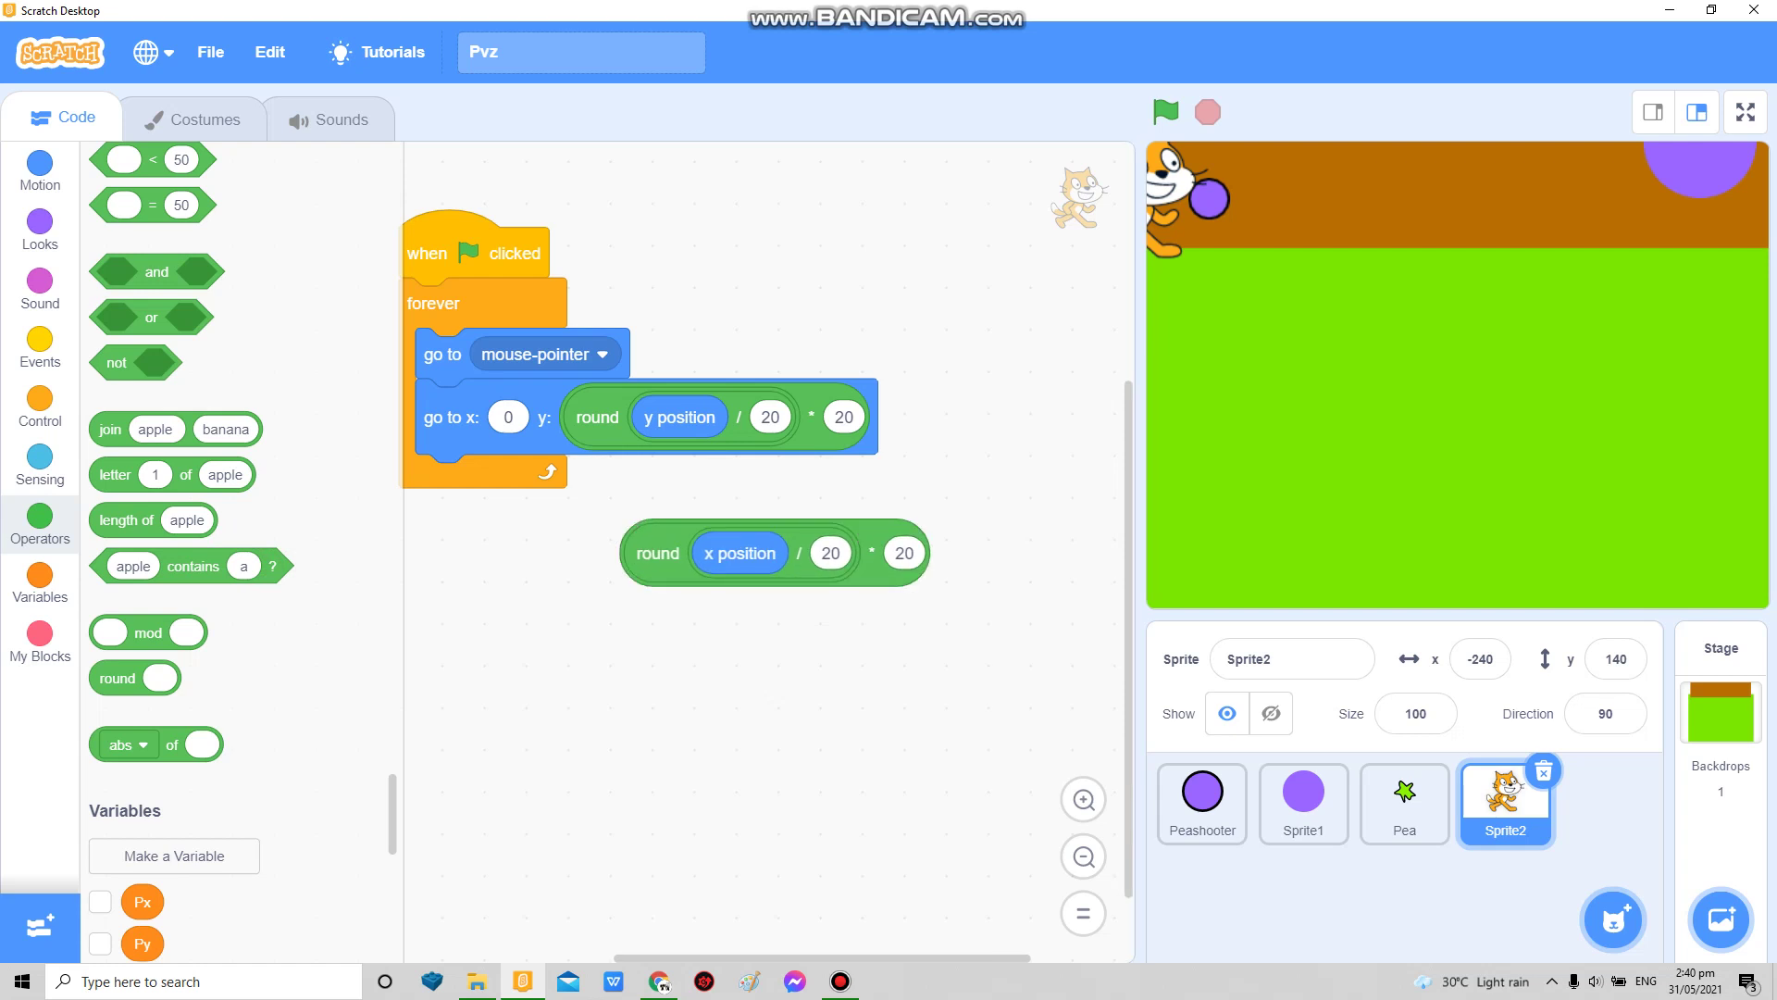
pyautogui.moveTo(658, 554); pyautogui.dragTo(525, 482)
# Step: Copy the rounding reporter to the Pea sprite and delete the loose y reporter
pyautogui.moveTo(848, 484); pyautogui.dragTo(862, 591)
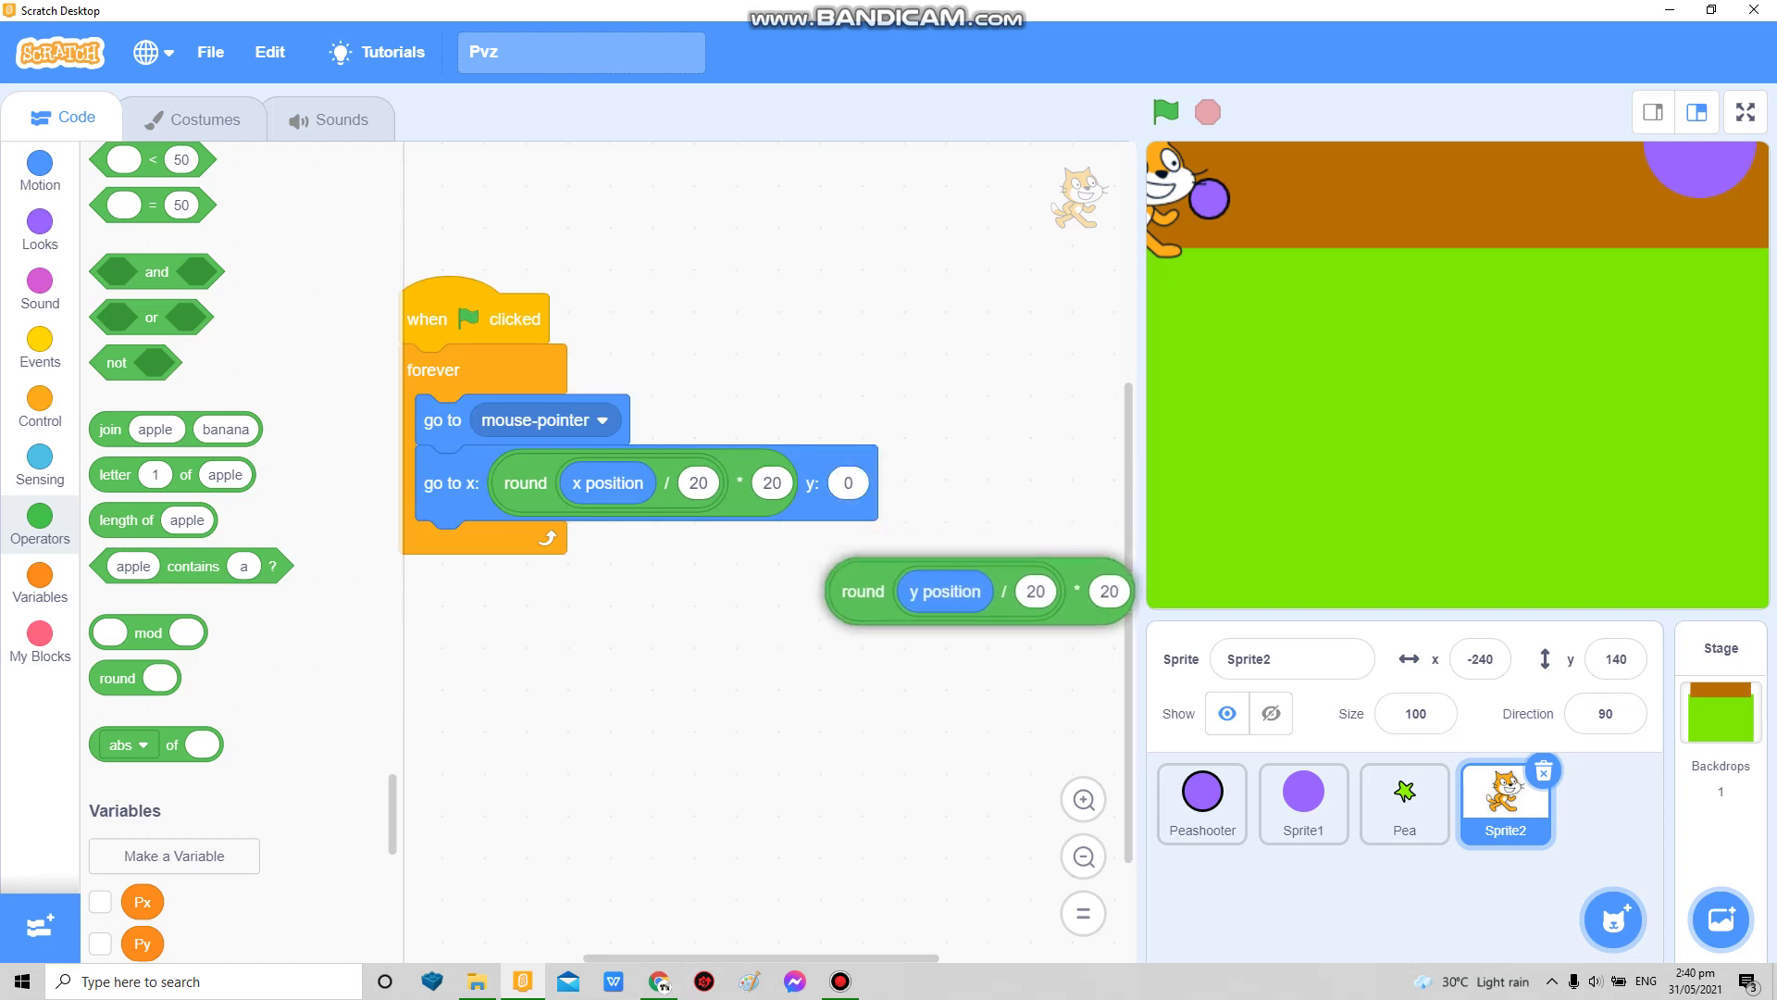
pyautogui.scroll(-1, 764, 555)
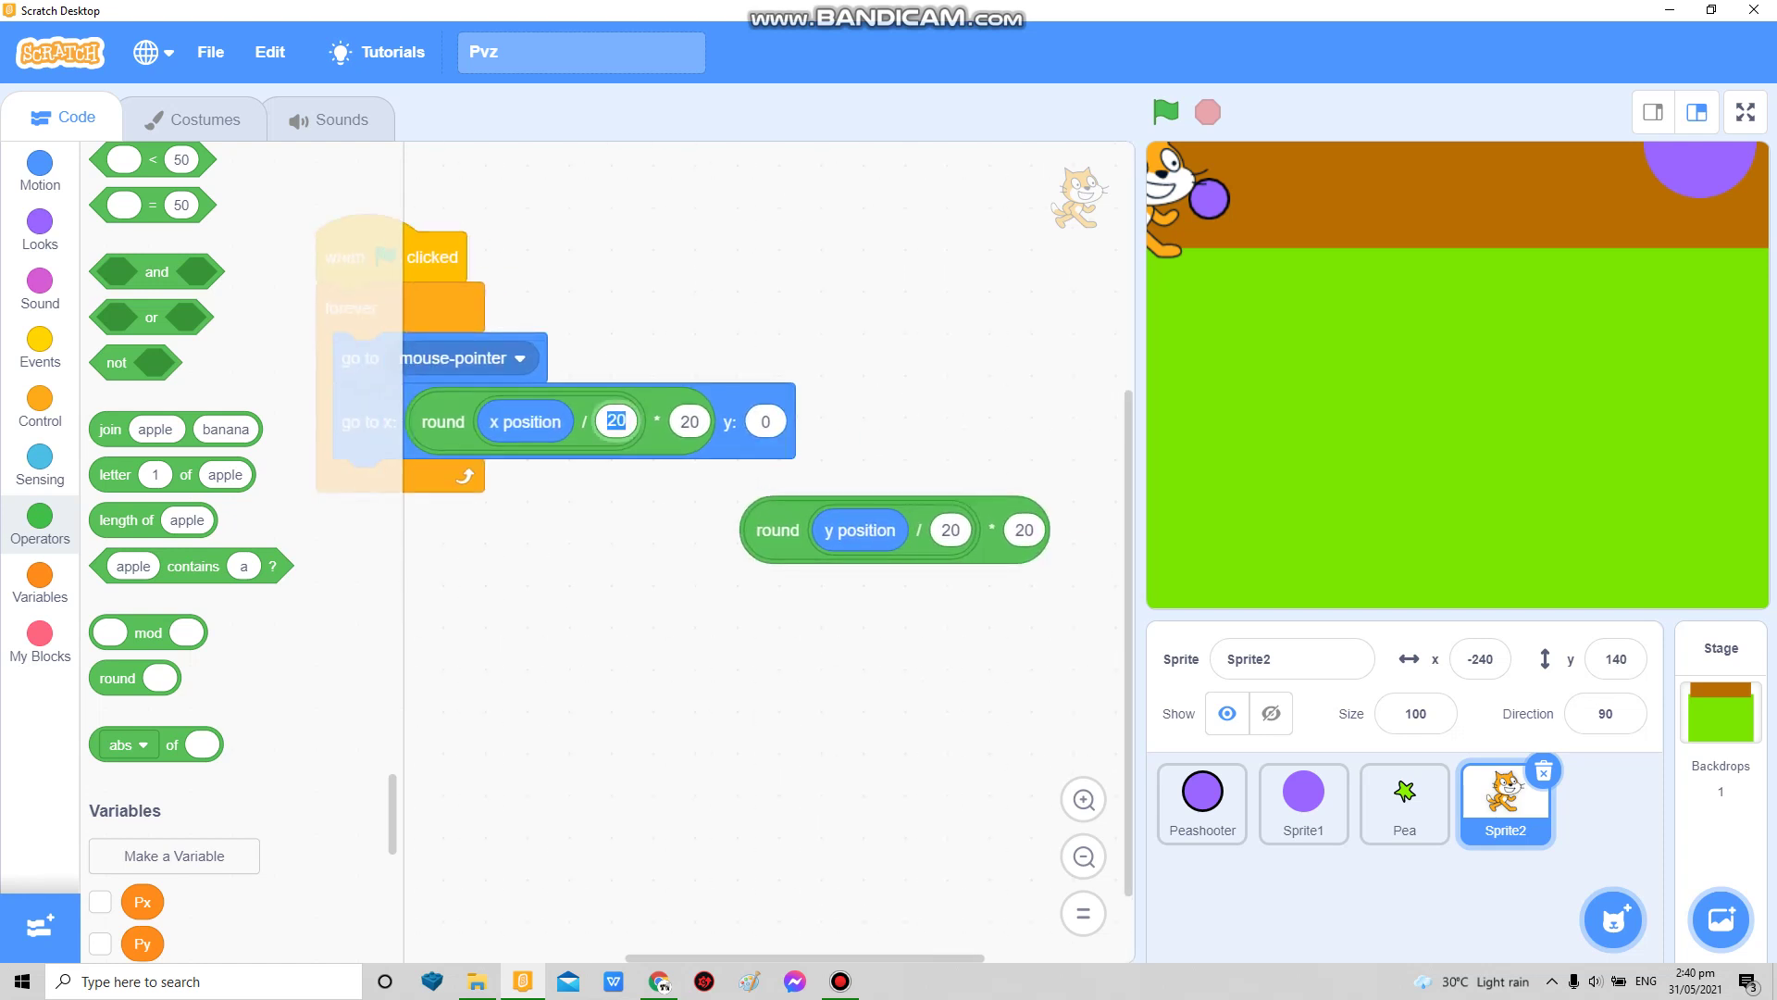
pyautogui.press('Return')
pyautogui.moveTo(442, 420); pyautogui.dragTo(1404, 798)
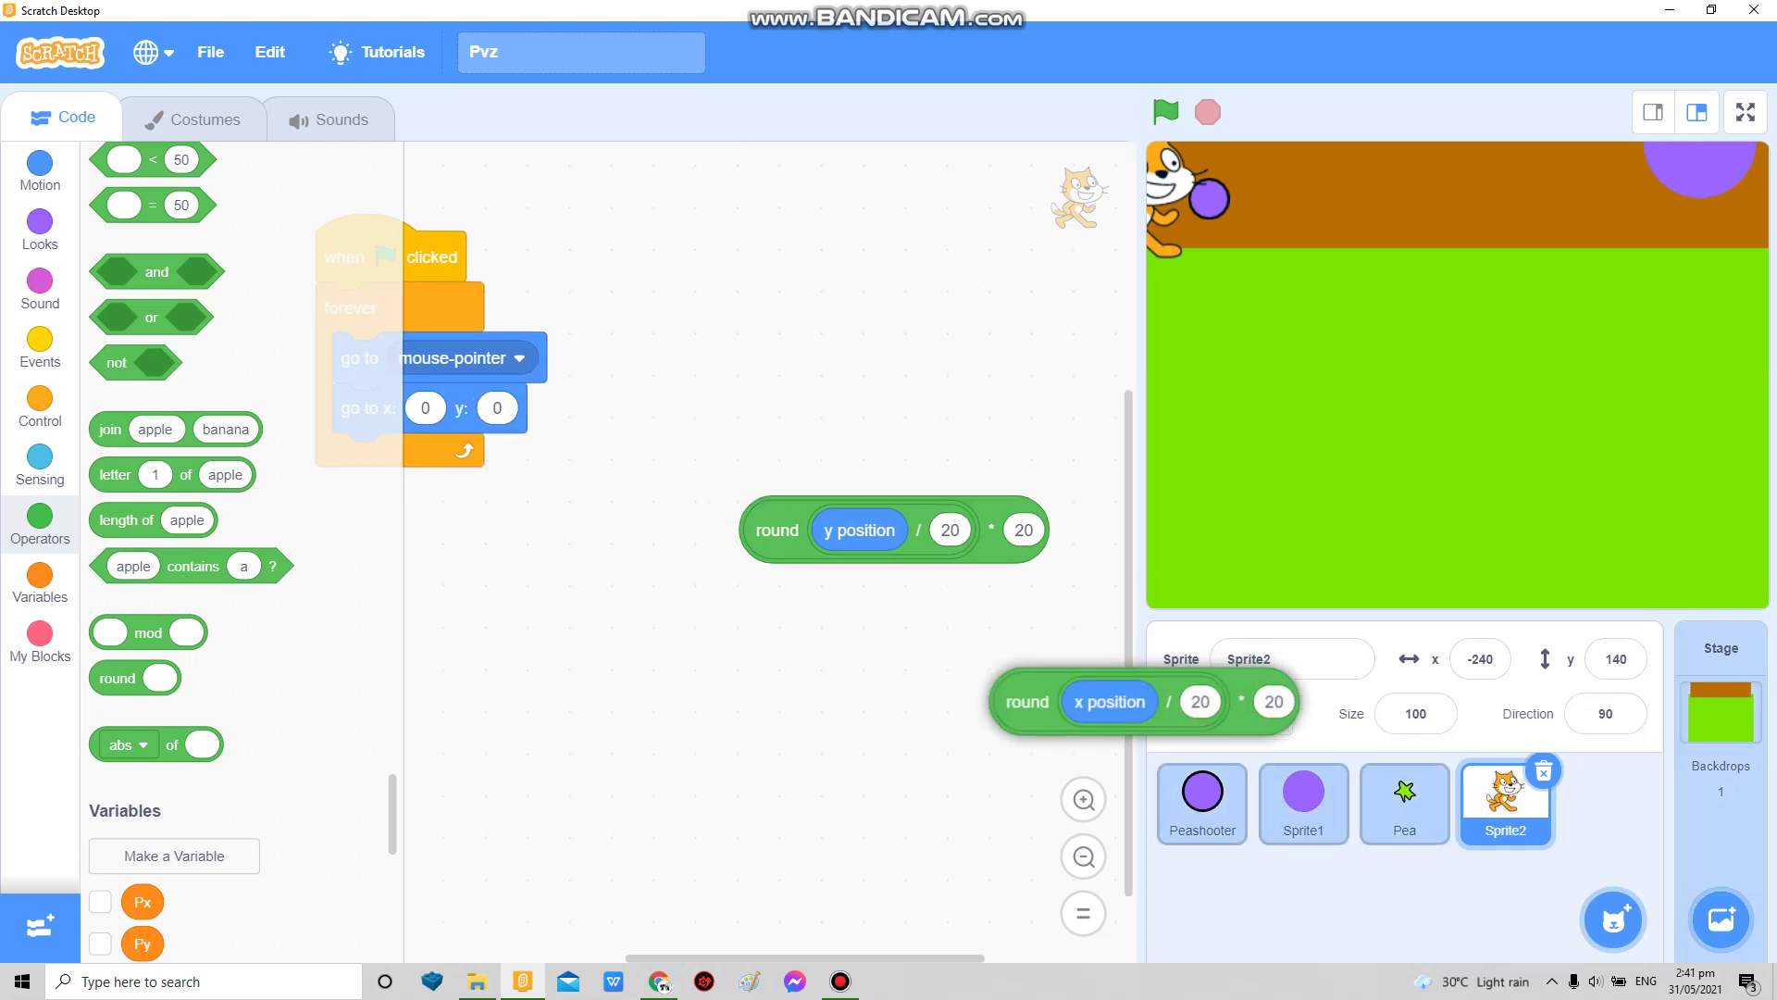
pyautogui.moveTo(775, 530); pyautogui.dragTo(209, 557)
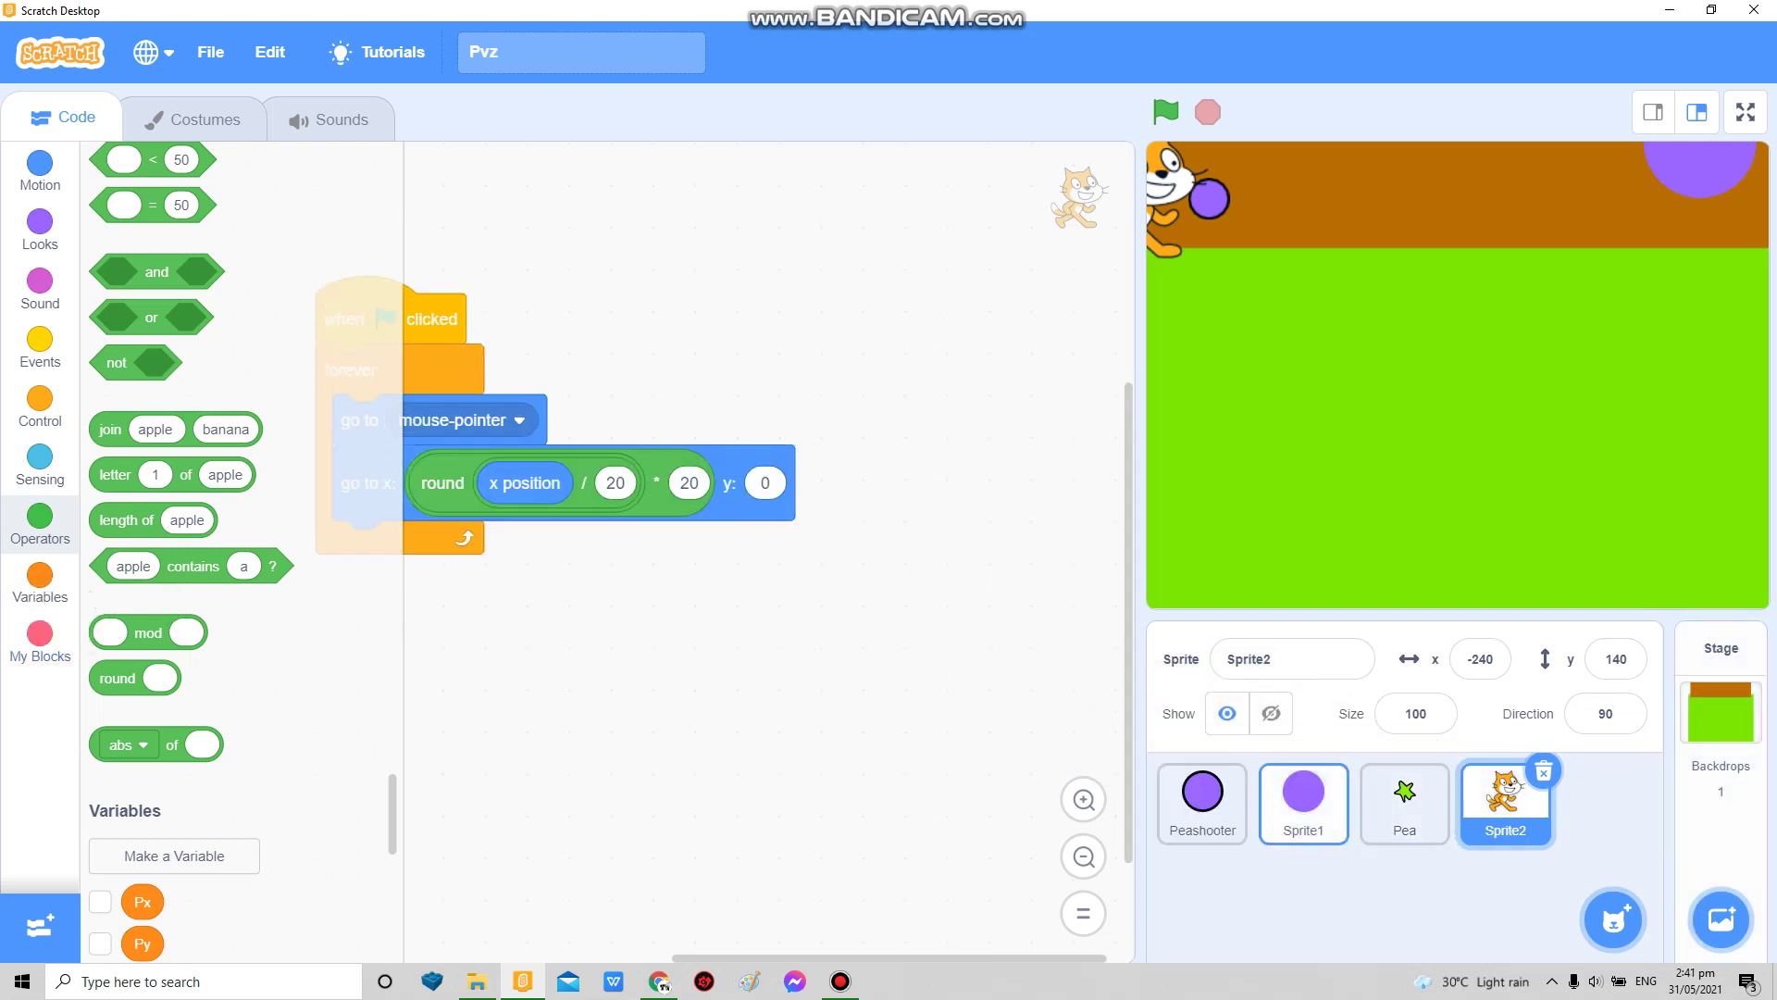
pyautogui.click(1403, 798)
pyautogui.scroll(5, 819, 555)
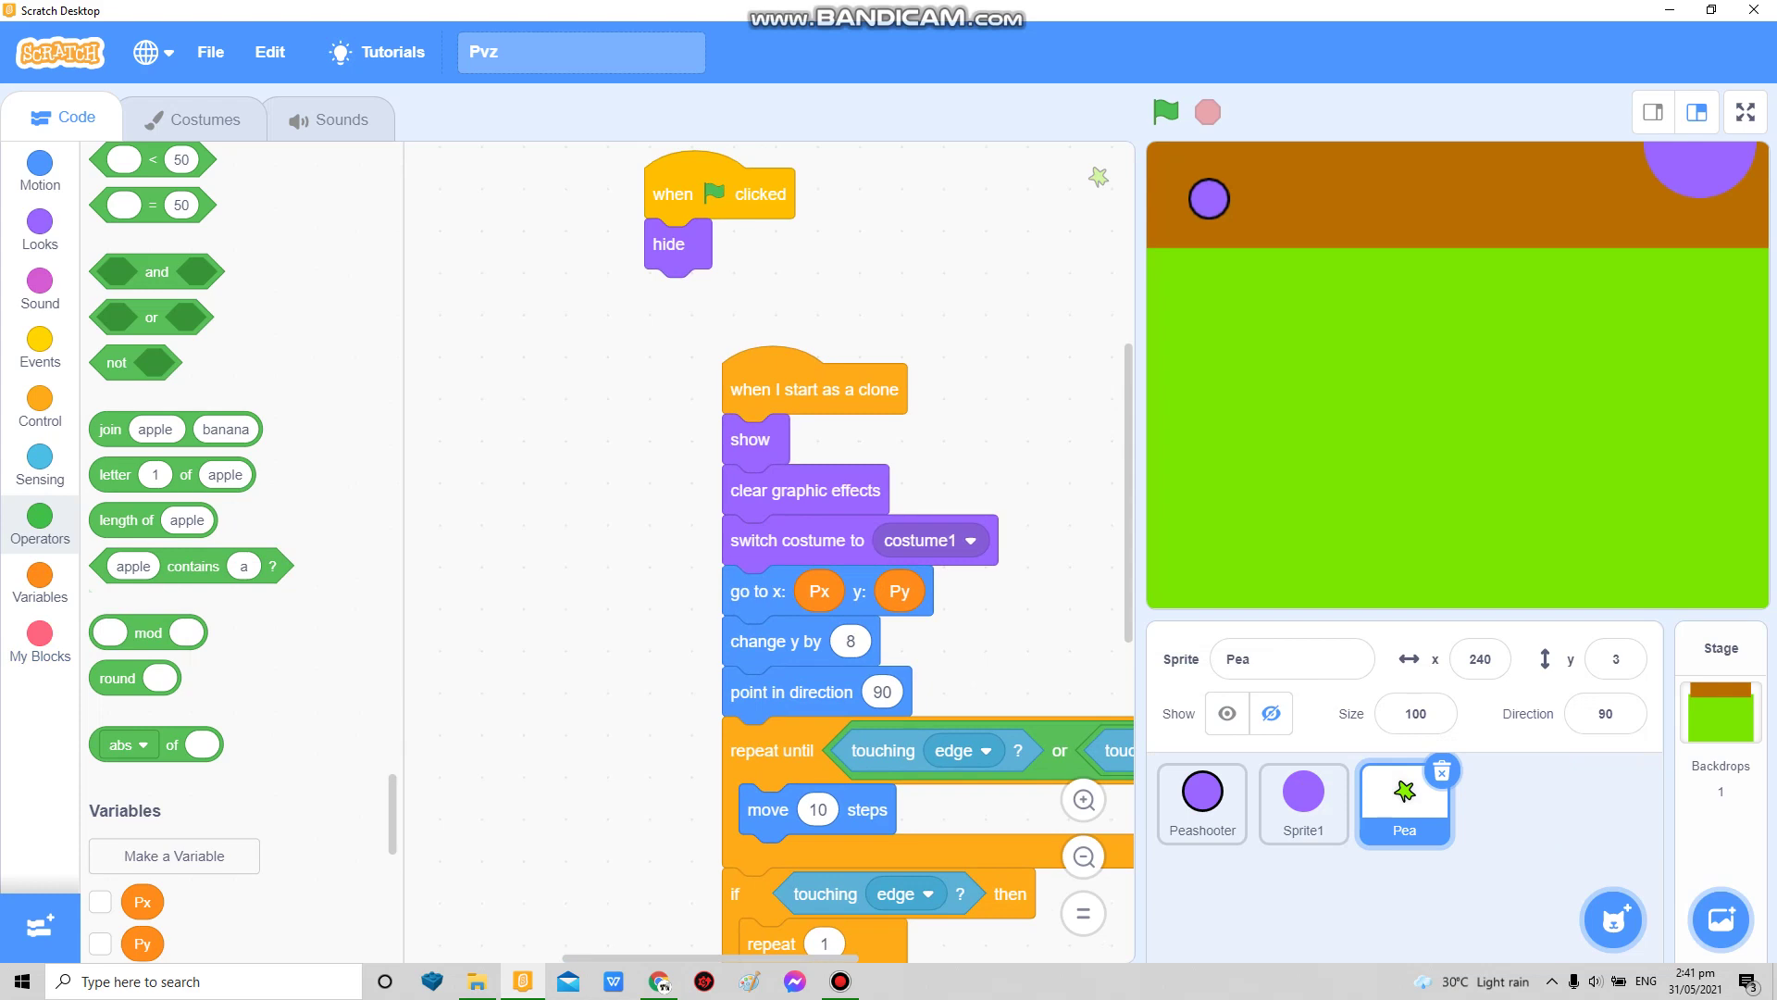
# Step: Copy the round block from the Pea sprite to another sprite and remove the Pea's copy
pyautogui.click(1083, 856)
pyautogui.moveTo(403, 250); pyautogui.dragTo(851, 500)
pyautogui.scroll(1, 624, 604)
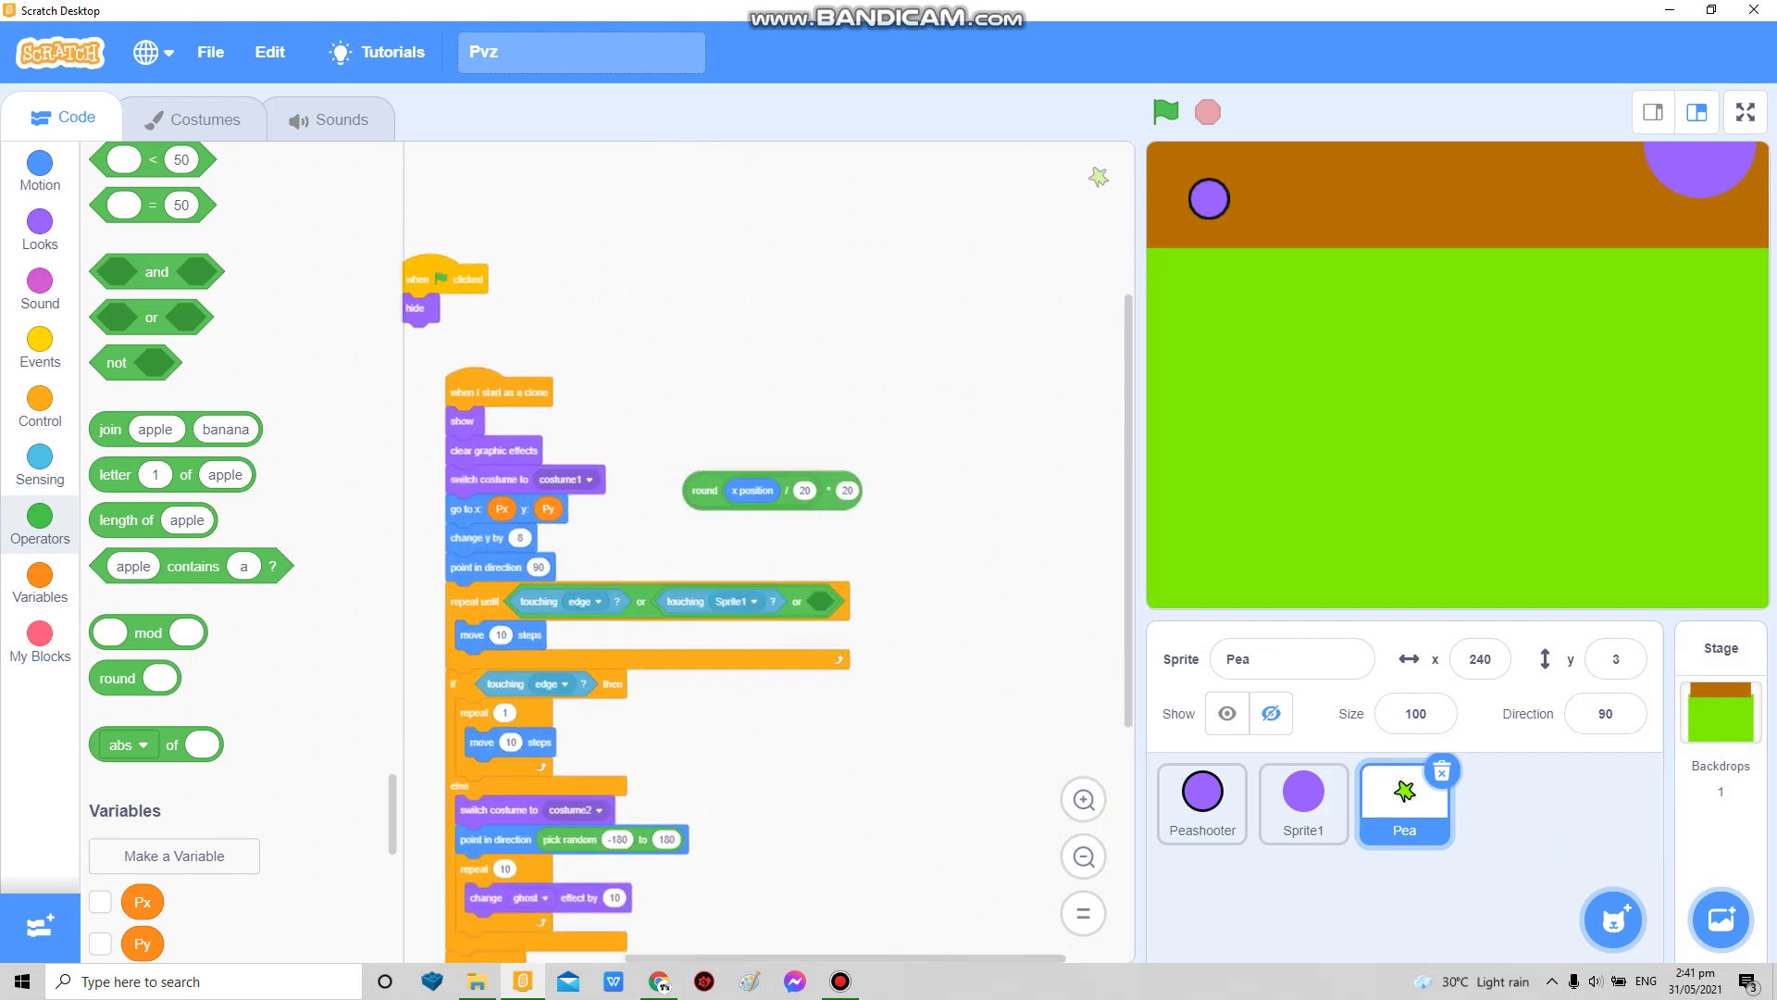
pyautogui.scroll(1, 623, 604)
pyautogui.scroll(2, 623, 605)
pyautogui.click(196, 119)
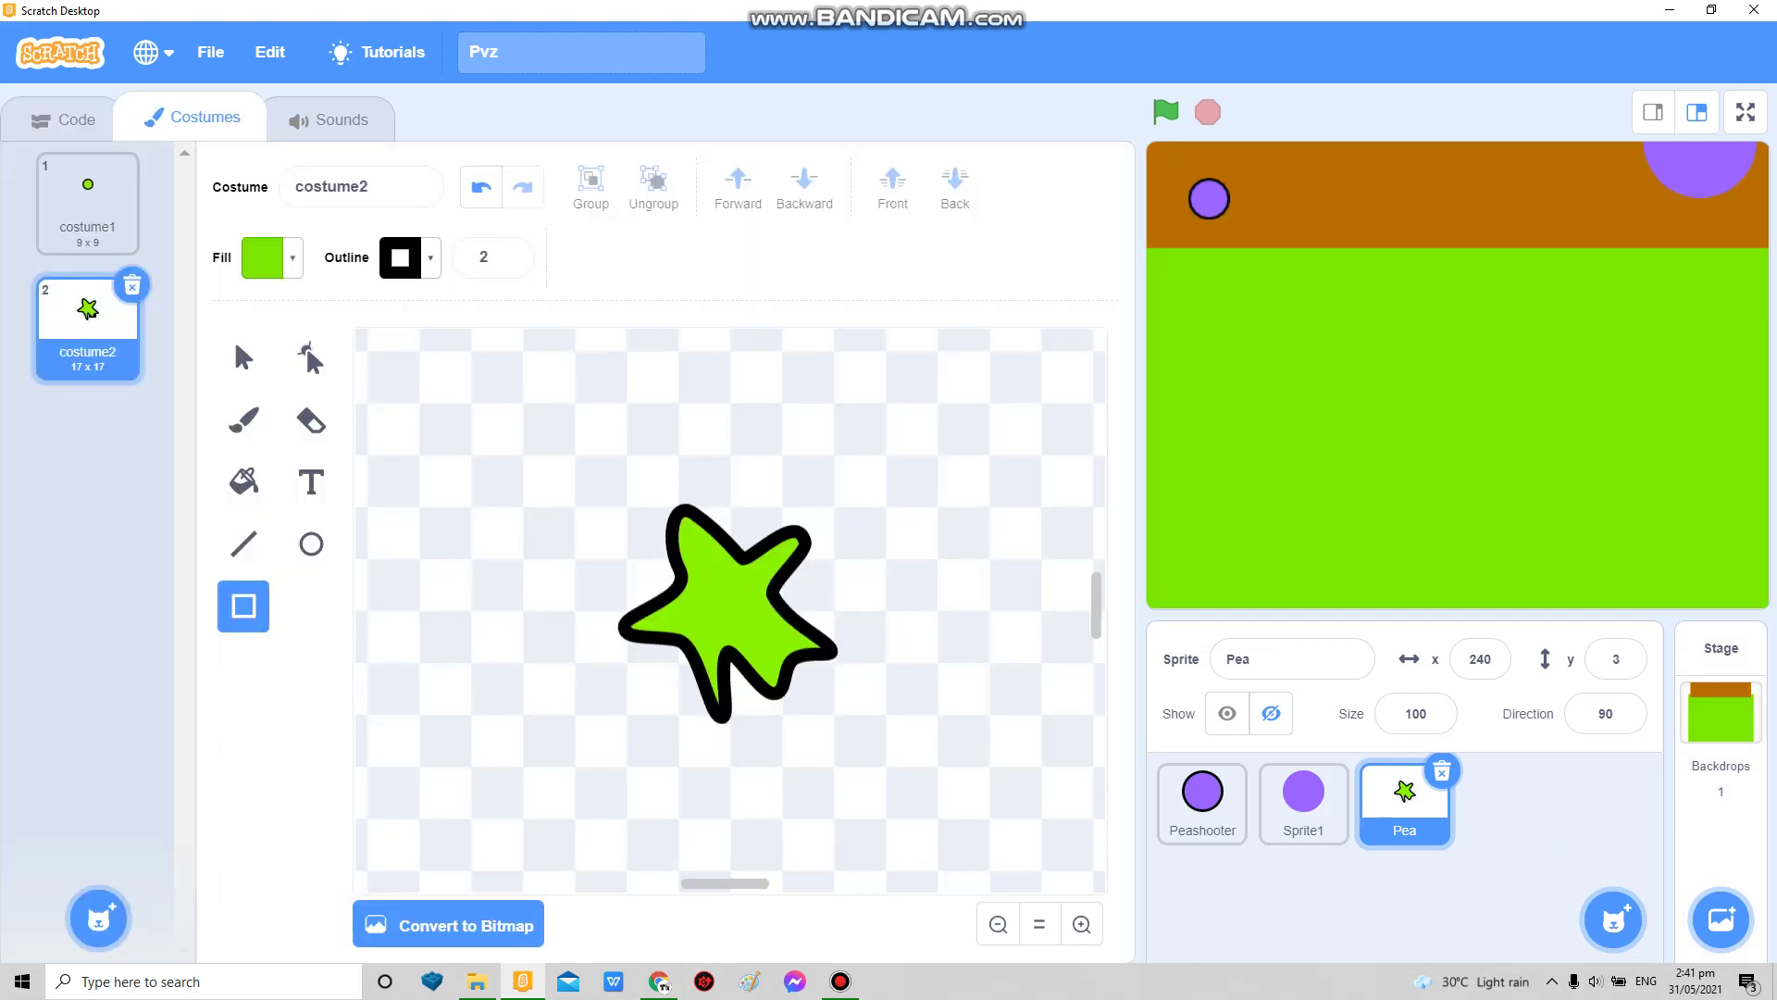
pyautogui.click(1302, 794)
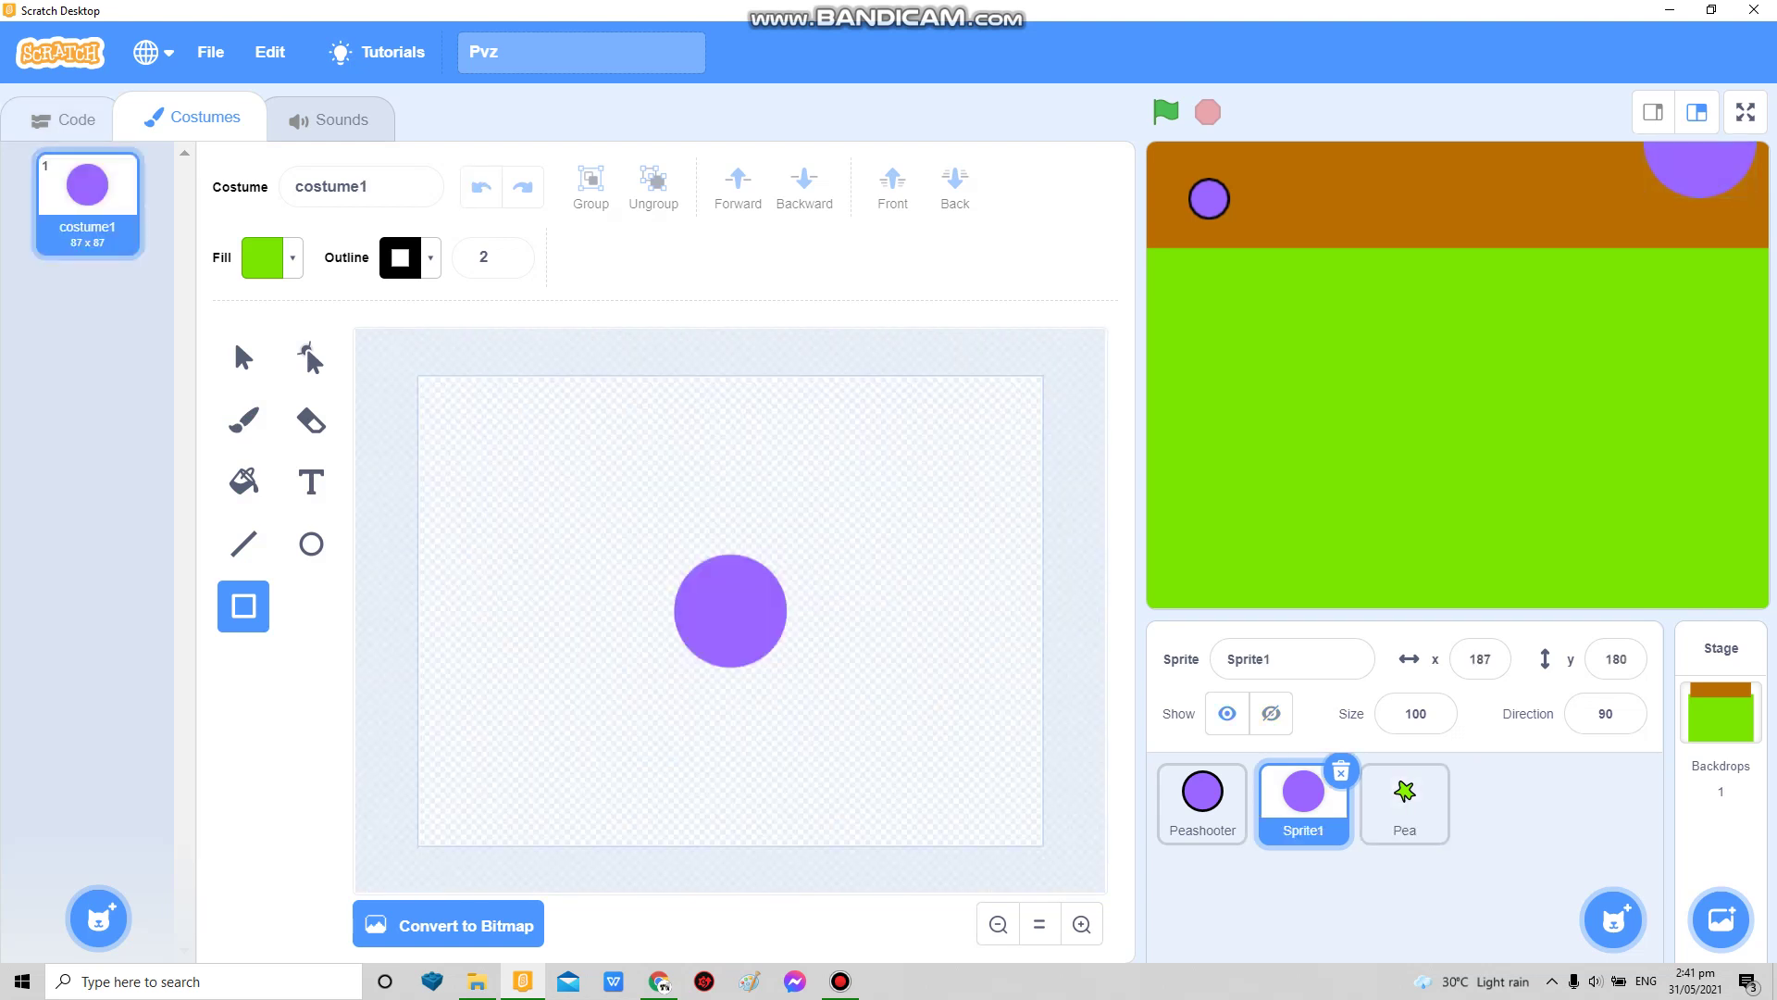
pyautogui.click(66, 118)
pyautogui.click(1404, 799)
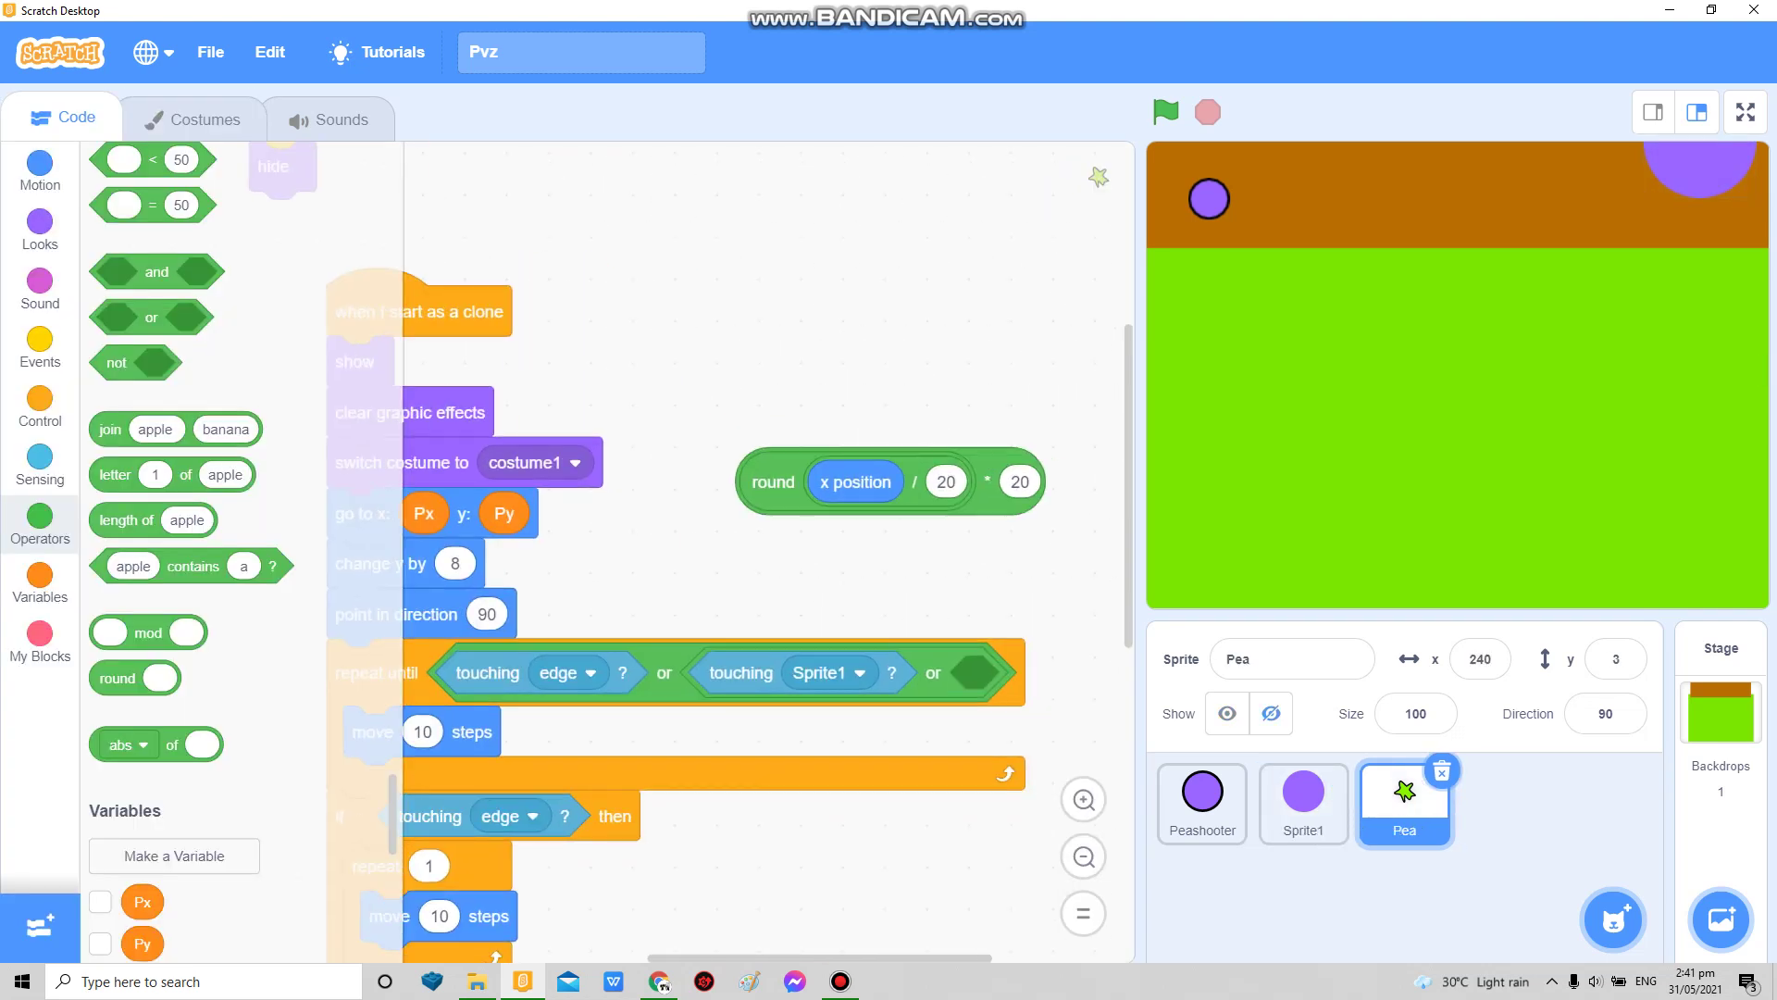
pyautogui.moveTo(772, 482); pyautogui.dragTo(1302, 799)
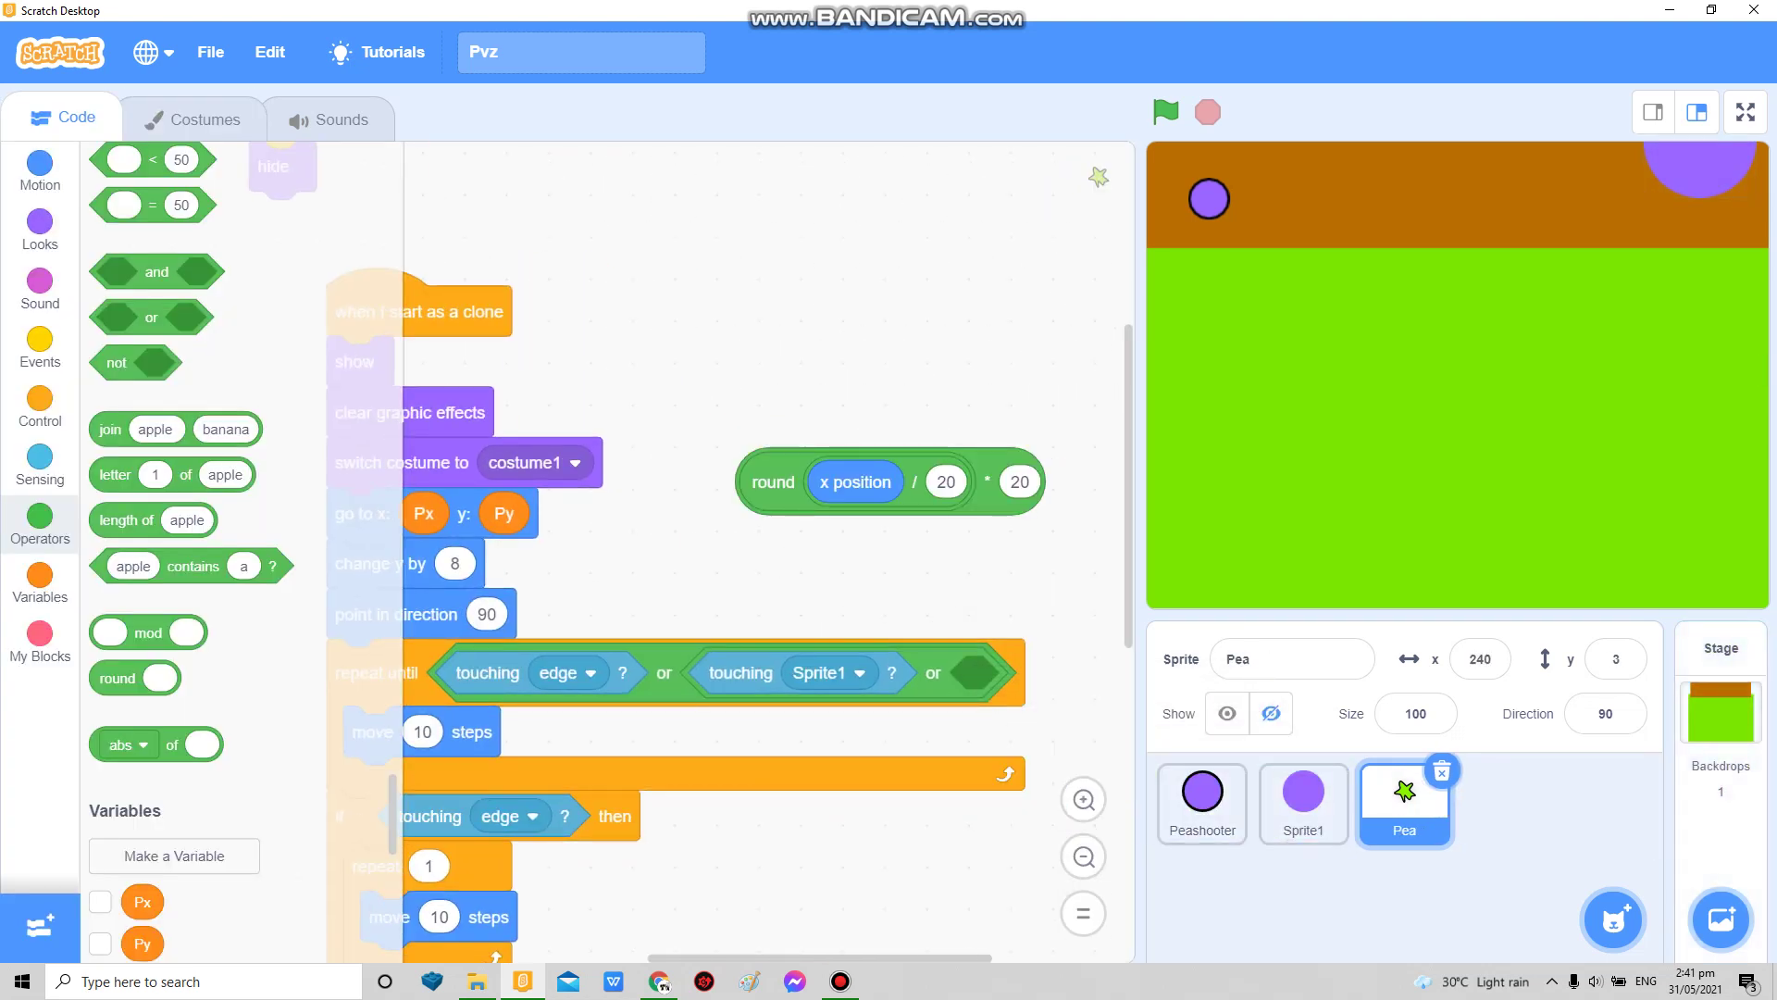
pyautogui.moveTo(772, 482); pyautogui.dragTo(125, 507)
# Step: Check the Peashooter's 33-pixel Hitbox costume size and return to its scripts
pyautogui.click(1203, 799)
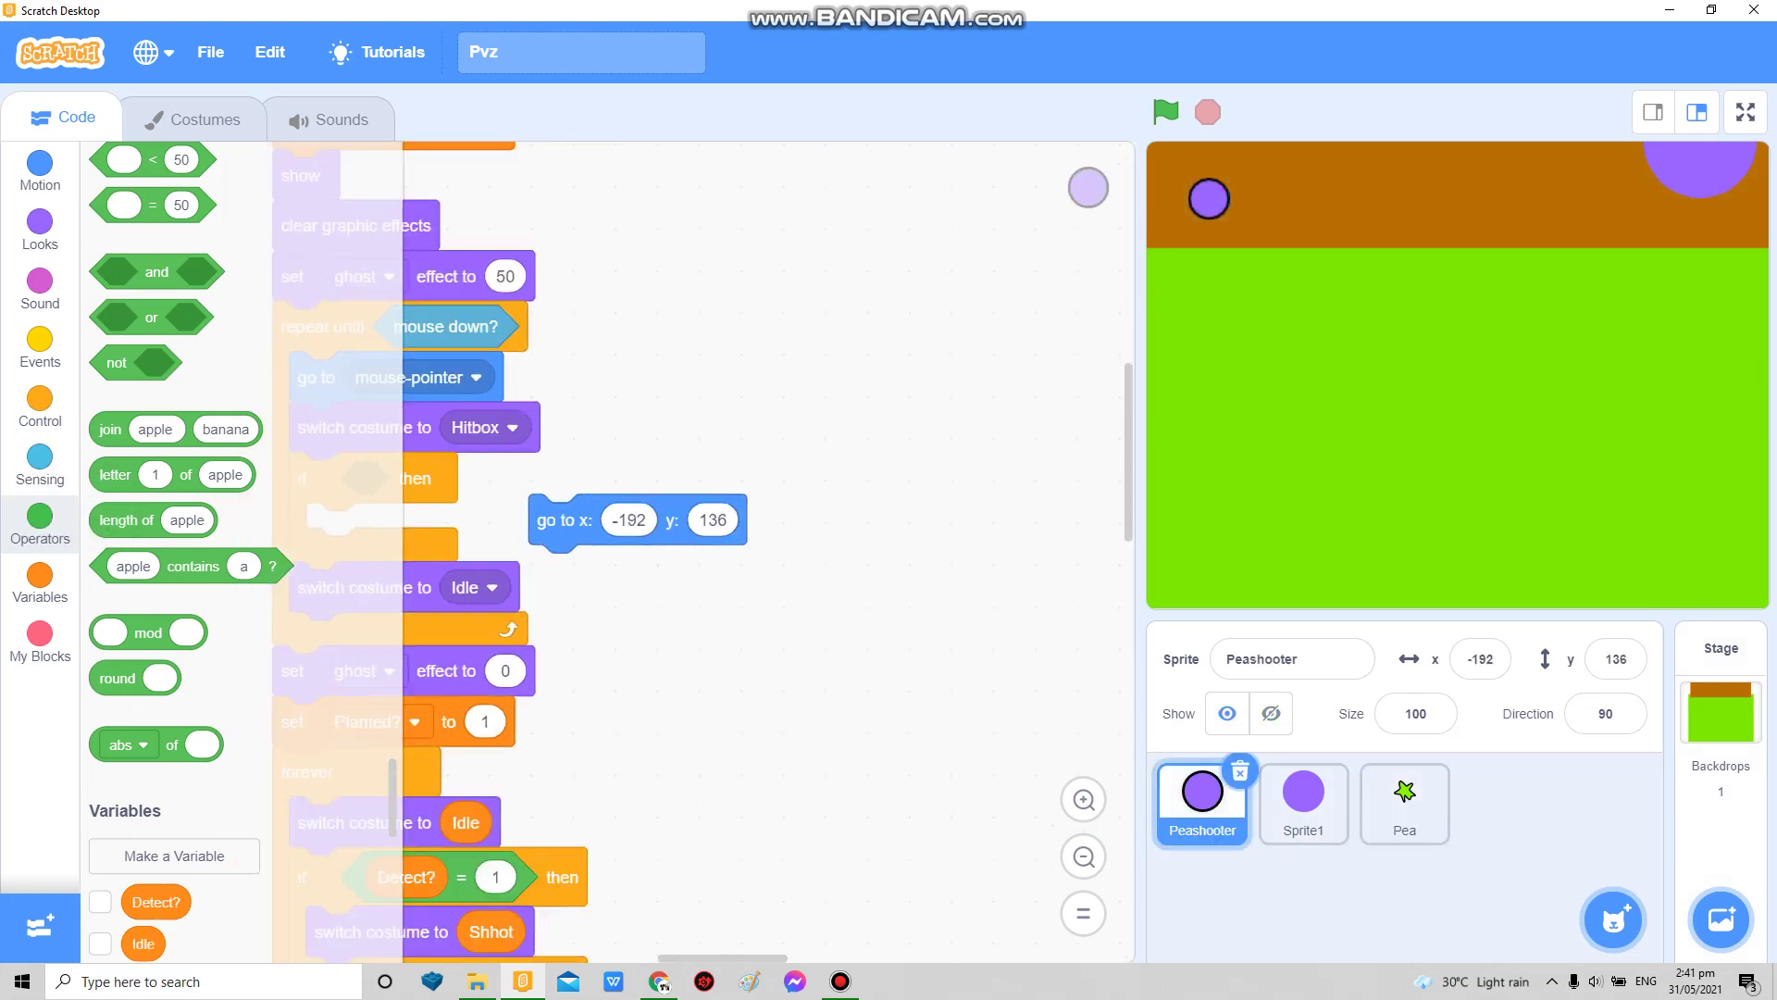
pyautogui.click(191, 119)
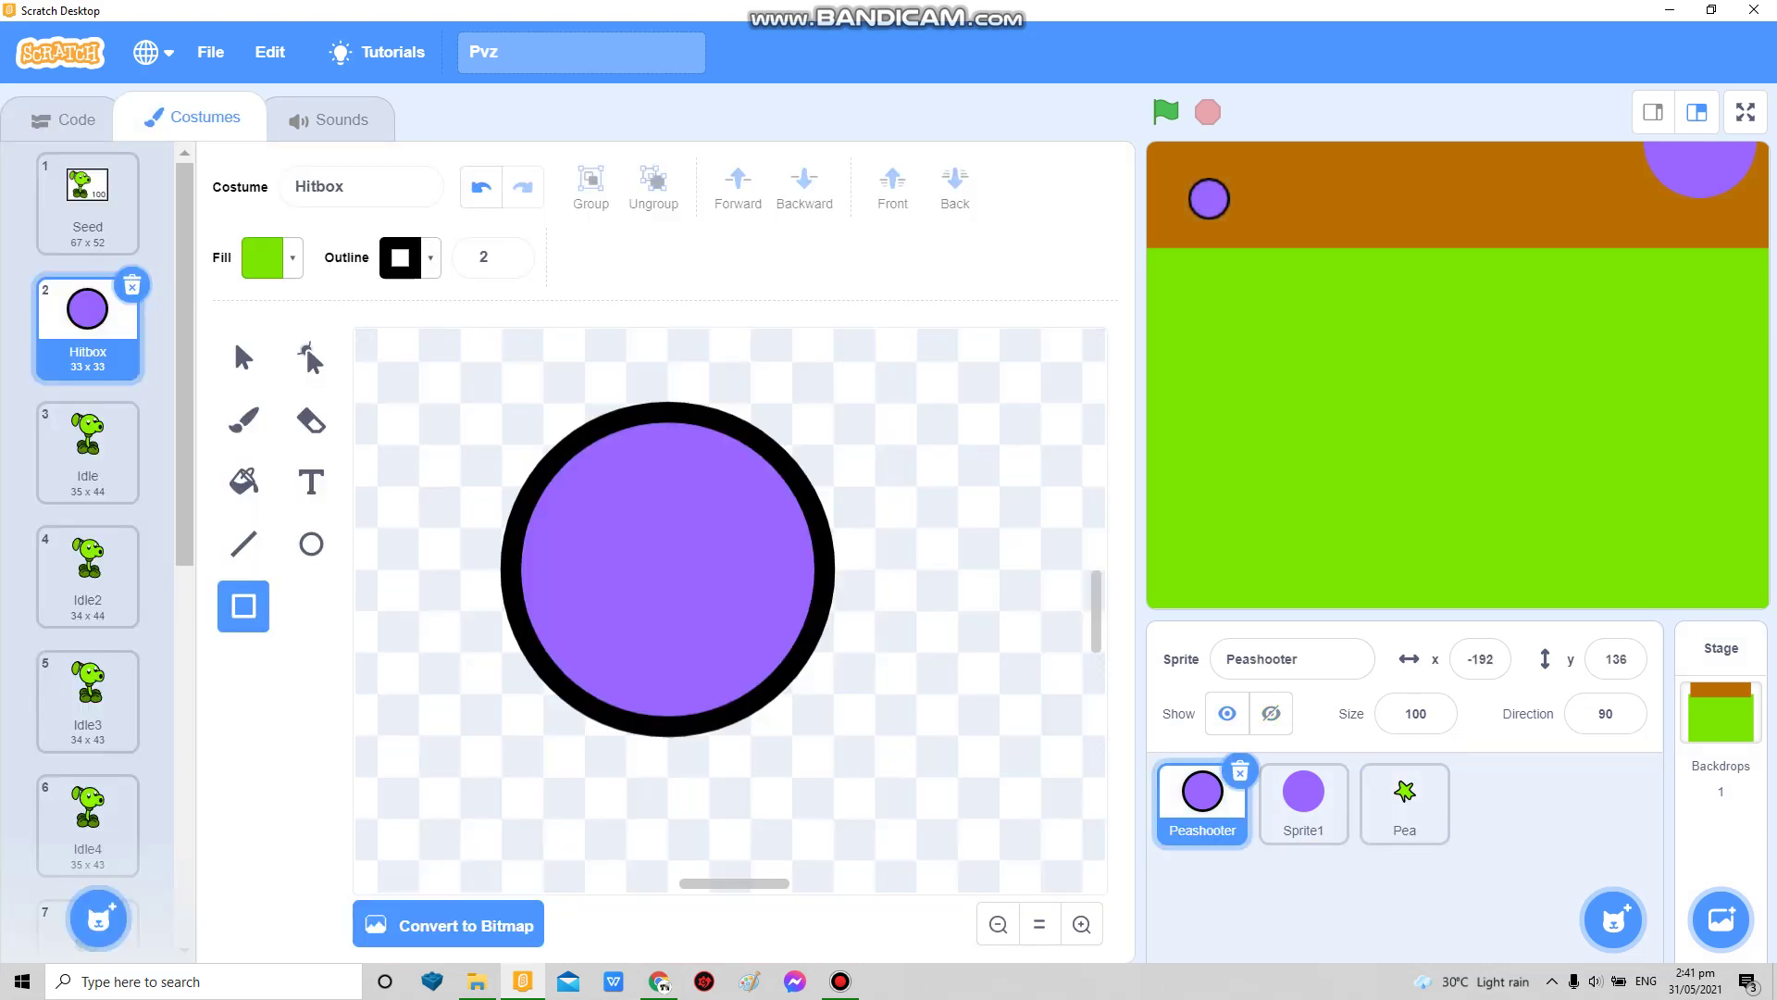
pyautogui.click(66, 118)
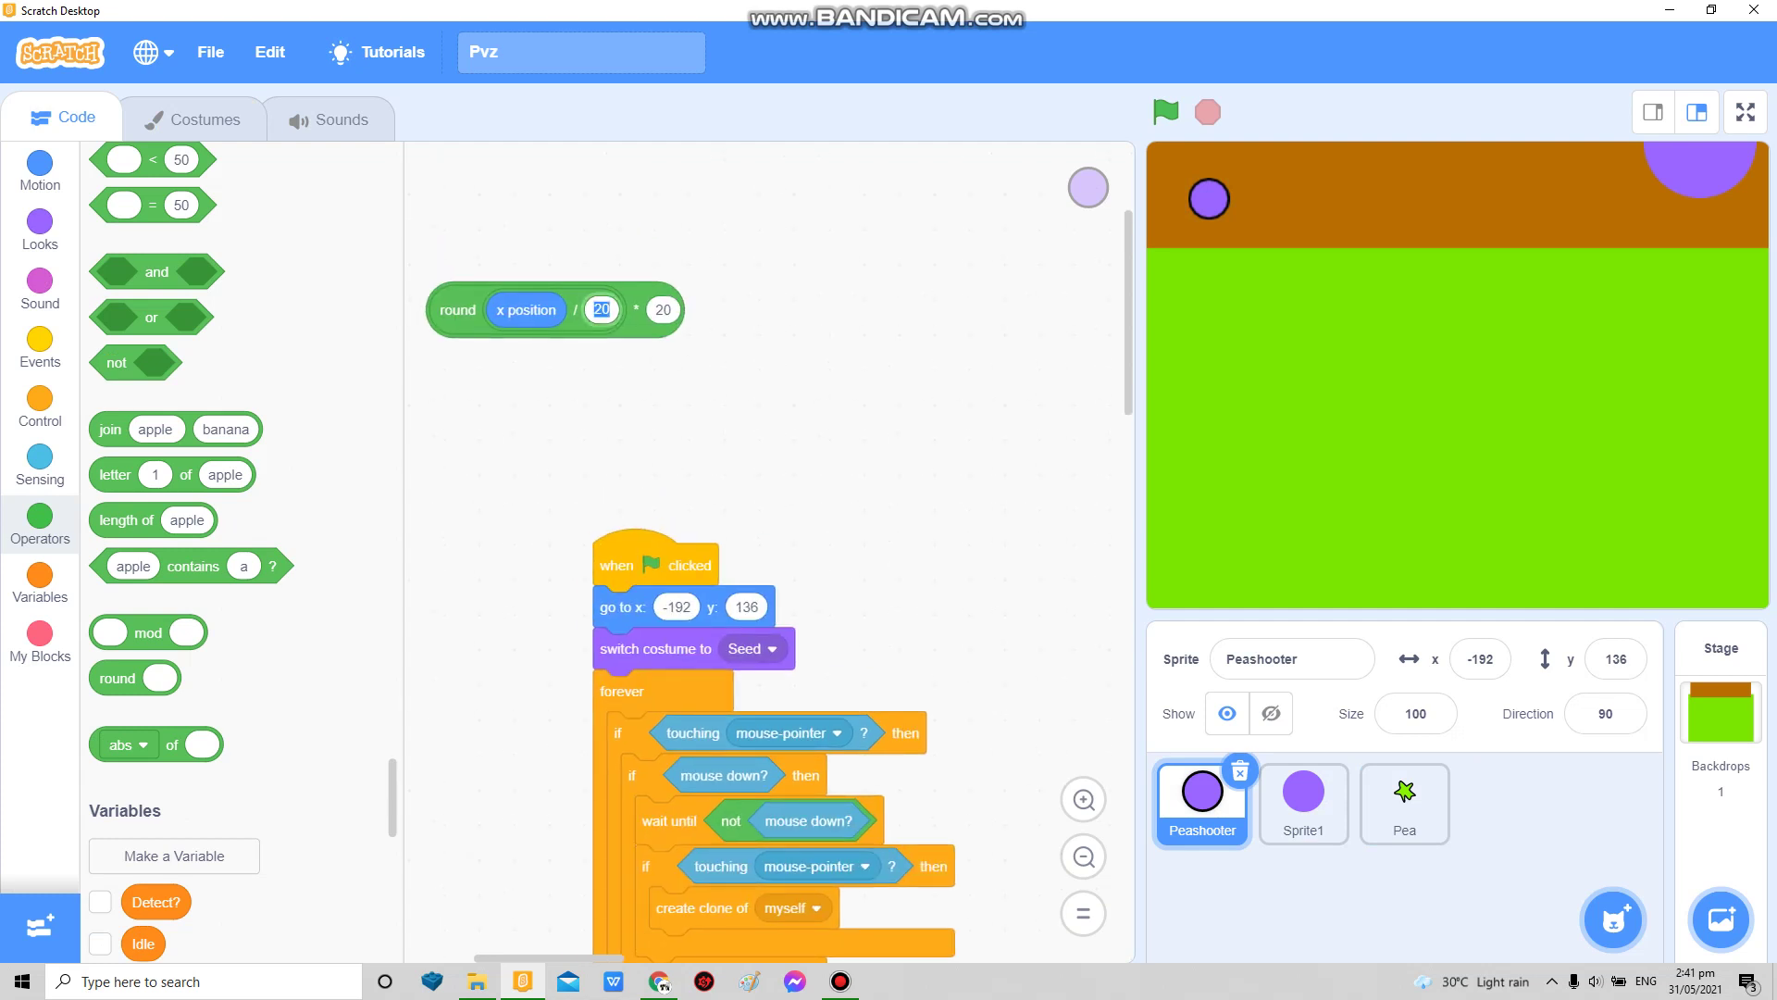
pyautogui.write('33')
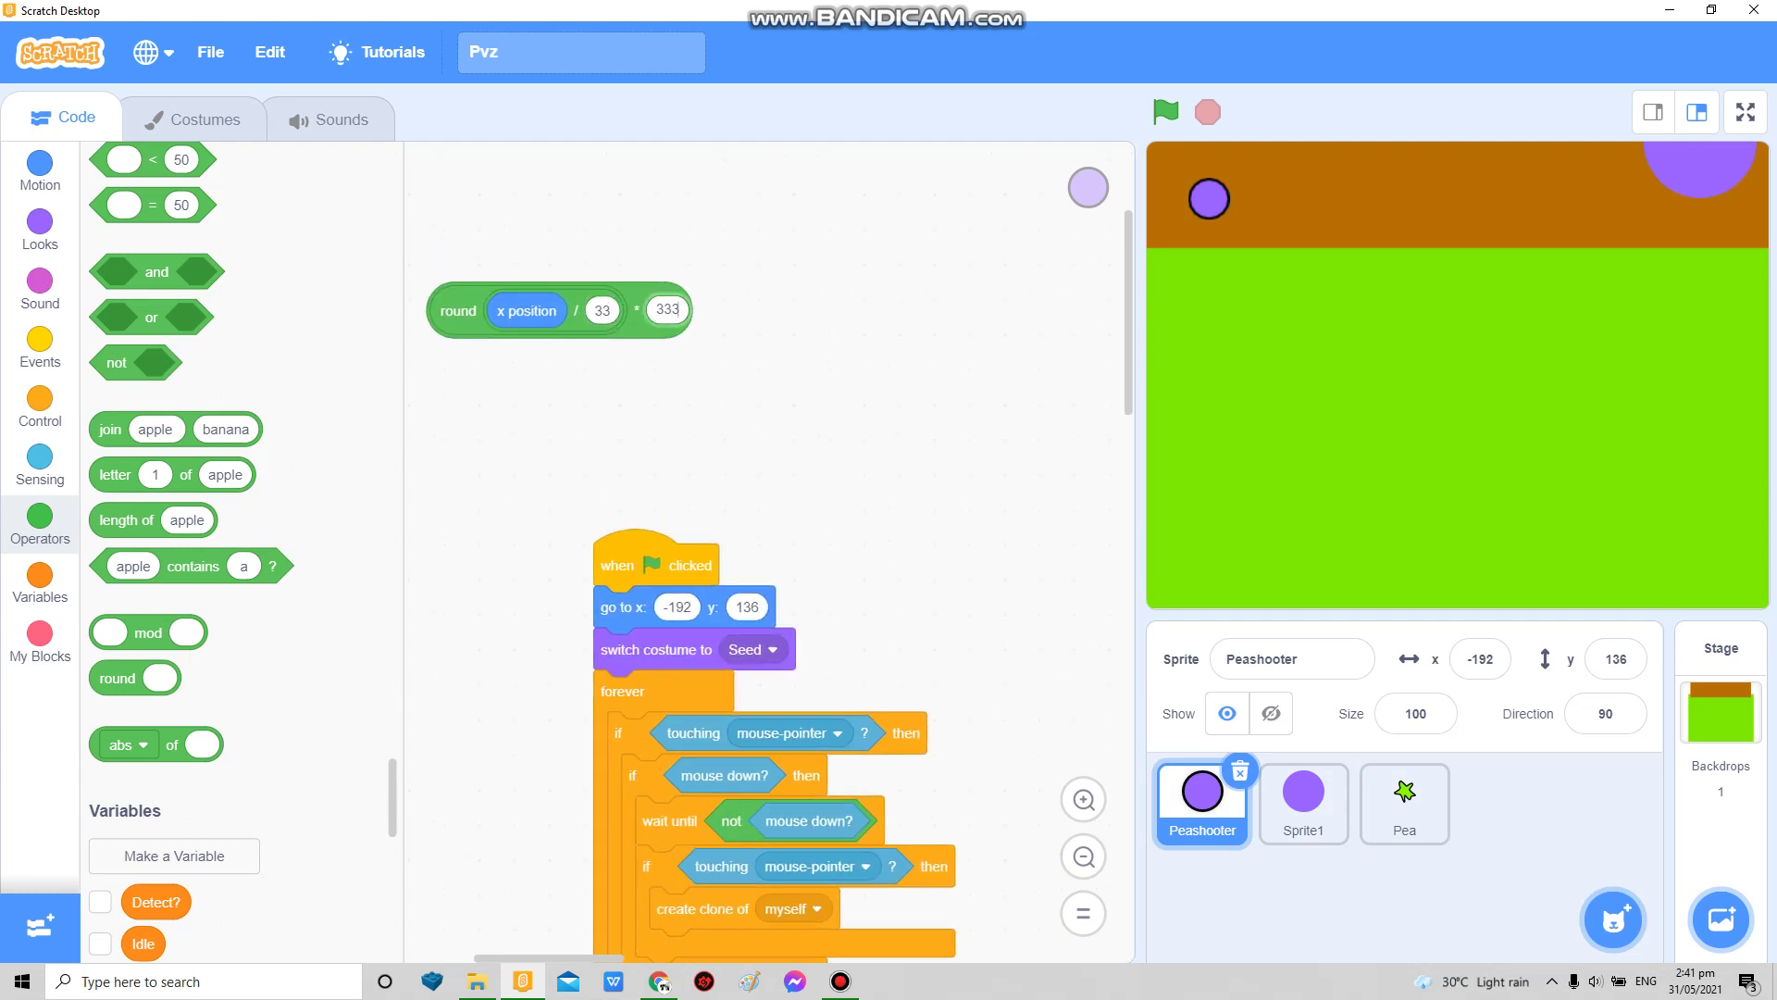
pyautogui.click(839, 980)
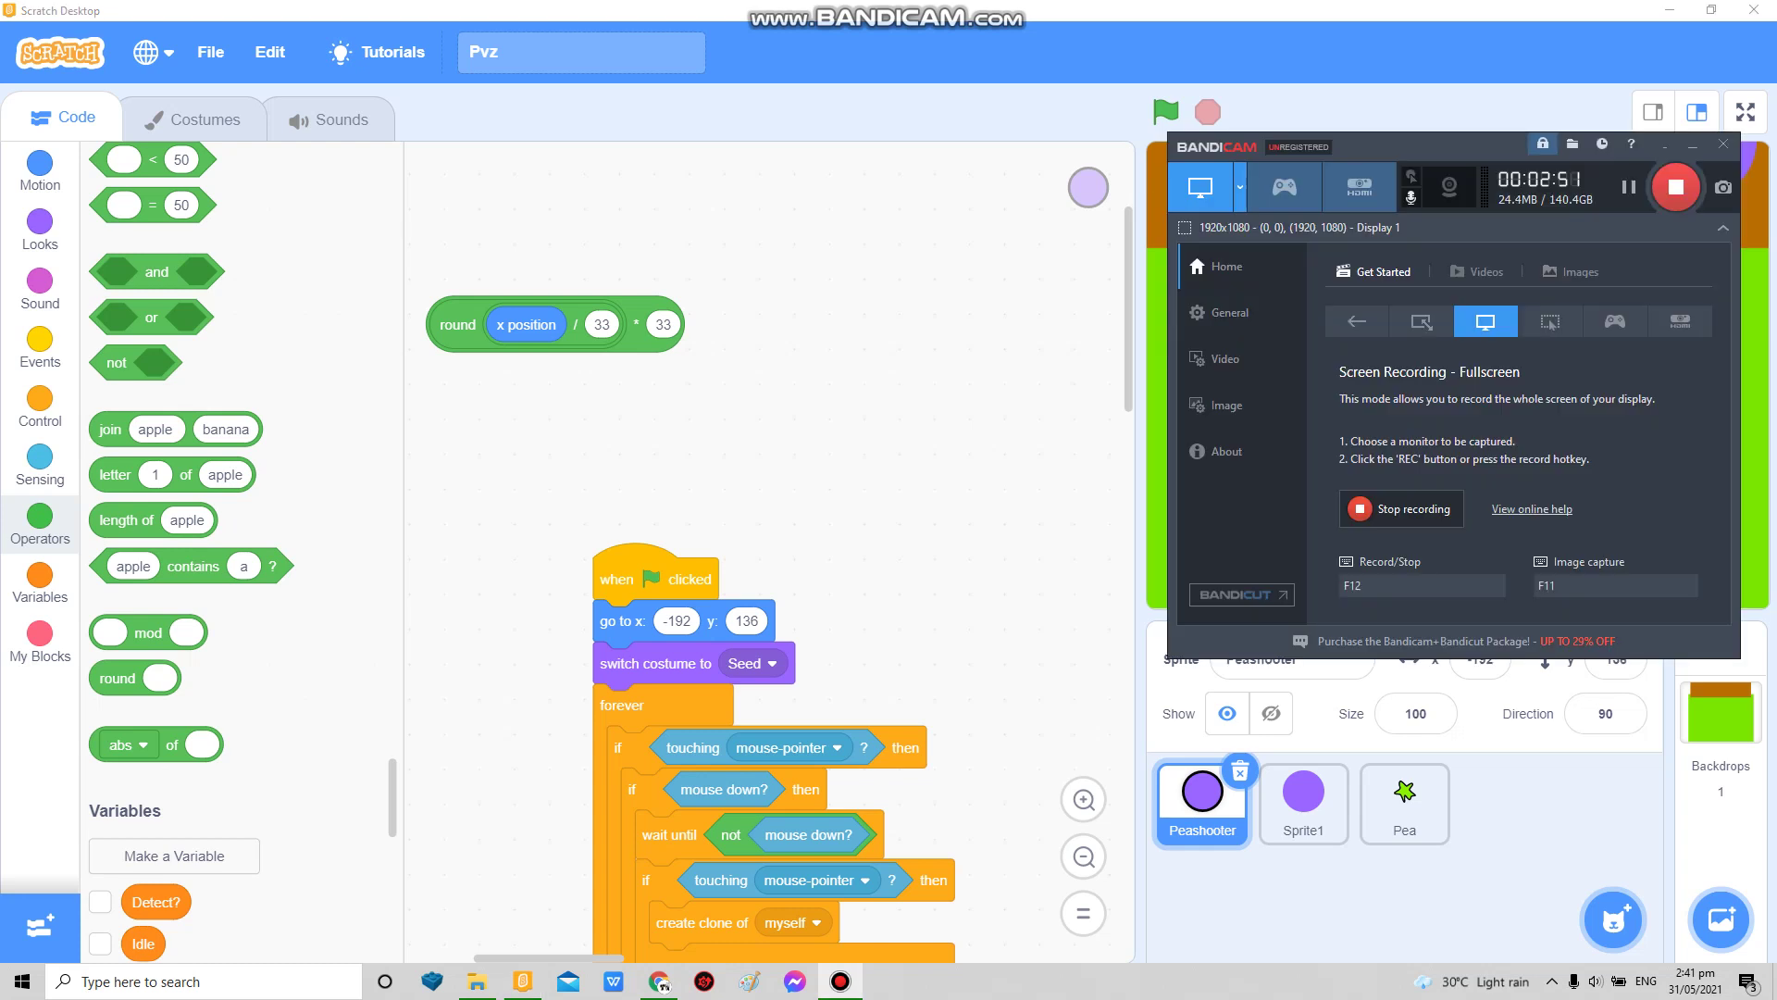
# Step: Build a go to block with round x position and round y position in its slots
pyautogui.click(839, 980)
pyautogui.scroll(-2, 765, 556)
pyautogui.moveTo(479, 158); pyautogui.dragTo(971, 516)
pyautogui.scroll(-4, 763, 555)
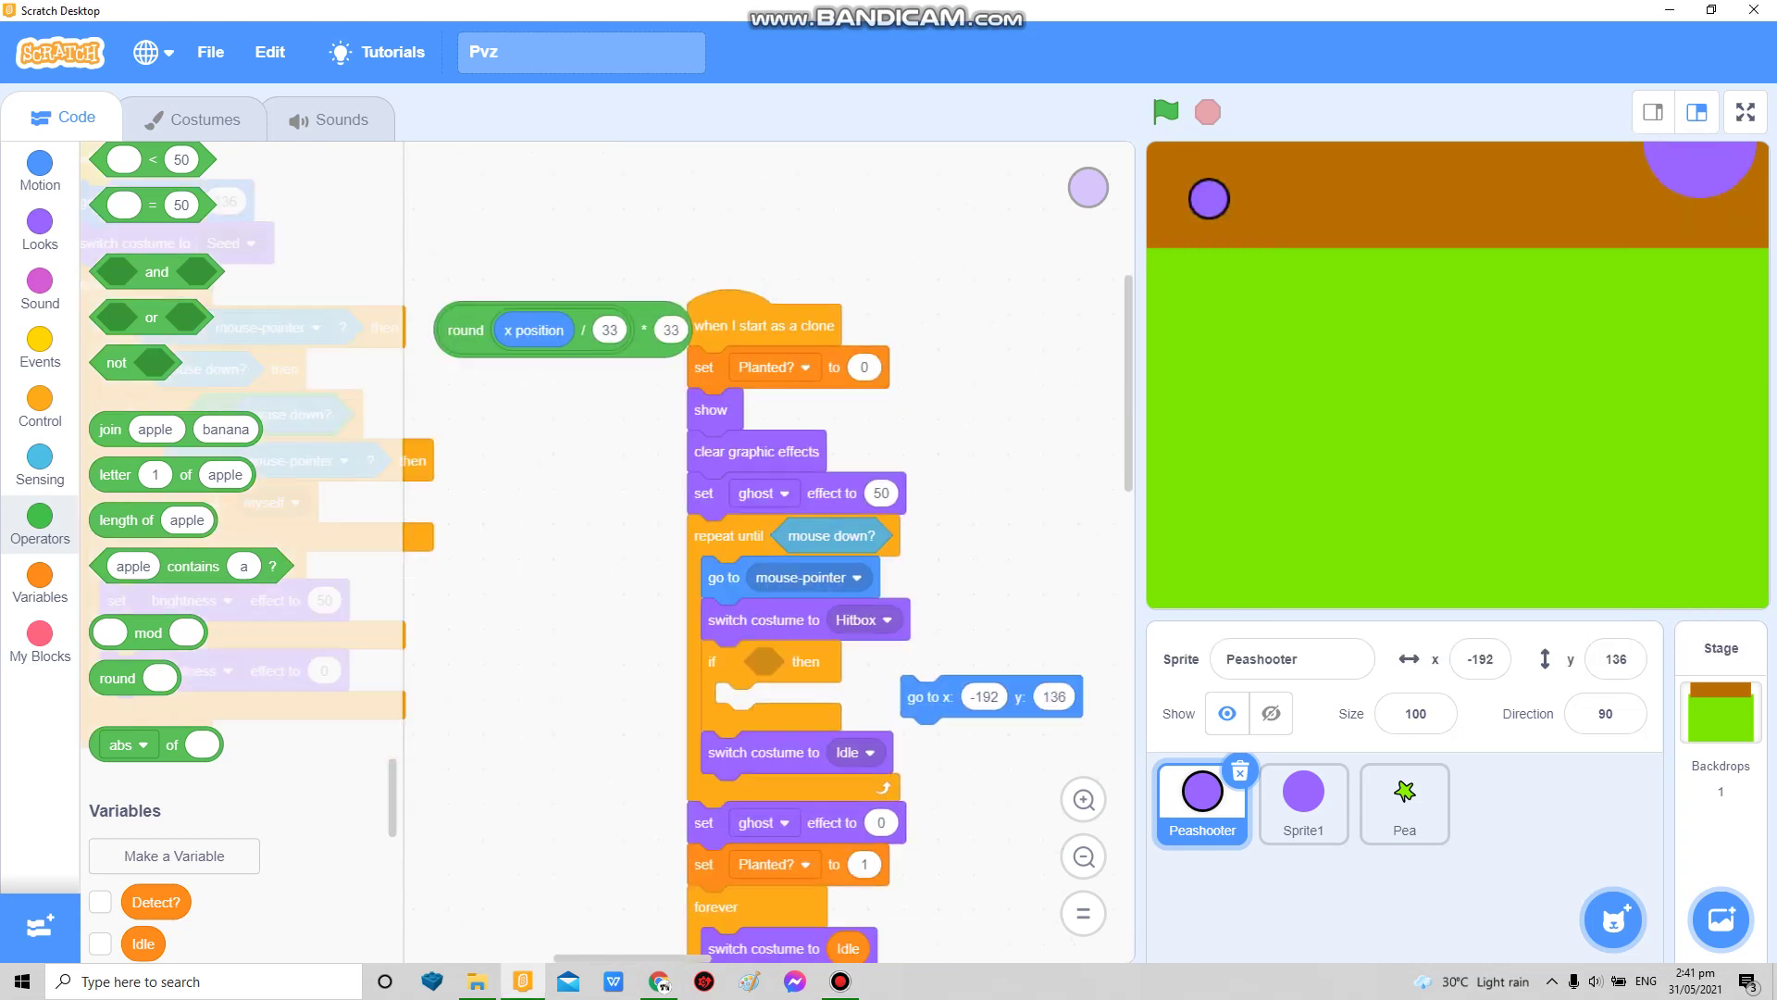
pyautogui.moveTo(464, 329)
pyautogui.mouseDown()
pyautogui.moveTo(623, 488)
pyautogui.moveTo(611, 515)
pyautogui.mouseUp()
pyautogui.scroll(-3, 764, 556)
pyautogui.rightClick(813, 522)
pyautogui.click(847, 541)
pyautogui.click(903, 522)
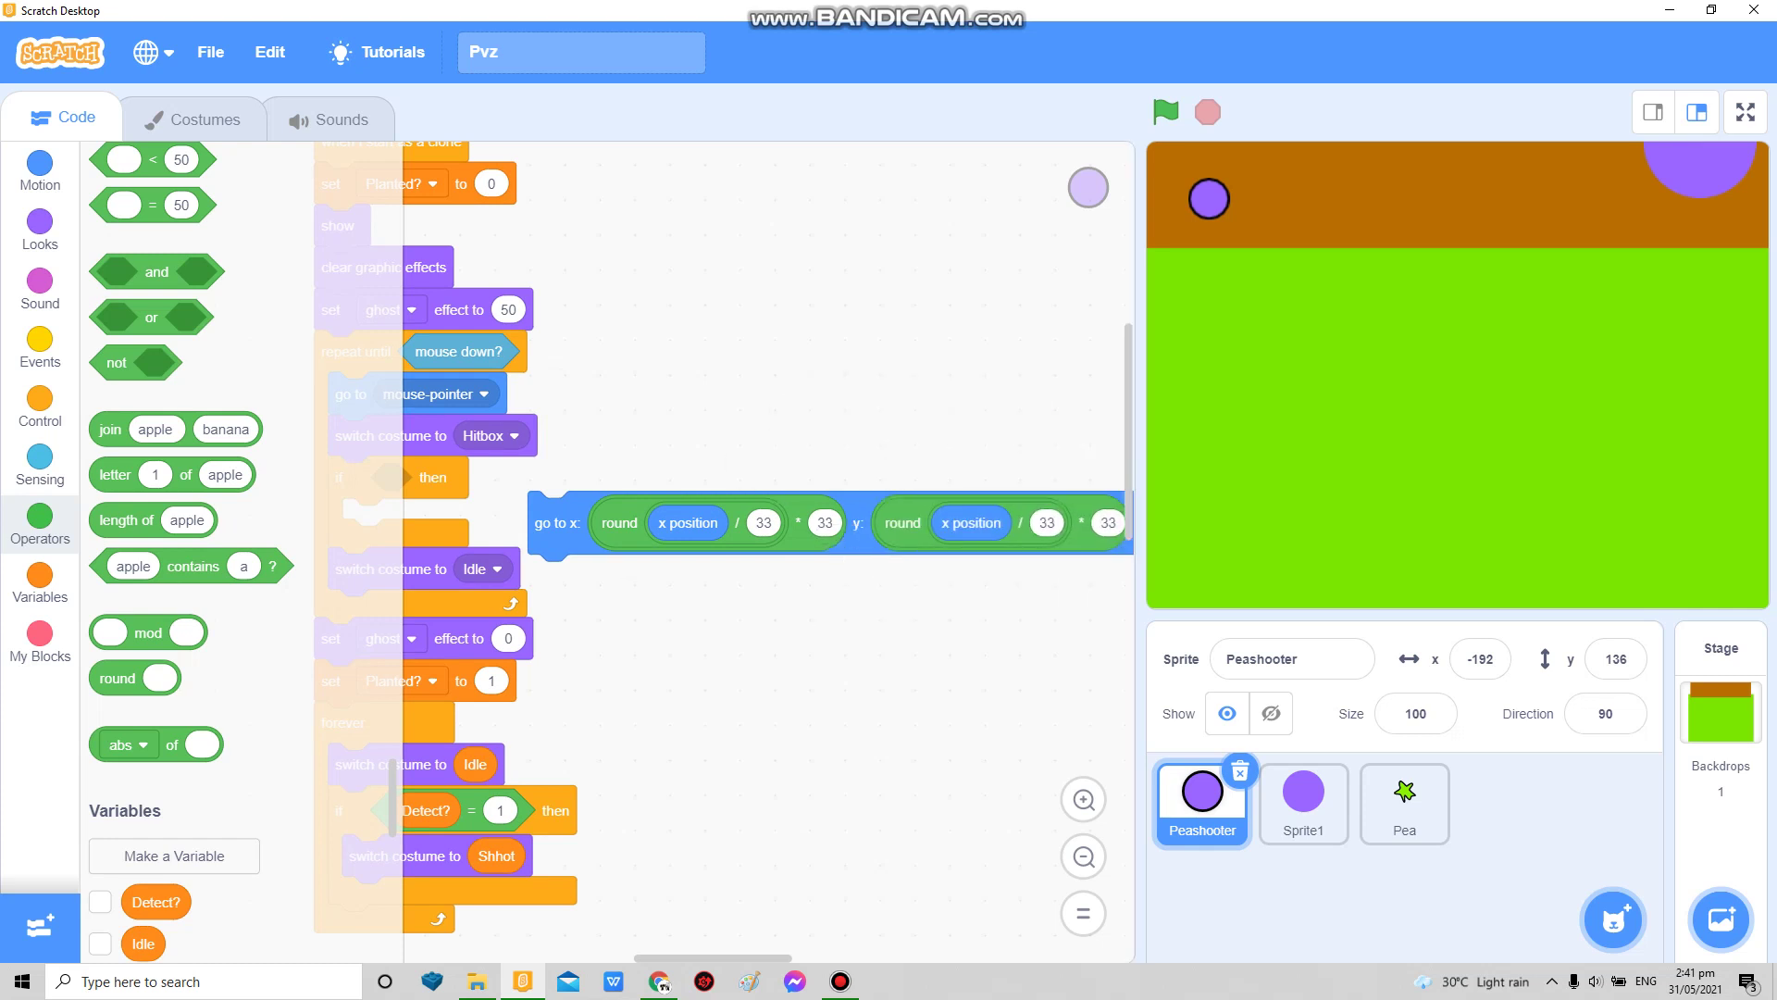
pyautogui.moveTo(972, 522); pyautogui.dragTo(210, 555)
pyautogui.click(39, 169)
pyautogui.moveTo(161, 725); pyautogui.dragTo(973, 525)
pyautogui.moveTo(834, 347); pyautogui.dragTo(1044, 536)
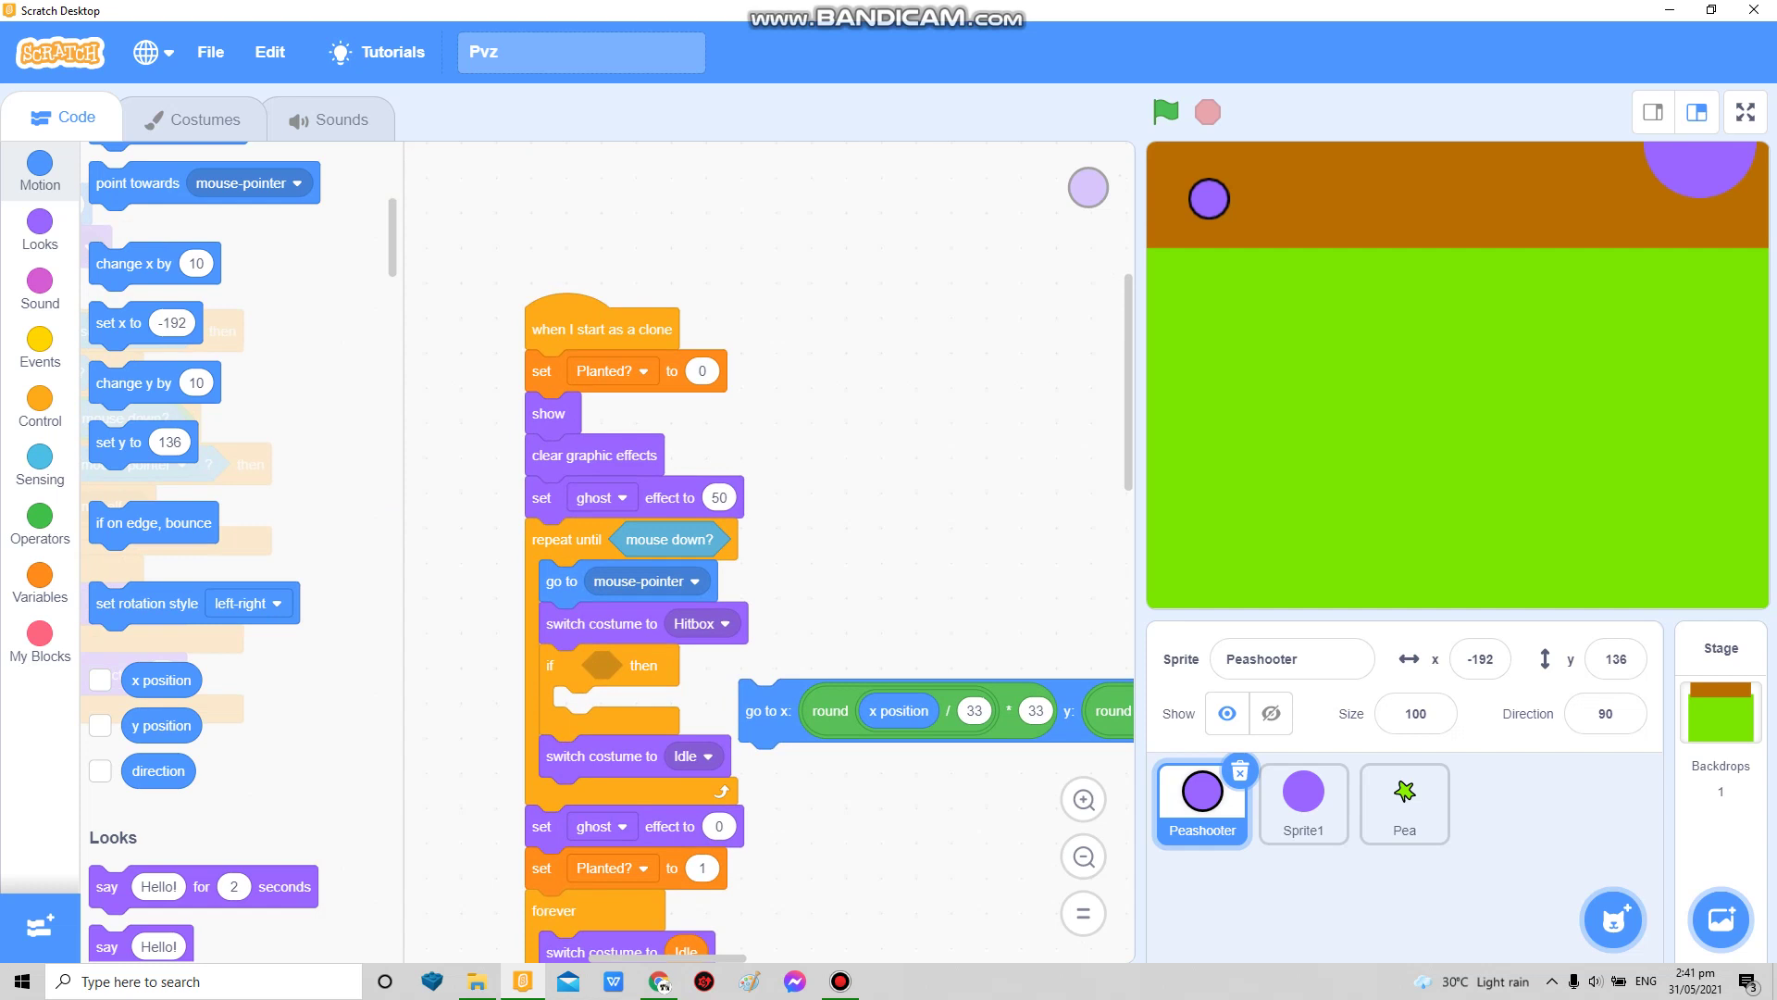
# Step: Place the grid-snapping go to block inside the clone's follow loop and run full screen
pyautogui.moveTo(764, 710); pyautogui.dragTo(570, 631)
pyautogui.moveTo(833, 416); pyautogui.dragTo(743, 273)
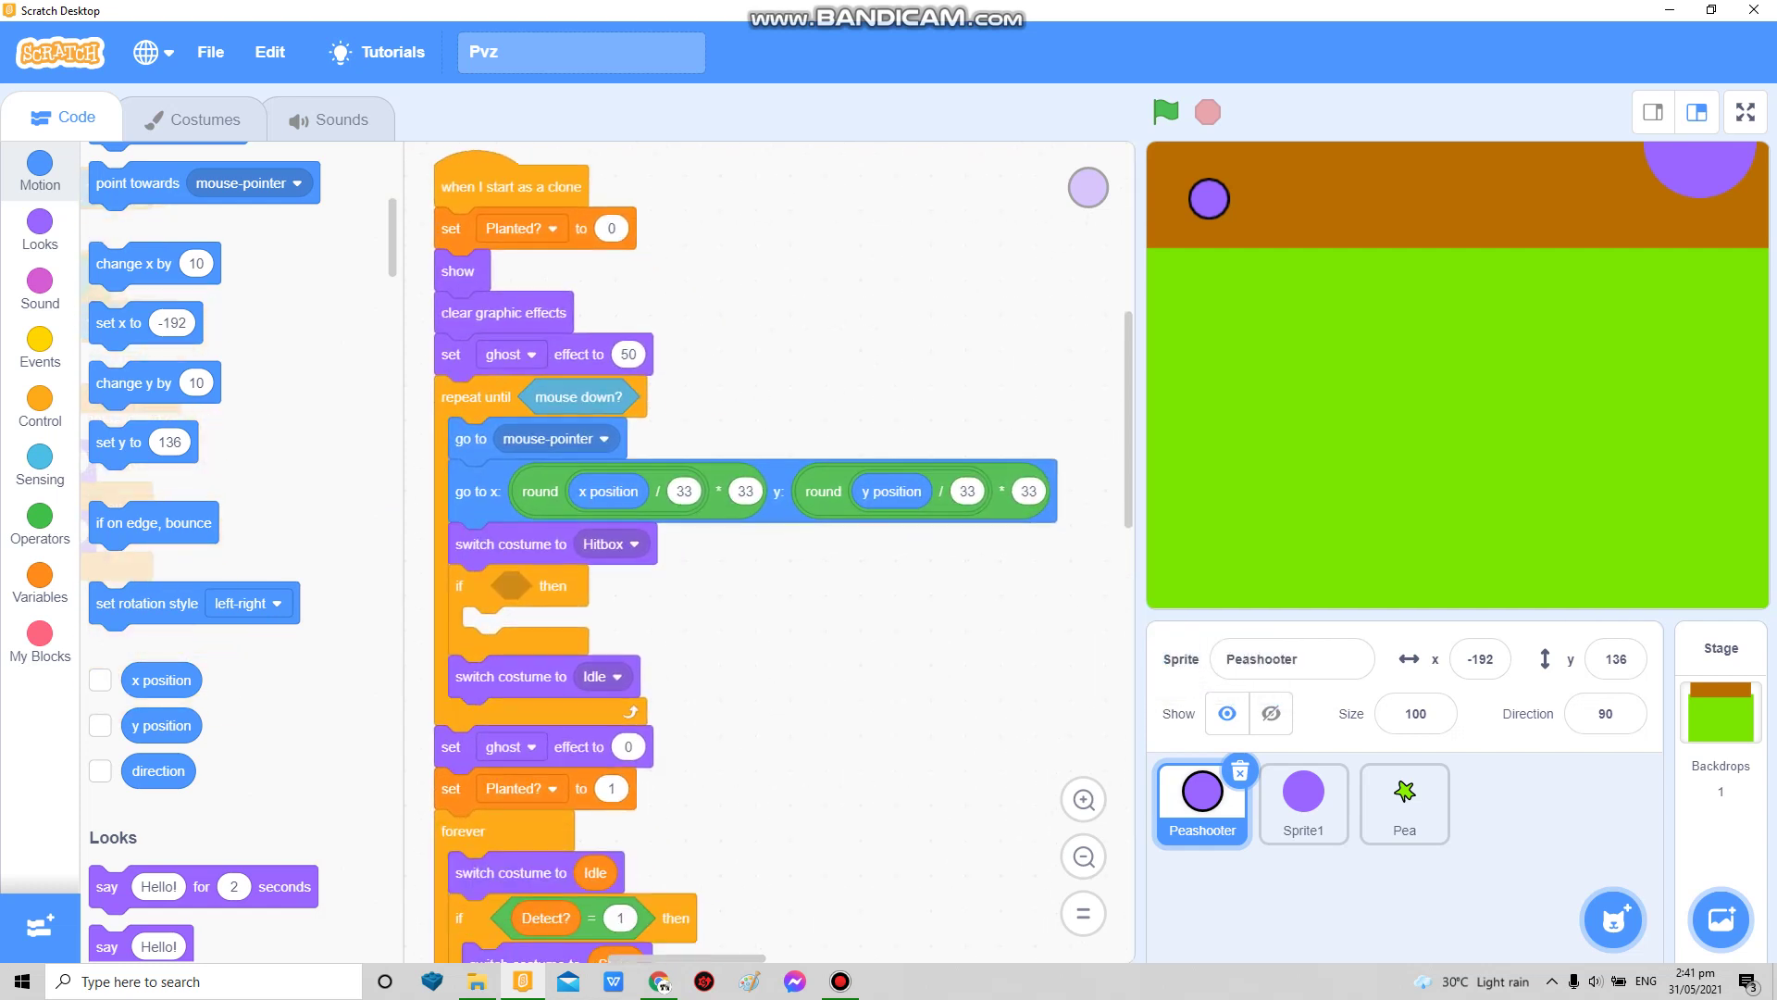
pyautogui.click(1166, 112)
pyautogui.click(1744, 111)
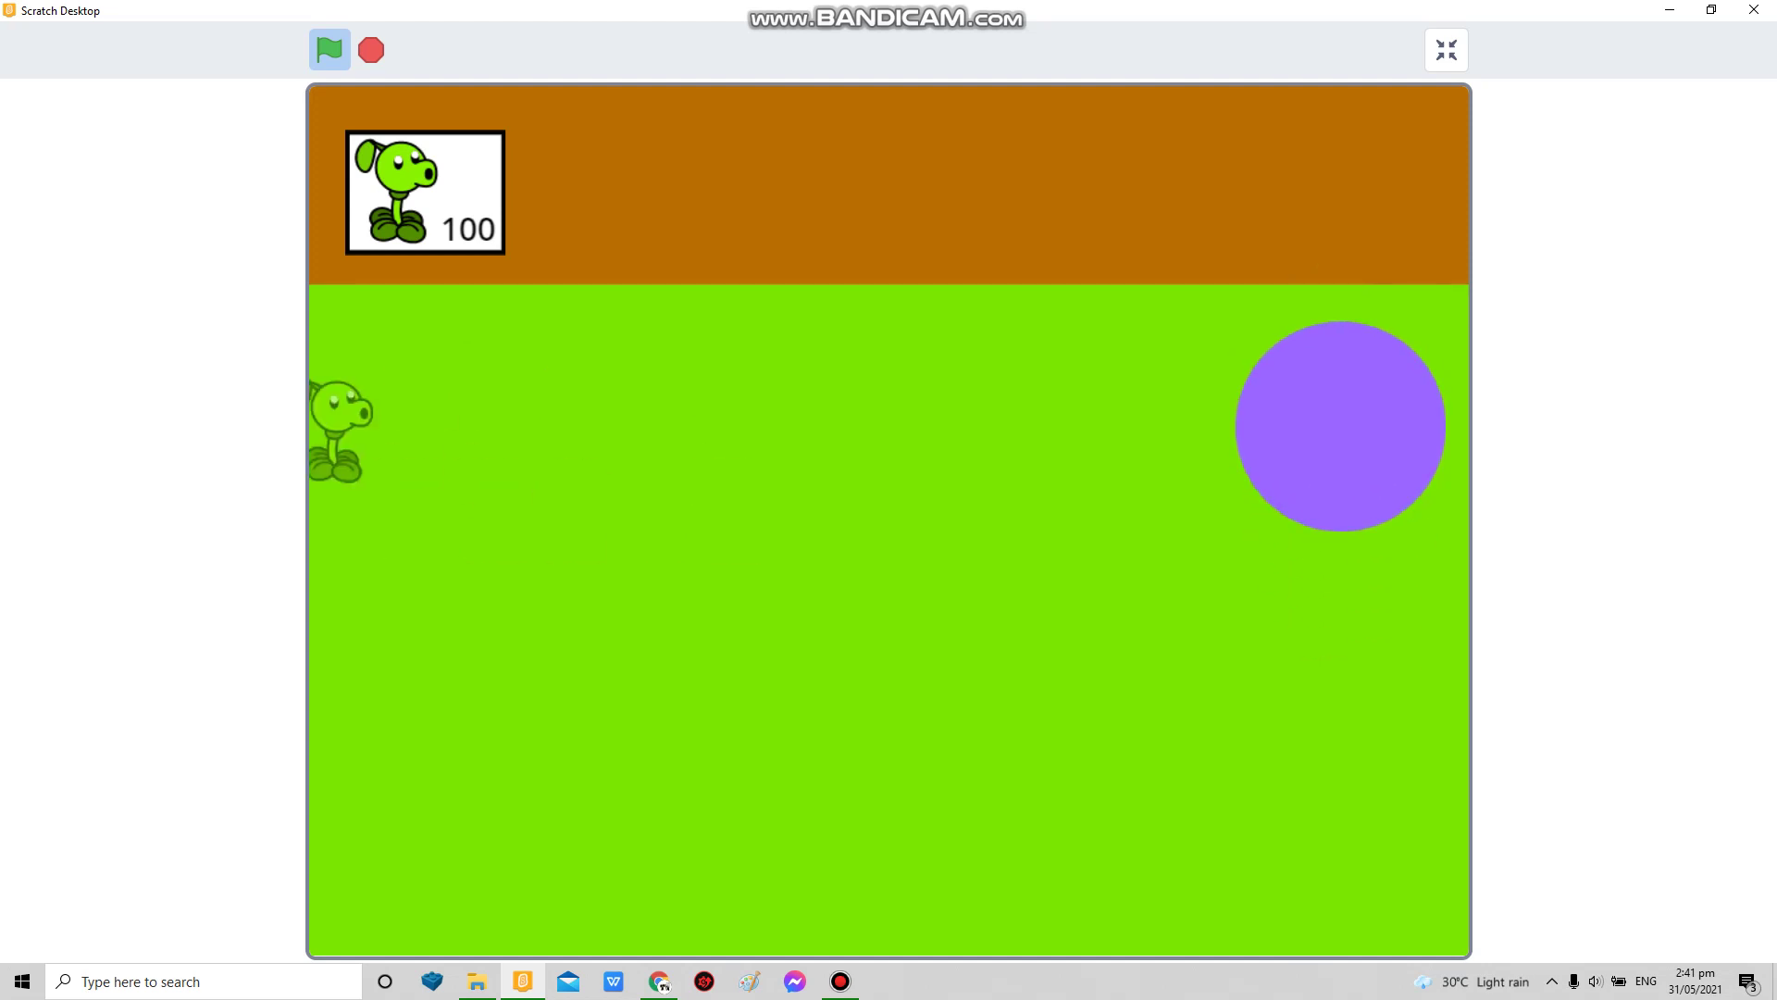
# Step: Plant a column of about seven grid-aligned peashooters, then leave full screen
pyautogui.click(409, 350)
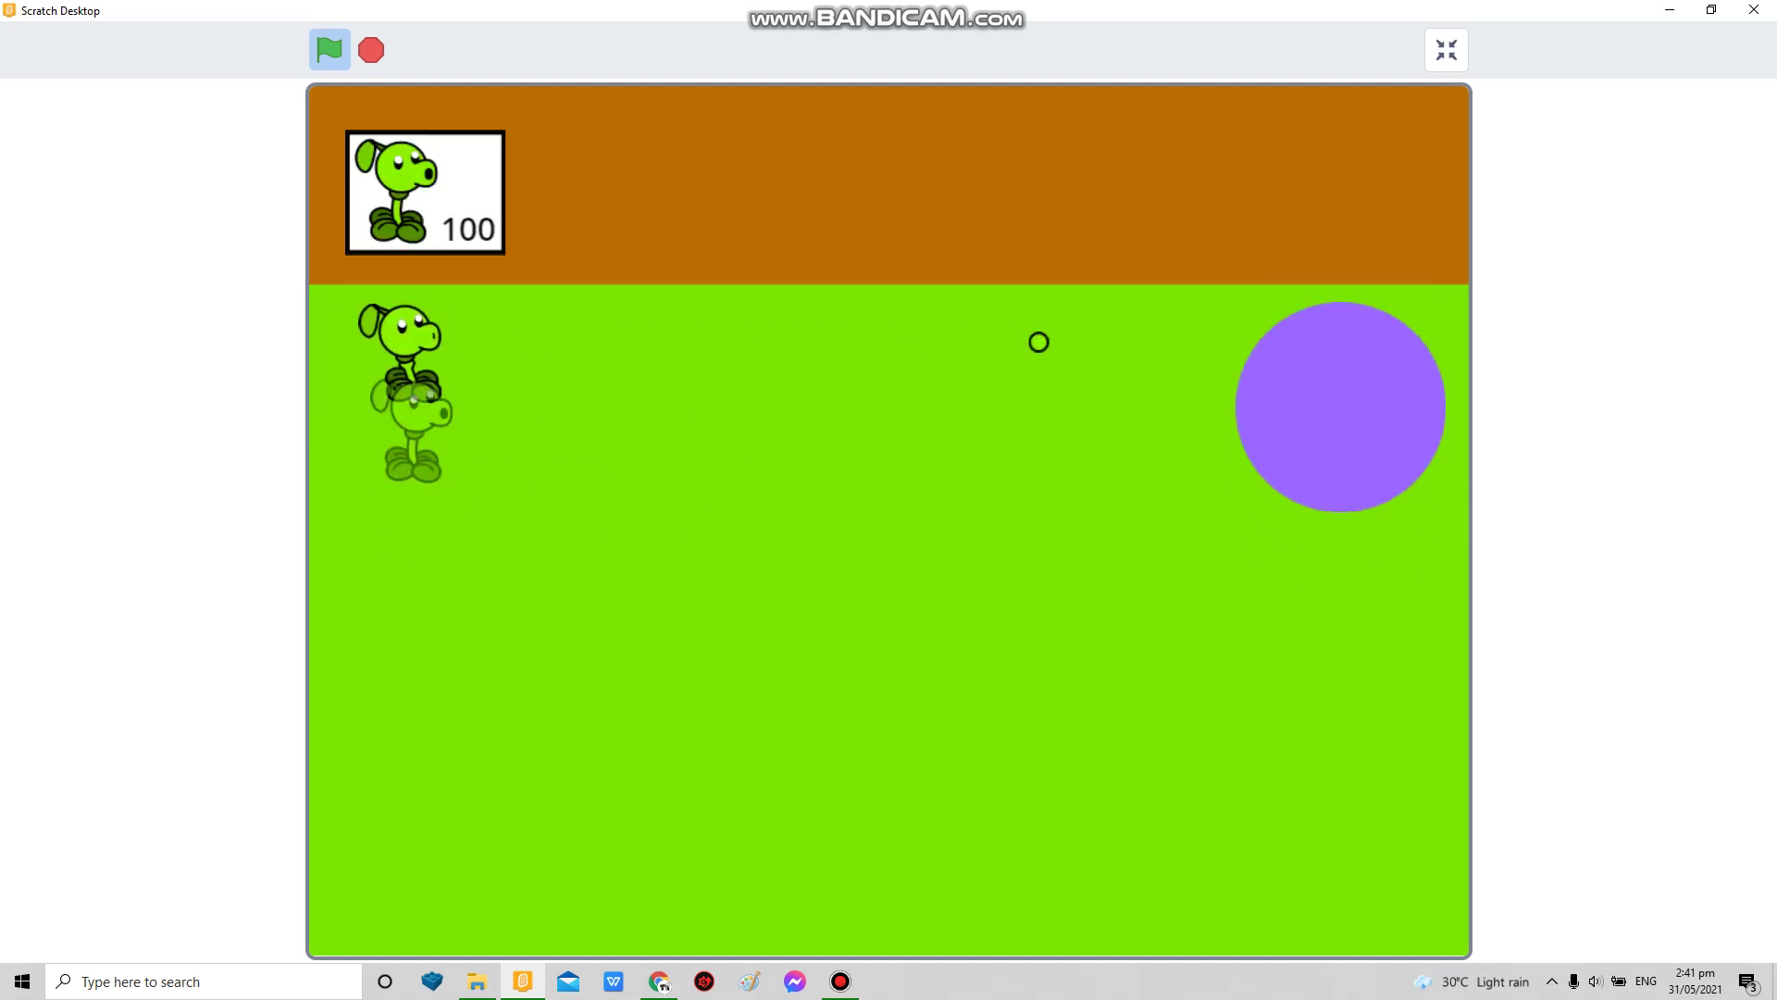
pyautogui.click(413, 487)
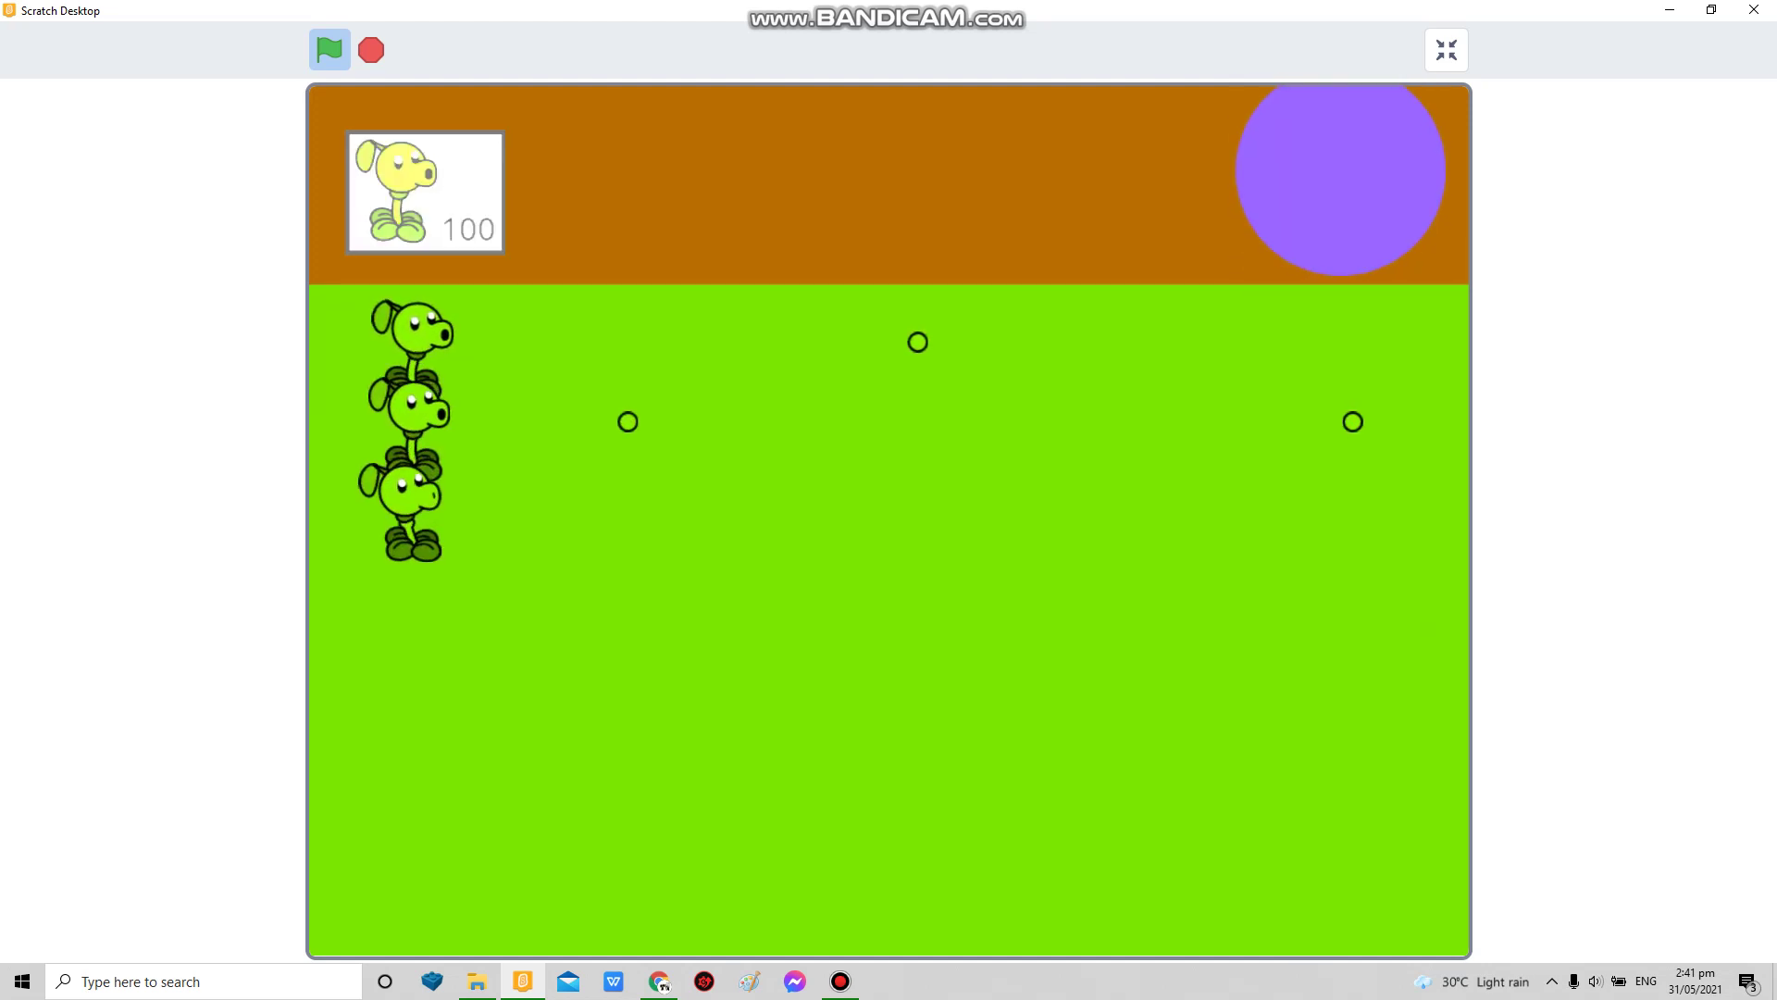
pyautogui.click(413, 493)
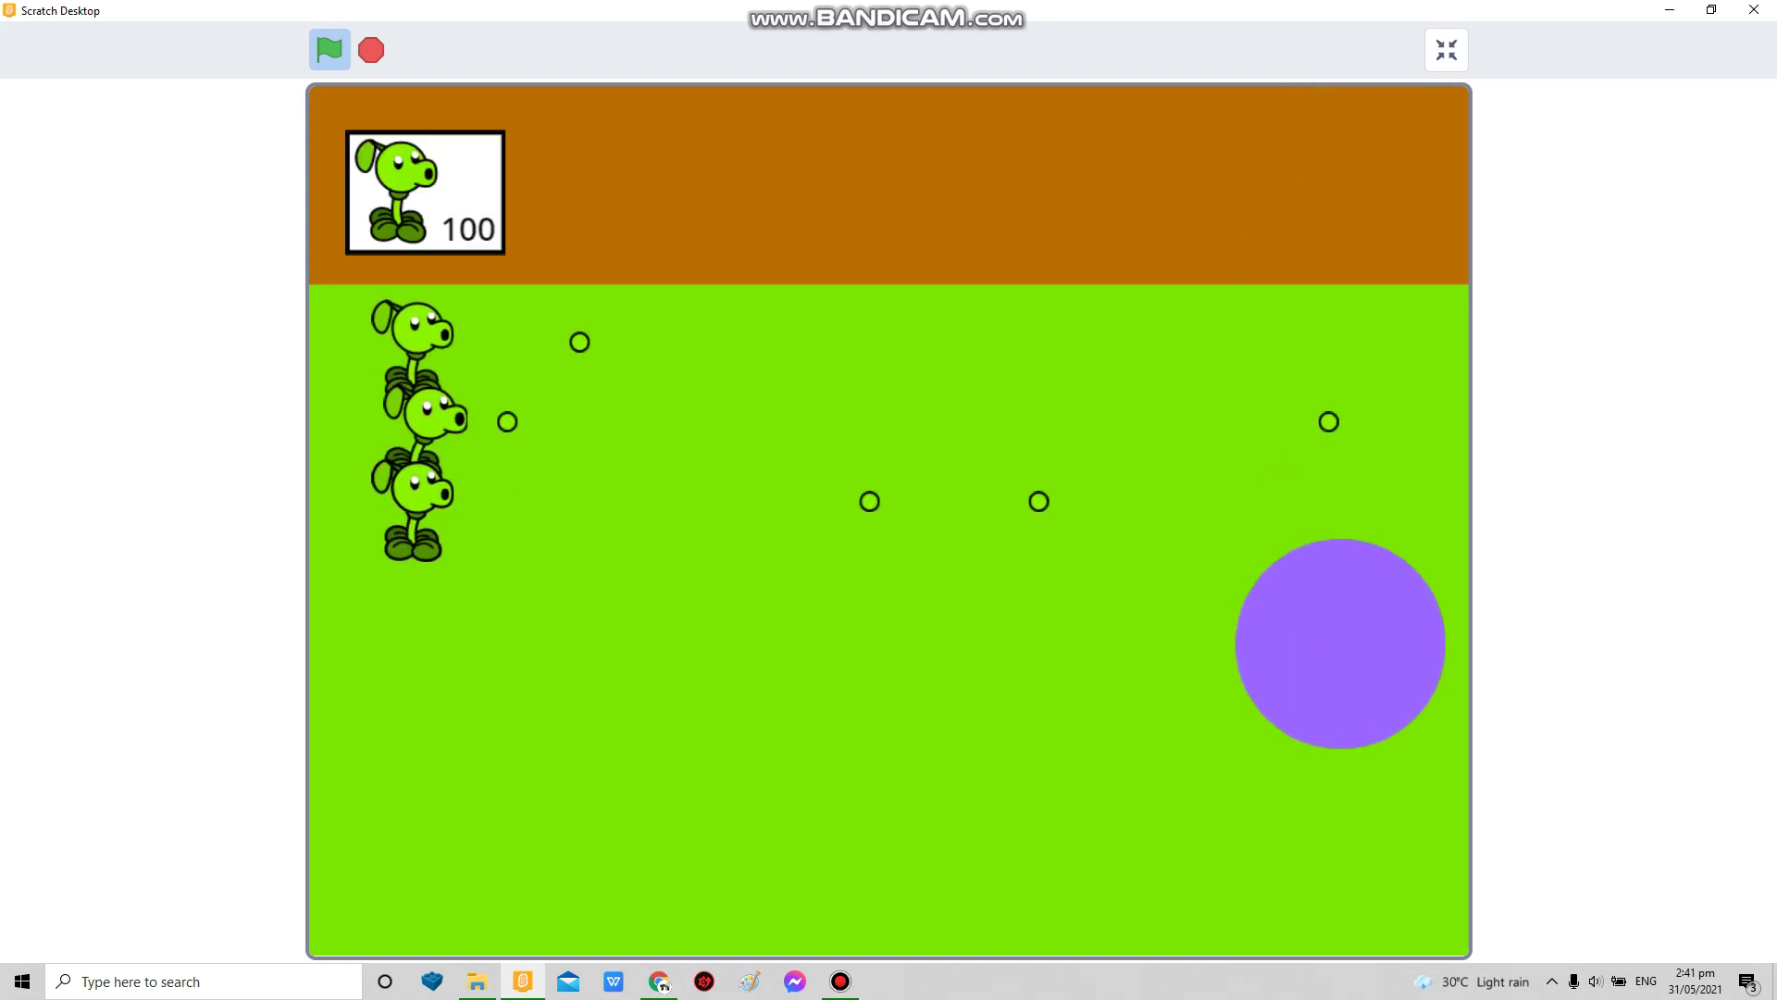
pyautogui.click(413, 569)
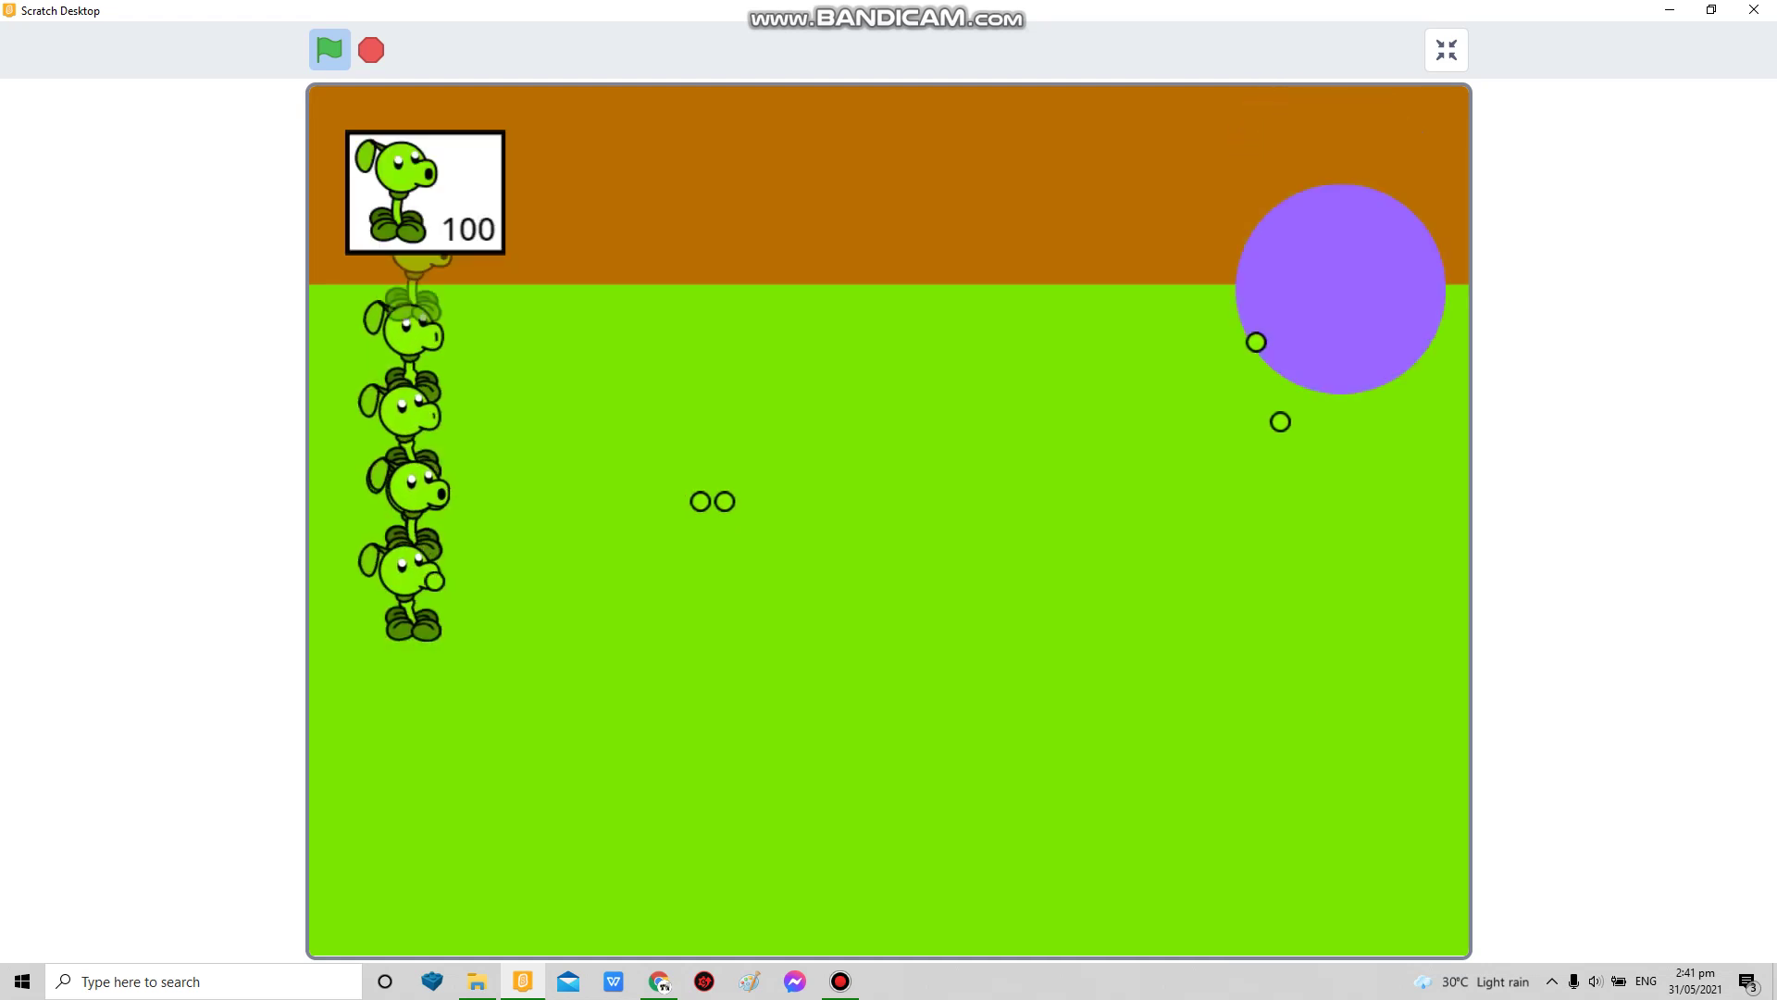
pyautogui.click(411, 646)
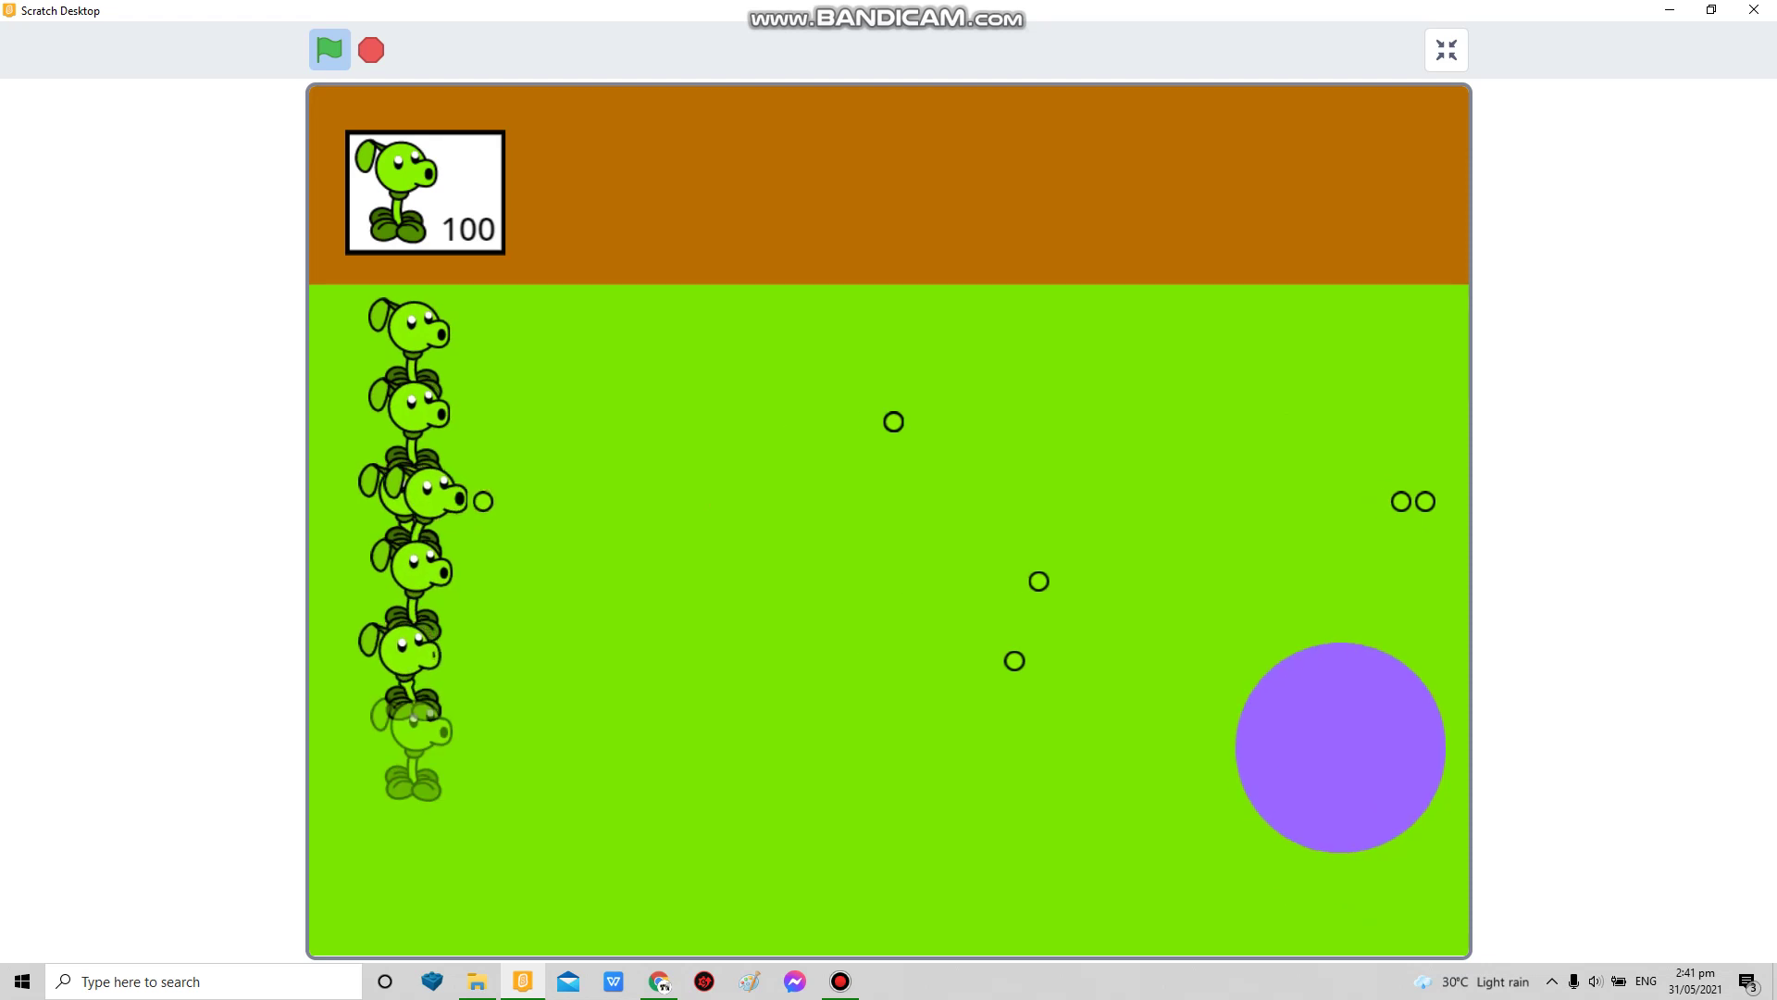
pyautogui.click(407, 728)
pyautogui.click(410, 806)
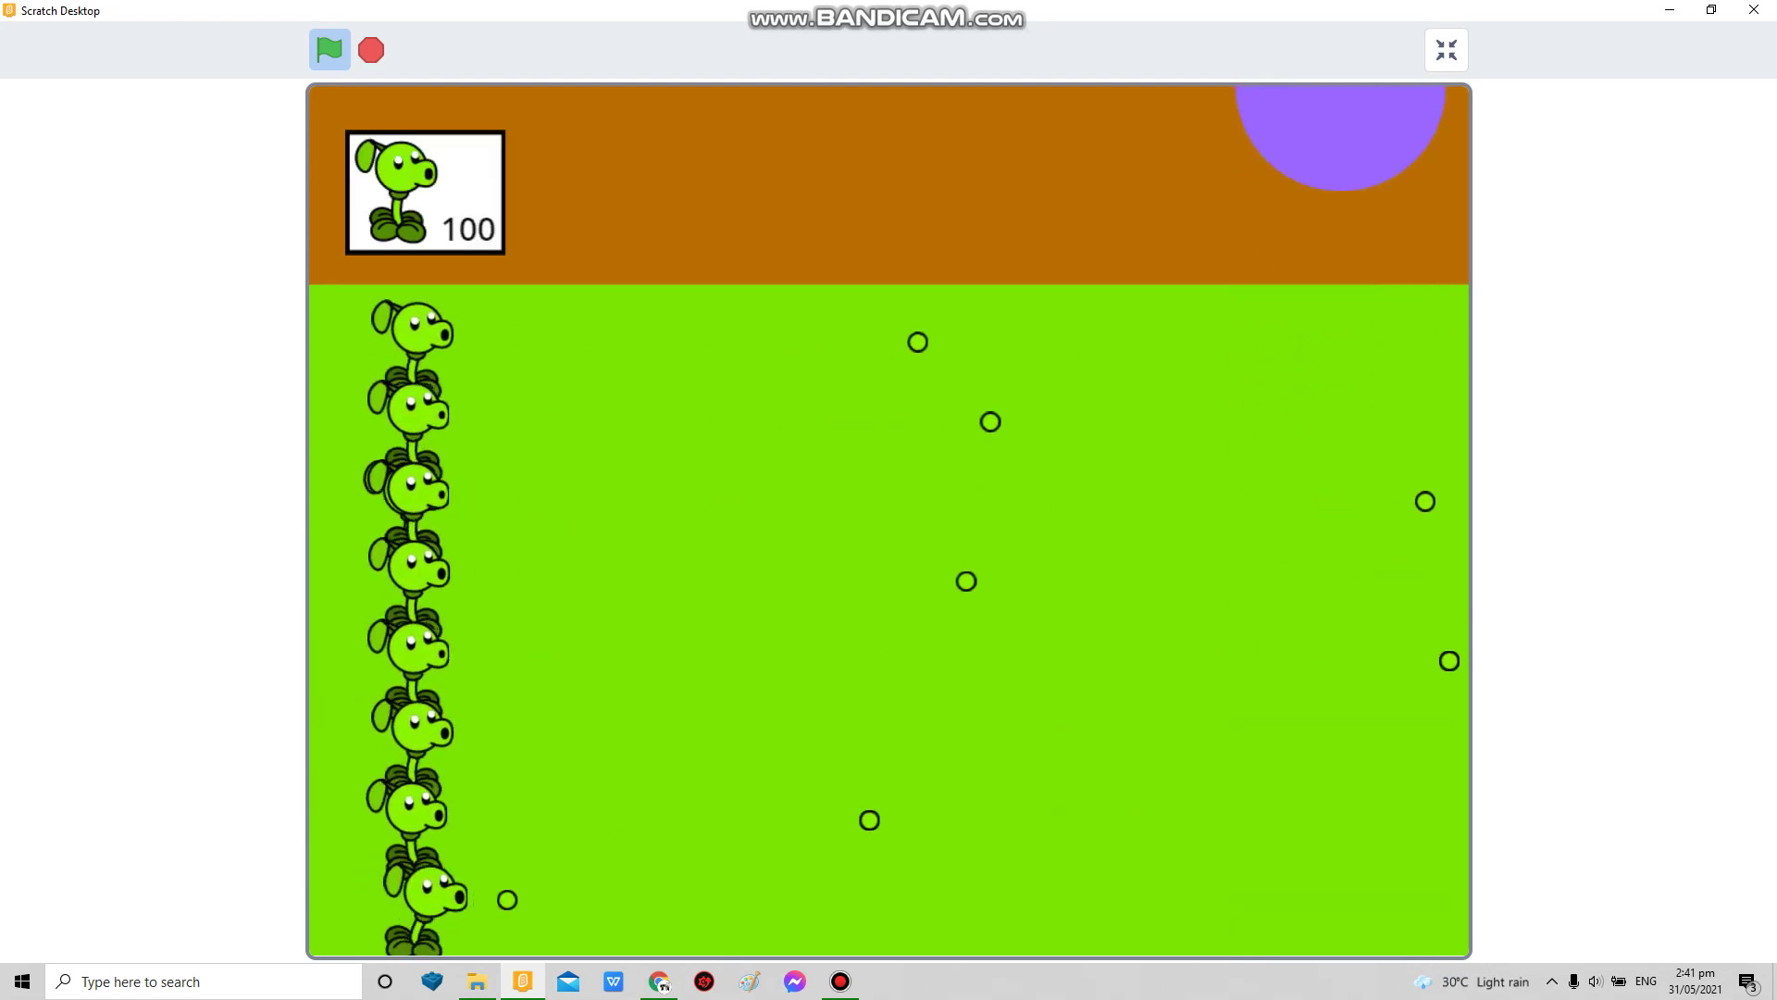
pyautogui.press('Escape')
pyautogui.click(38, 229)
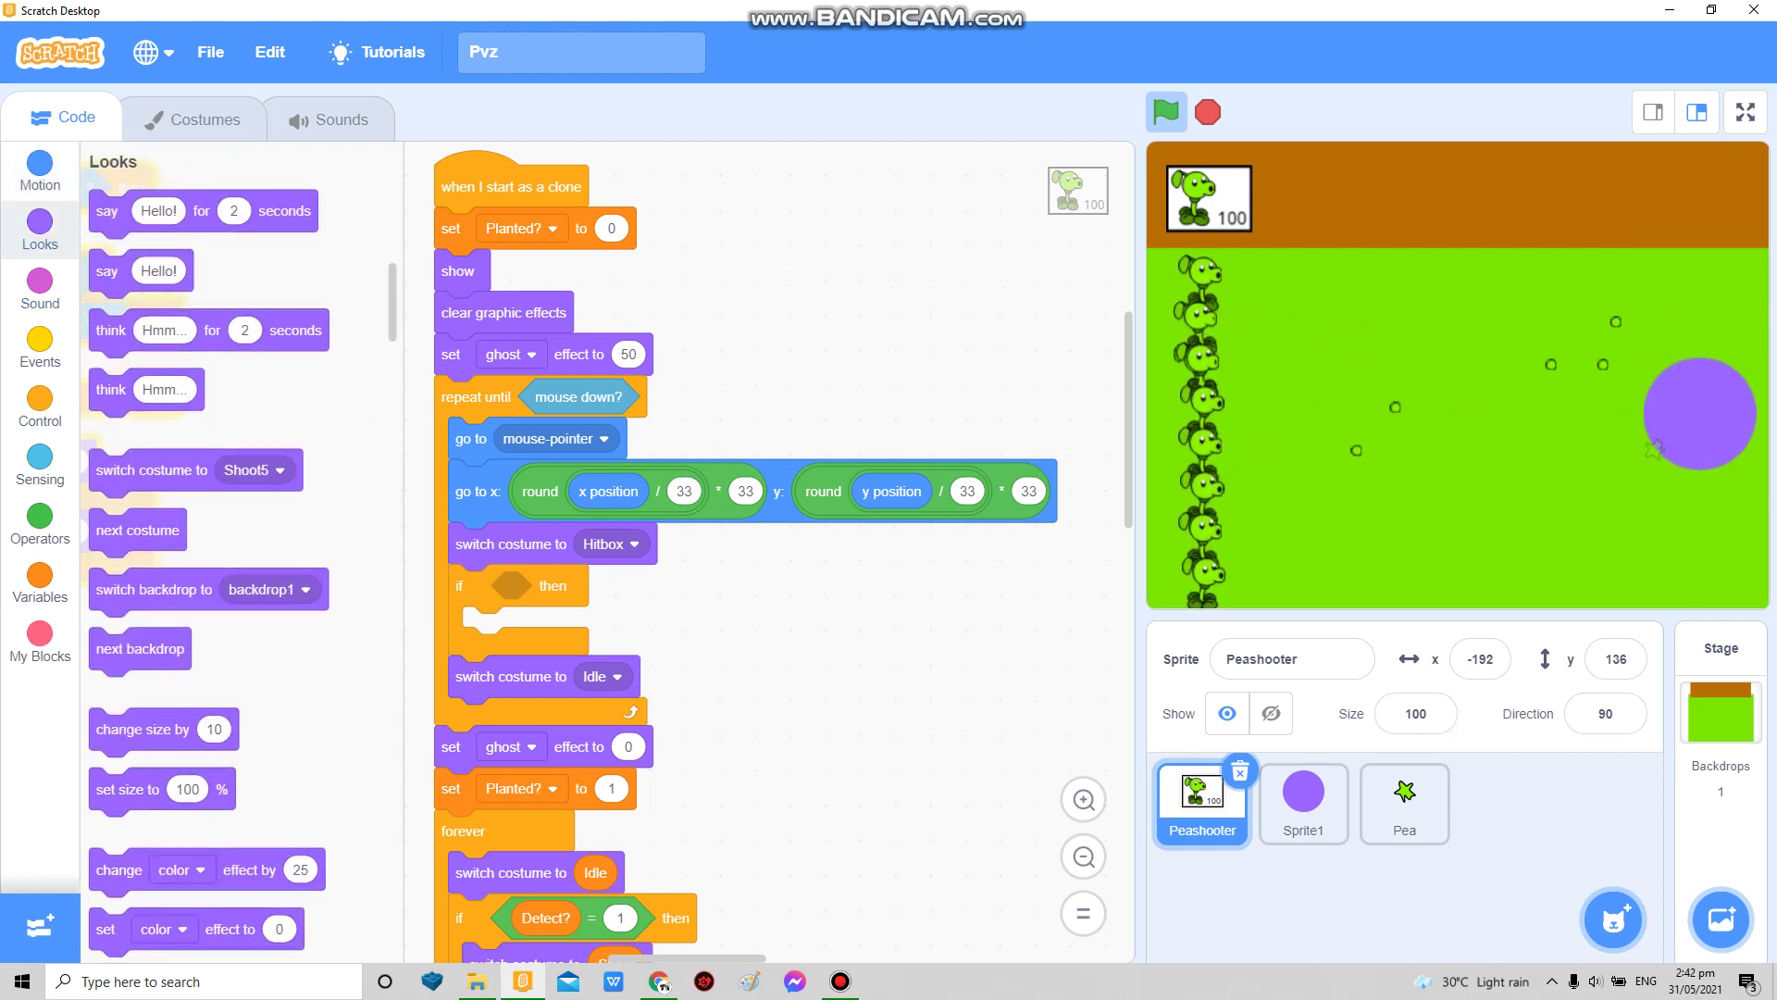
pyautogui.scroll(2, 778, 556)
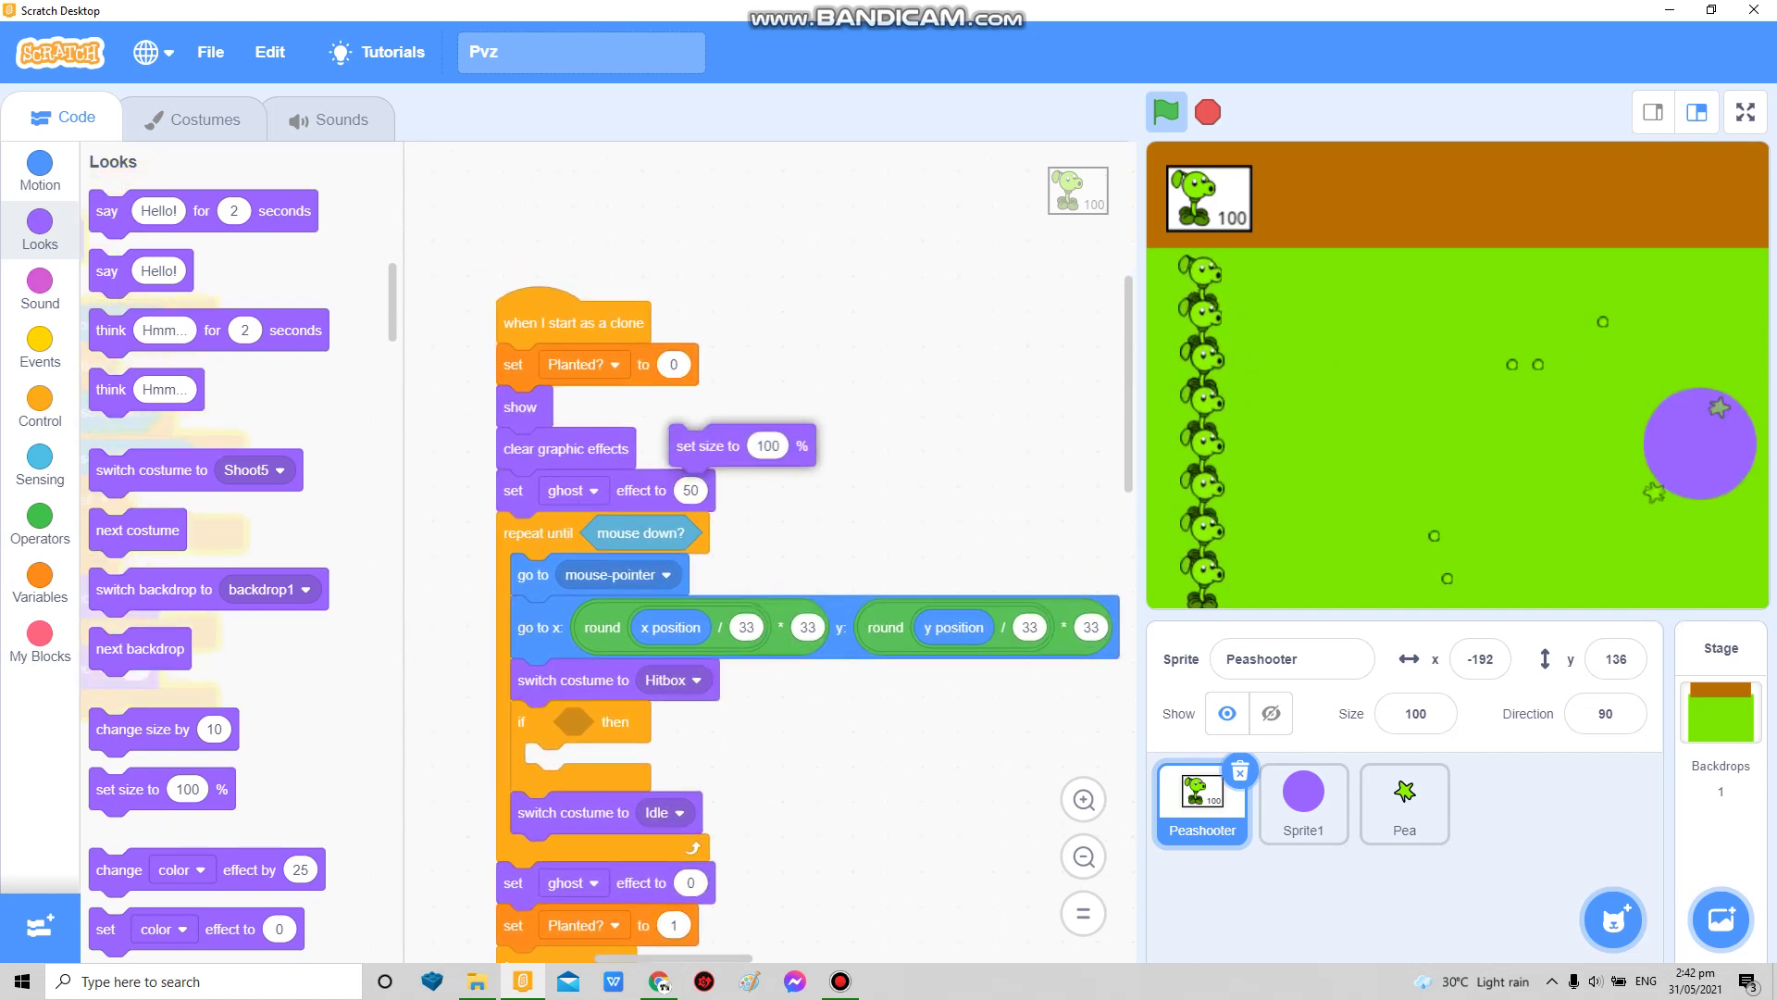
# Step: Add set size to 150% in the Peashooter clone script and set size to 100% in the flag script
pyautogui.moveTo(112, 789); pyautogui.dragTo(692, 446)
pyautogui.write('2')
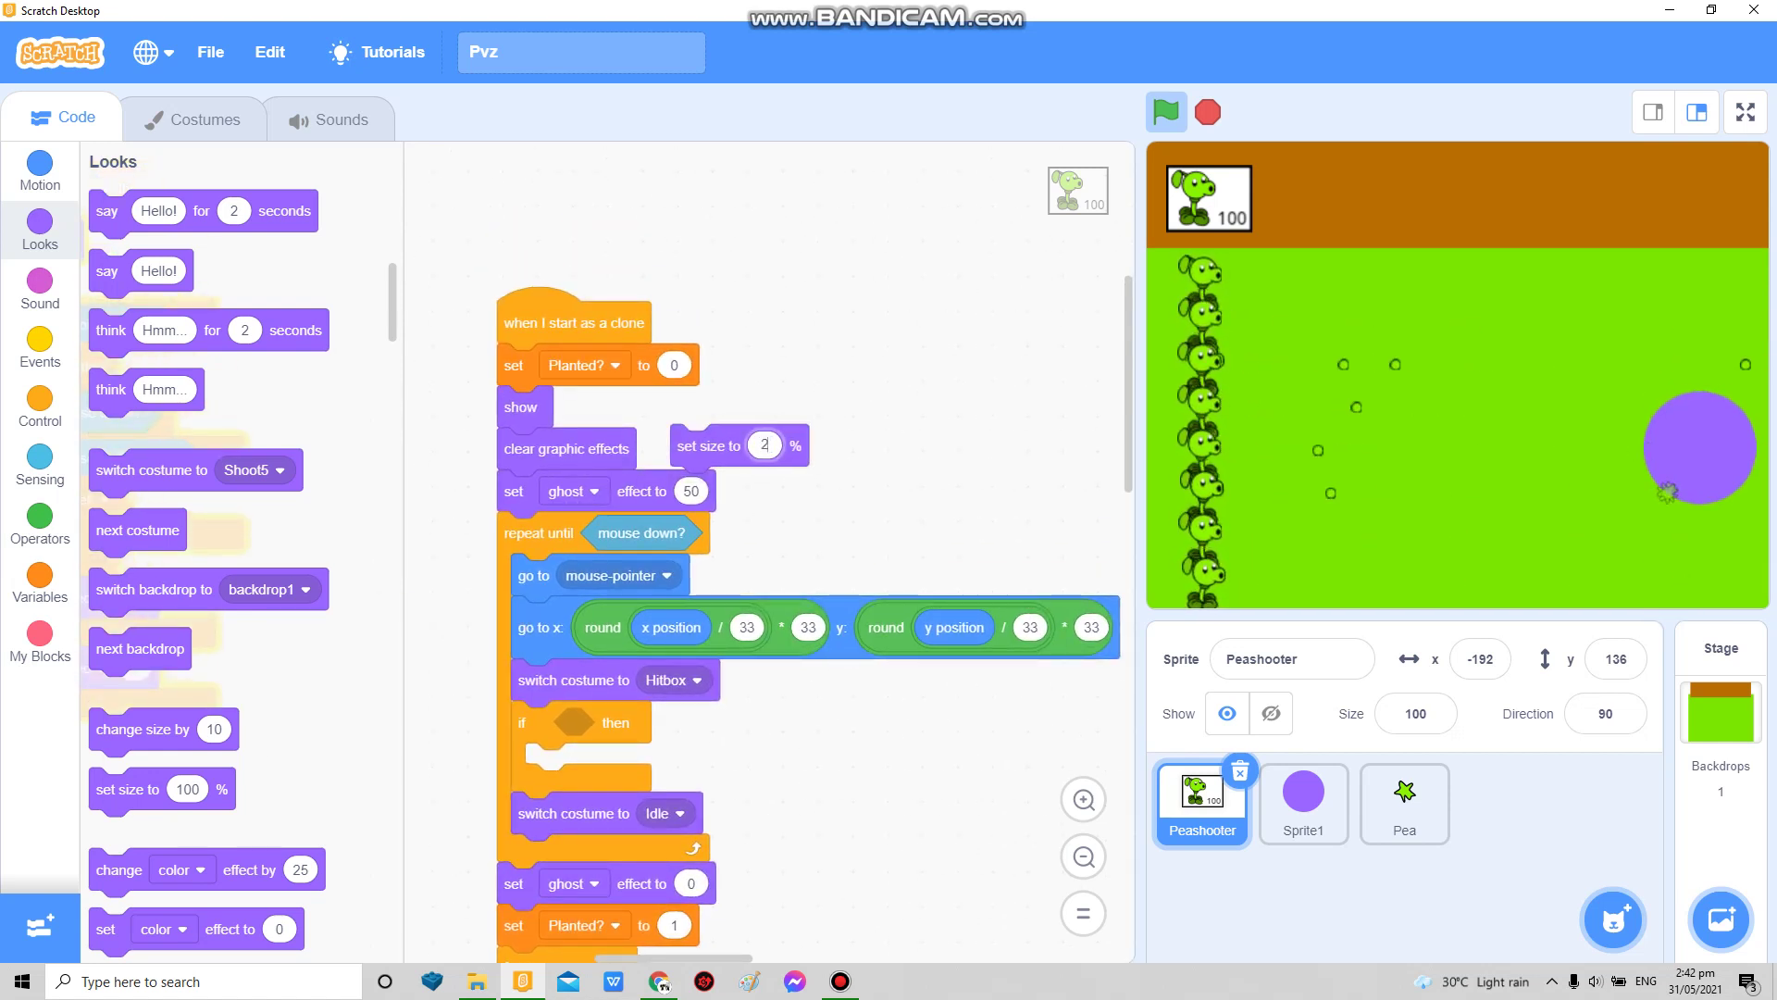
pyautogui.write('00')
pyautogui.click(705, 446)
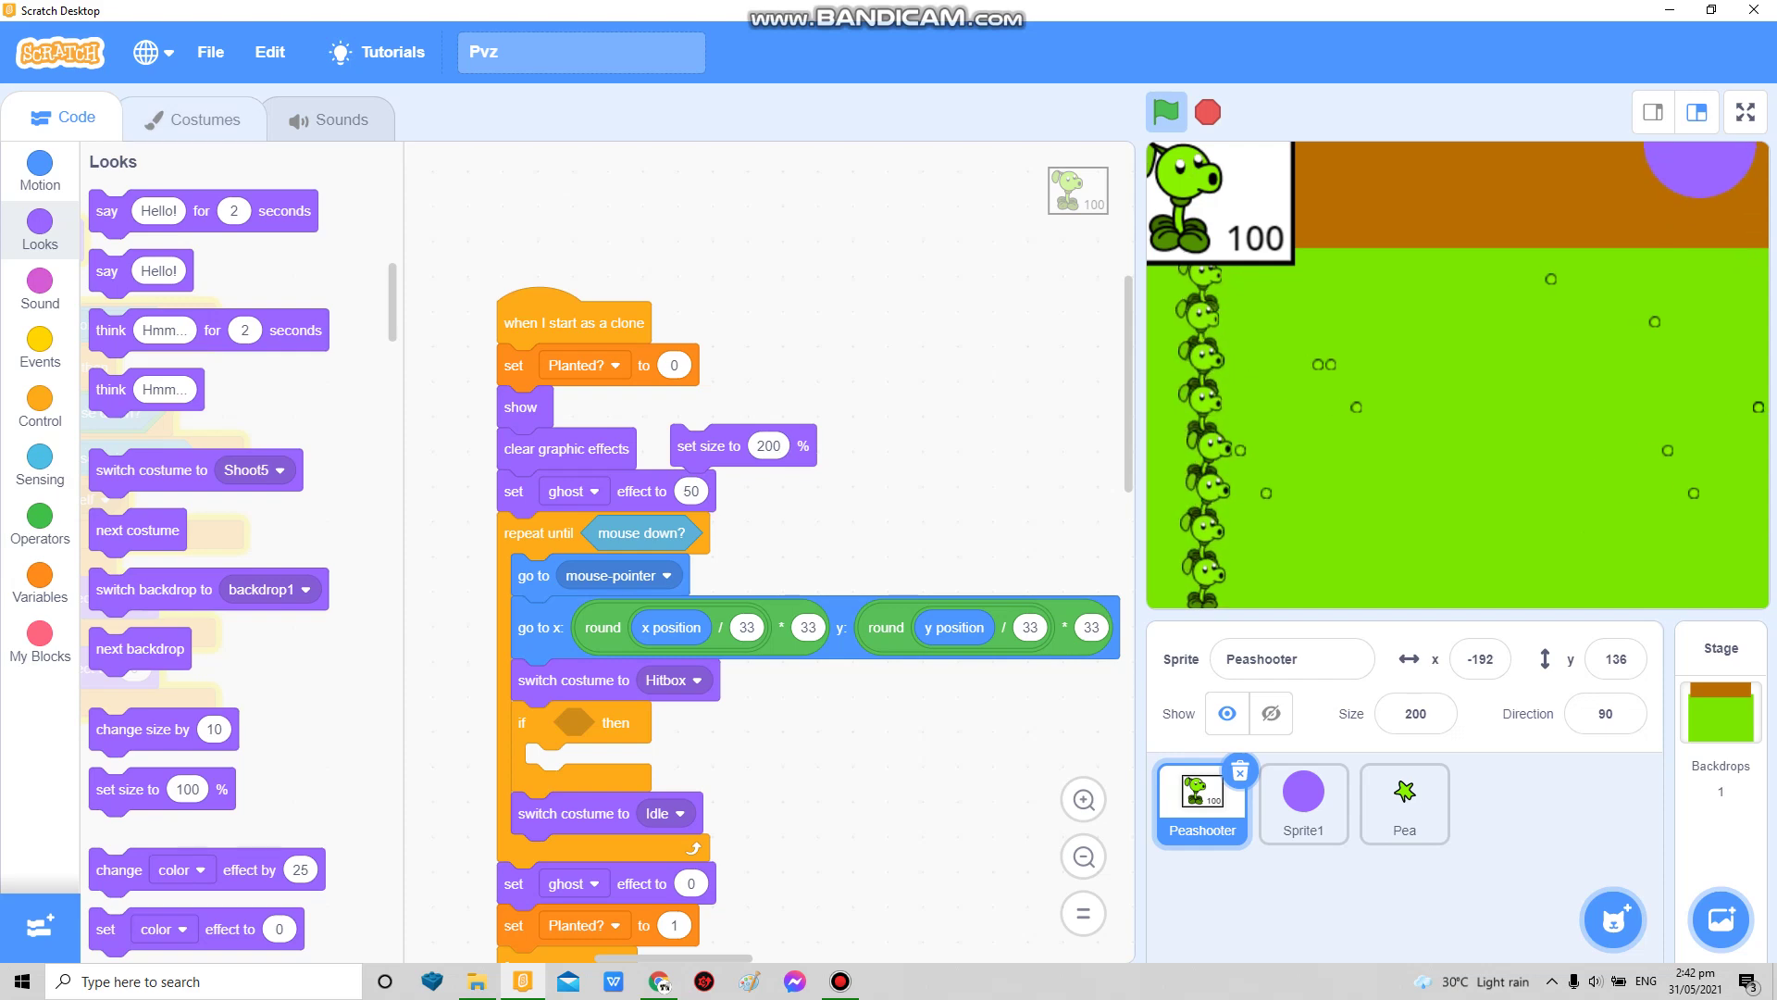
pyautogui.scroll(1, 815, 625)
pyautogui.moveTo(860, 495); pyautogui.dragTo(750, 508)
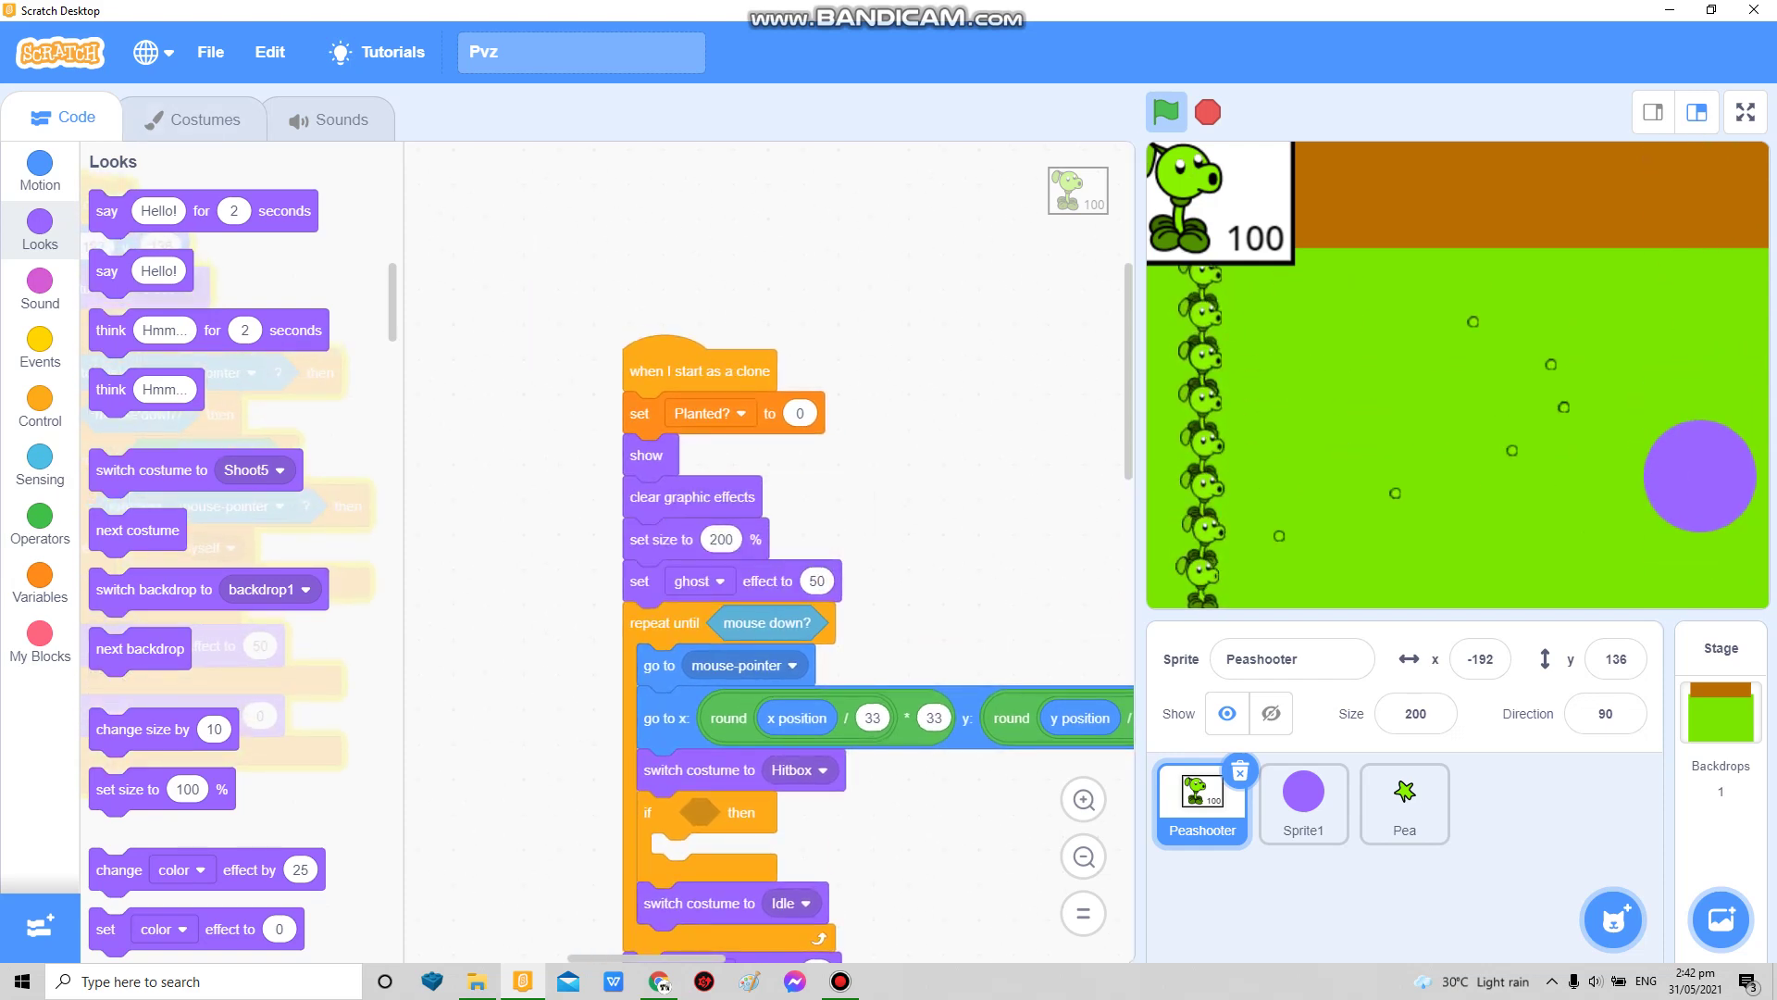
pyautogui.scroll(-5, 834, 625)
pyautogui.moveTo(106, 788); pyautogui.dragTo(659, 525)
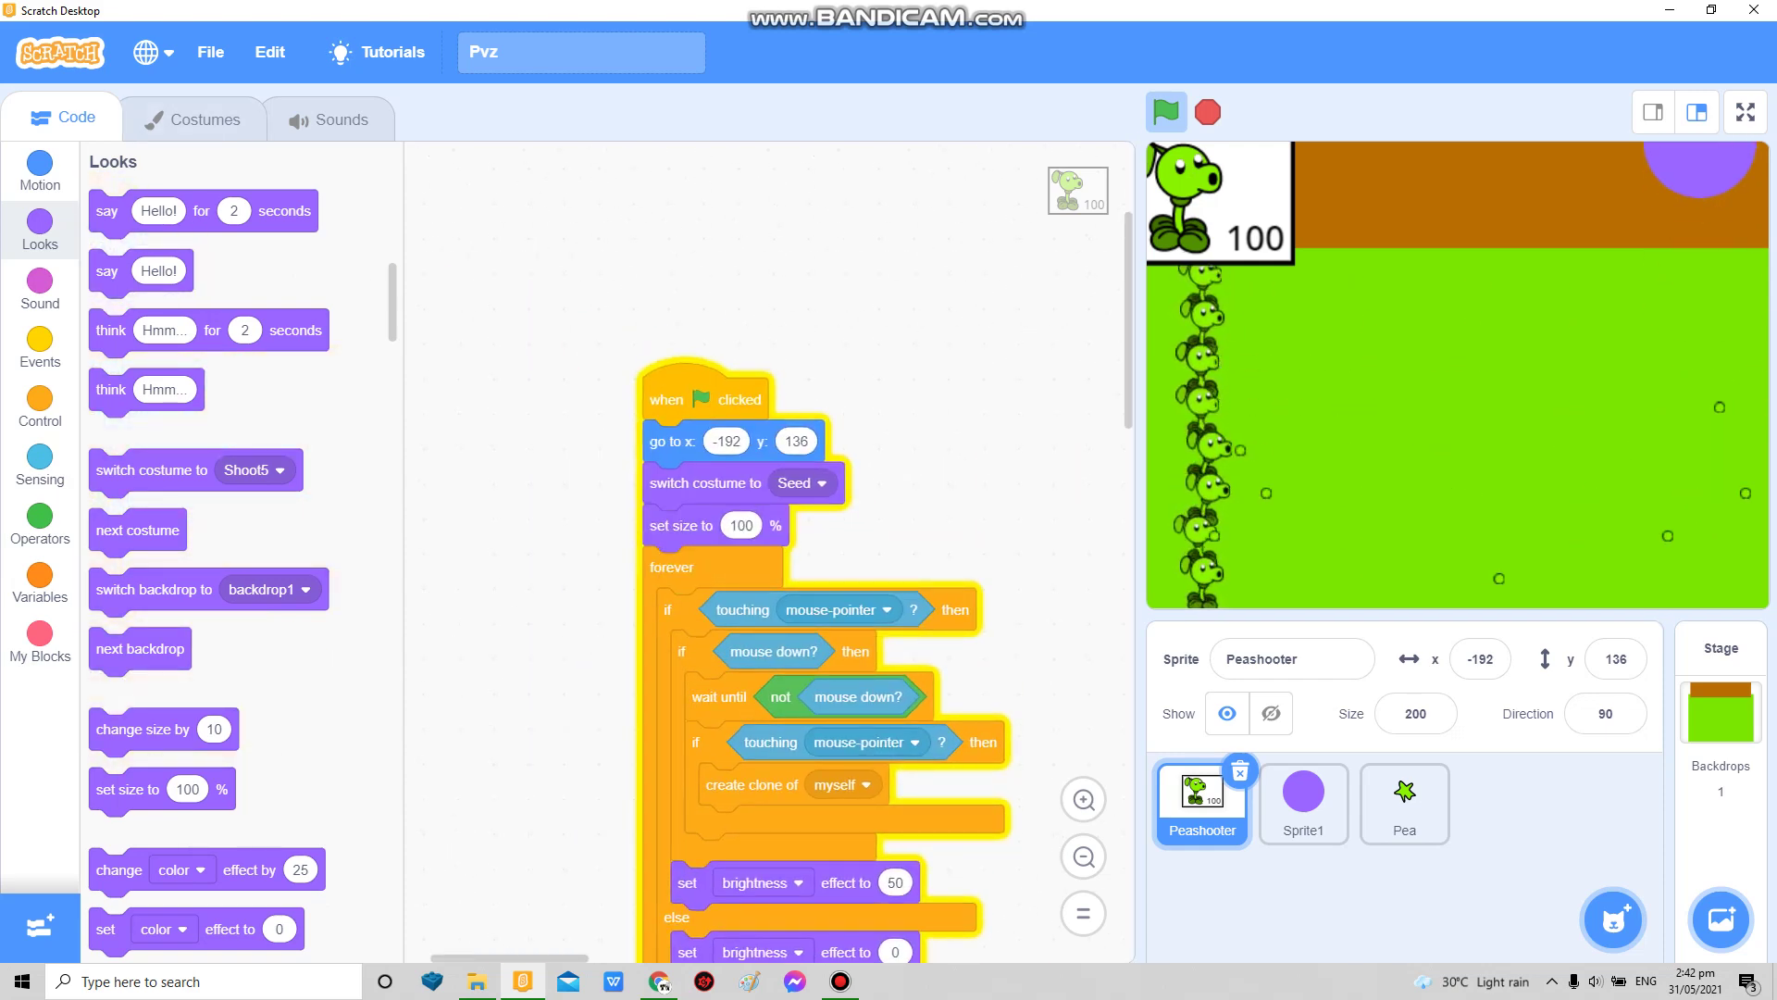
# Step: Test-run the sizes, adjust the clone's size value, and open the Stage backdrop for editing
pyautogui.click(1164, 111)
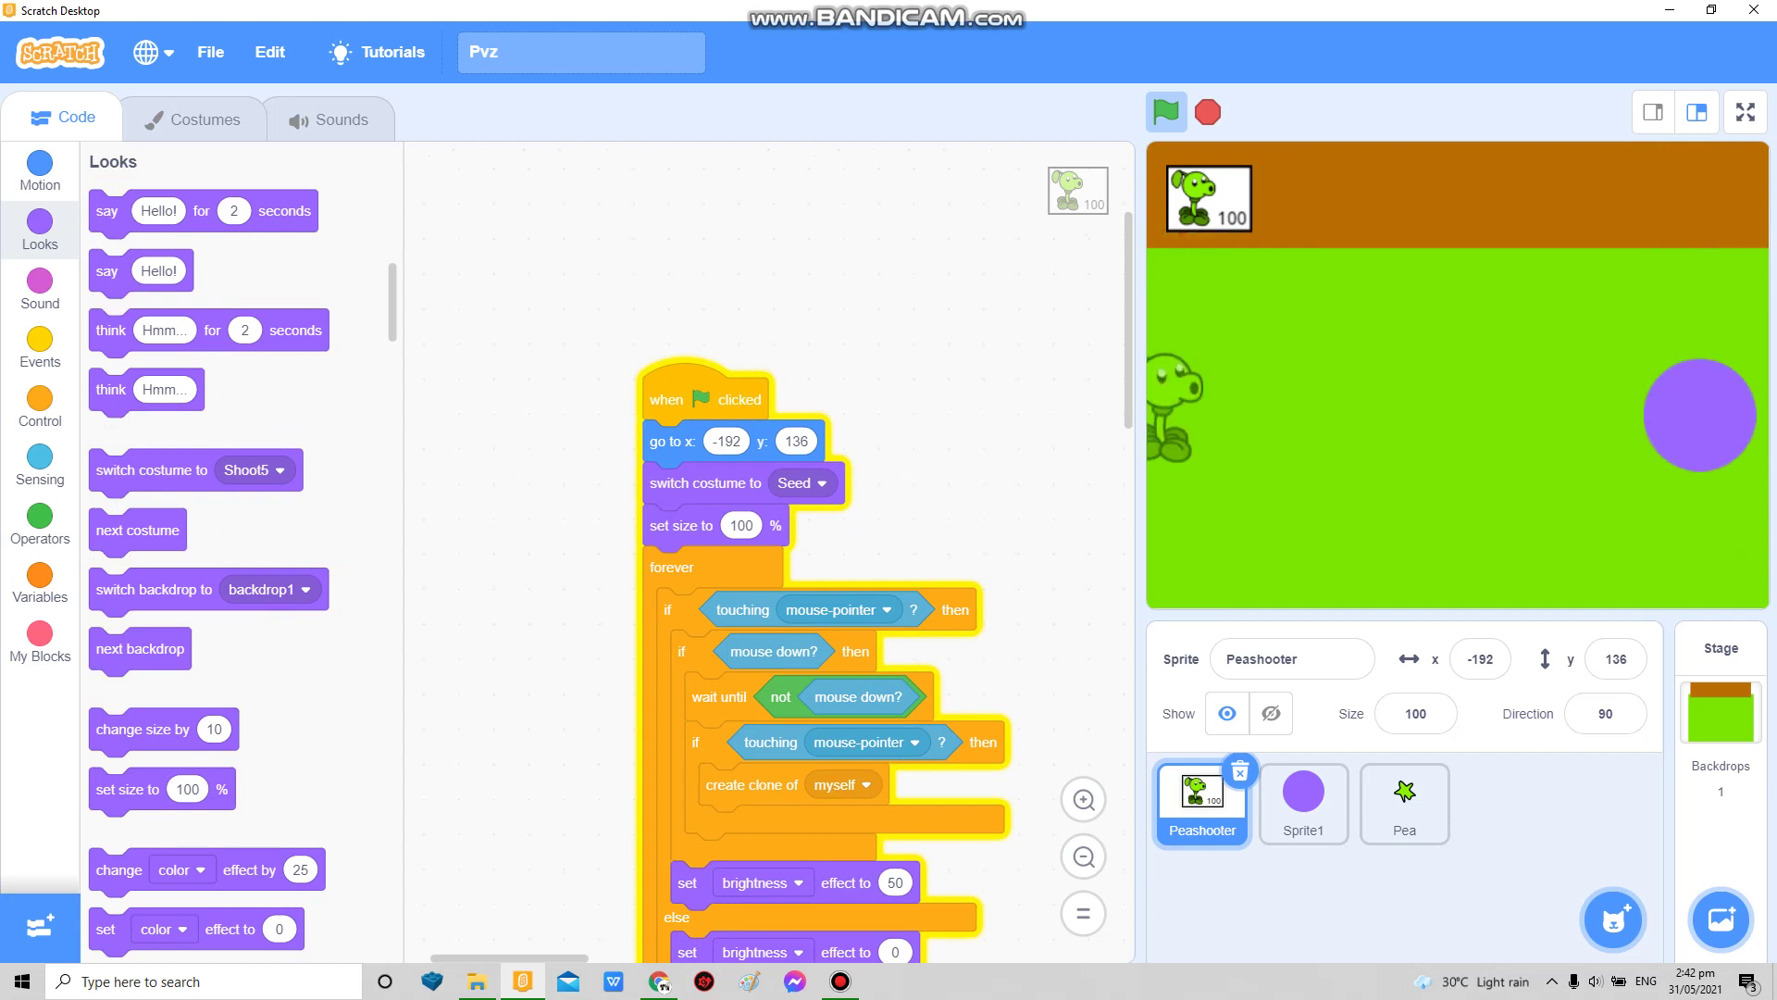
pyautogui.scroll(-5, 861, 625)
pyautogui.click(734, 606)
pyautogui.write('150')
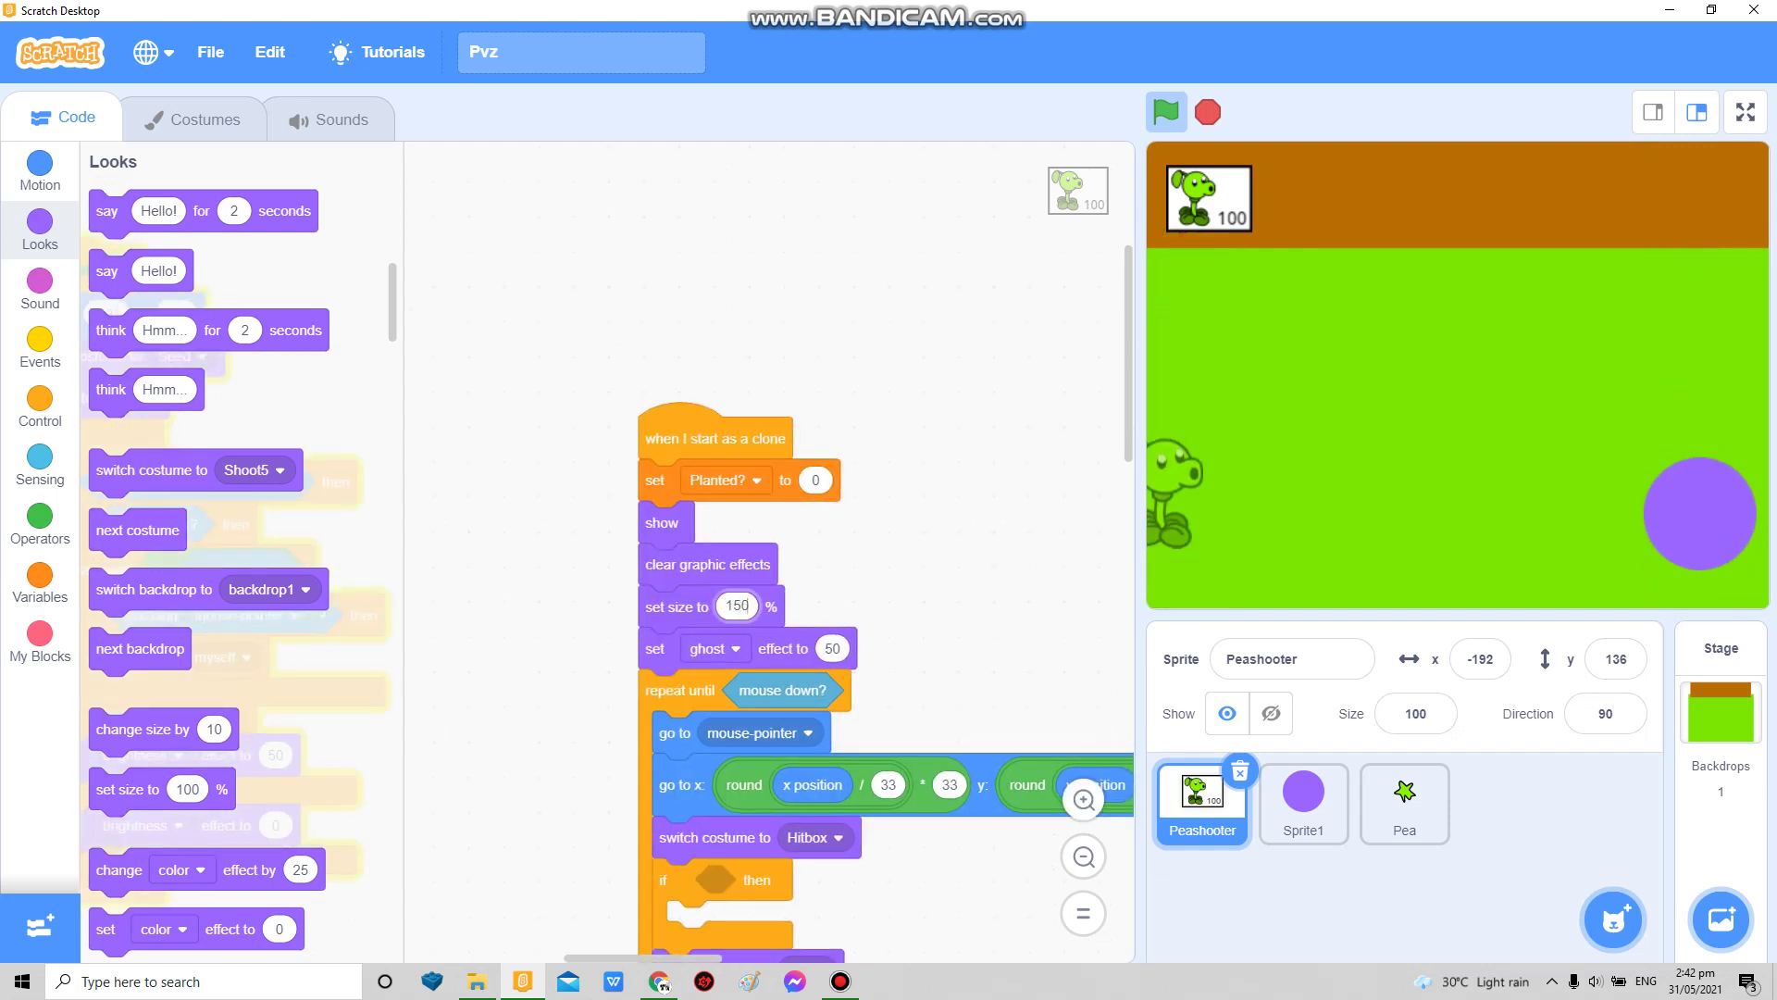
pyautogui.press('F12')
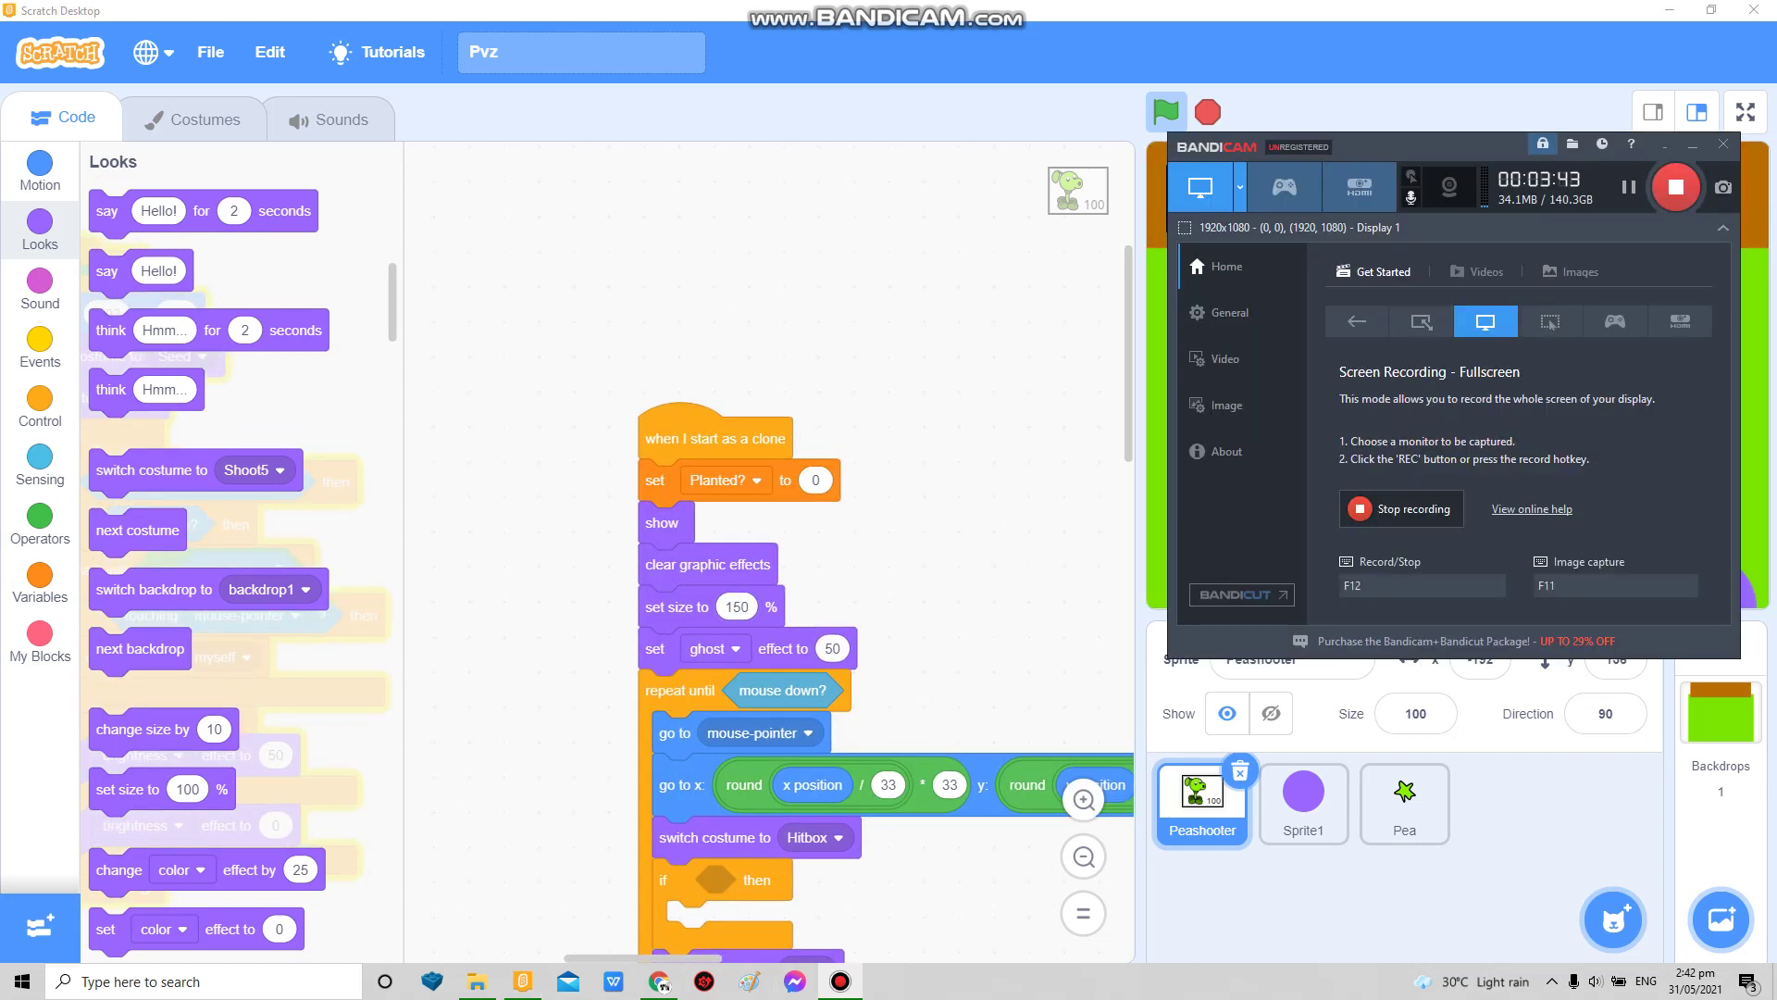
pyautogui.click(1720, 723)
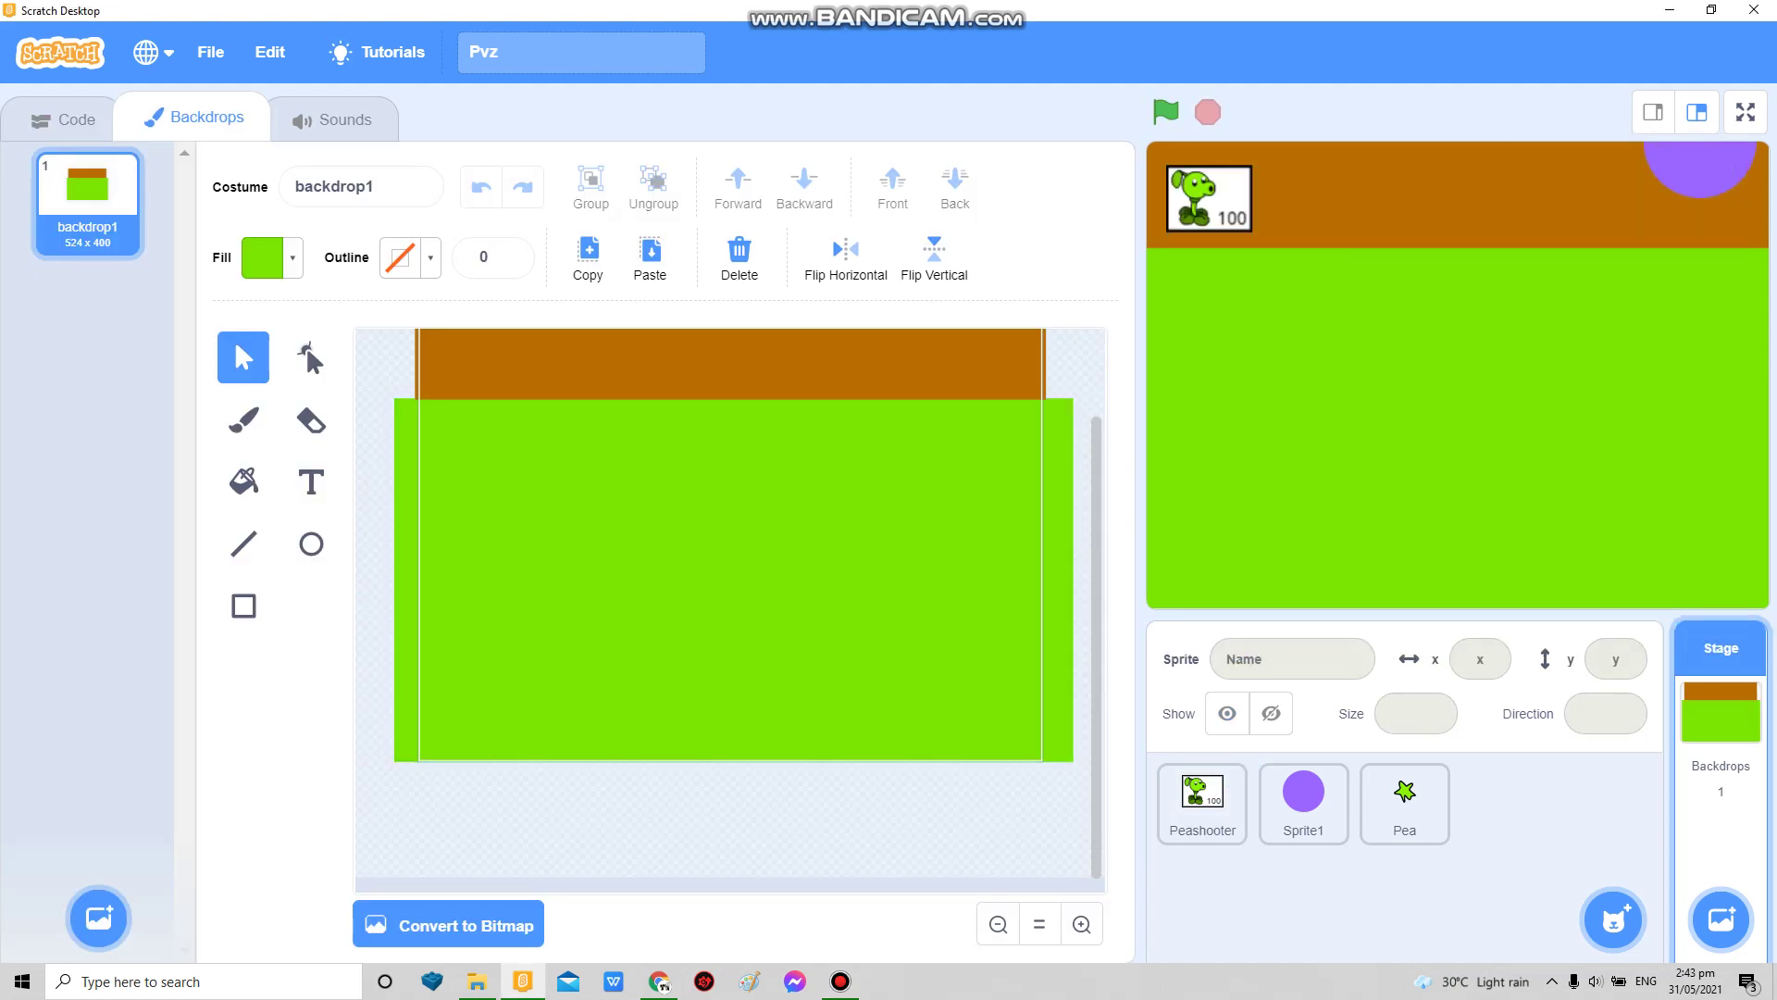
# Step: Make Peashooter's go to x/y round blocks divide and multiply by 56, then run the game full screen
pyautogui.click(733, 580)
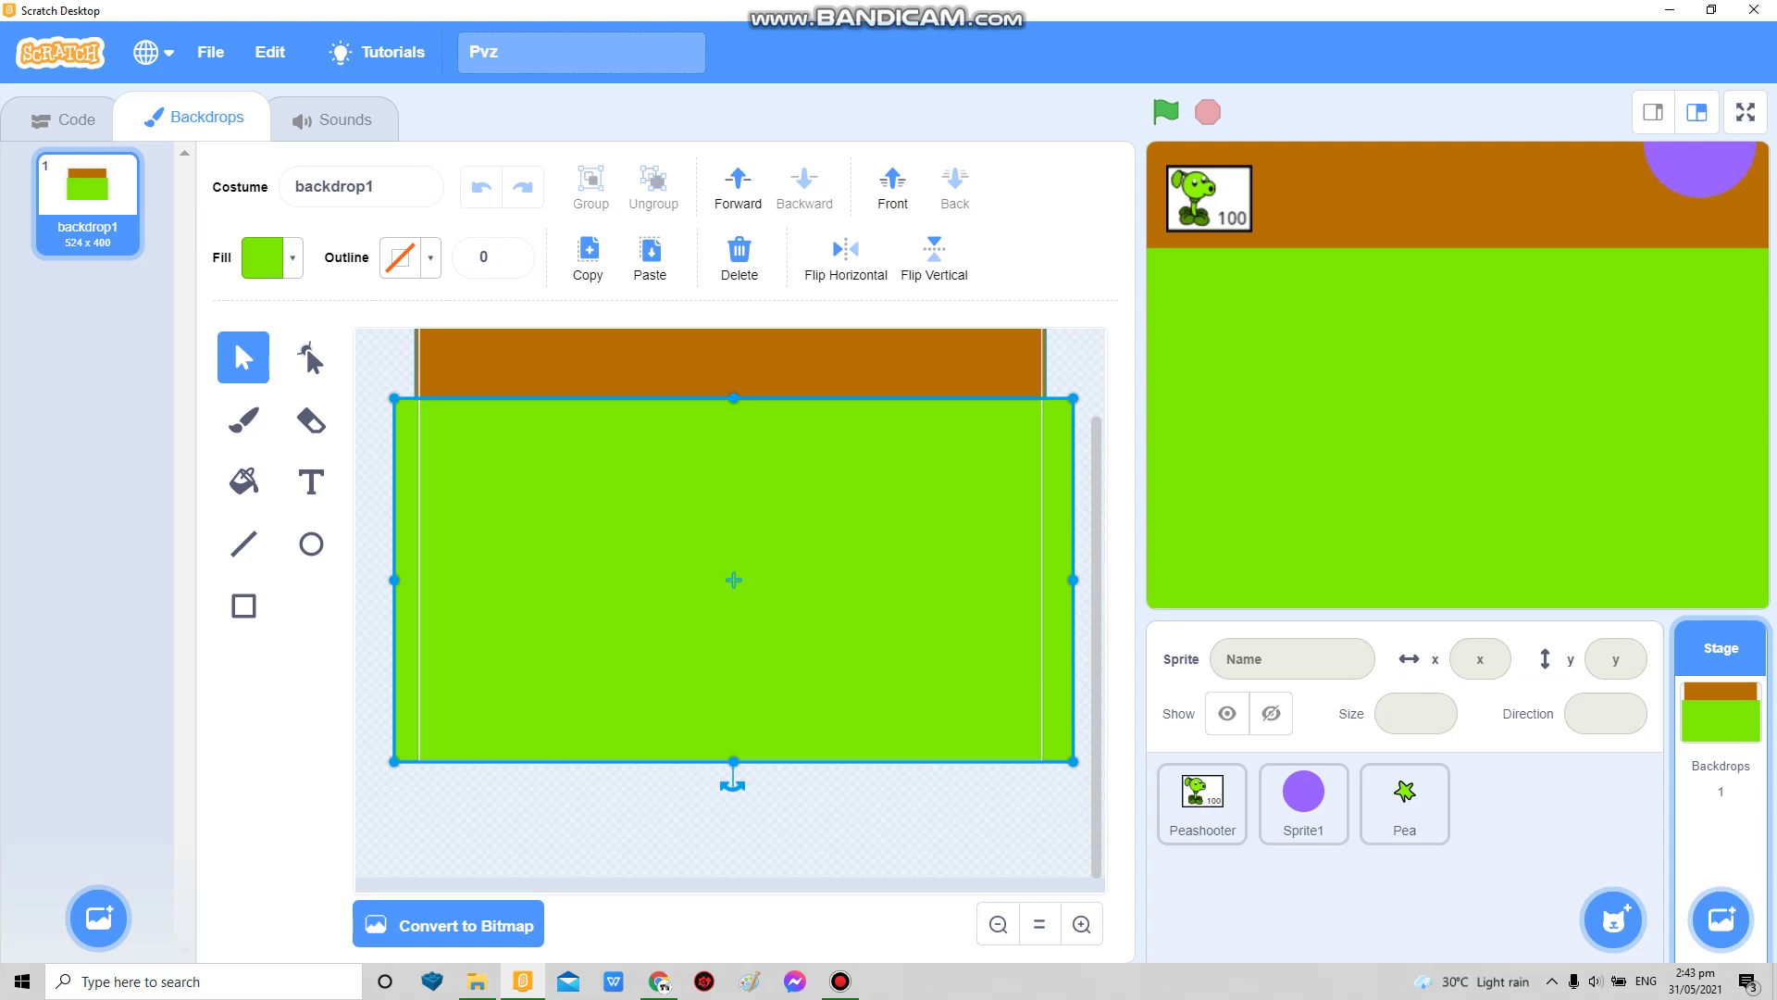
pyautogui.click(1203, 799)
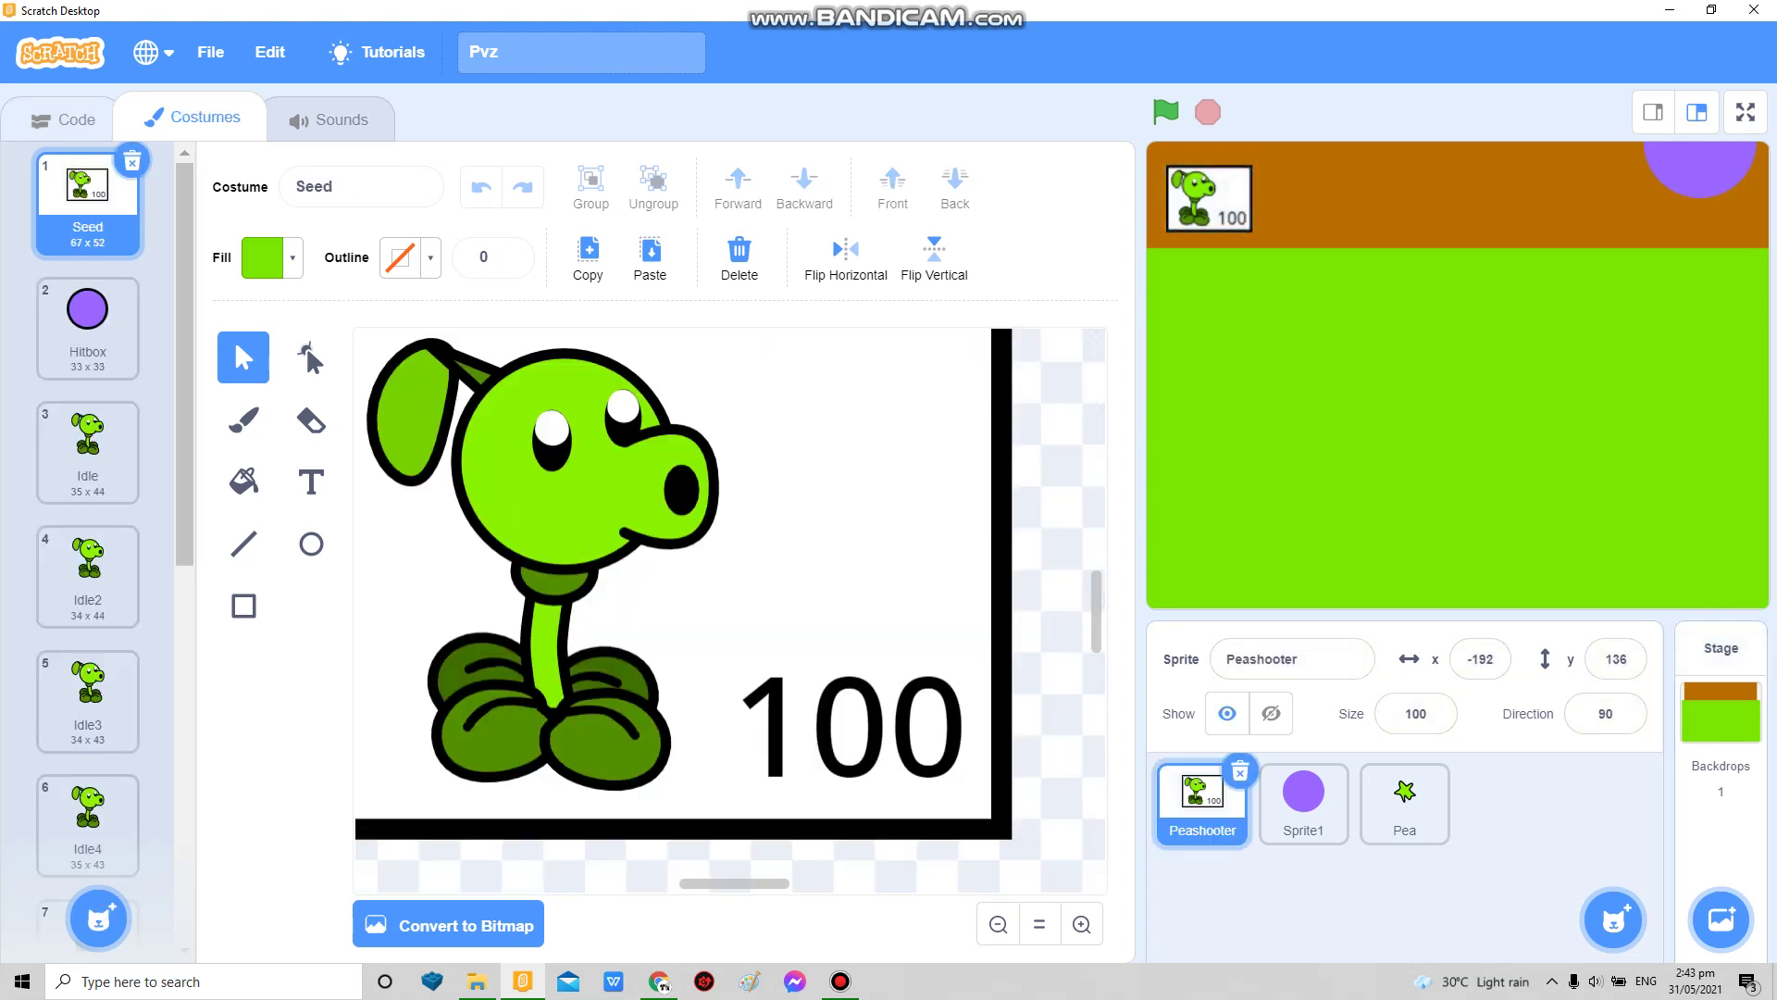
pyautogui.click(63, 119)
pyautogui.click(40, 525)
pyautogui.moveTo(472, 285); pyautogui.dragTo(101, 239)
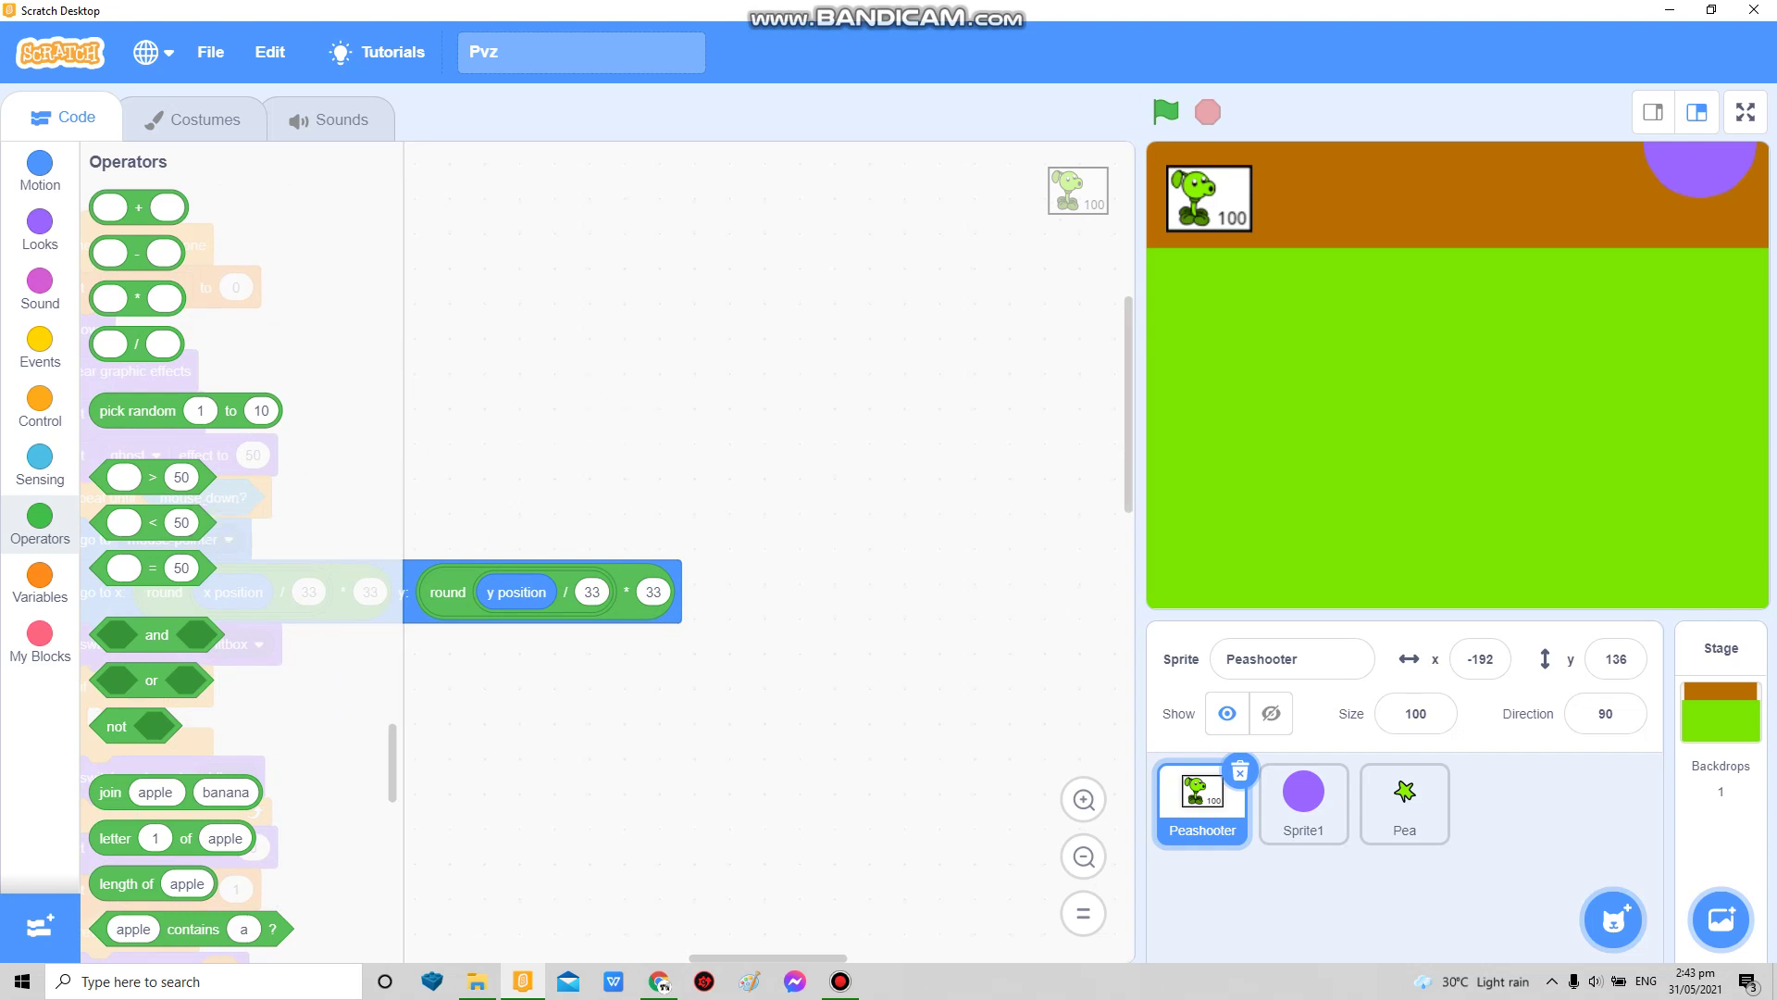
pyautogui.moveTo(100, 239); pyautogui.dragTo(412, 206)
pyautogui.write('56')
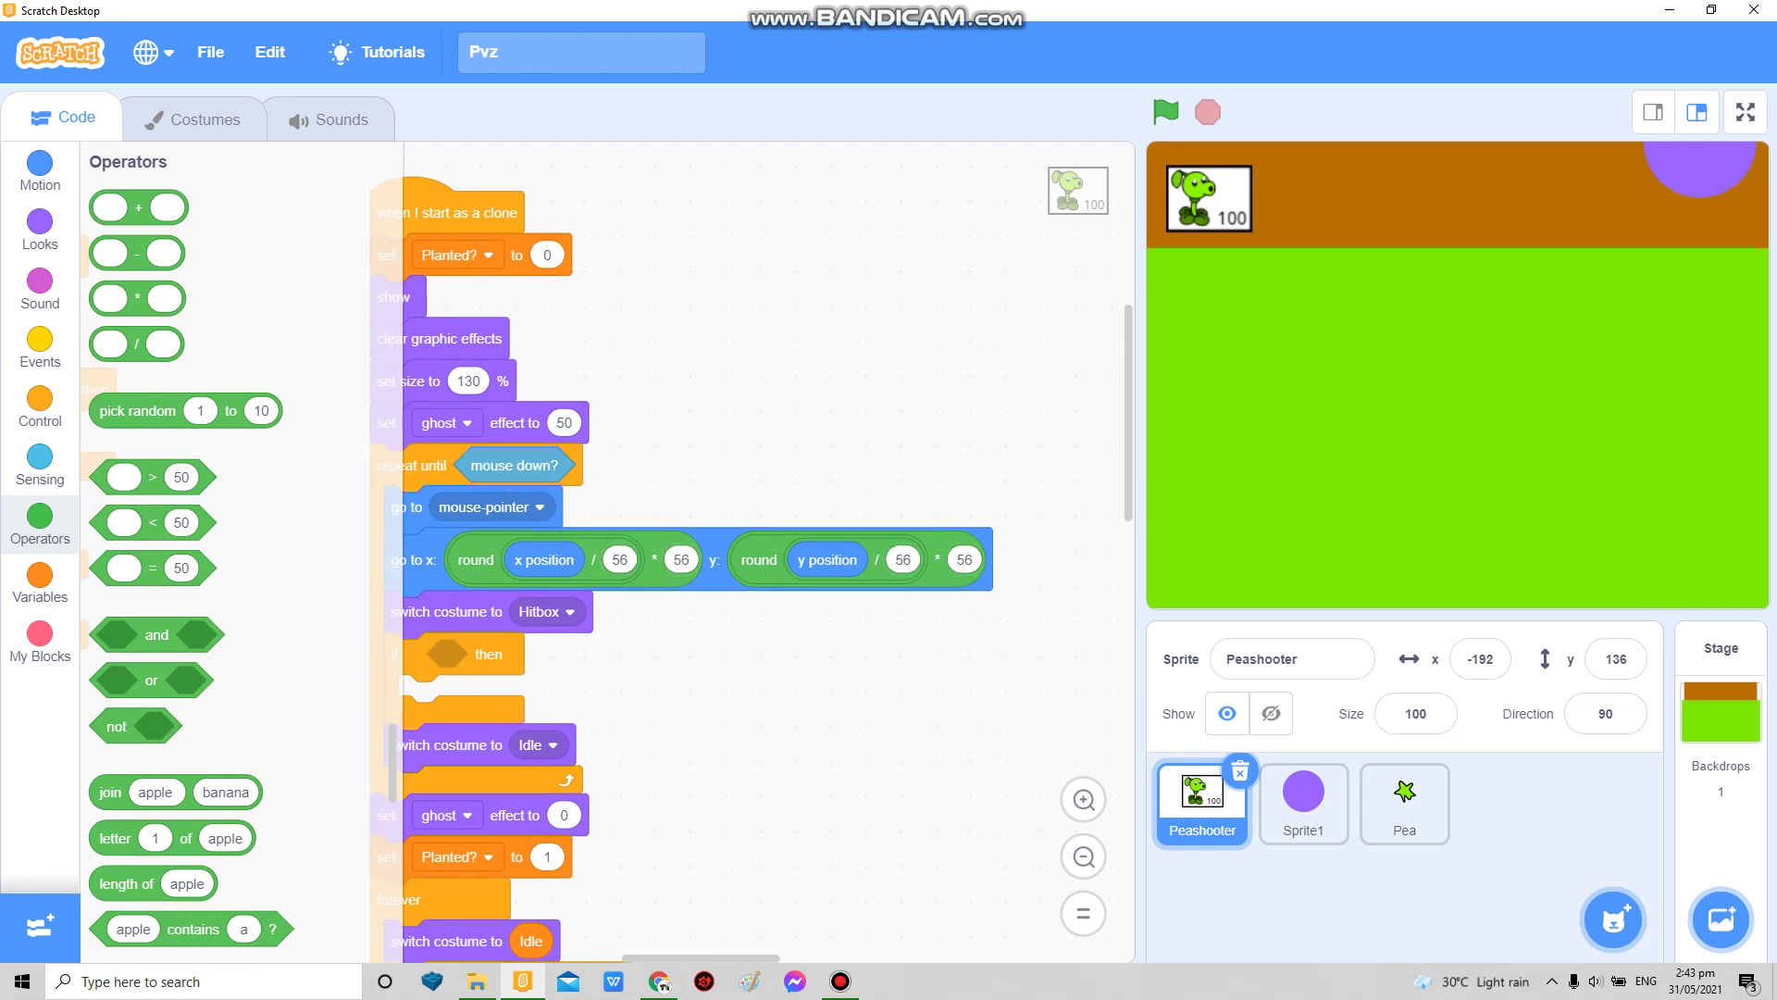
pyautogui.click(1165, 112)
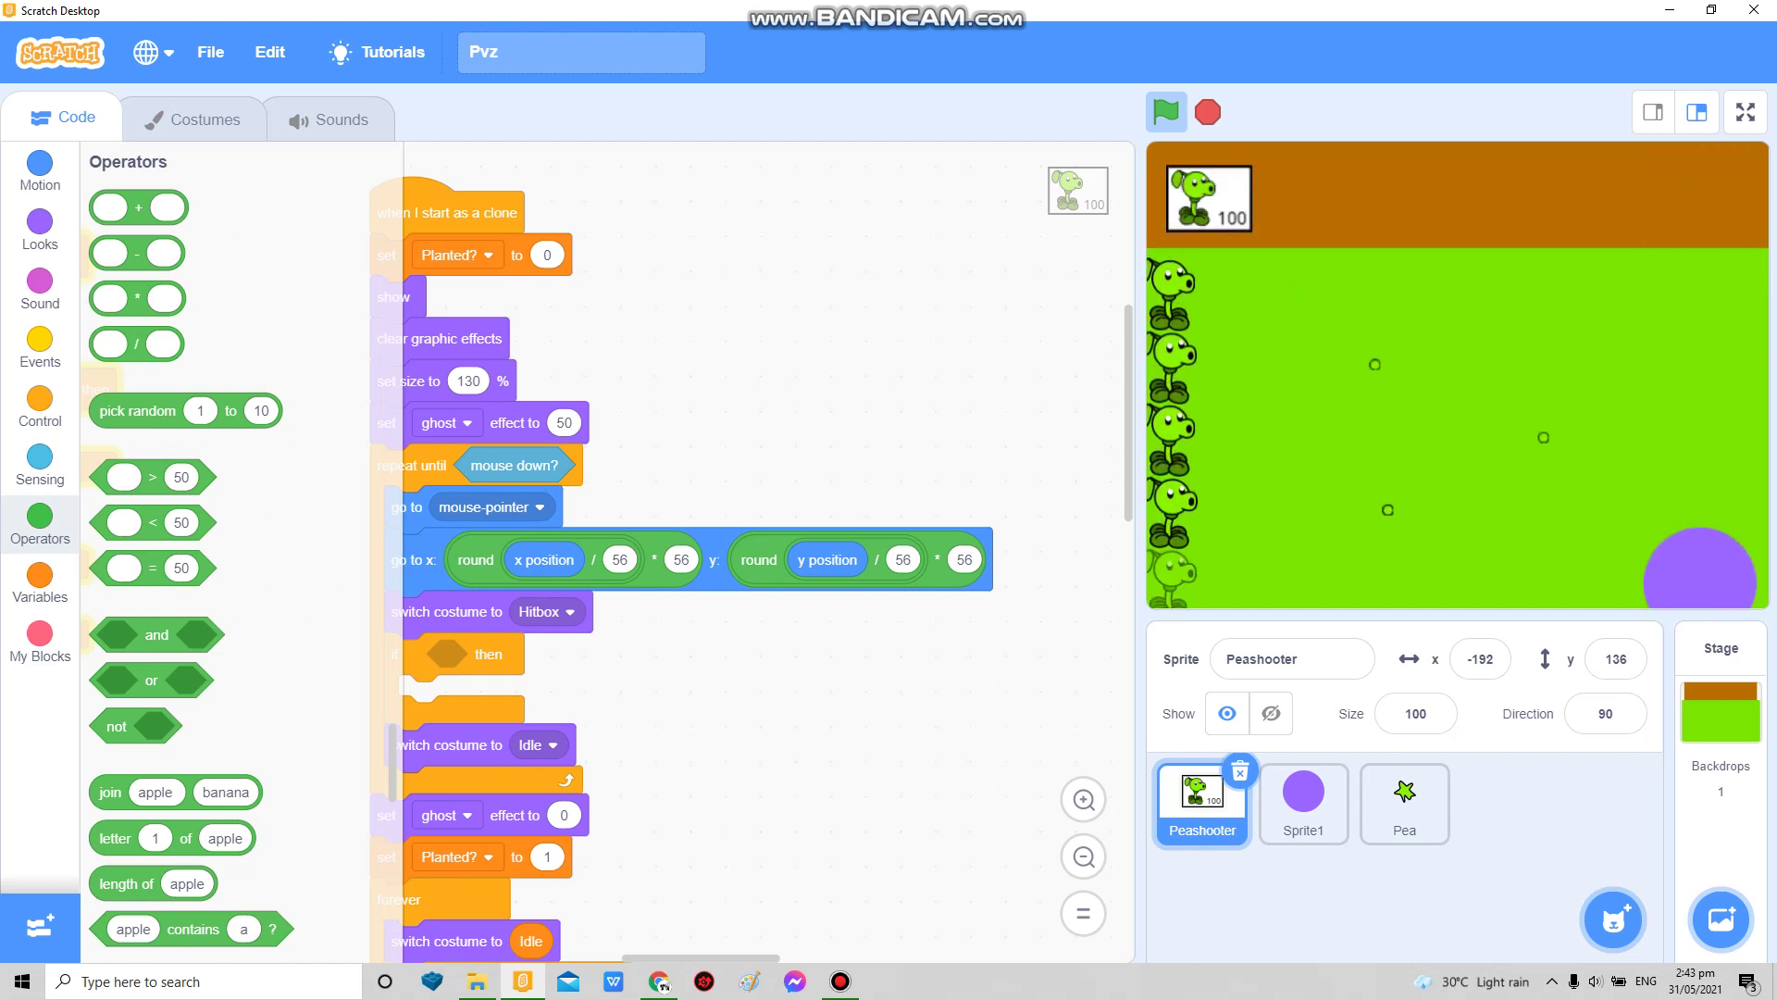
pyautogui.click(1745, 111)
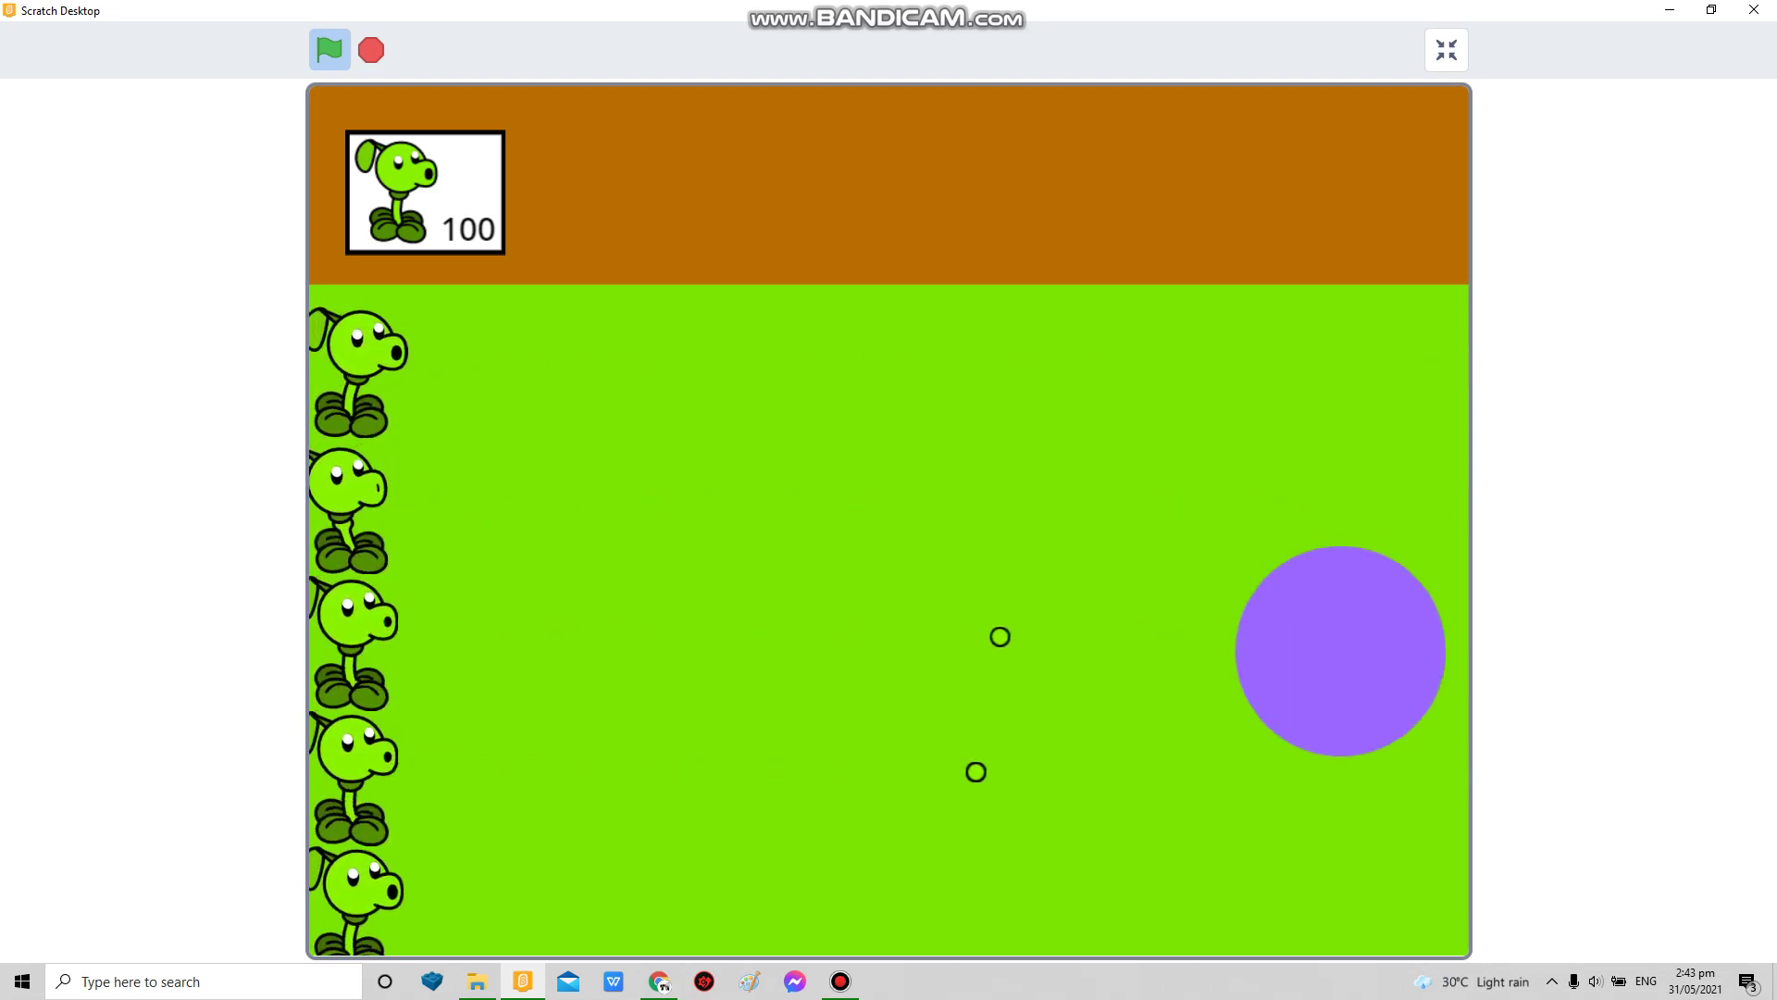
pyautogui.press('Escape')
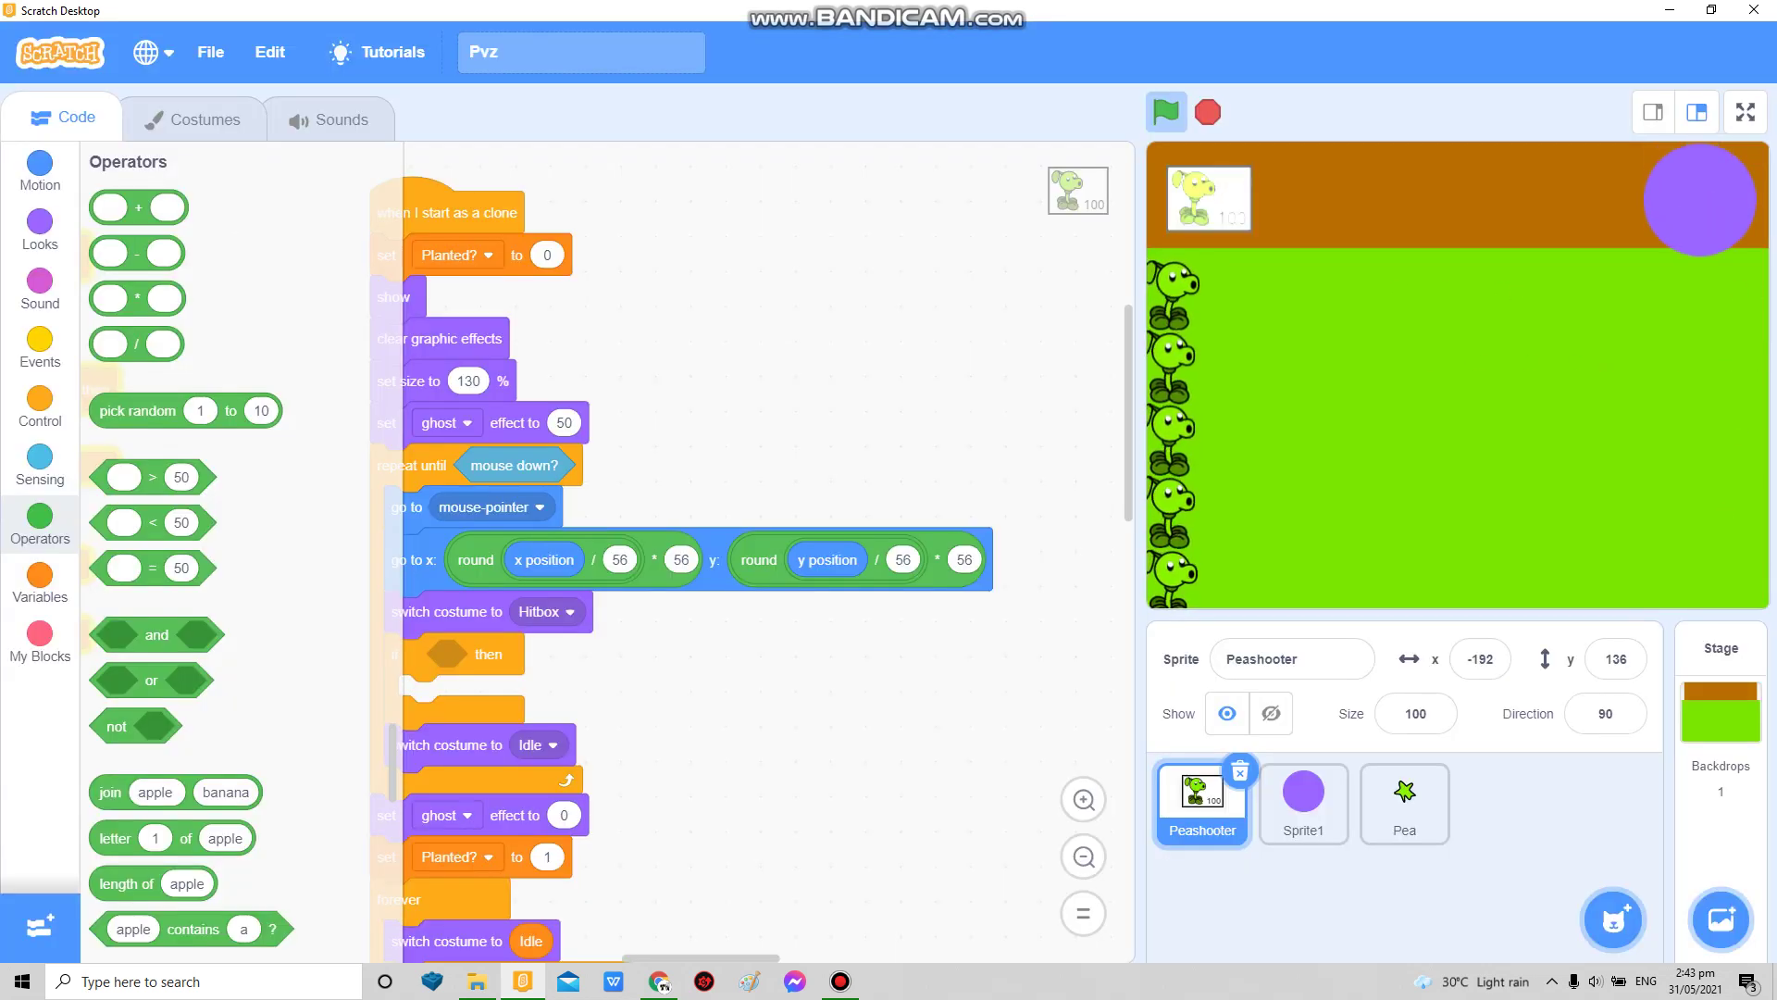
pyautogui.moveTo(444, 211)
pyautogui.mouseDown()
pyautogui.moveTo(134, 209)
pyautogui.moveTo(675, 160)
pyautogui.mouseUp()
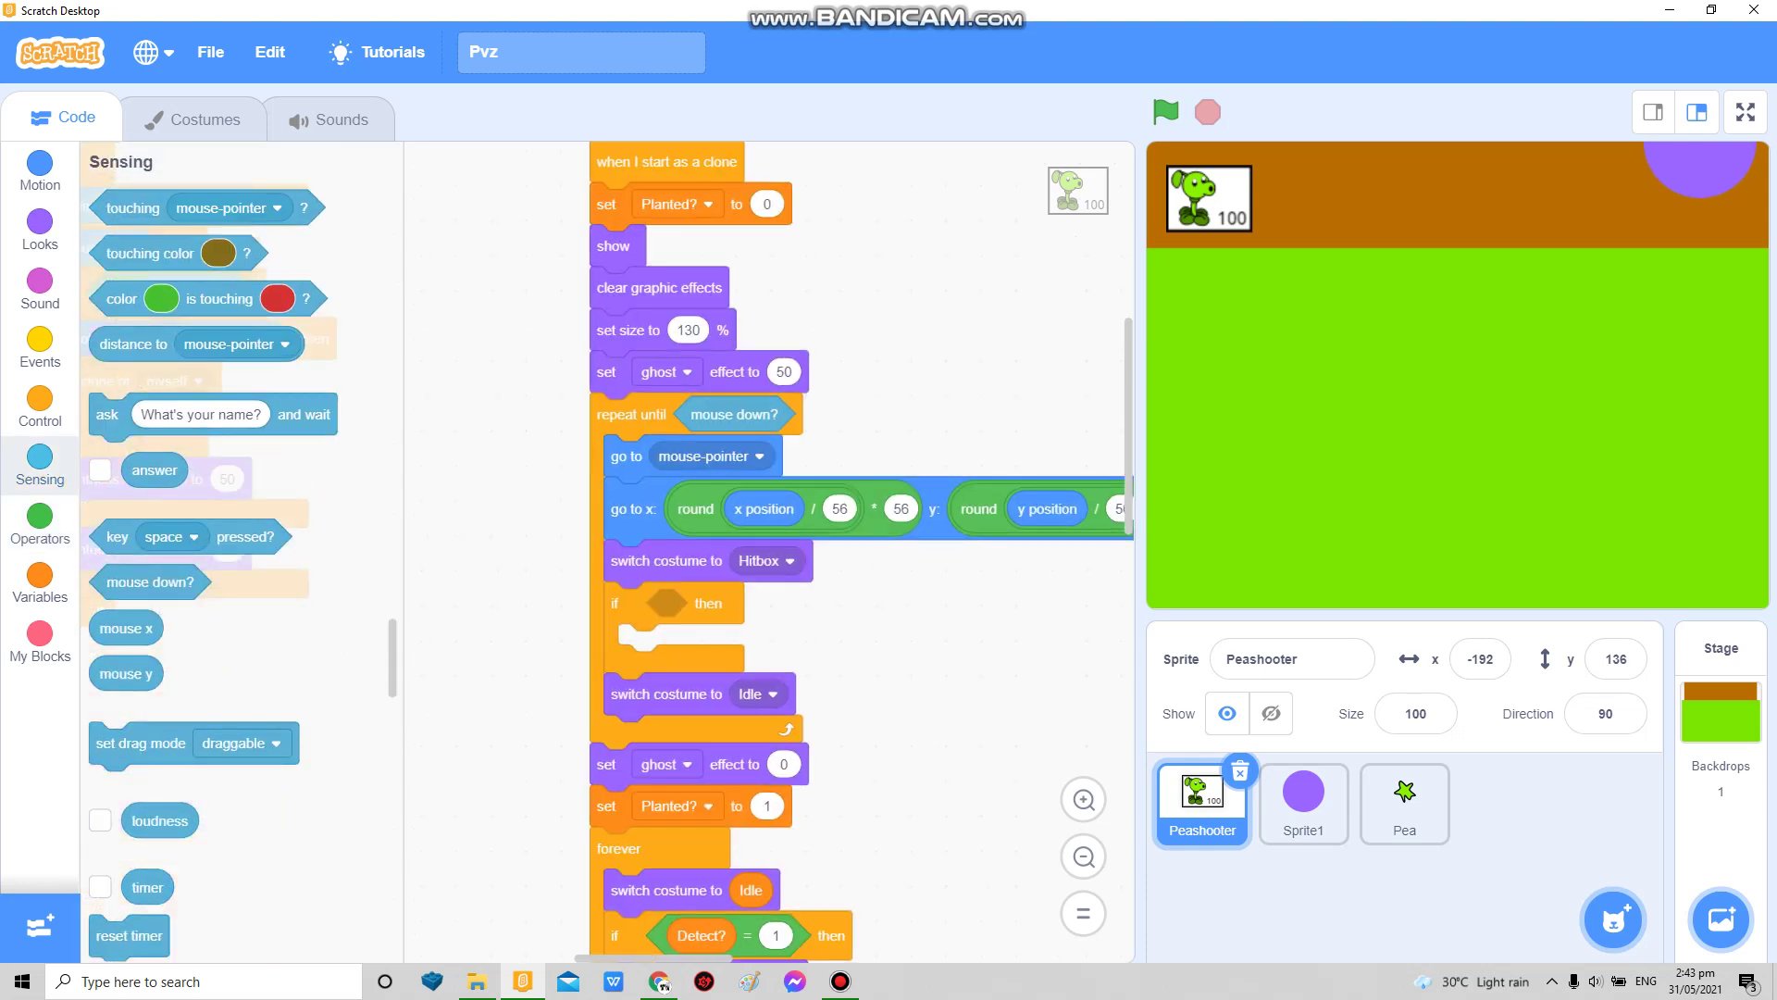
# Step: Set Sprite1's touching check to Peashooter and copy that block onto the Peashooter sprite
pyautogui.click(1302, 799)
pyautogui.click(259, 206)
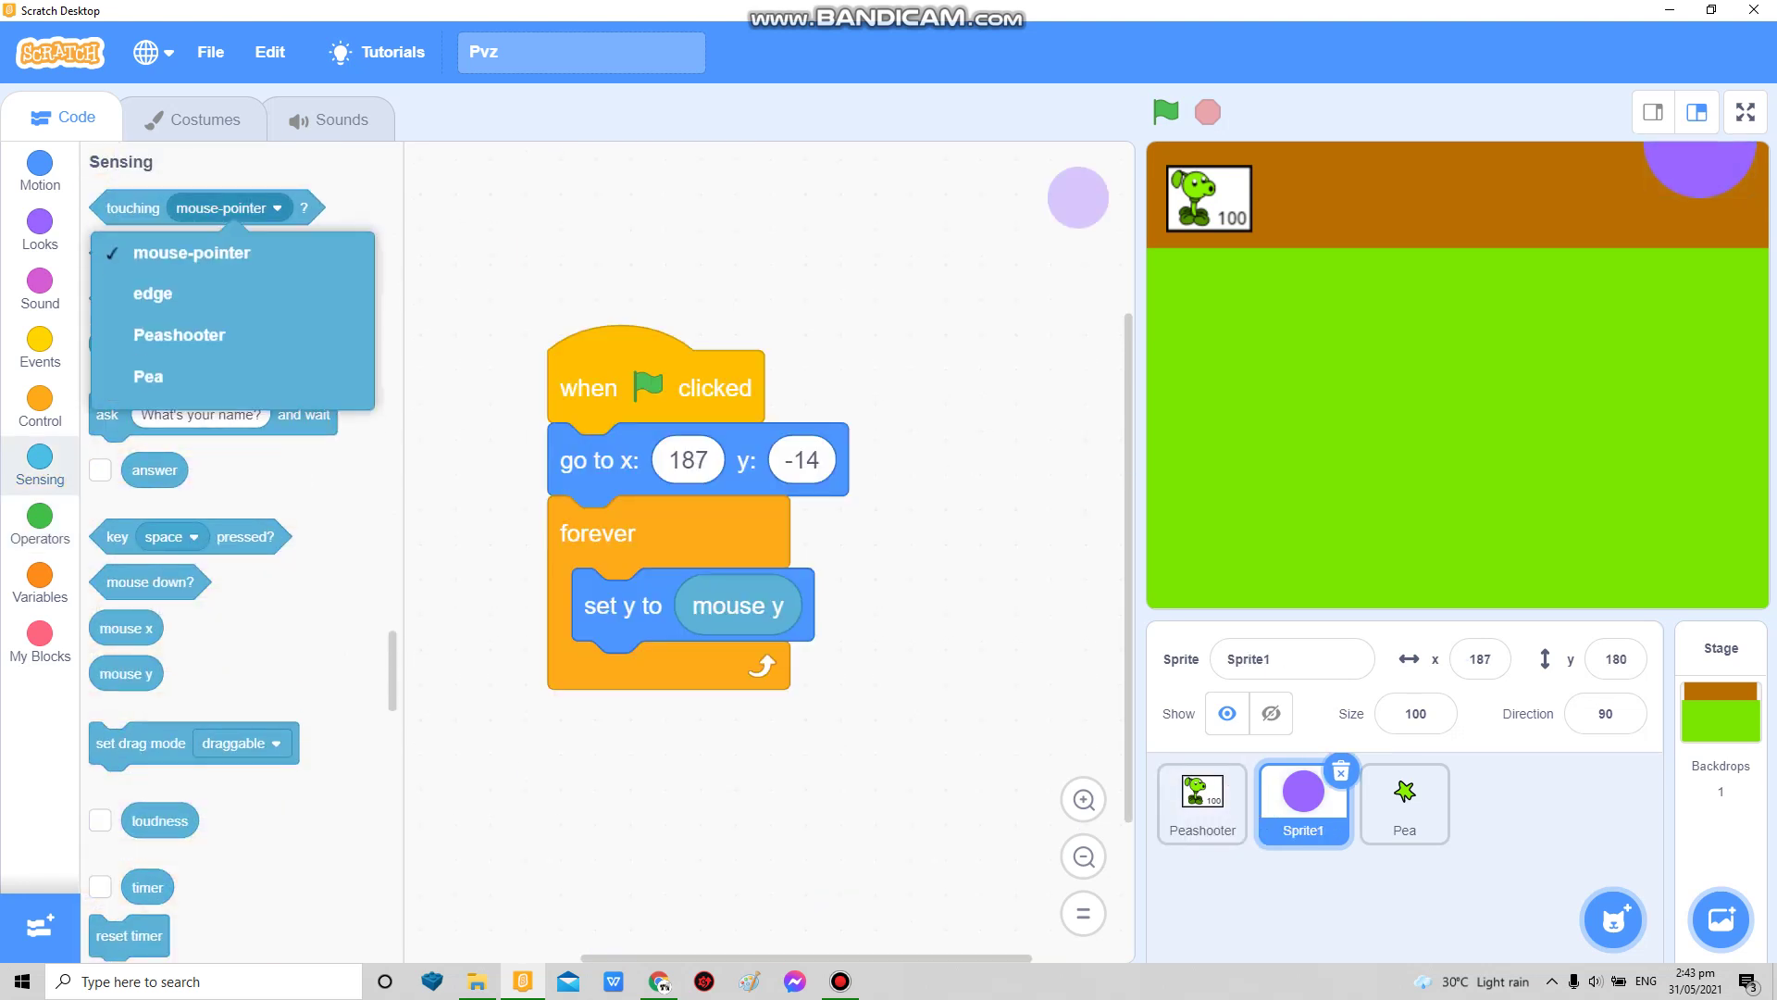
pyautogui.click(181, 364)
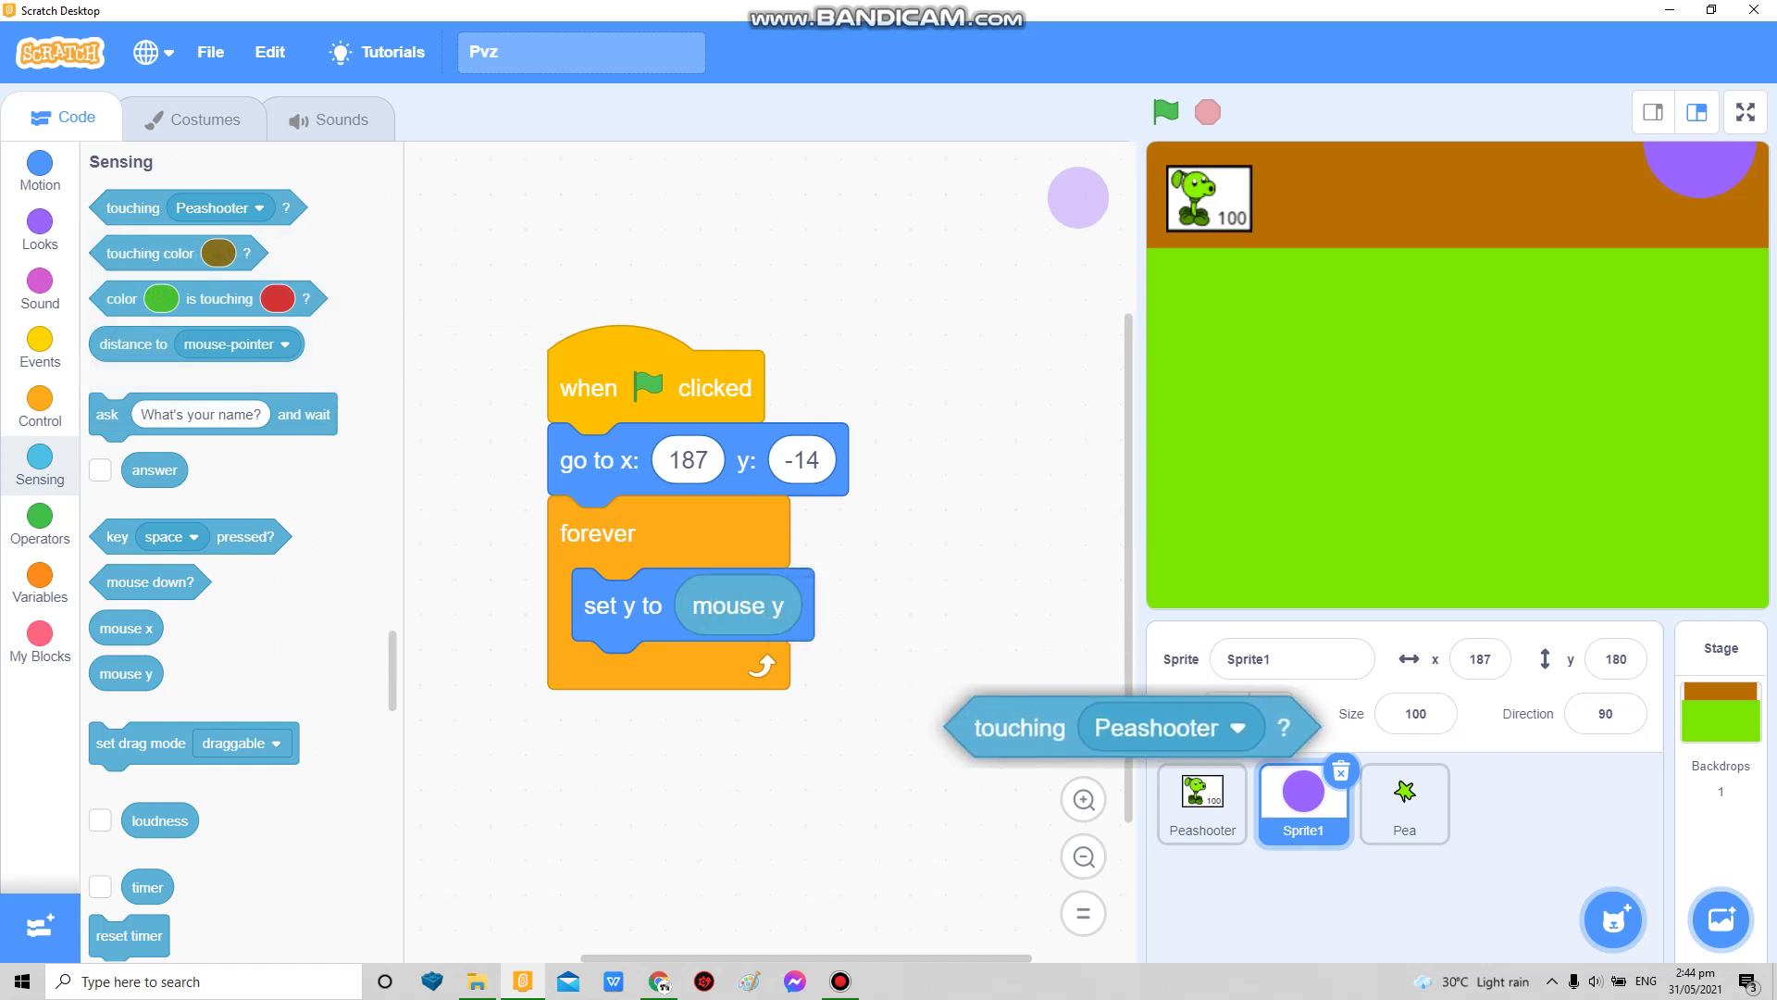
pyautogui.moveTo(133, 207); pyautogui.dragTo(1203, 805)
# Step: In Peashooter's code, move the copied touching Peashooter block beside the clone script
pyautogui.click(1203, 798)
pyautogui.click(1085, 855)
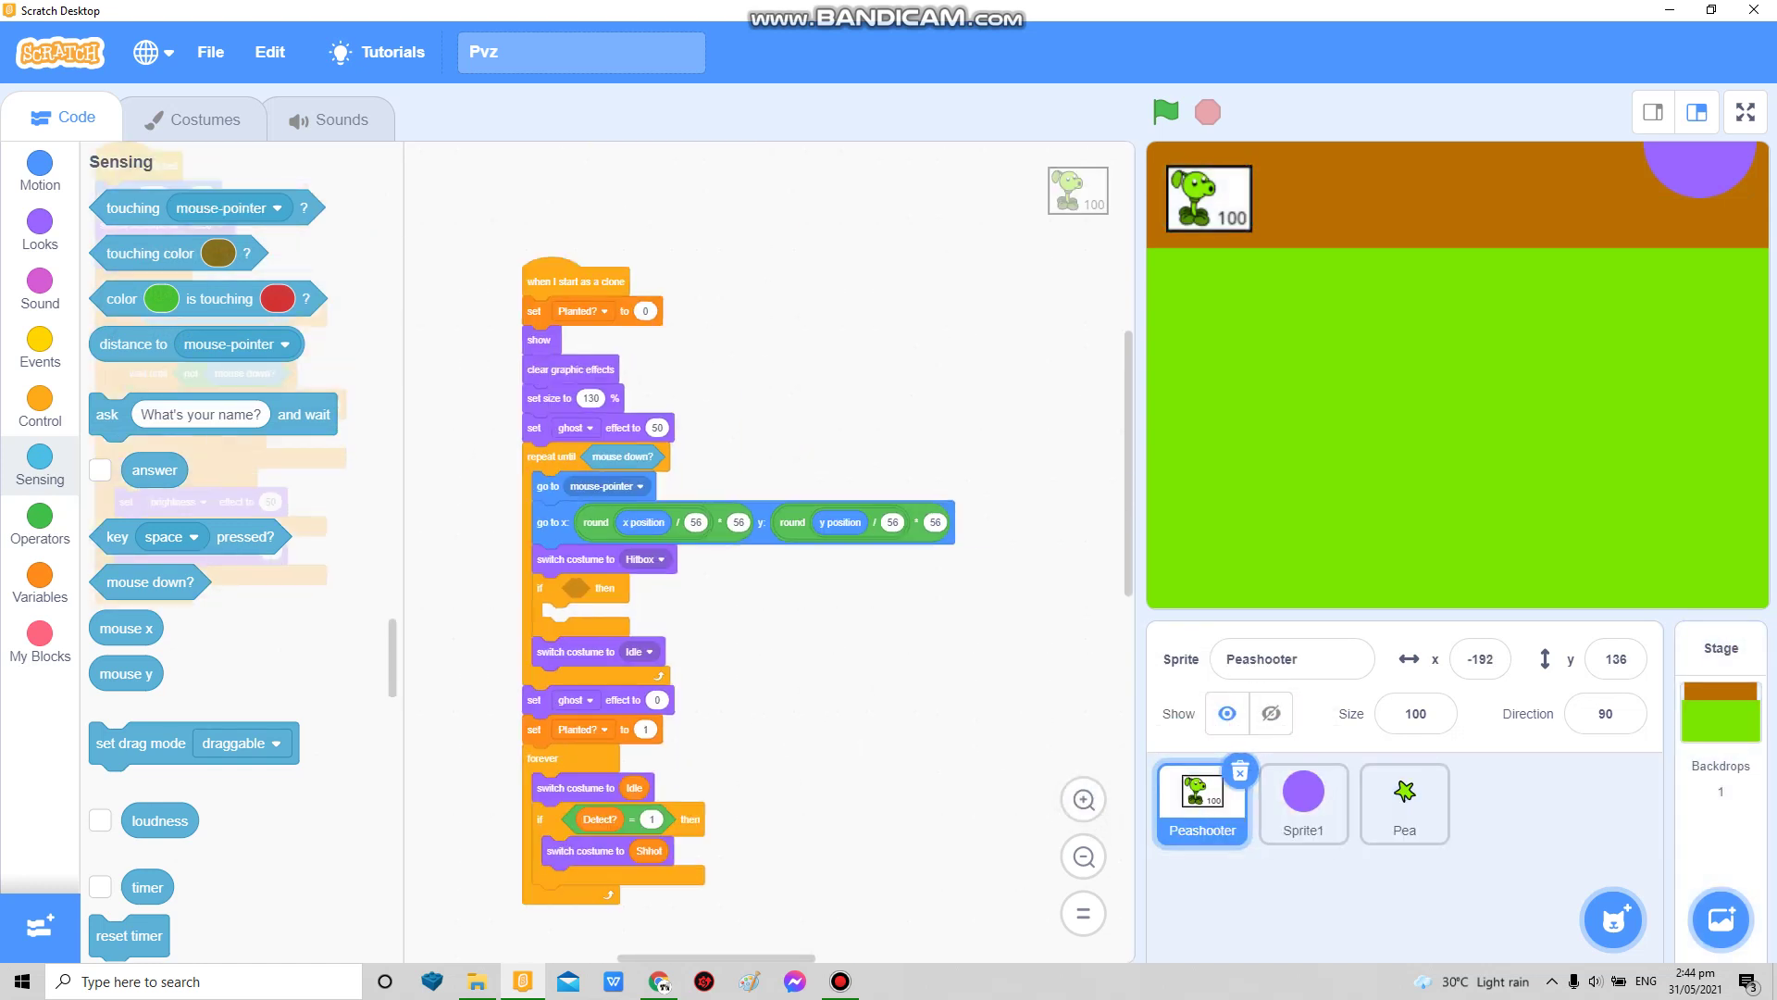
pyautogui.click(1084, 855)
pyautogui.moveTo(528, 179)
pyautogui.mouseDown()
pyautogui.moveTo(914, 372)
pyautogui.moveTo(393, 209)
pyautogui.mouseUp()
pyautogui.click(40, 523)
pyautogui.click(1085, 800)
pyautogui.click(1084, 800)
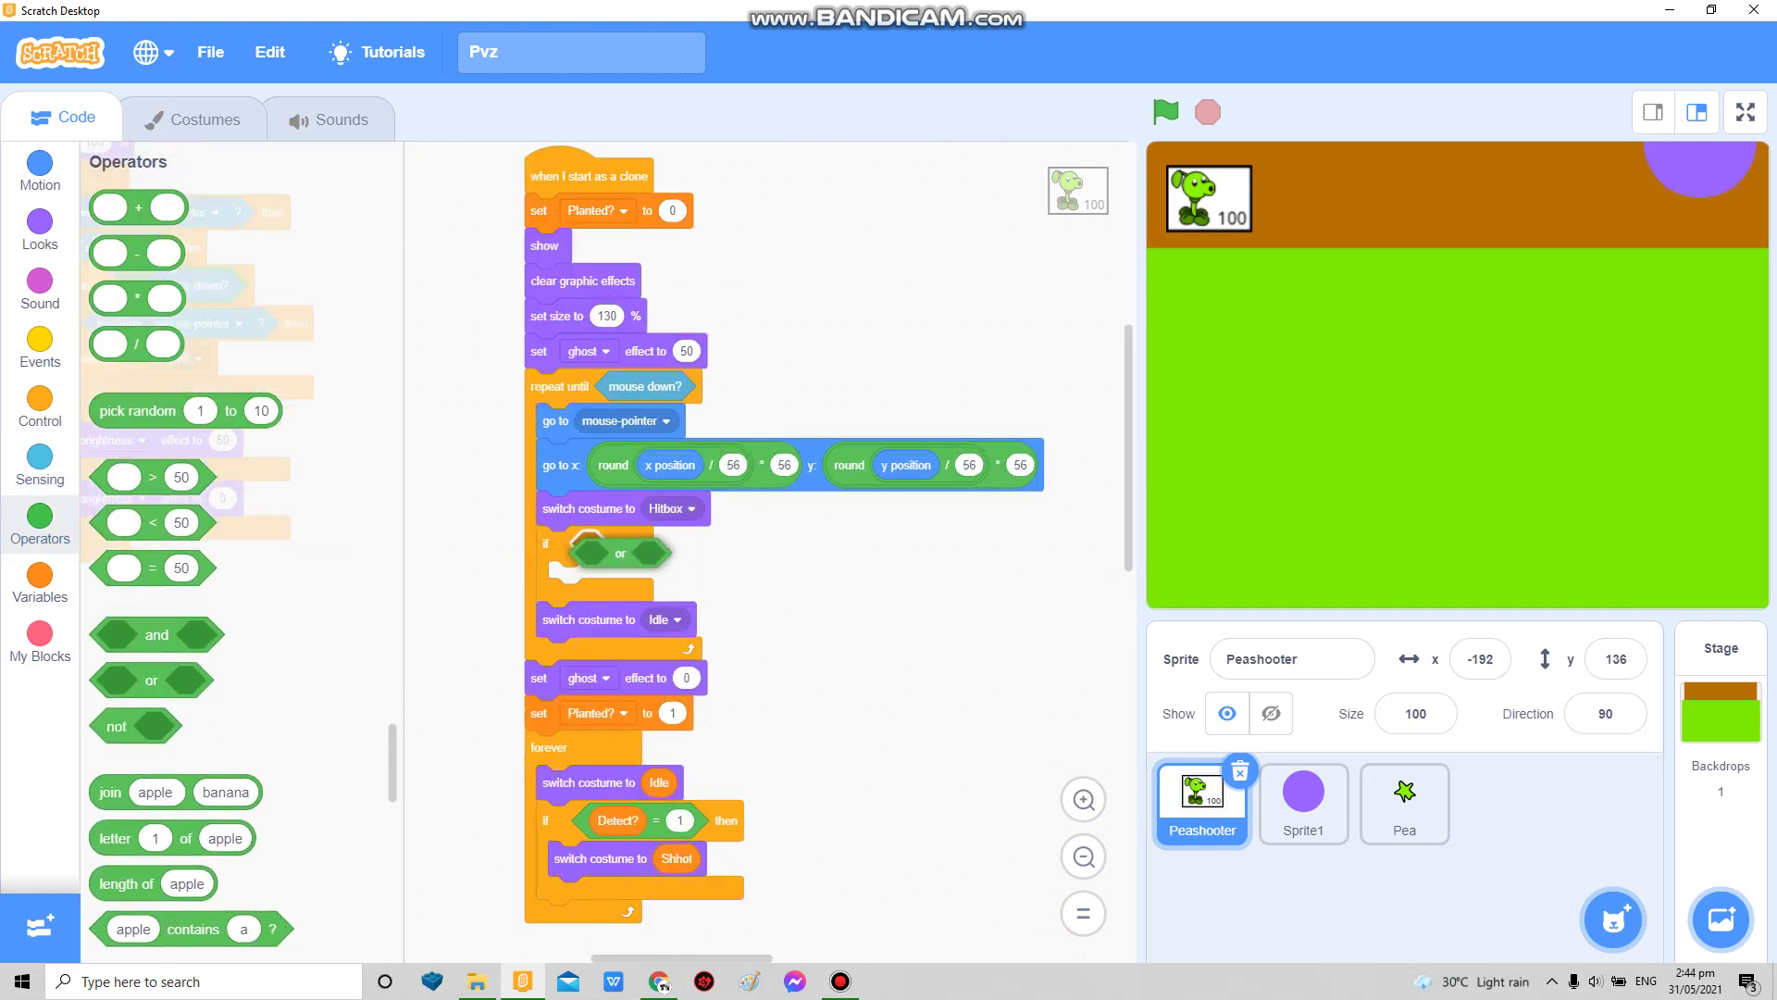
# Step: Pull the or block out of the if, delete the unused not block, and begin a new variable
pyautogui.moveTo(620, 554); pyautogui.dragTo(1006, 603)
pyautogui.moveTo(889, 779); pyautogui.dragTo(969, 800)
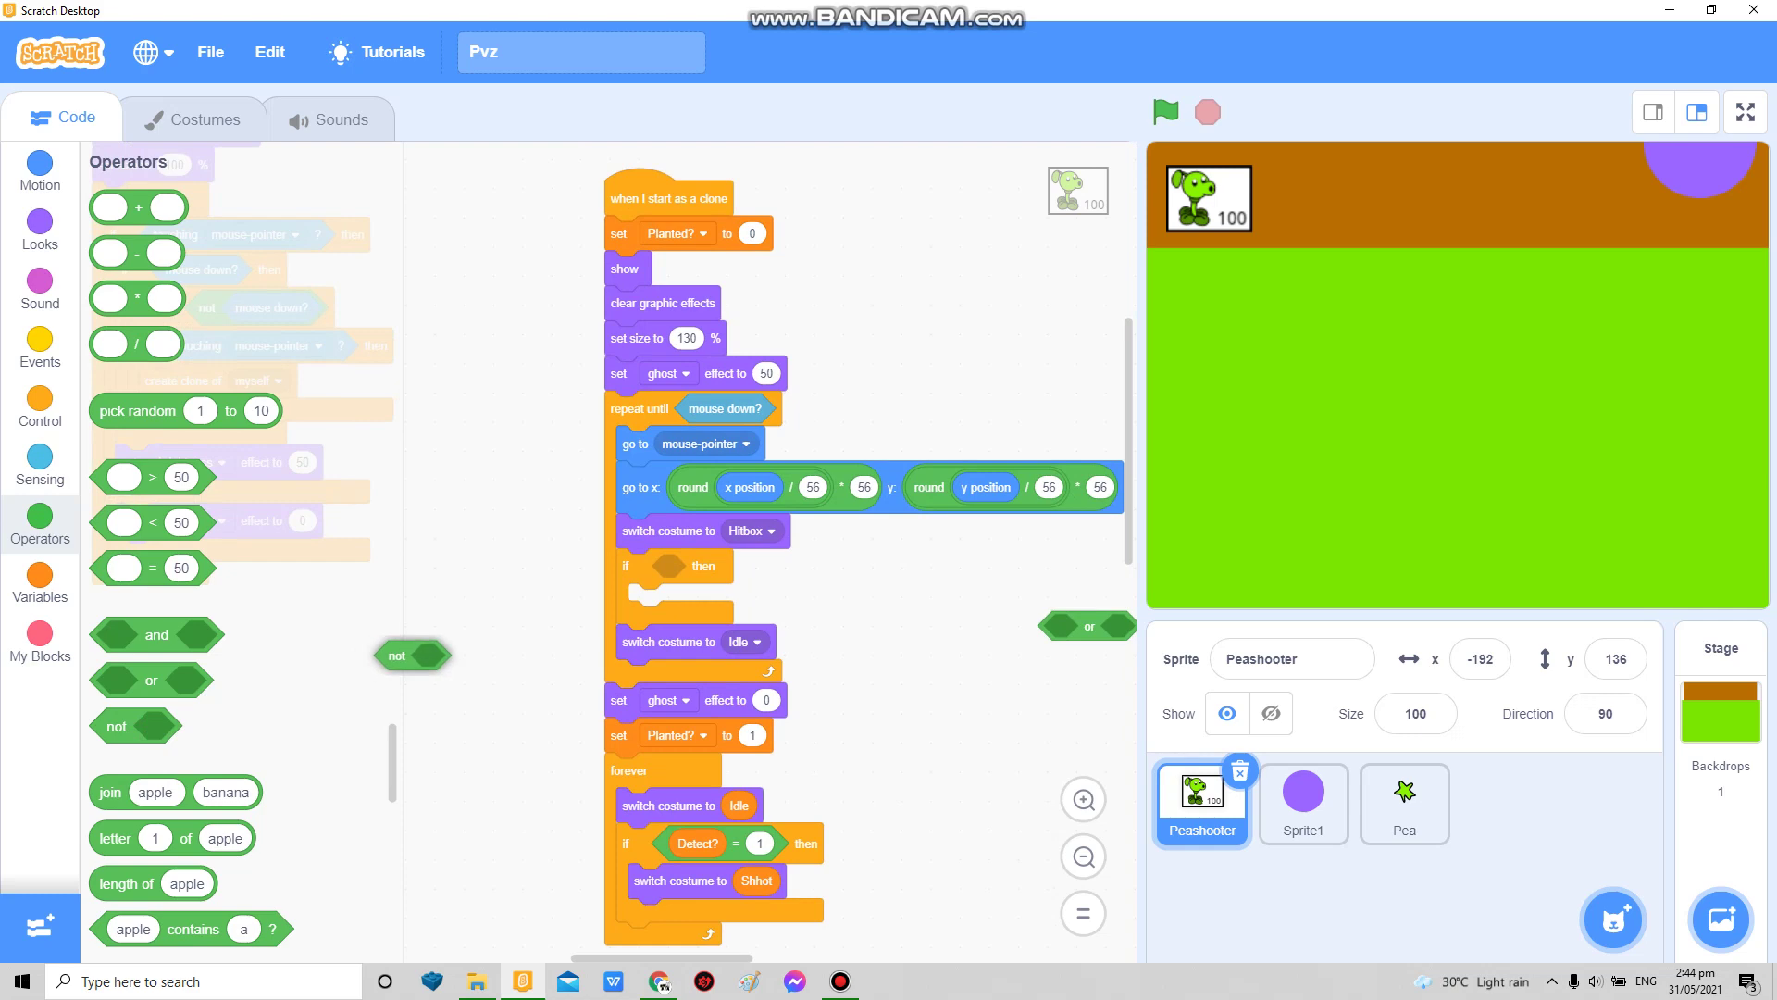
pyautogui.moveTo(173, 707); pyautogui.dragTo(168, 701)
pyautogui.click(39, 584)
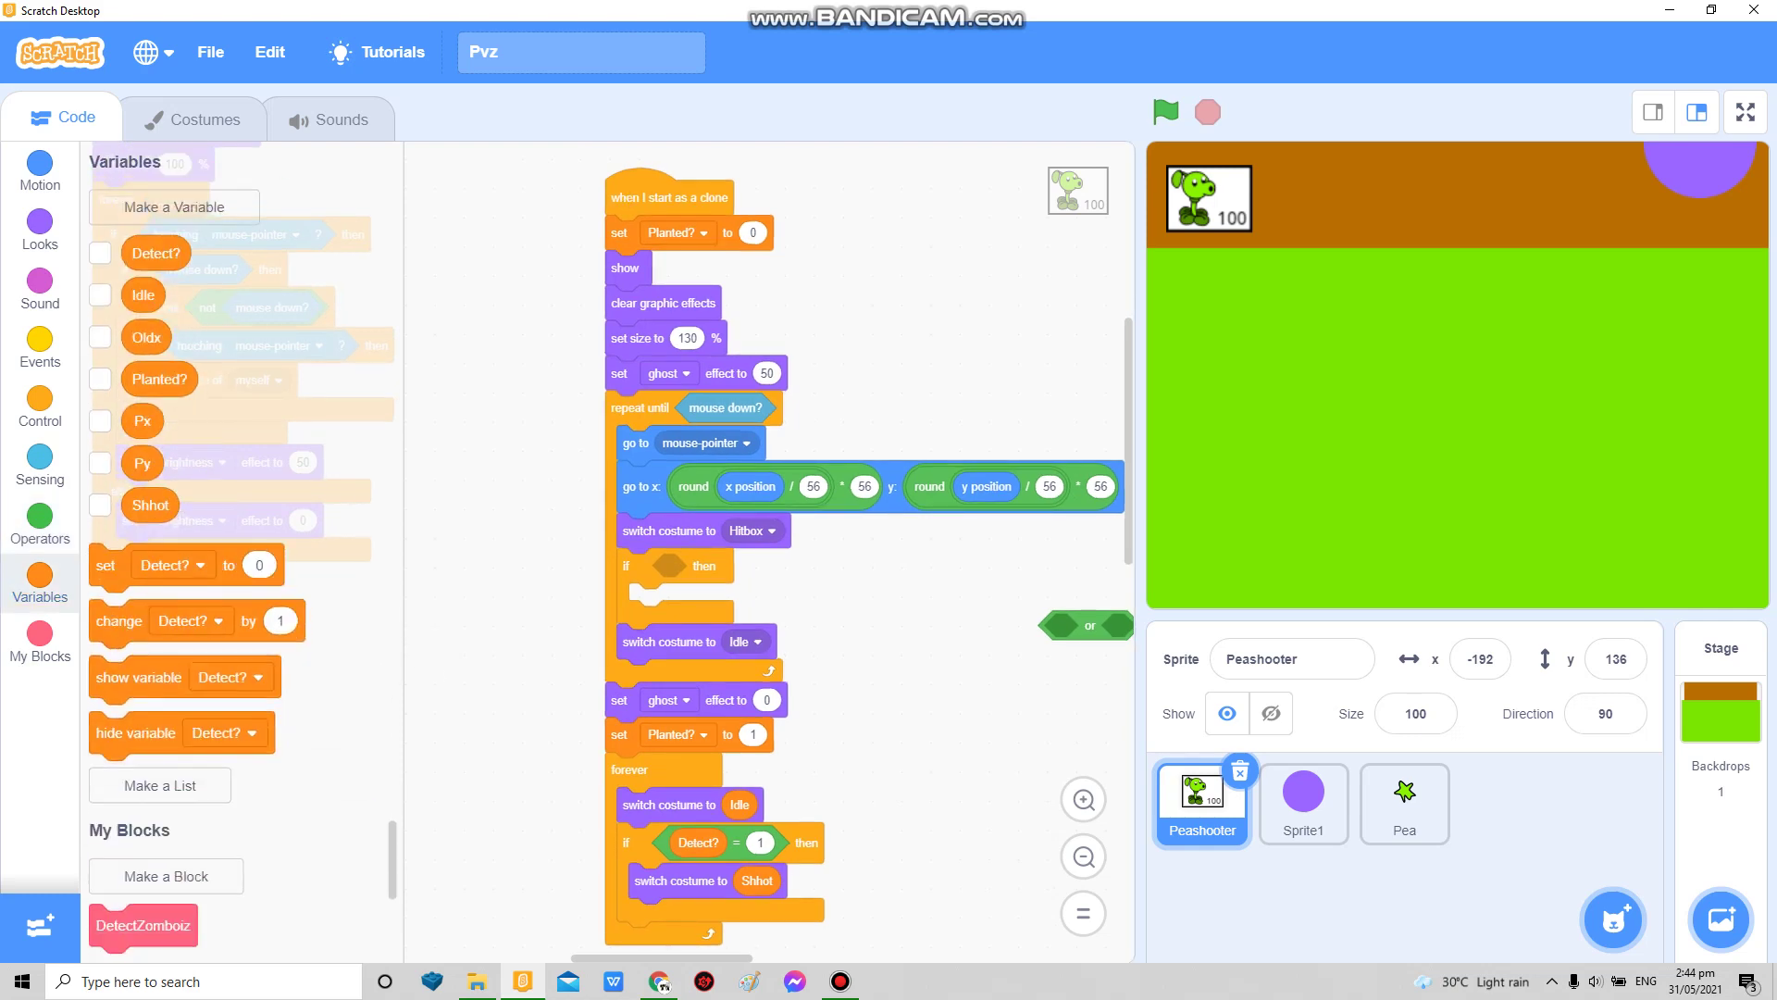
pyautogui.click(170, 207)
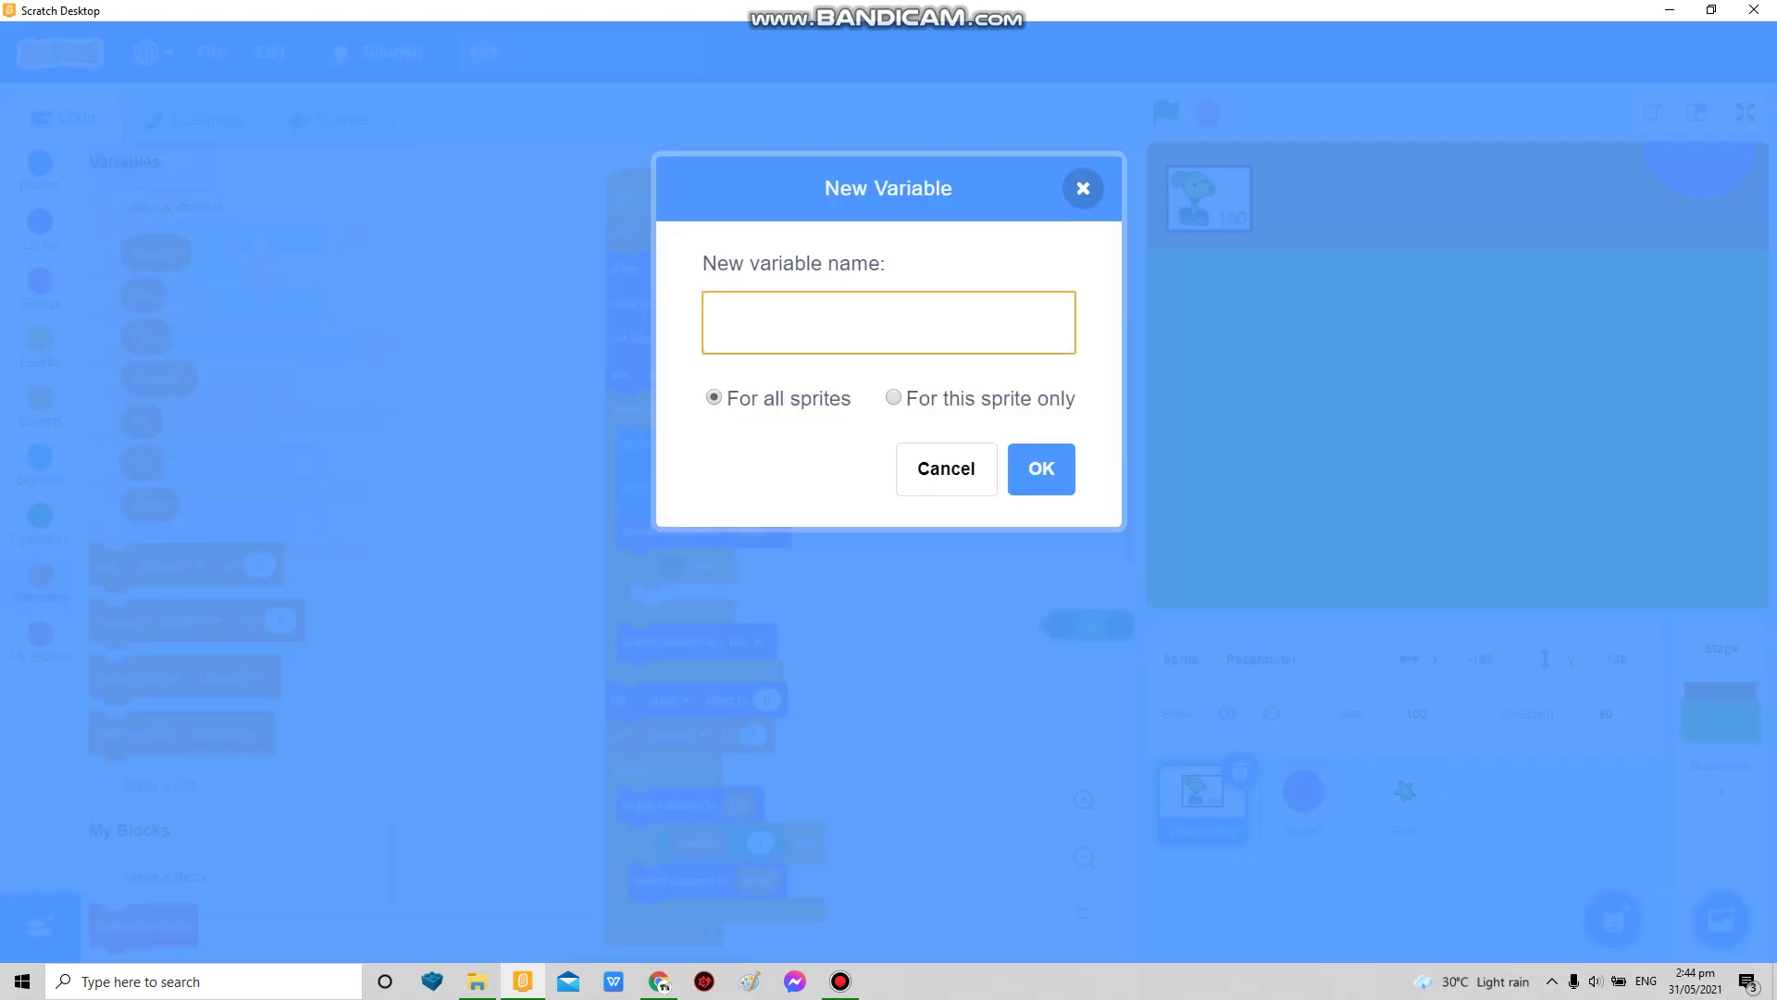
# Step: Cancel the new variable and add set Detect? to 0 after the ghost effect
pyautogui.press('Escape')
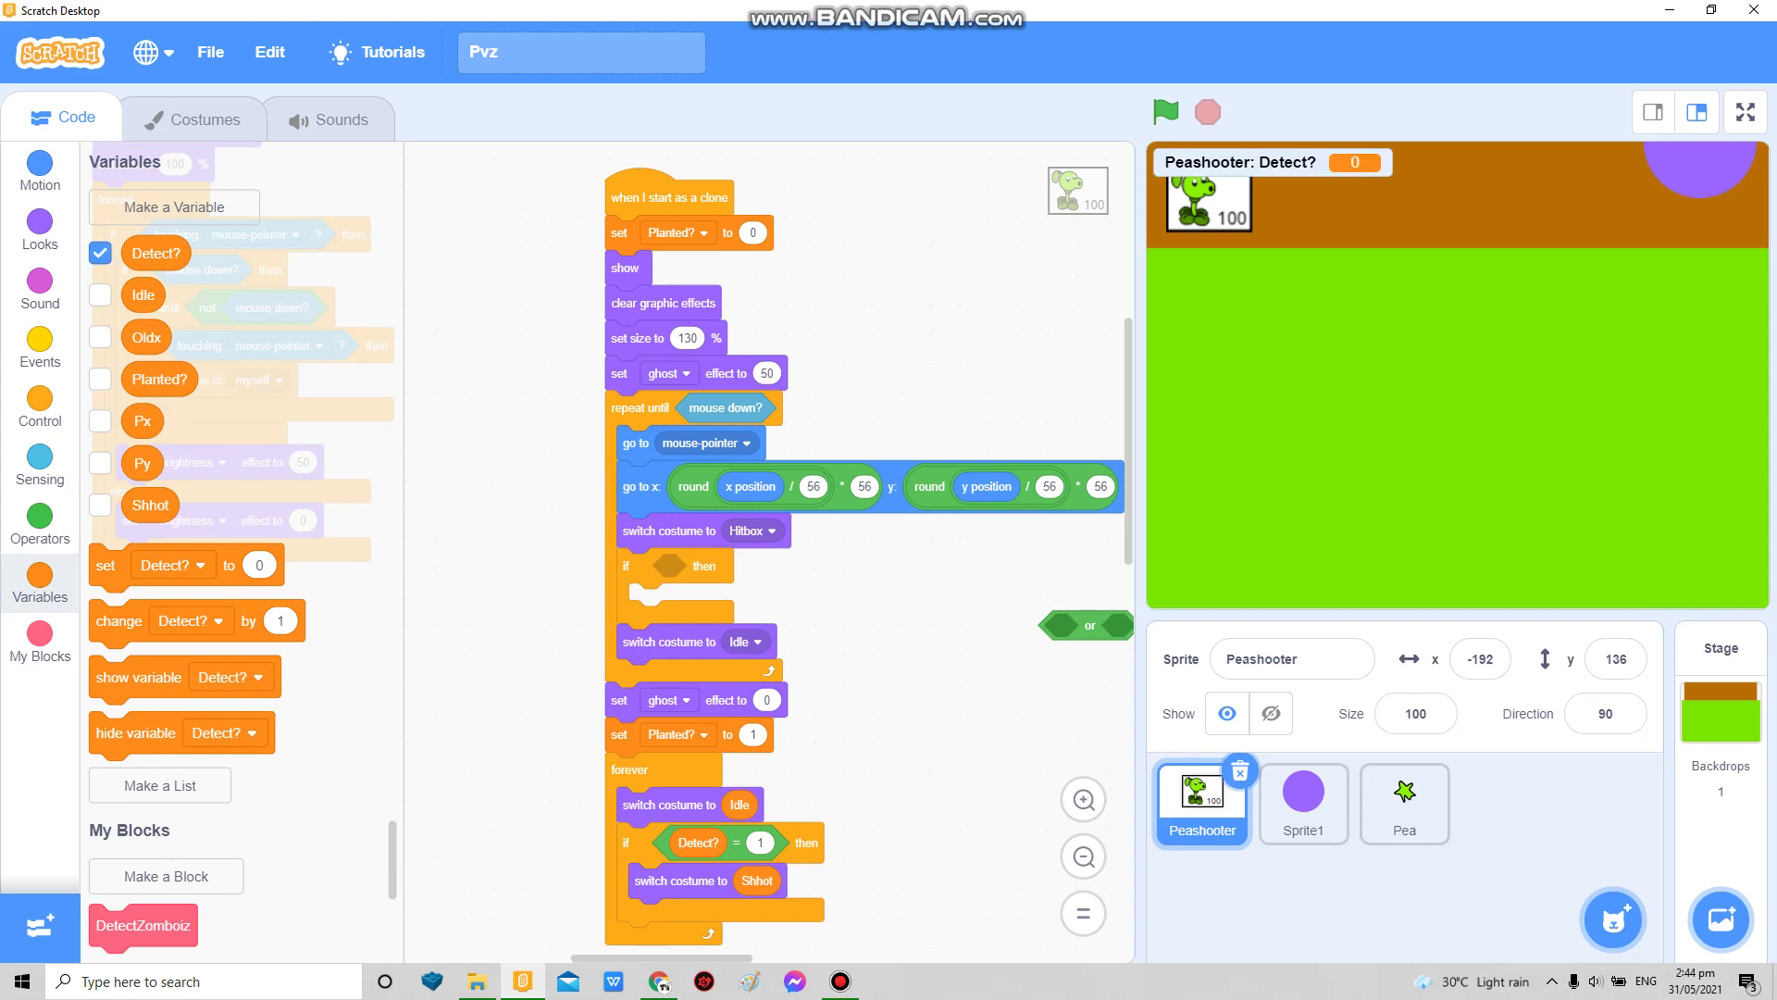
pyautogui.scroll(5, 770, 555)
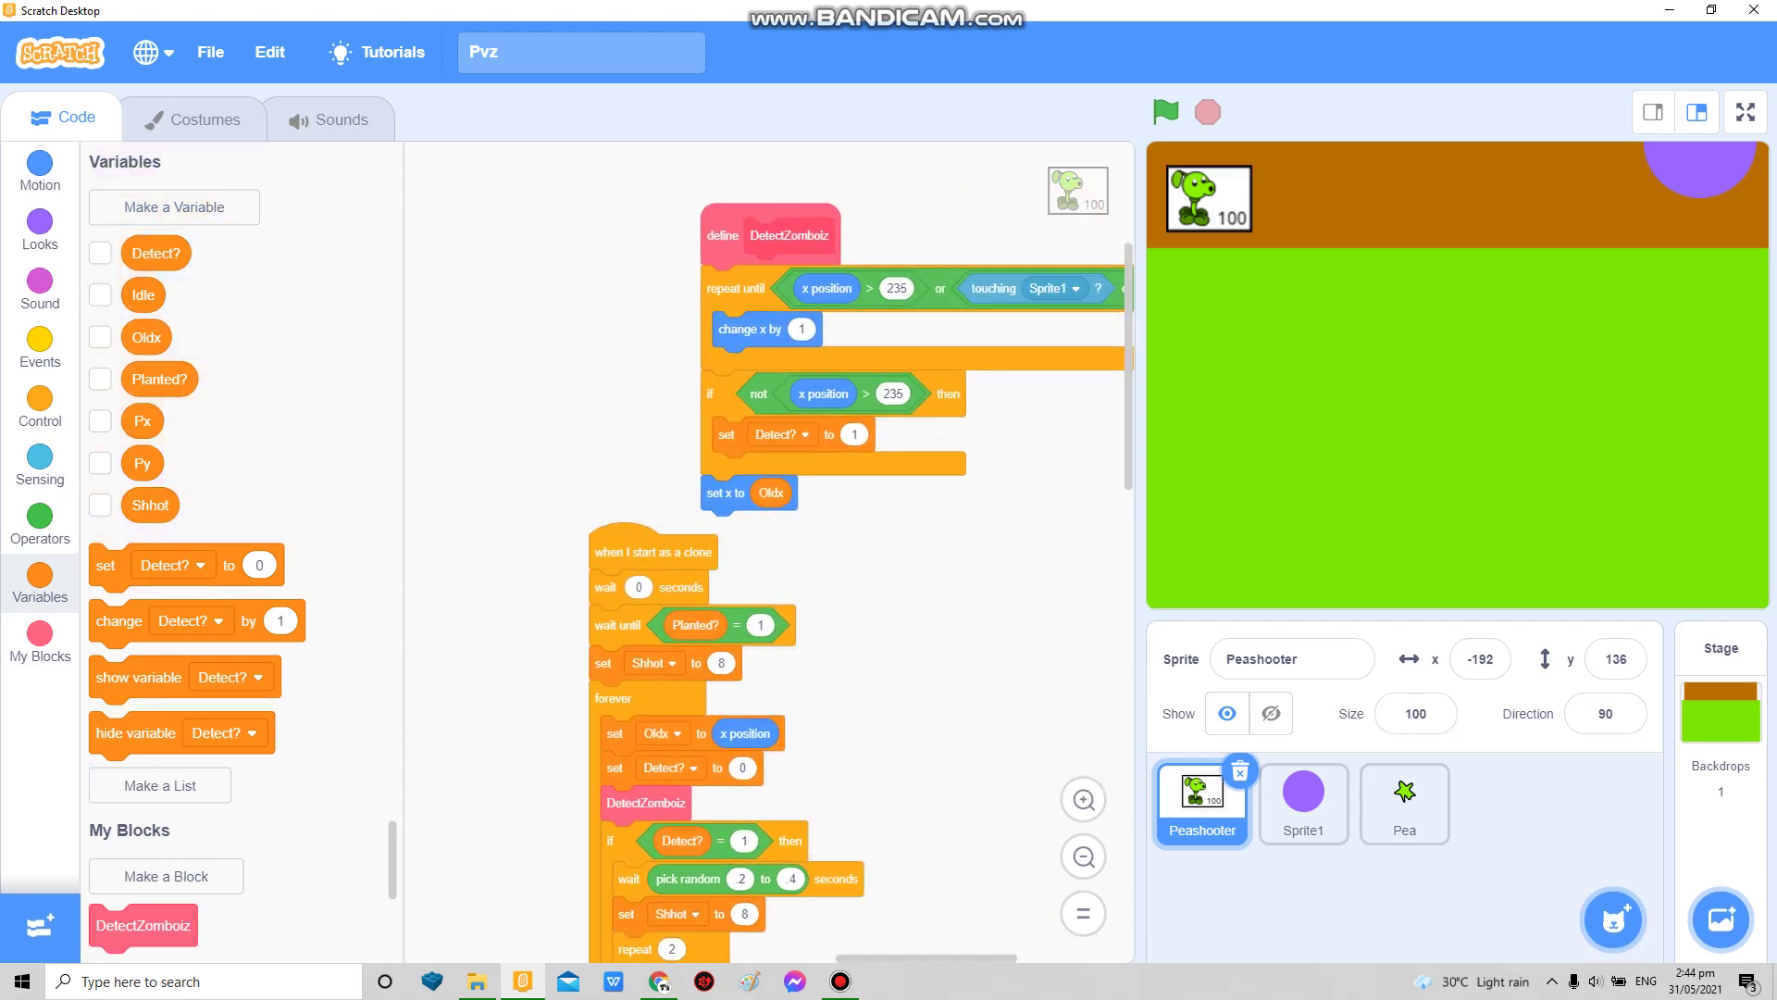
pyautogui.scroll(-5, 771, 556)
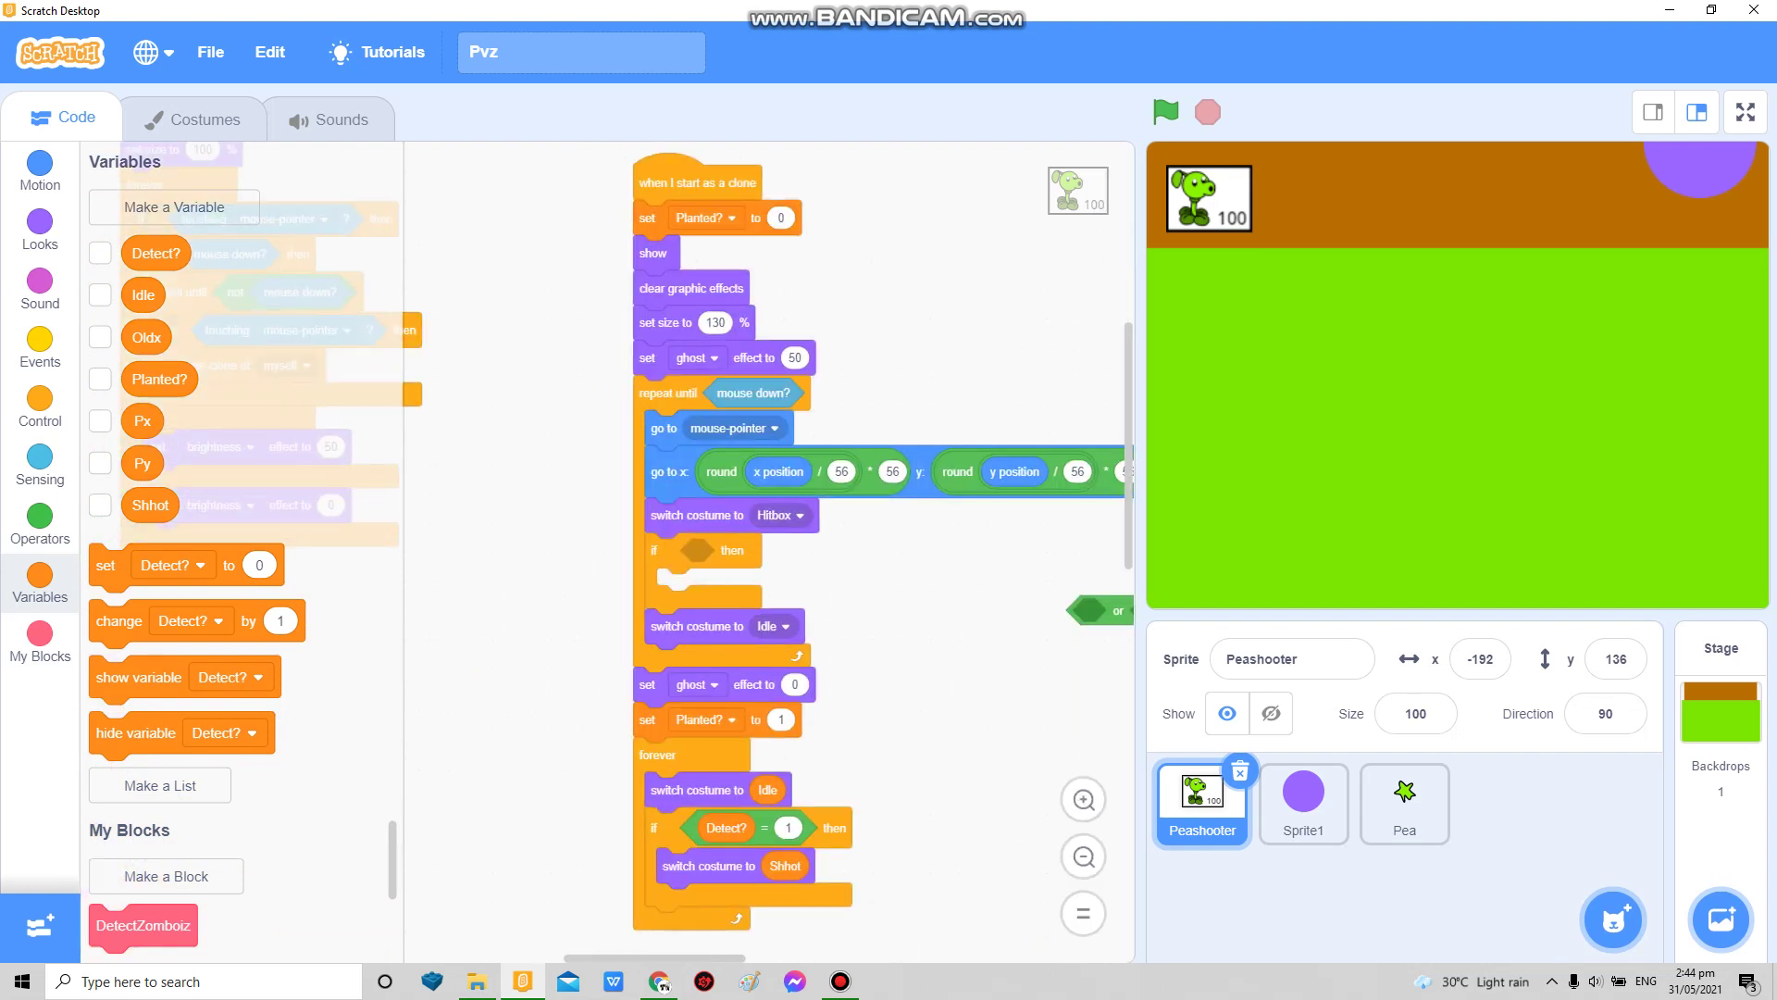
pyautogui.click(39, 523)
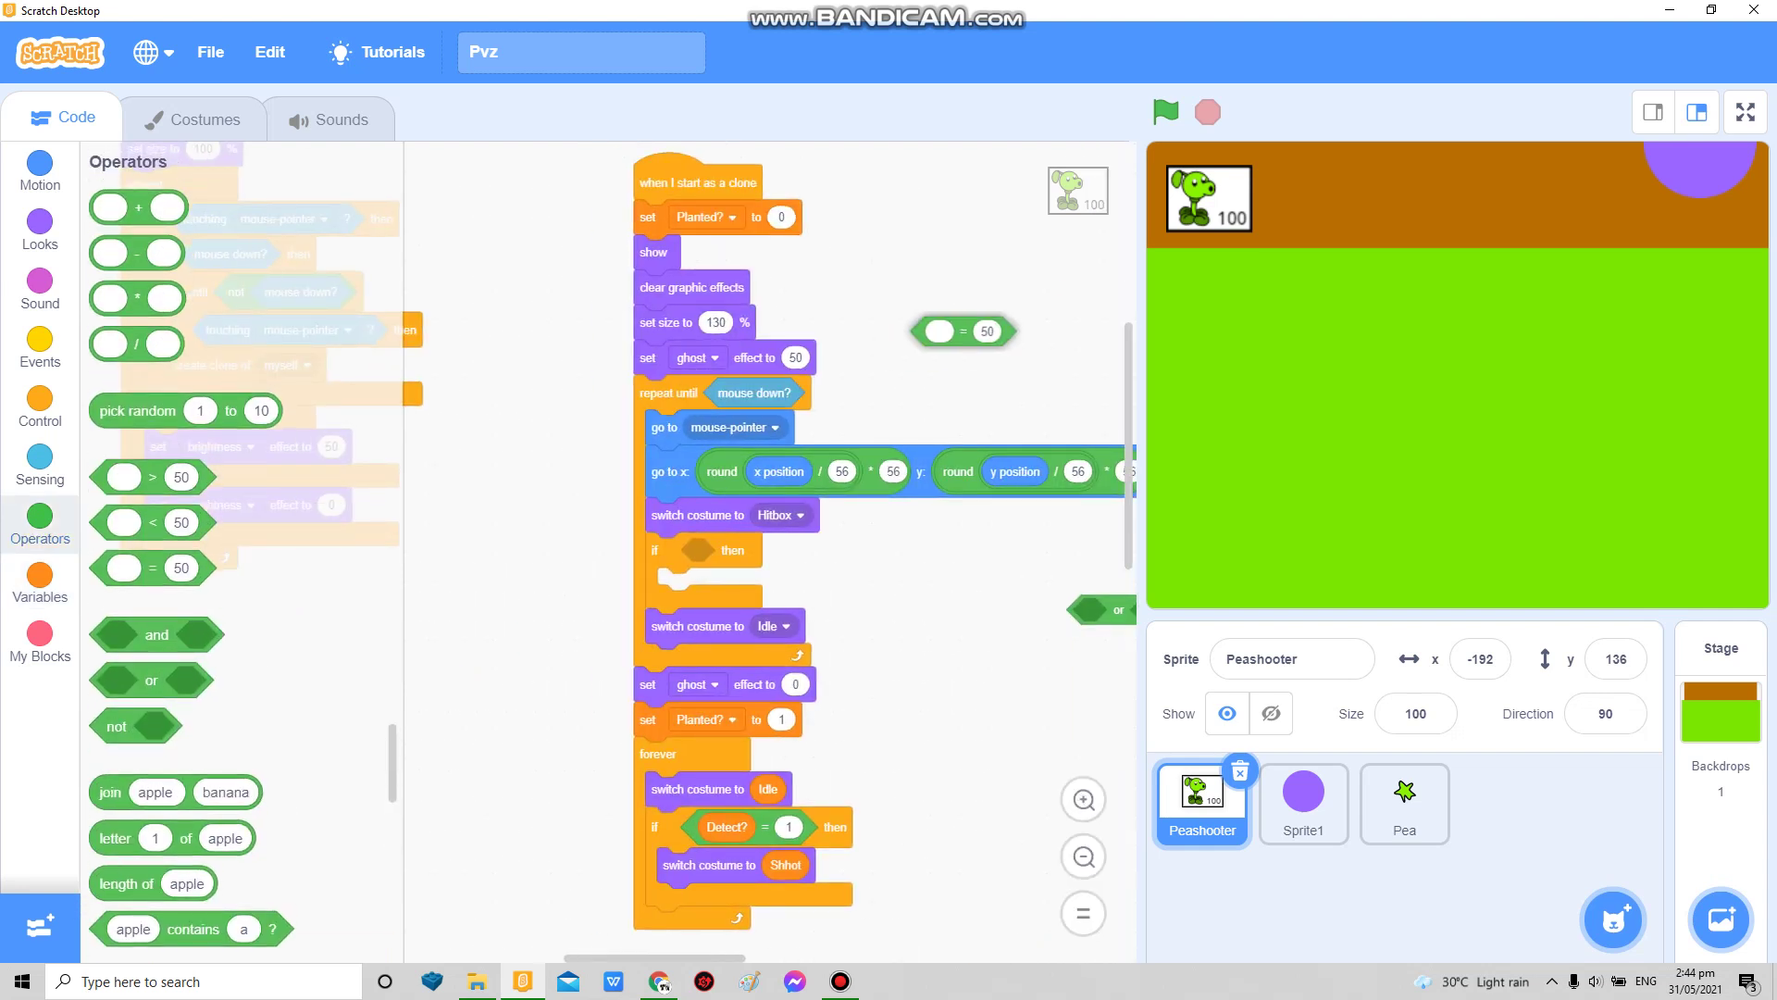
pyautogui.click(41, 582)
pyautogui.moveTo(106, 564); pyautogui.dragTo(651, 393)
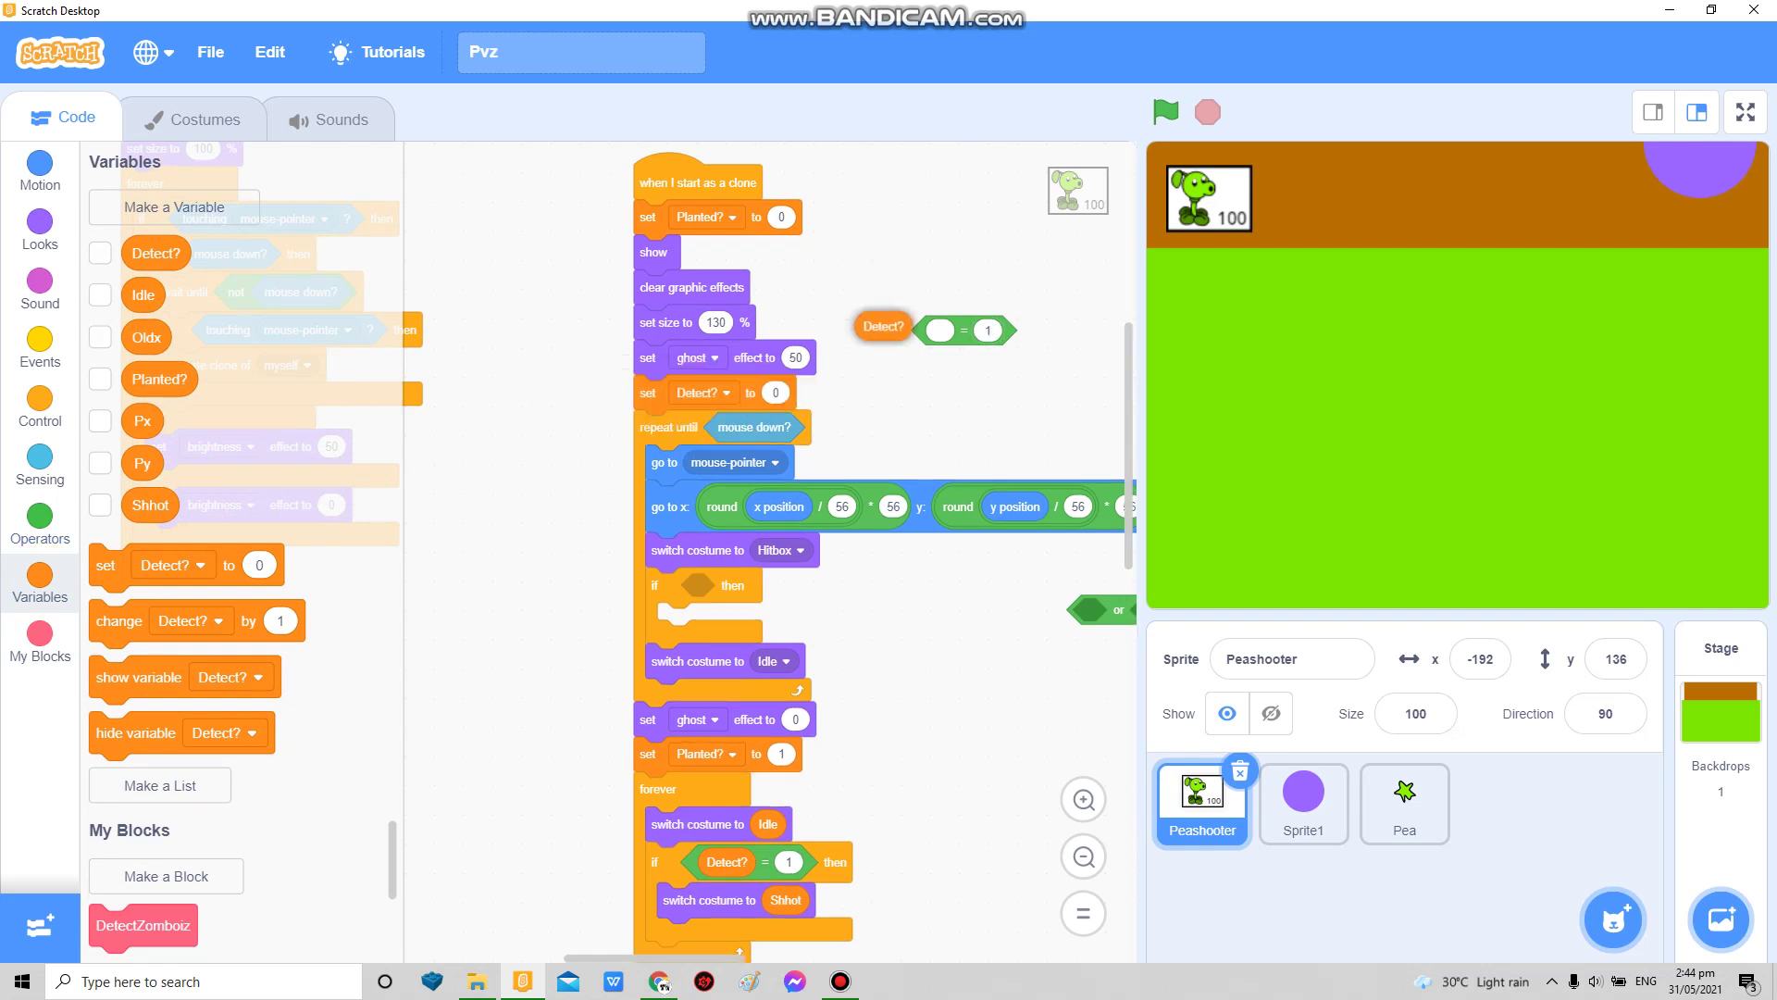
# Step: Change the repeat until condition to mouse down? and Detect? = 1
pyautogui.moveTo(733, 427); pyautogui.dragTo(844, 409)
pyautogui.click(41, 522)
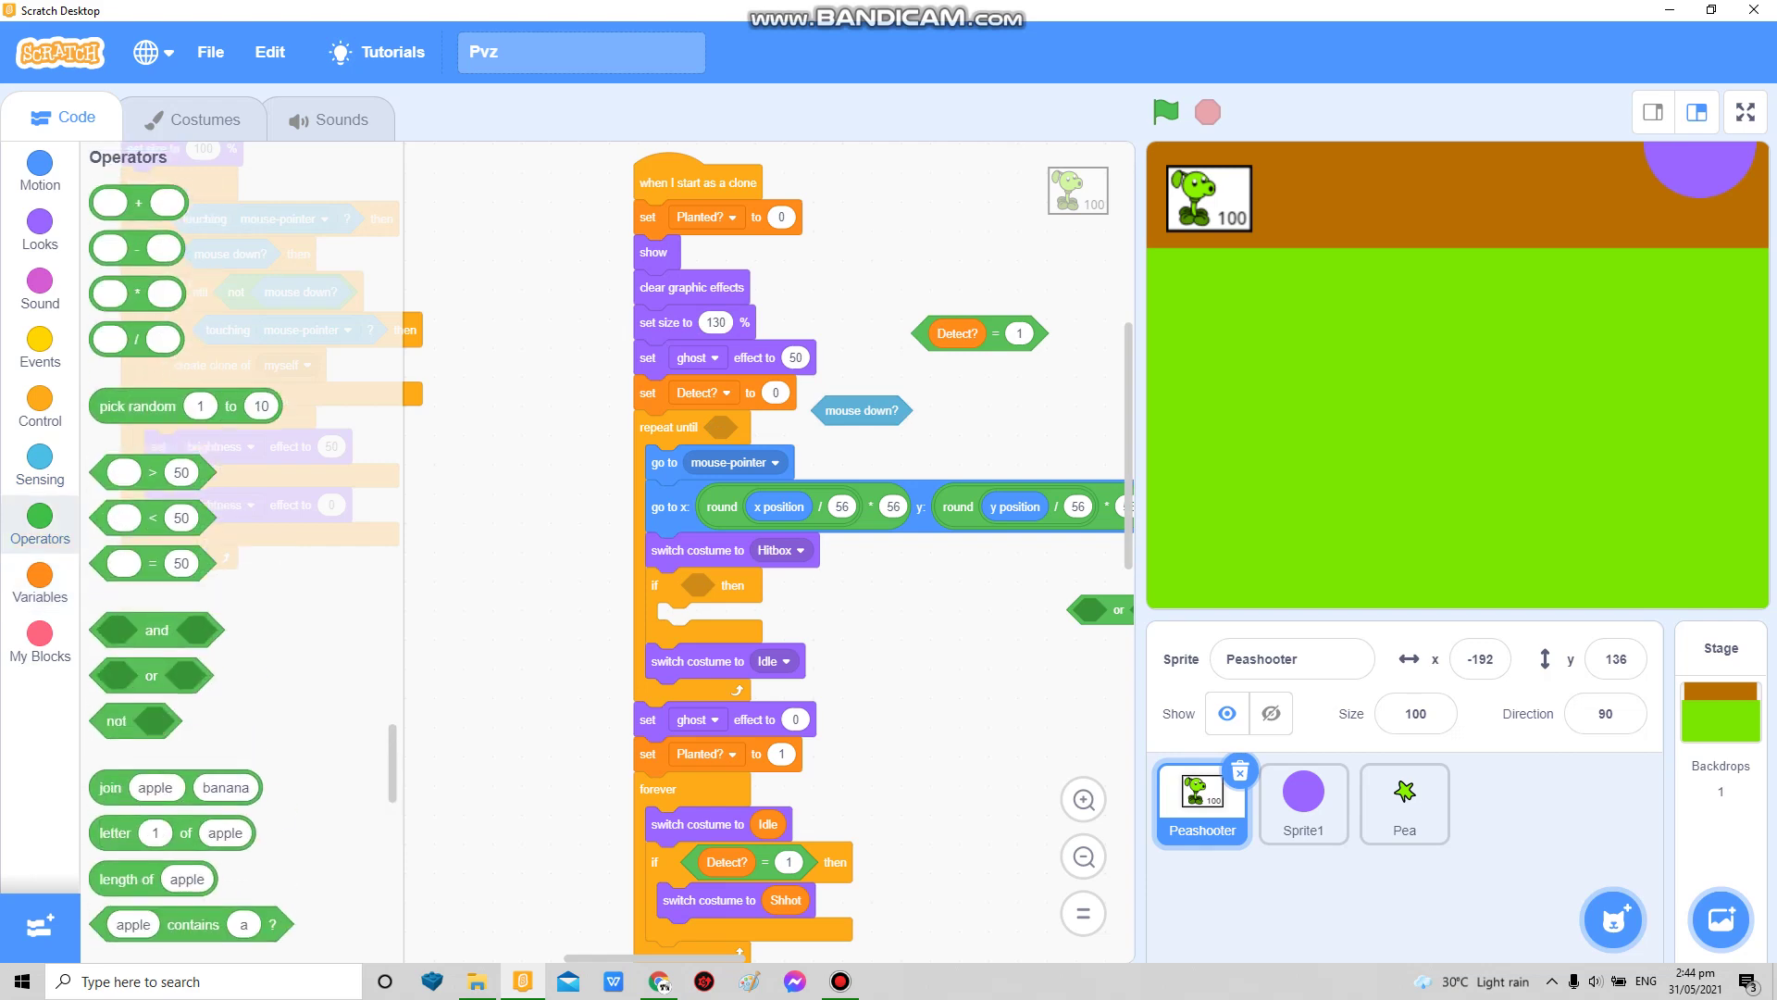
pyautogui.moveTo(738, 438); pyautogui.dragTo(715, 430)
pyautogui.moveTo(860, 409); pyautogui.dragTo(709, 428)
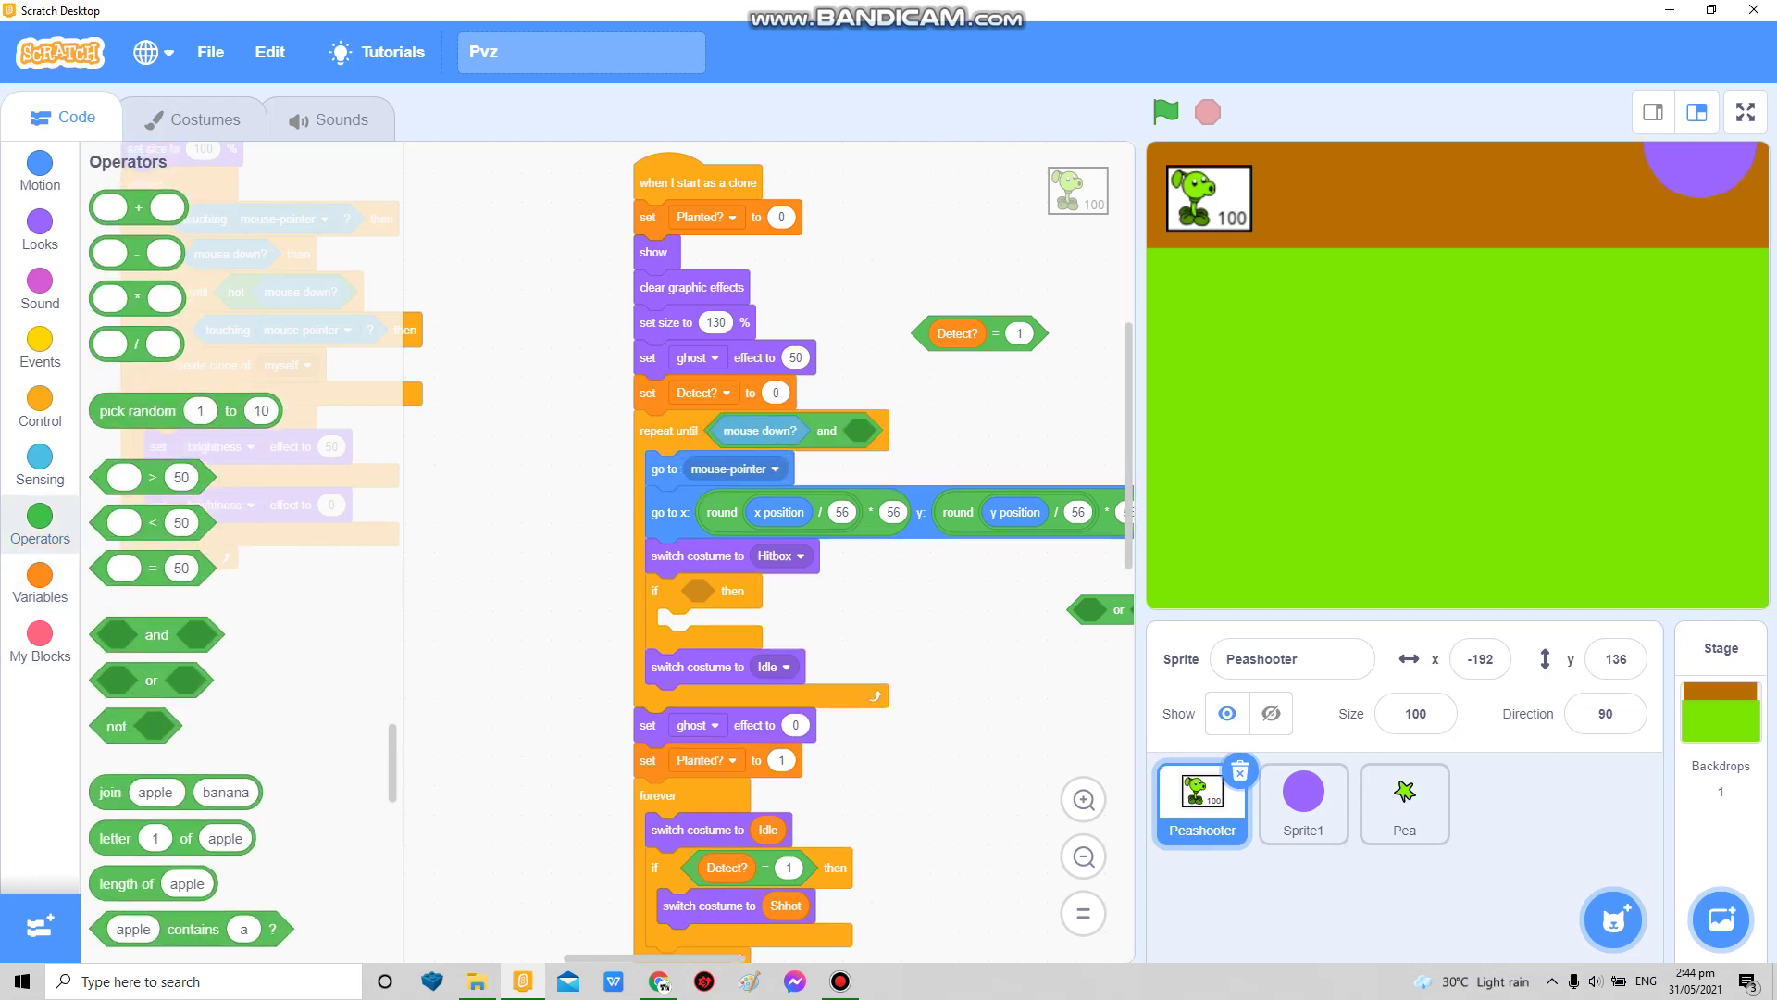
pyautogui.moveTo(958, 334)
pyautogui.mouseDown()
pyautogui.moveTo(812, 424)
pyautogui.moveTo(812, 400)
pyautogui.mouseUp()
# Step: Add set Detect? to 1 after switching to Hitbox and move the or block beside the if
pyautogui.click(41, 581)
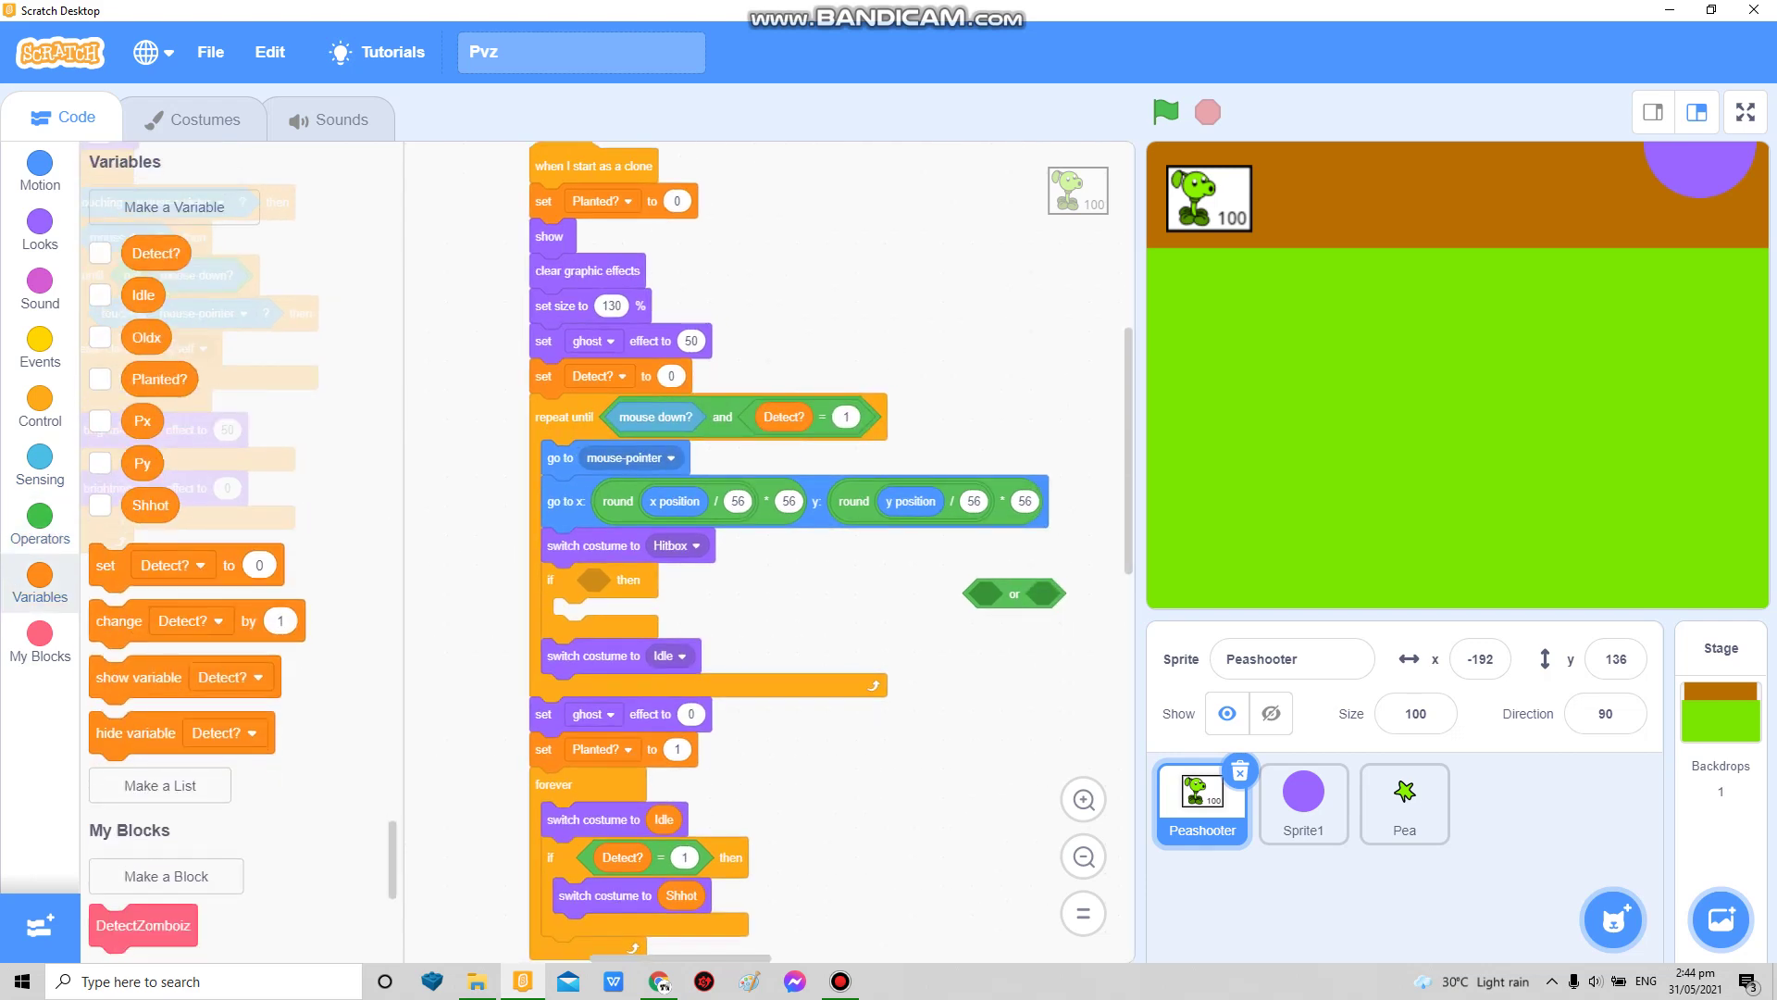
pyautogui.click(1084, 798)
pyautogui.moveTo(105, 563)
pyautogui.mouseDown()
pyautogui.moveTo(549, 563)
pyautogui.moveTo(593, 584)
pyautogui.mouseUp()
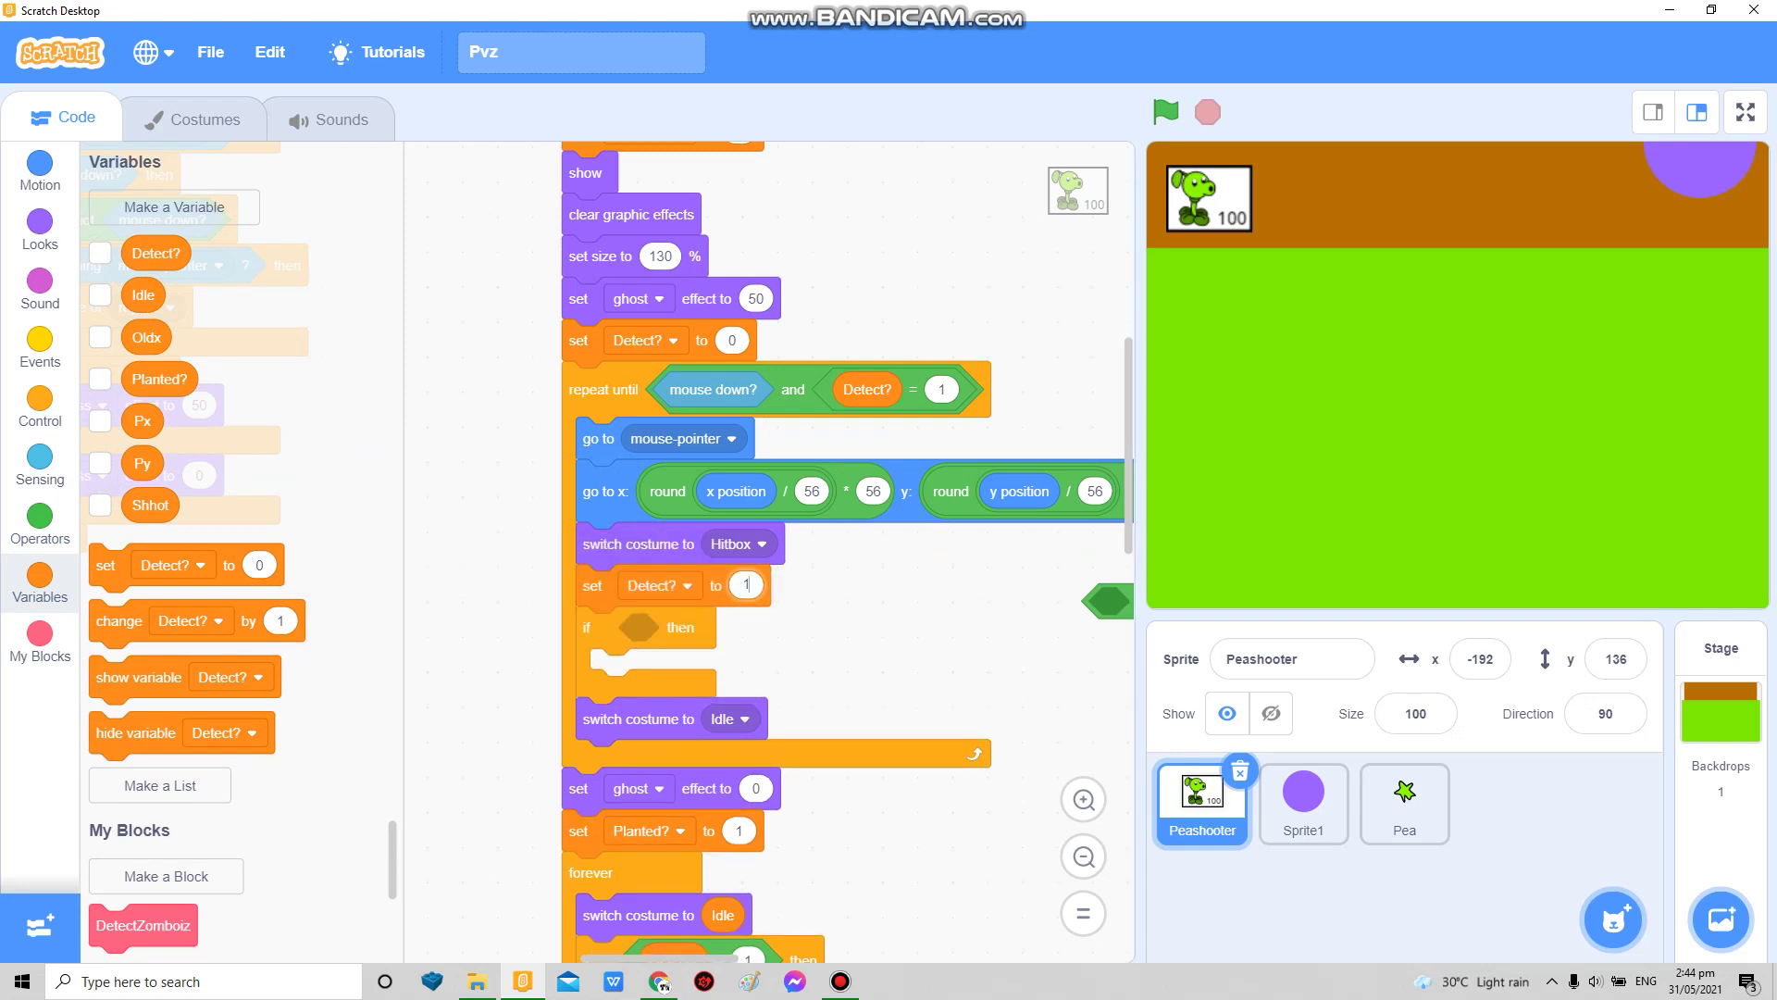
pyautogui.moveTo(1046, 596); pyautogui.dragTo(900, 639)
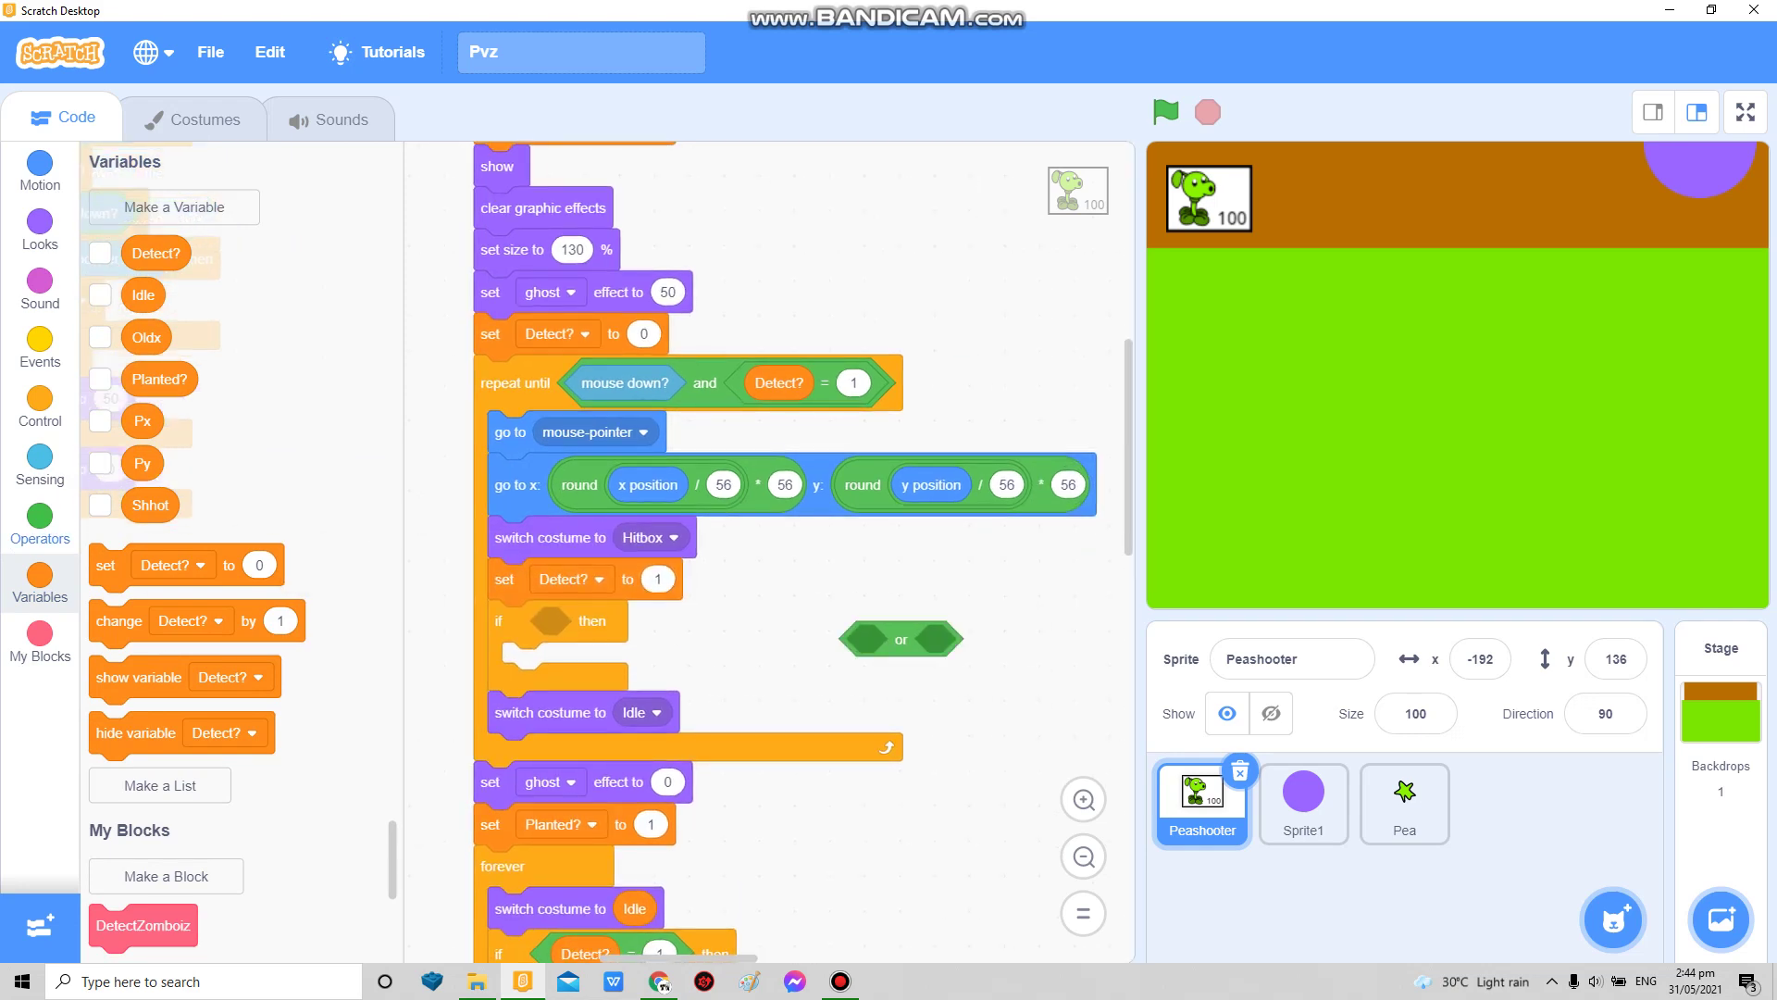
pyautogui.click(41, 522)
pyautogui.scroll(3, 763, 556)
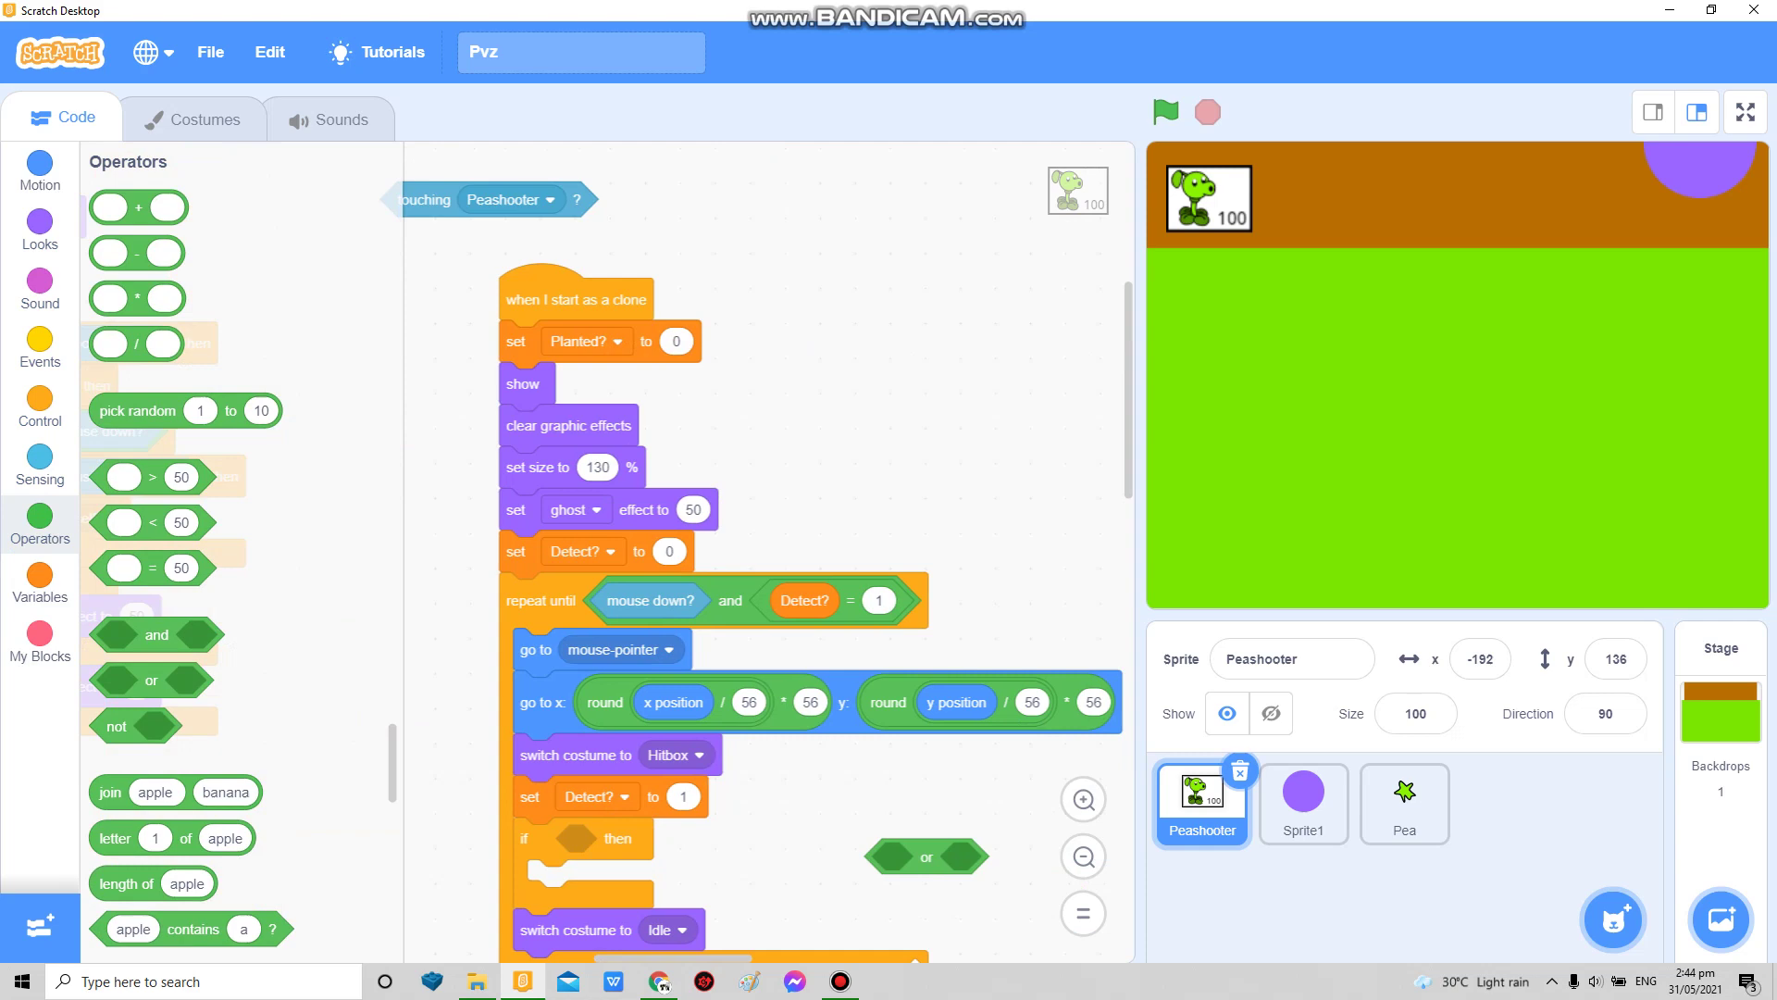
pyautogui.moveTo(500, 198); pyautogui.dragTo(916, 850)
pyautogui.scroll(-3, 765, 556)
pyautogui.moveTo(874, 654); pyautogui.dragTo(501, 639)
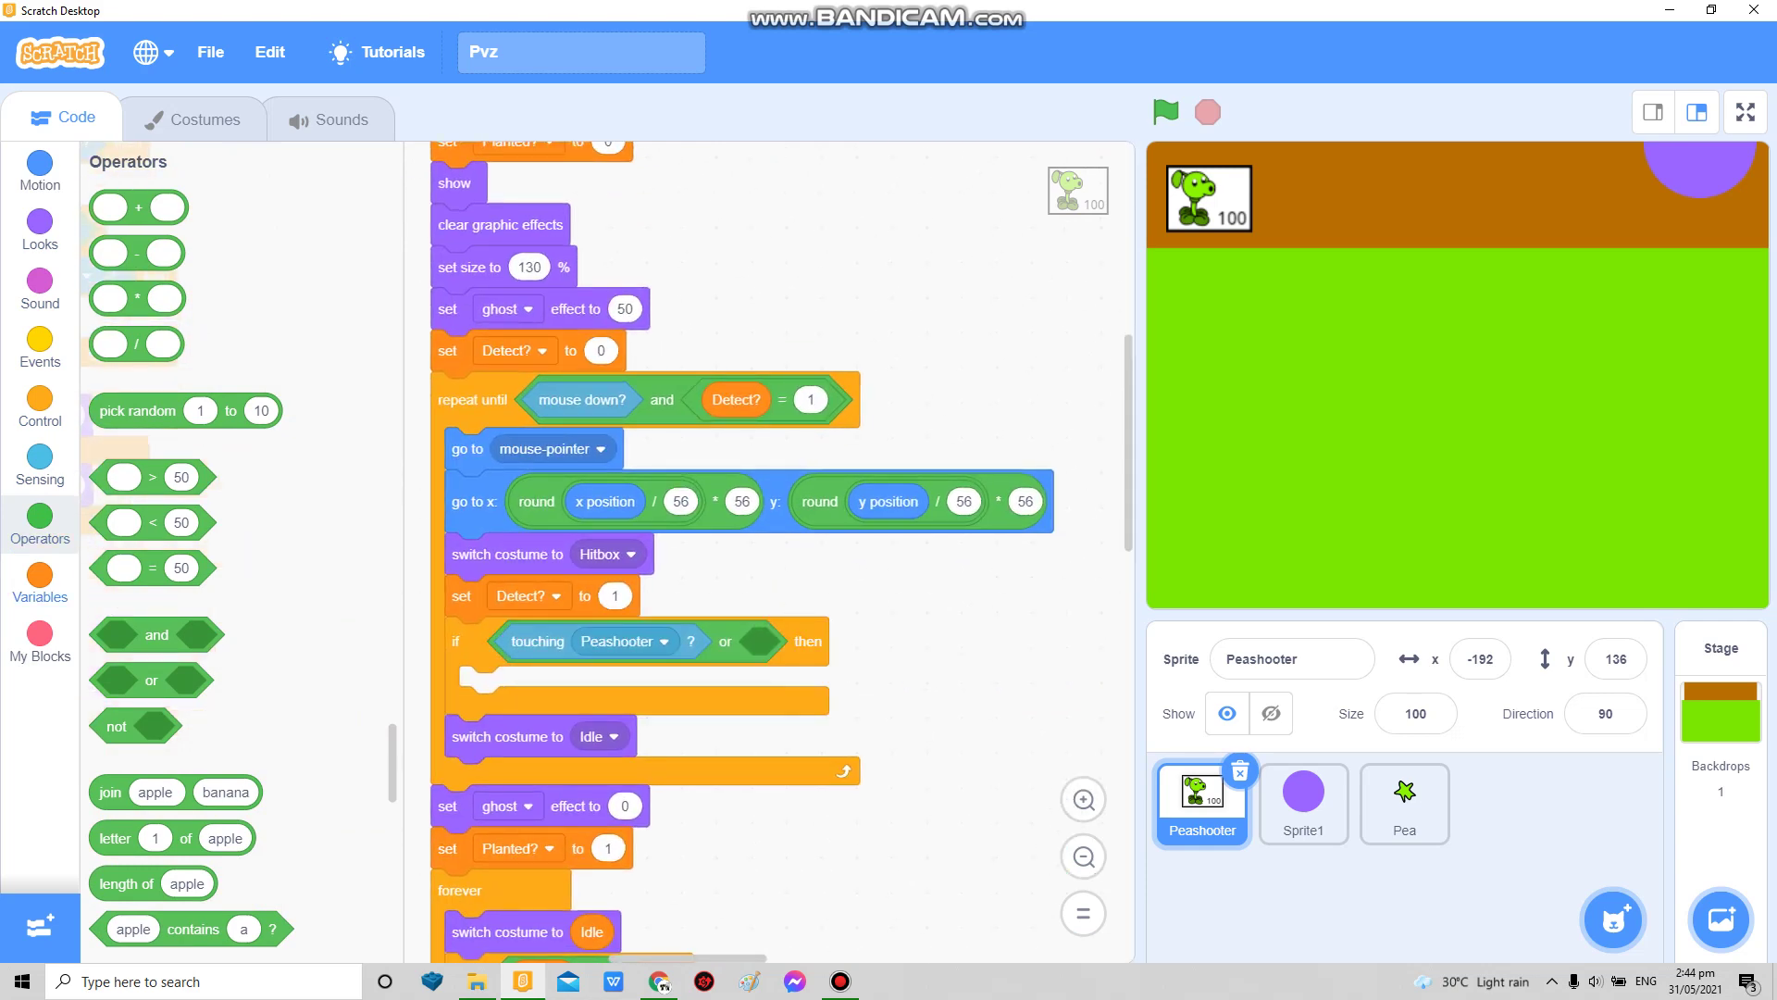
pyautogui.click(40, 580)
# Step: Set Detect? to 0 inside the if and insert set ghost effect to 50 into the follow loop
pyautogui.moveTo(106, 565); pyautogui.dragTo(474, 687)
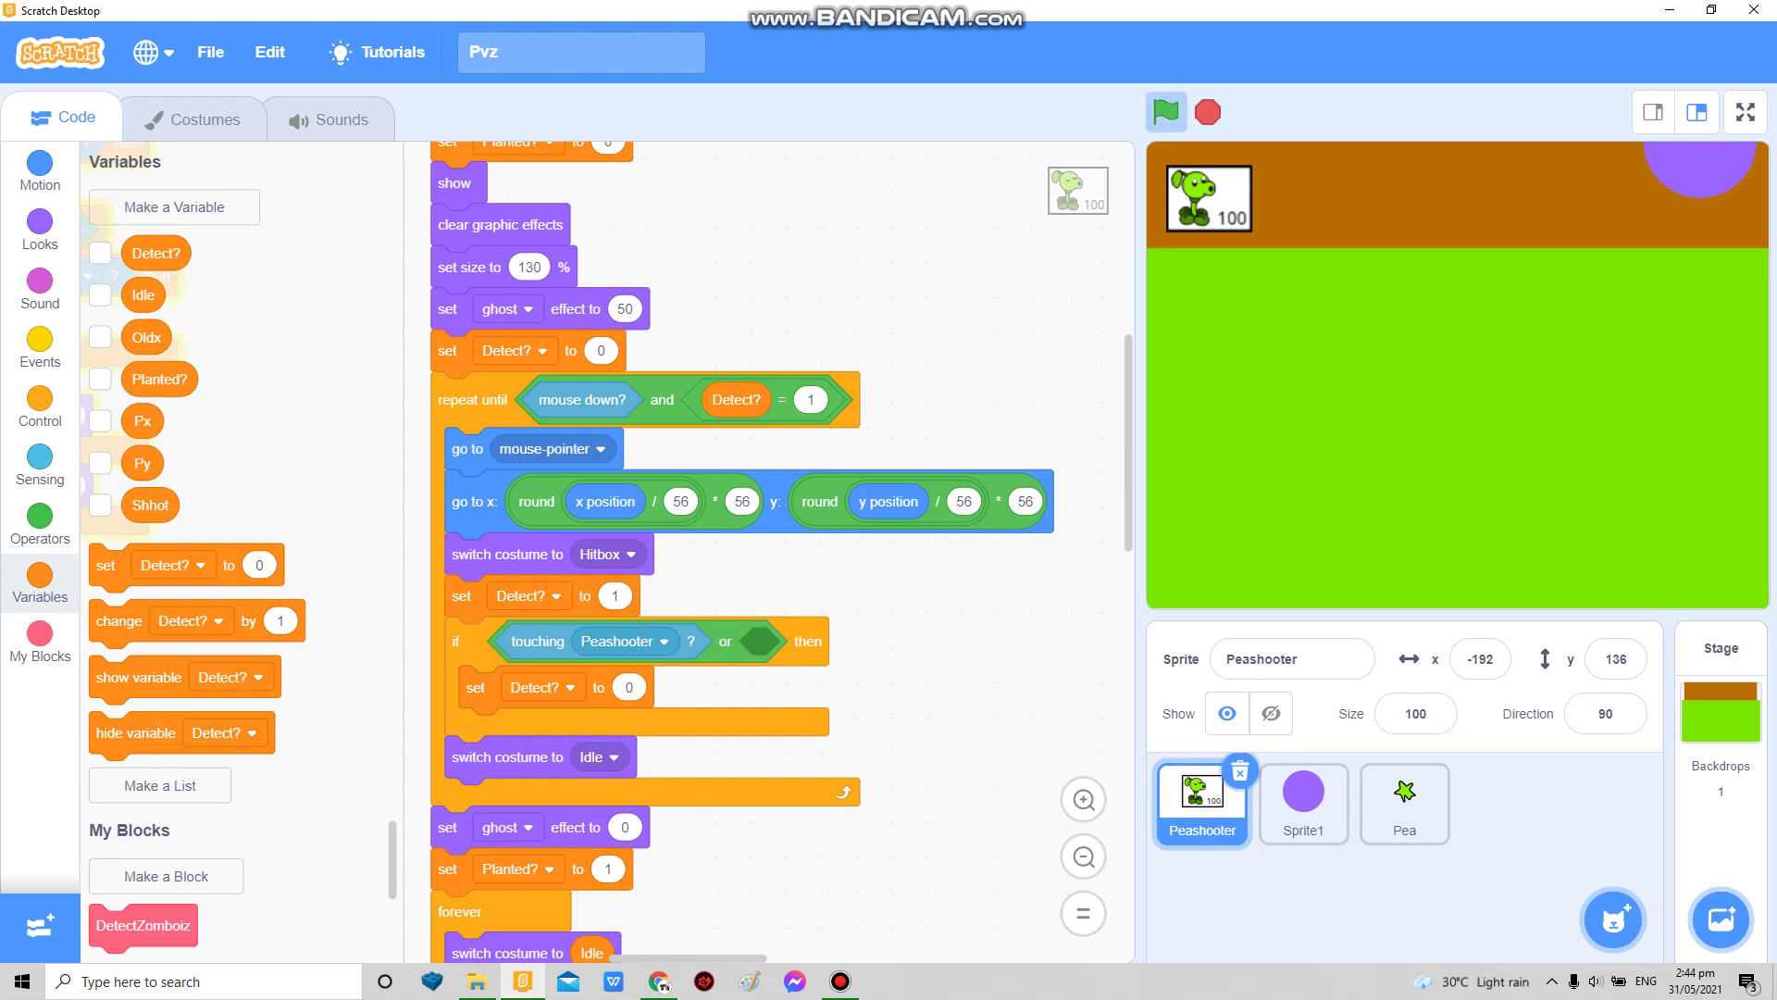
pyautogui.click(39, 230)
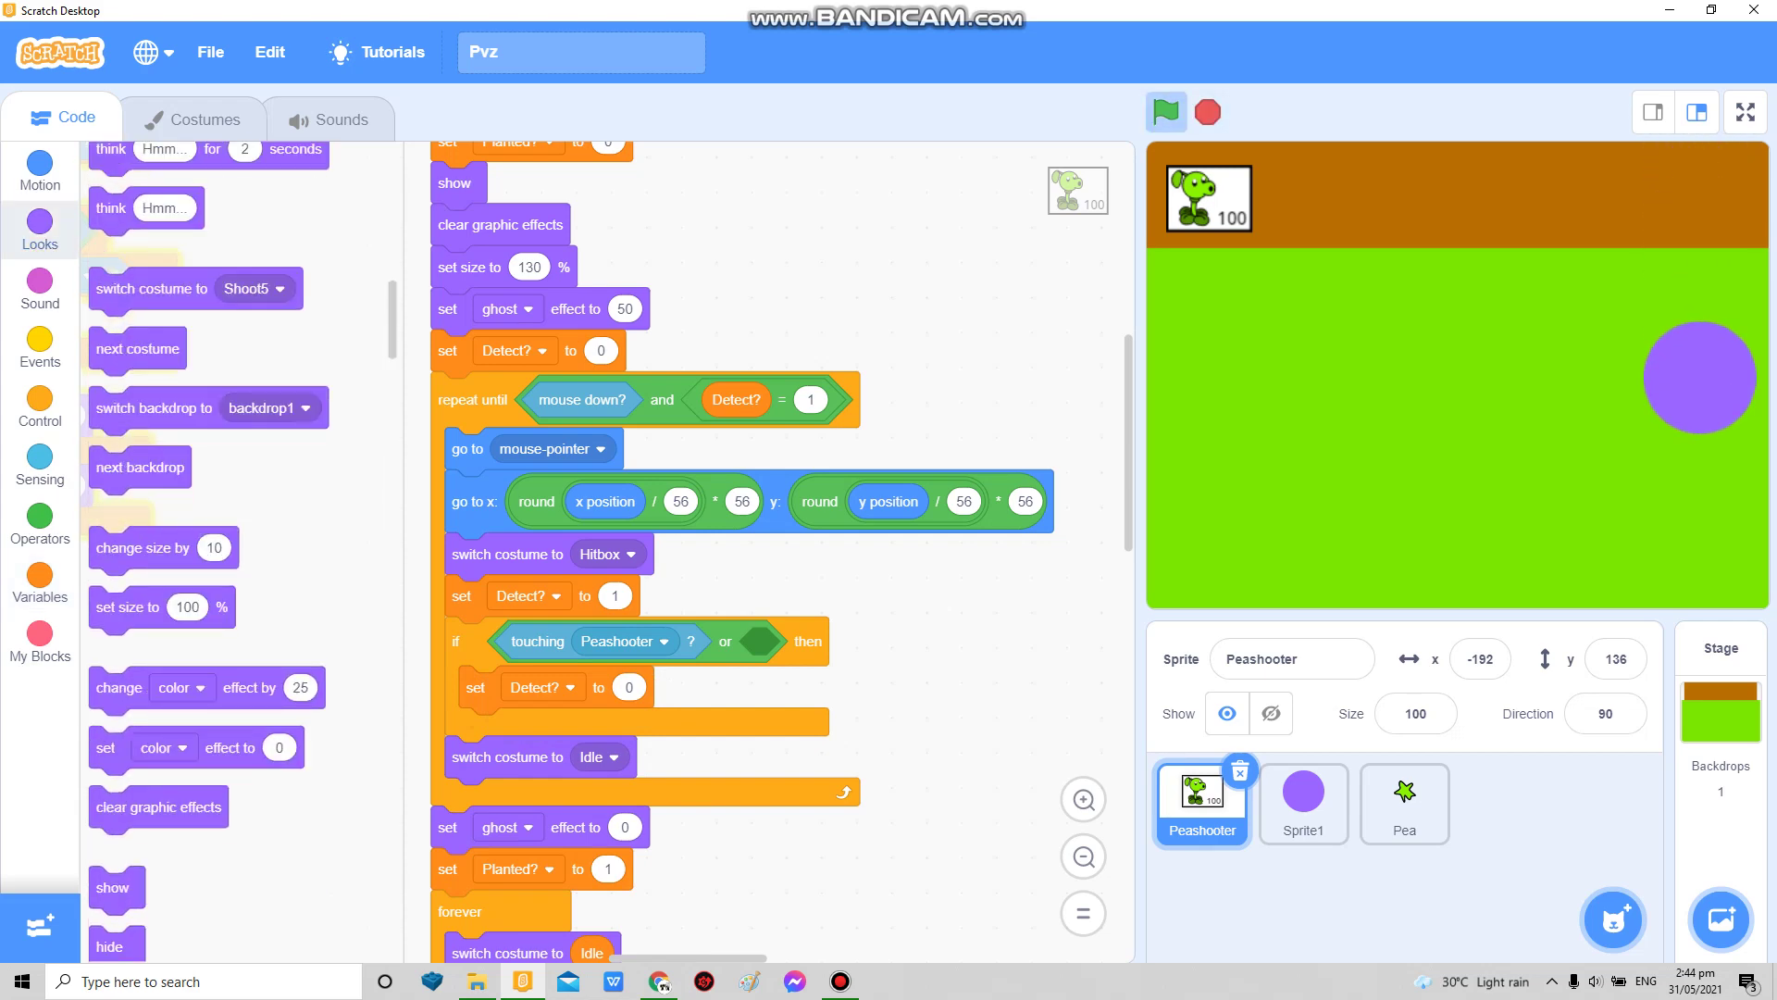
pyautogui.moveTo(448, 349); pyautogui.dragTo(486, 441)
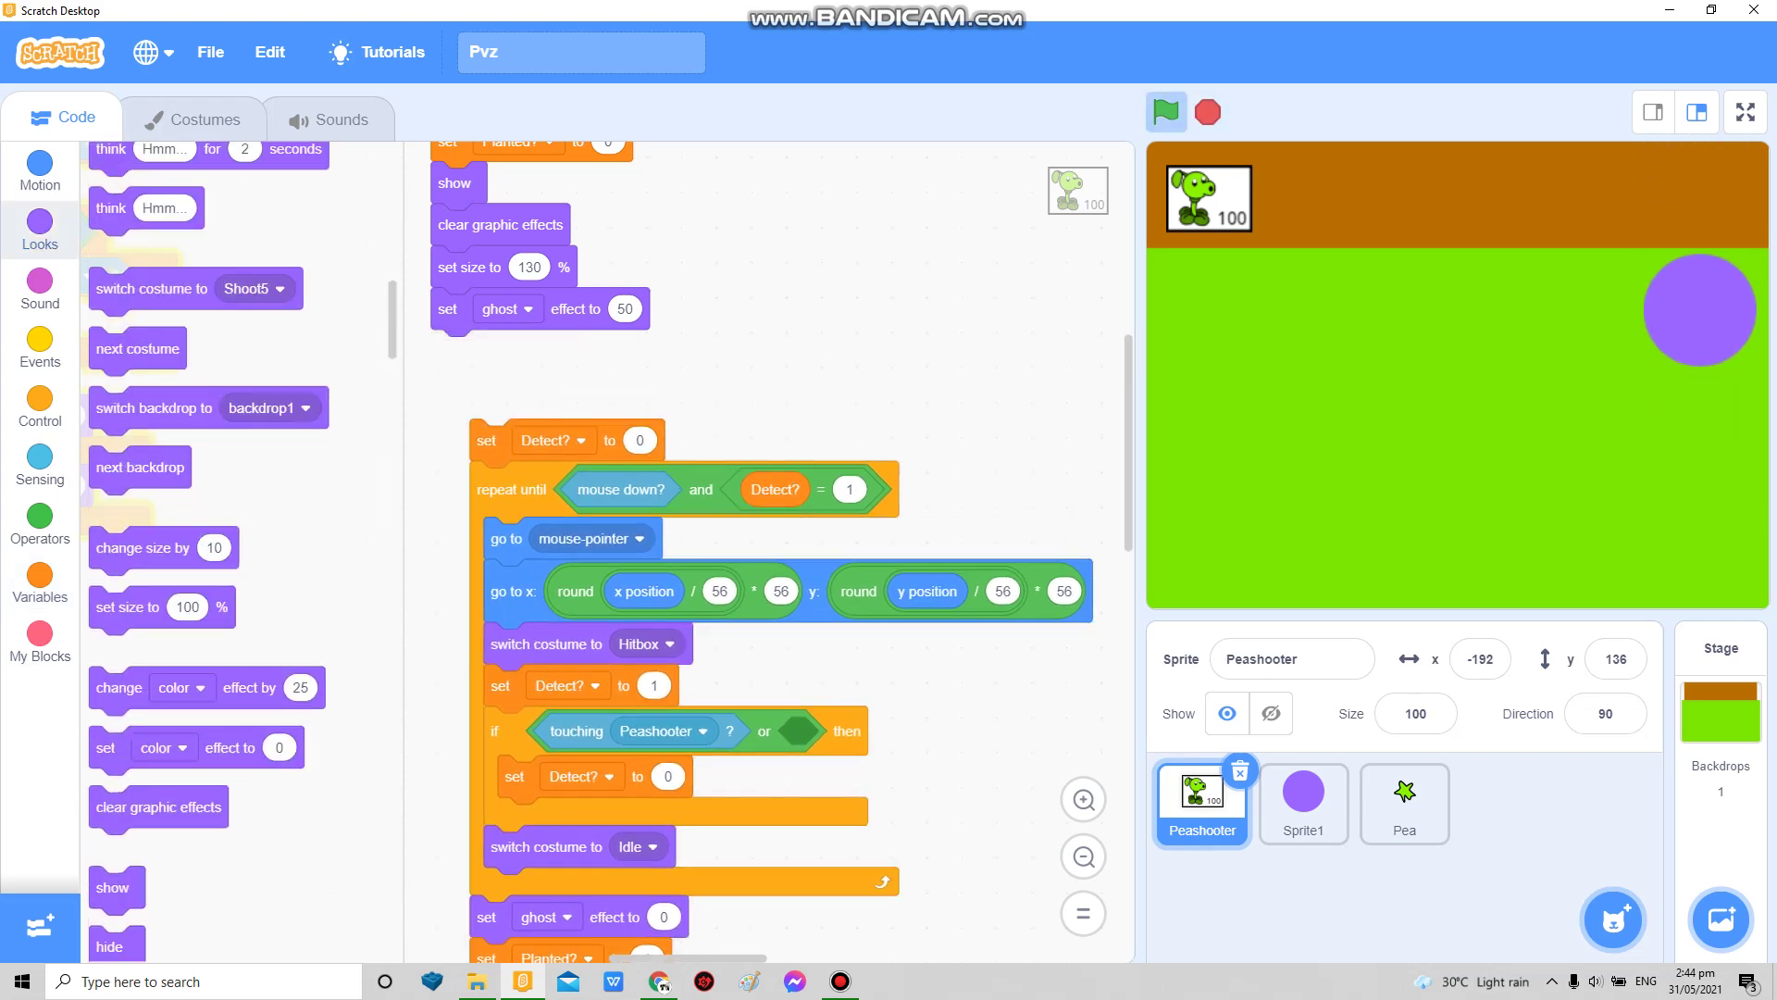
pyautogui.moveTo(468, 266)
pyautogui.mouseDown()
pyautogui.moveTo(459, 284)
pyautogui.moveTo(451, 267)
pyautogui.mouseUp()
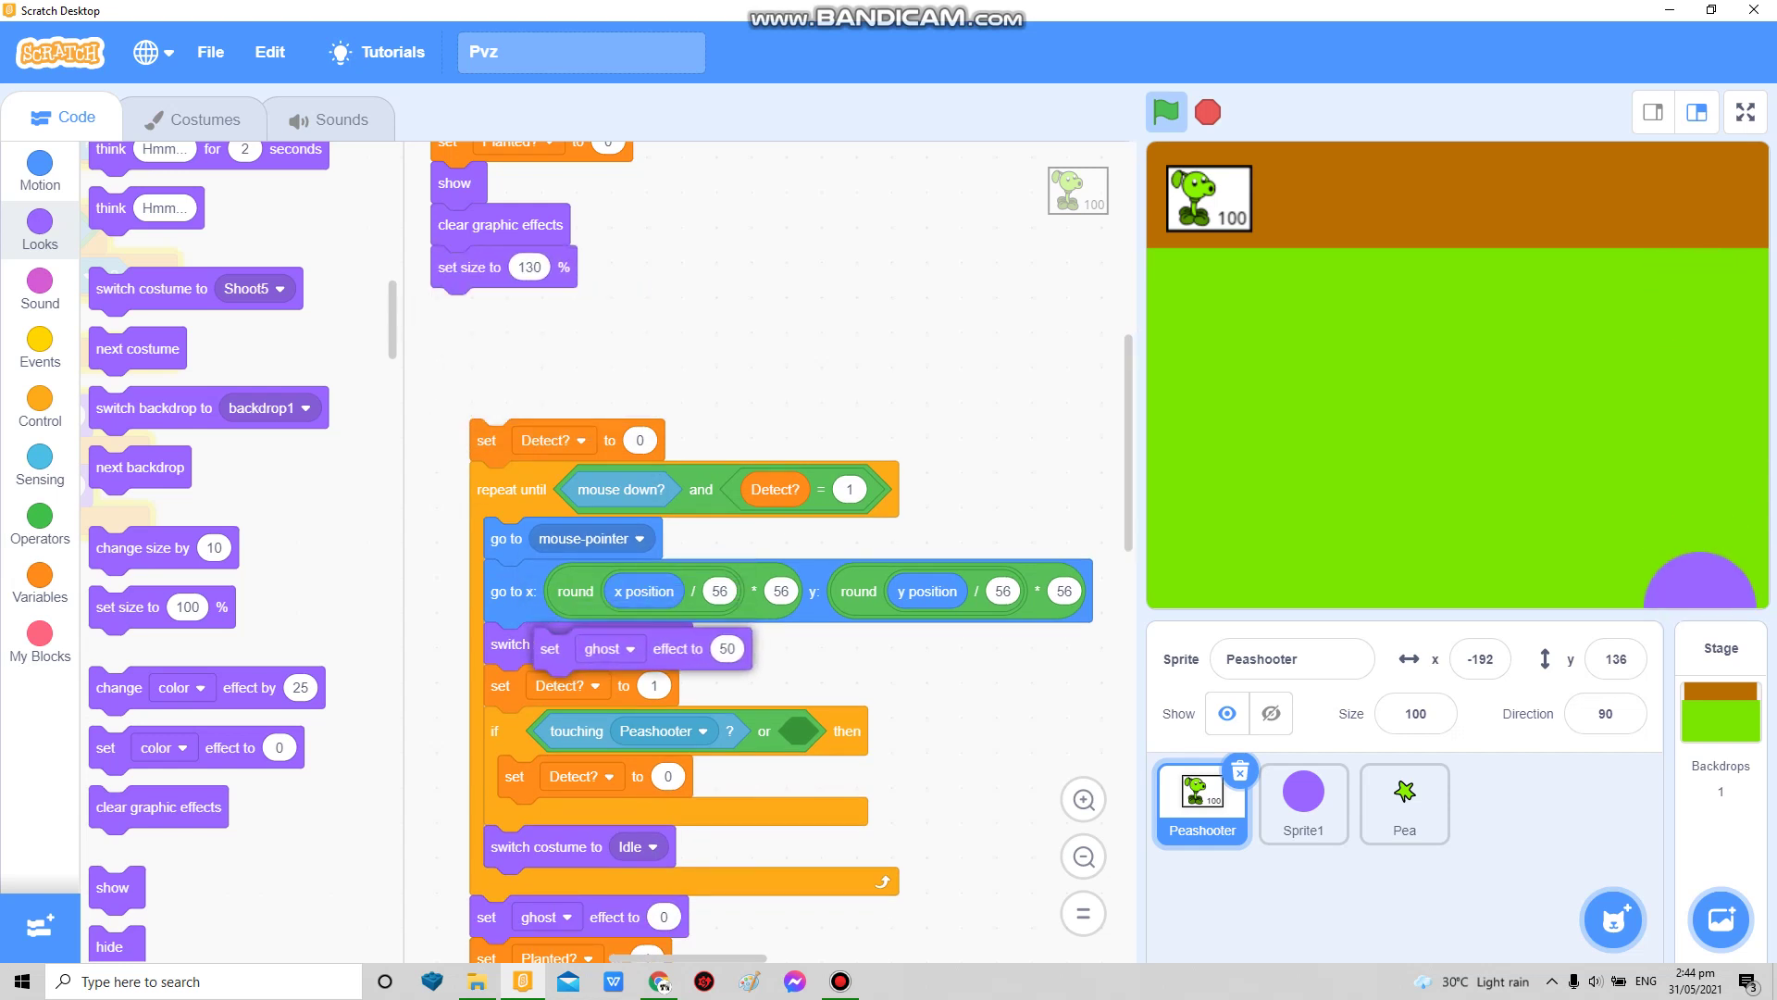
pyautogui.moveTo(446, 327); pyautogui.dragTo(500, 643)
pyautogui.moveTo(487, 441); pyautogui.dragTo(448, 334)
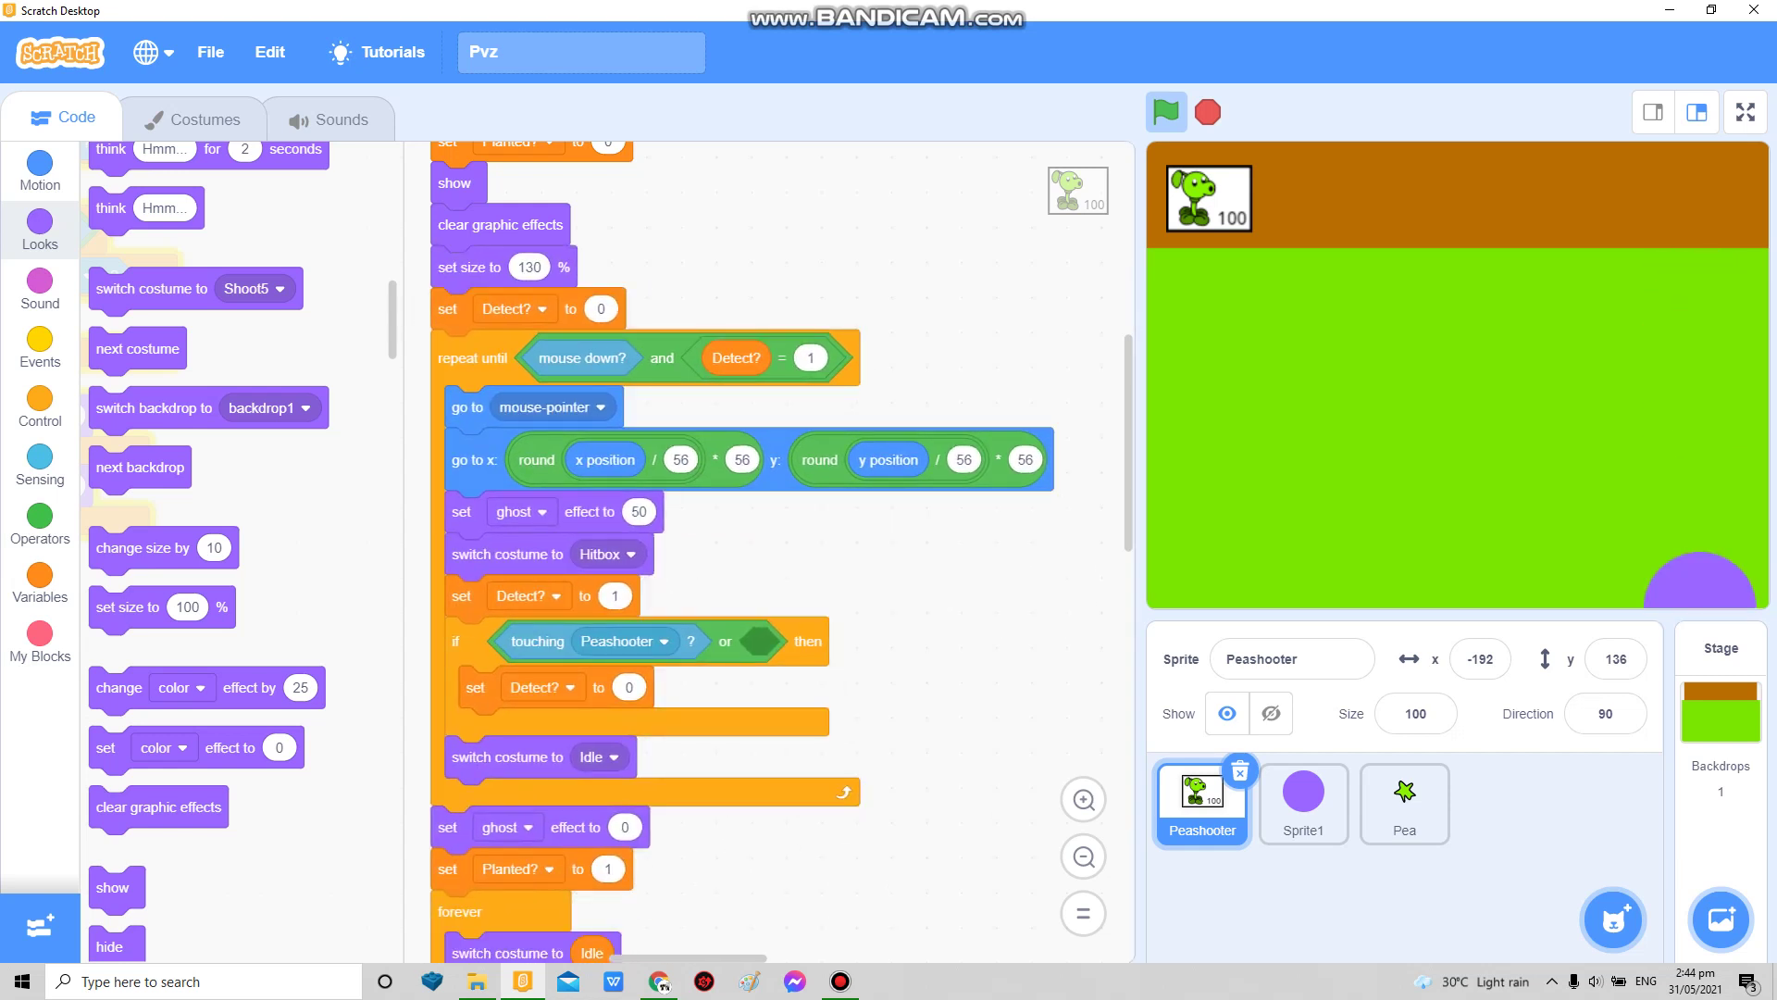
# Step: Add set ghost effect to 70 inside the touching Peashooter branch and play the game full screen
pyautogui.moveTo(106, 747); pyautogui.dragTo(823, 708)
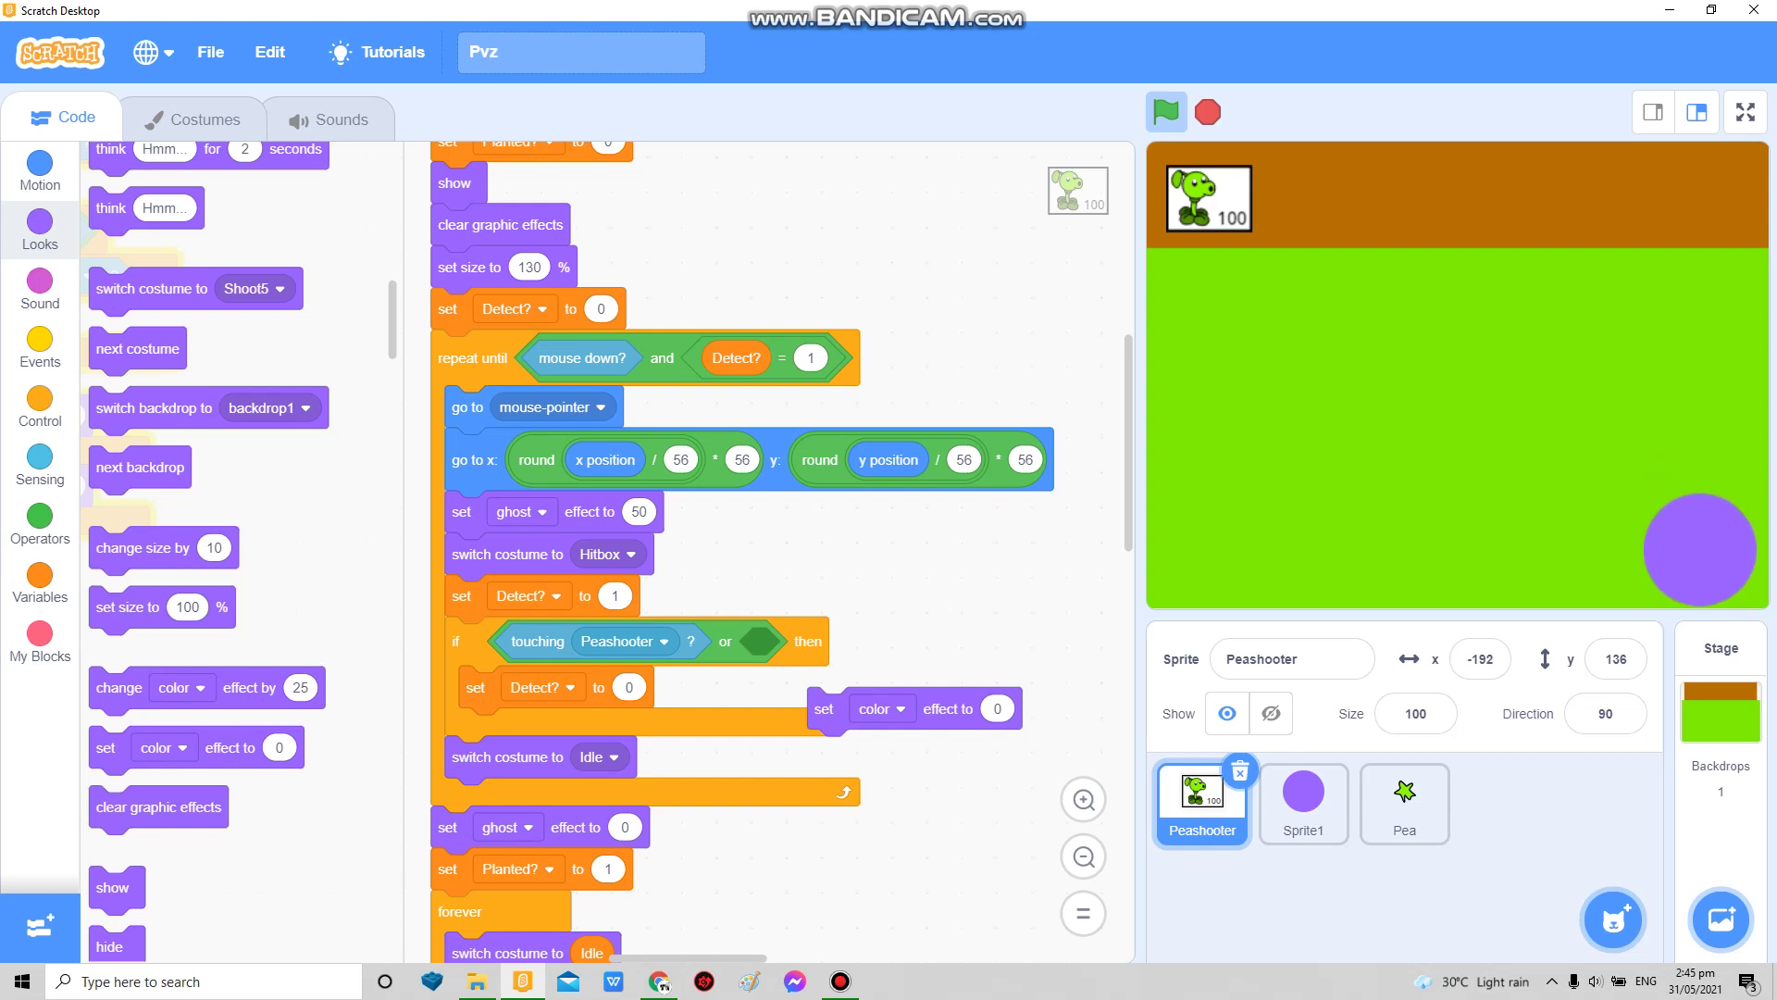
pyautogui.click(877, 708)
pyautogui.click(833, 640)
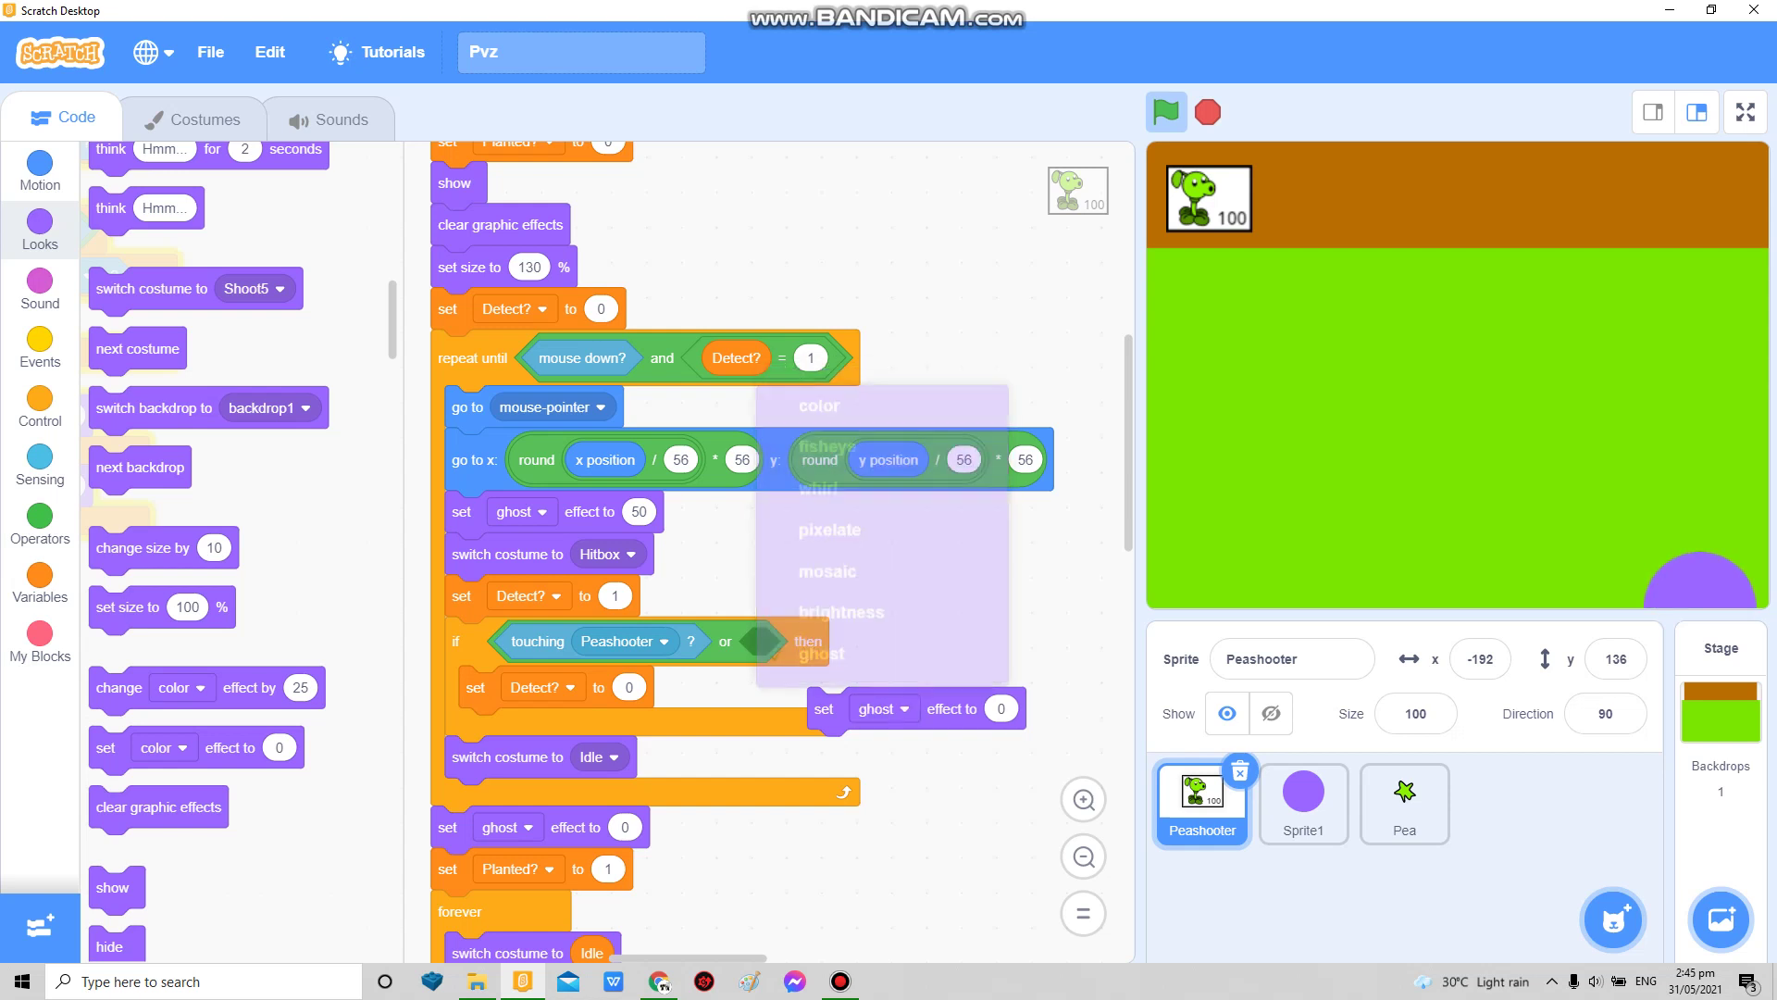
pyautogui.write('70')
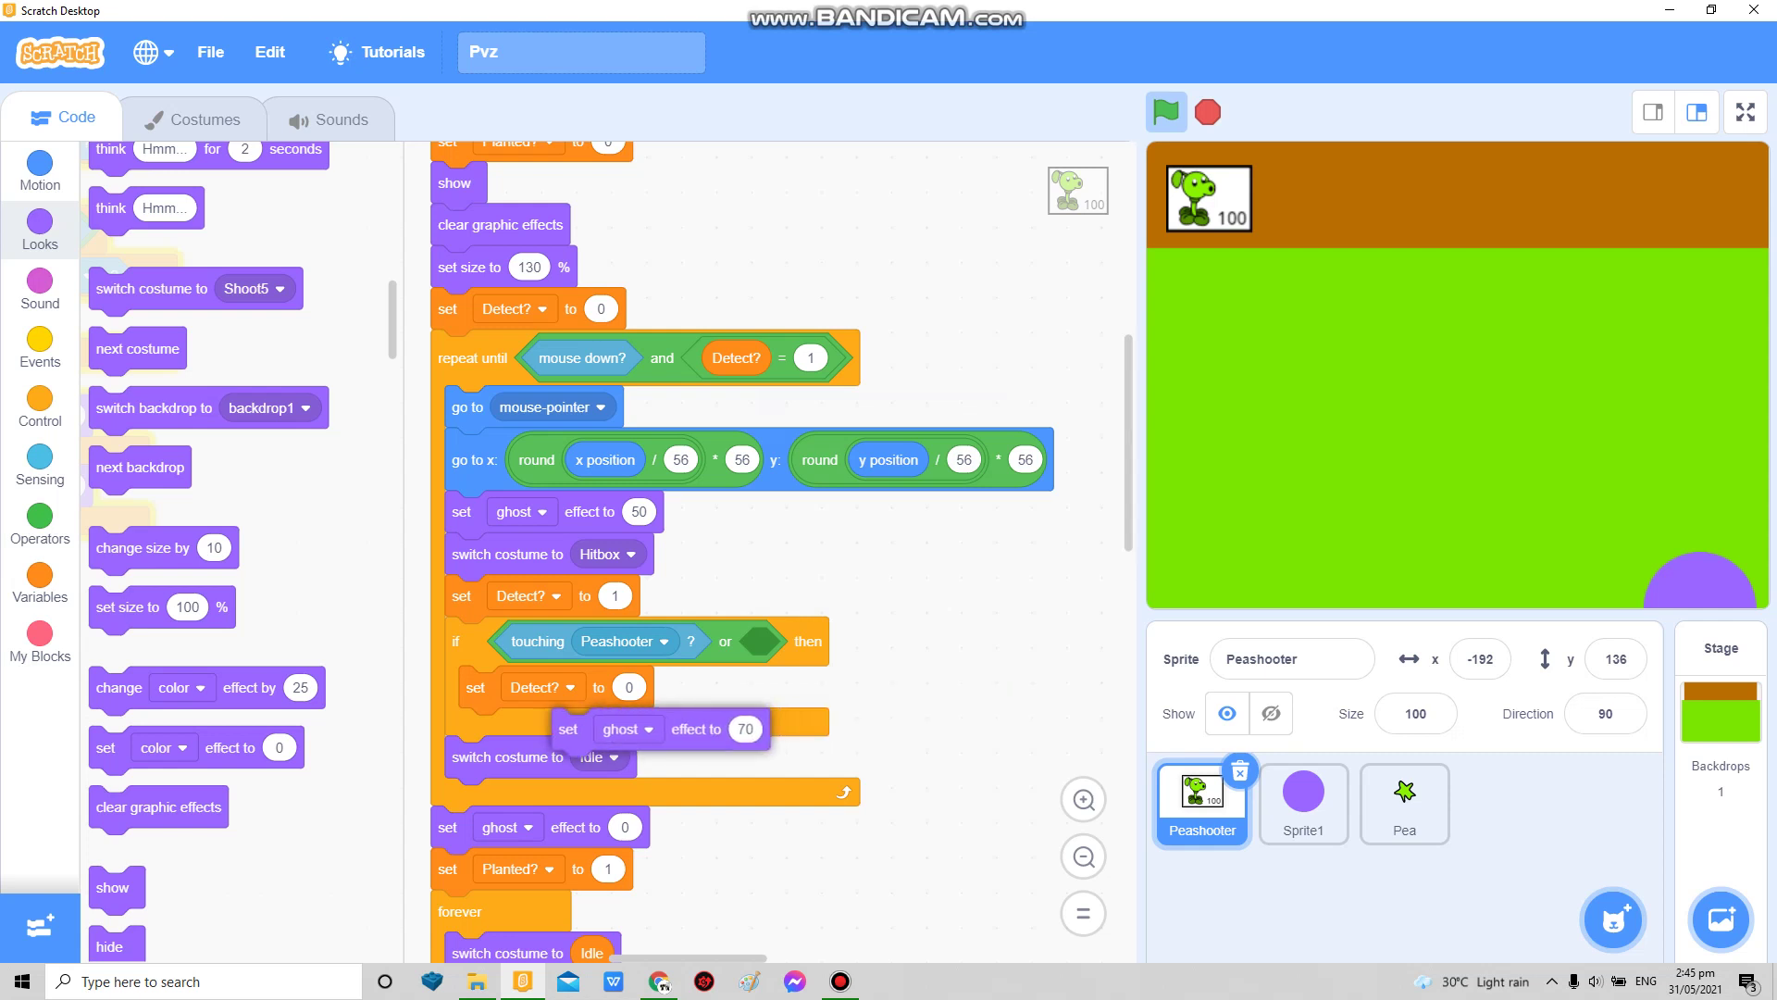
pyautogui.moveTo(822, 709); pyautogui.dragTo(476, 730)
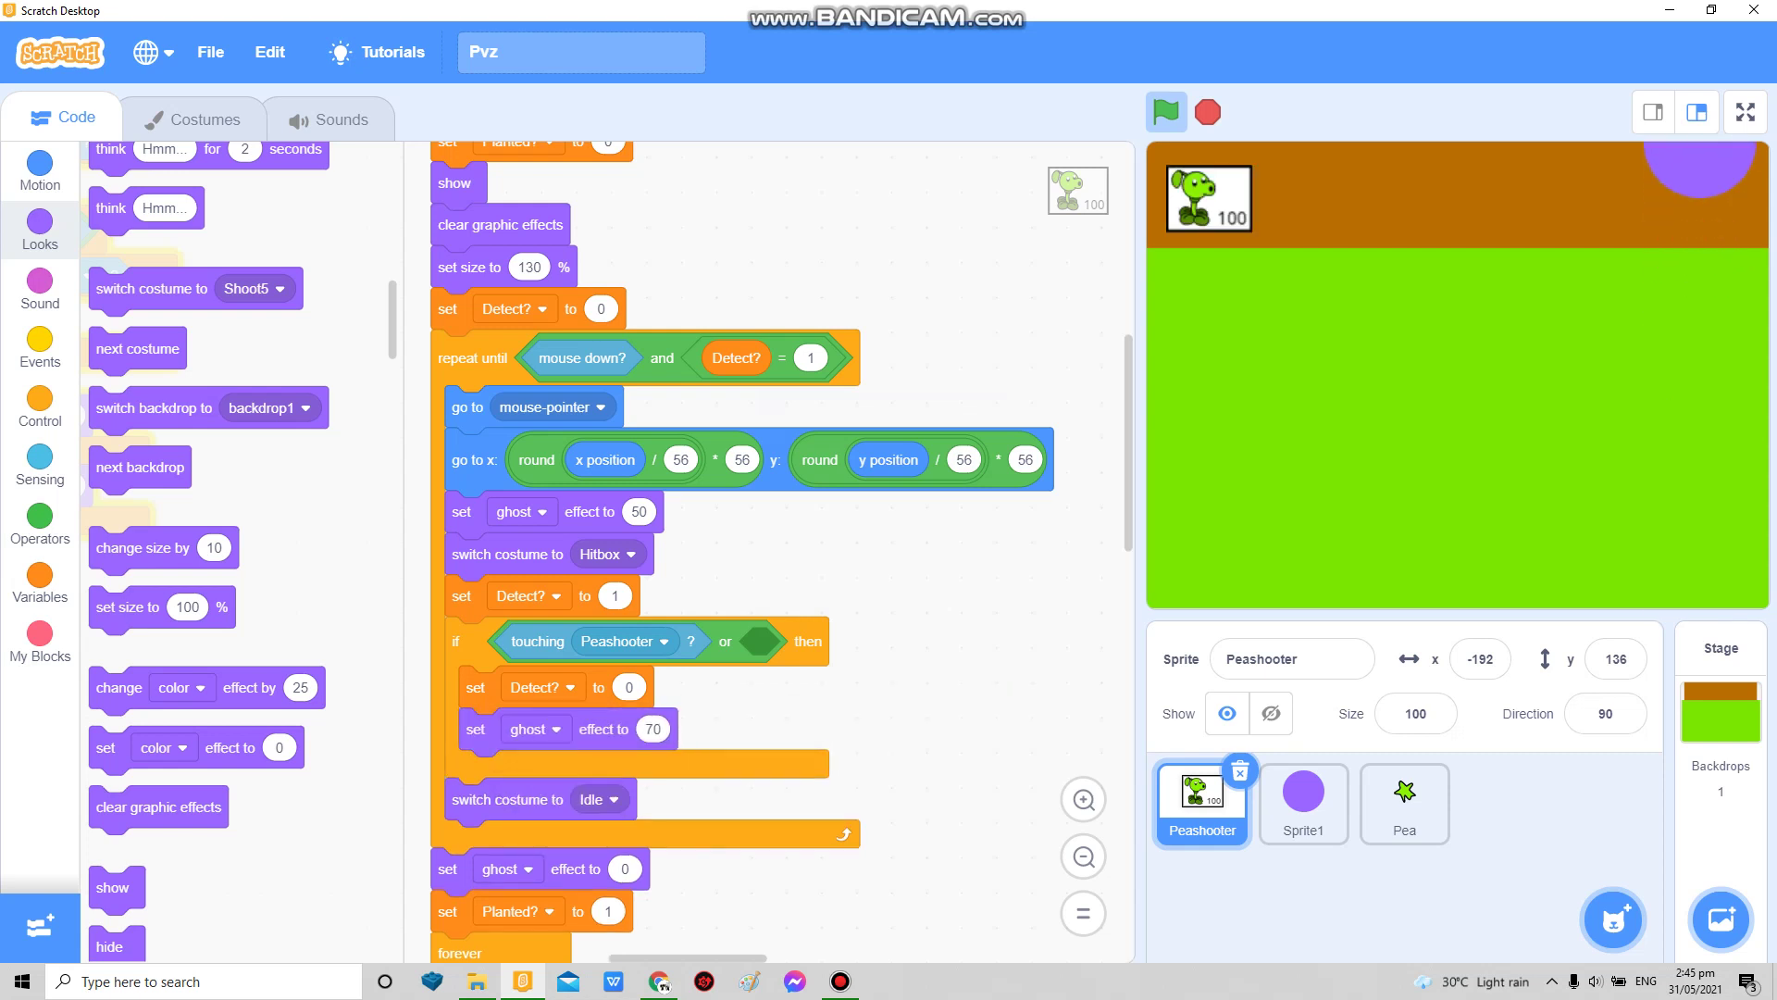
pyautogui.click(1744, 112)
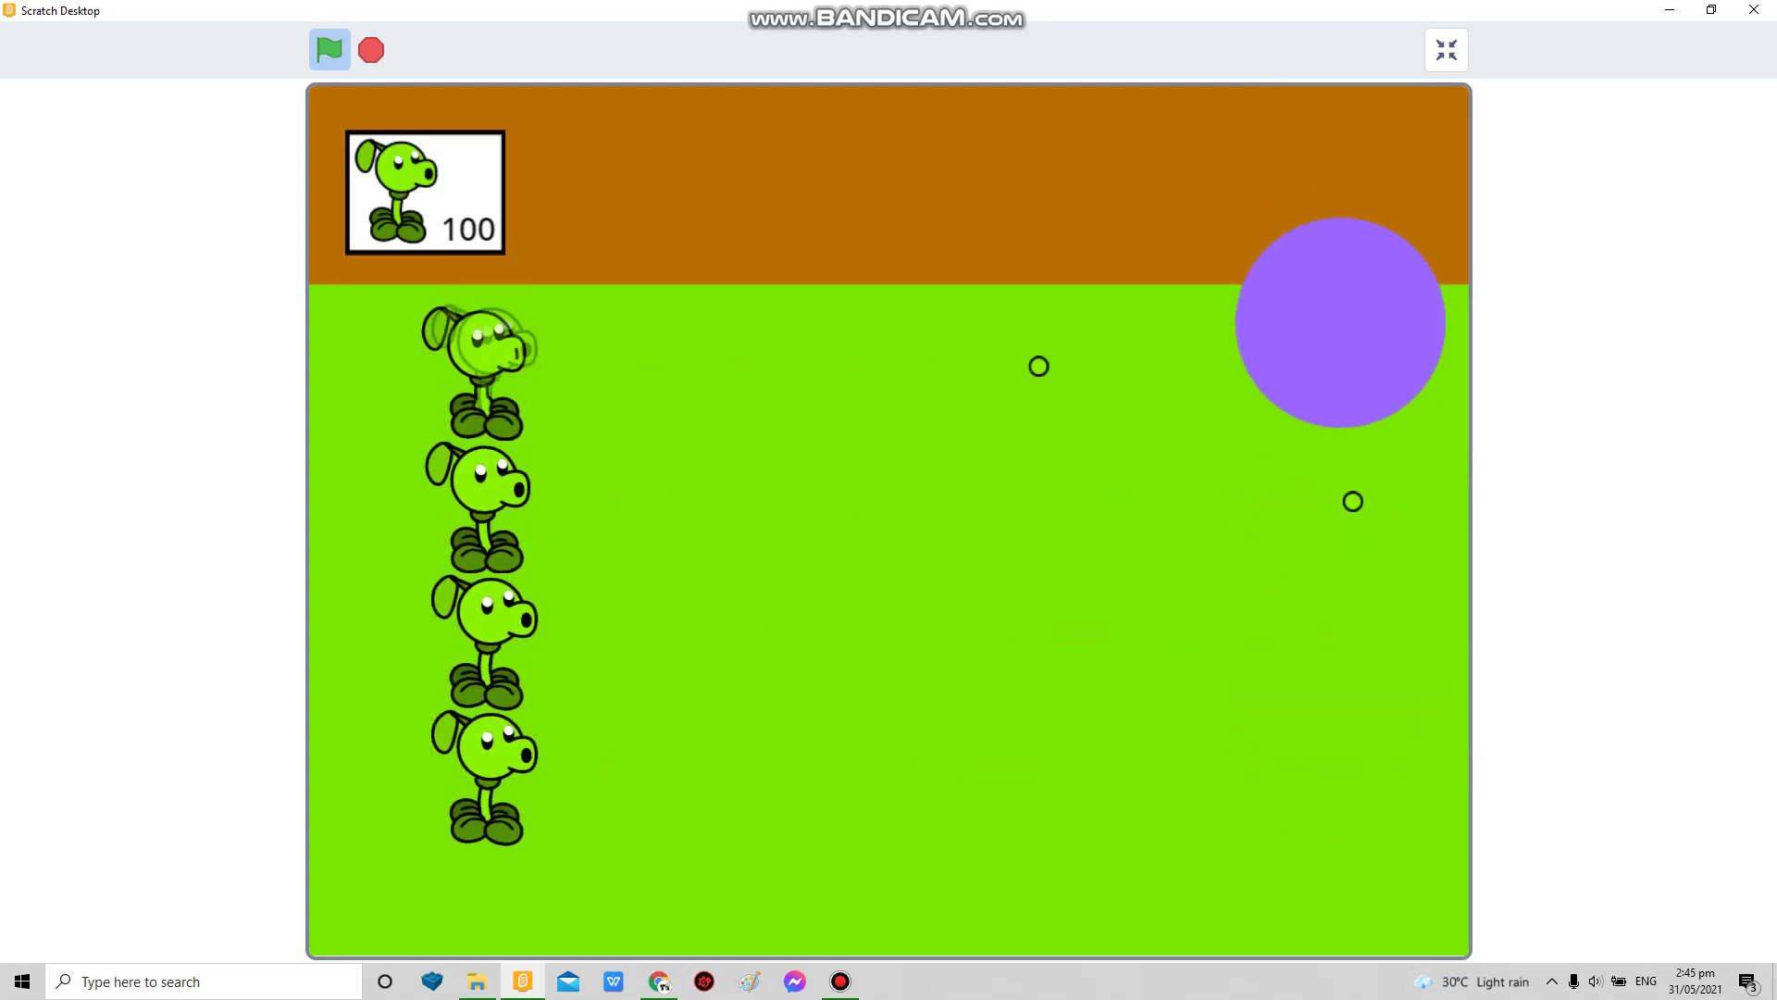
pyautogui.click(621, 369)
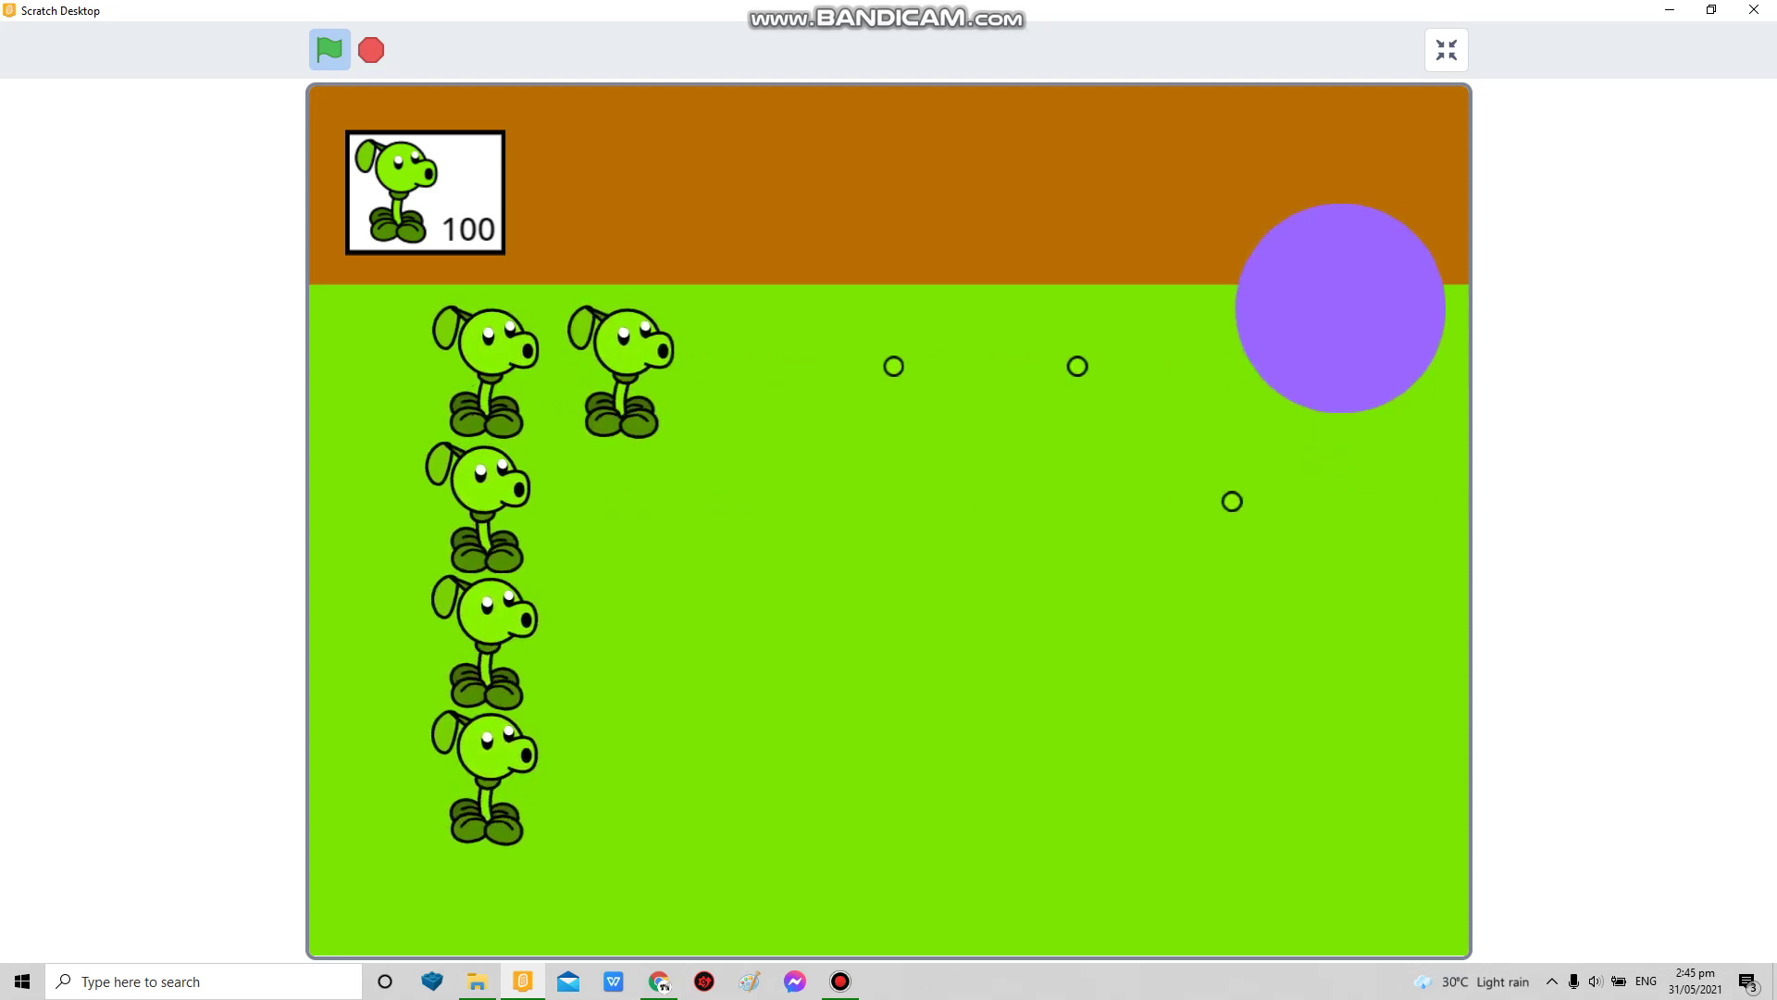
pyautogui.hotkey('alt', 'Tab')
pyautogui.hotkey('alt', 'Tab')
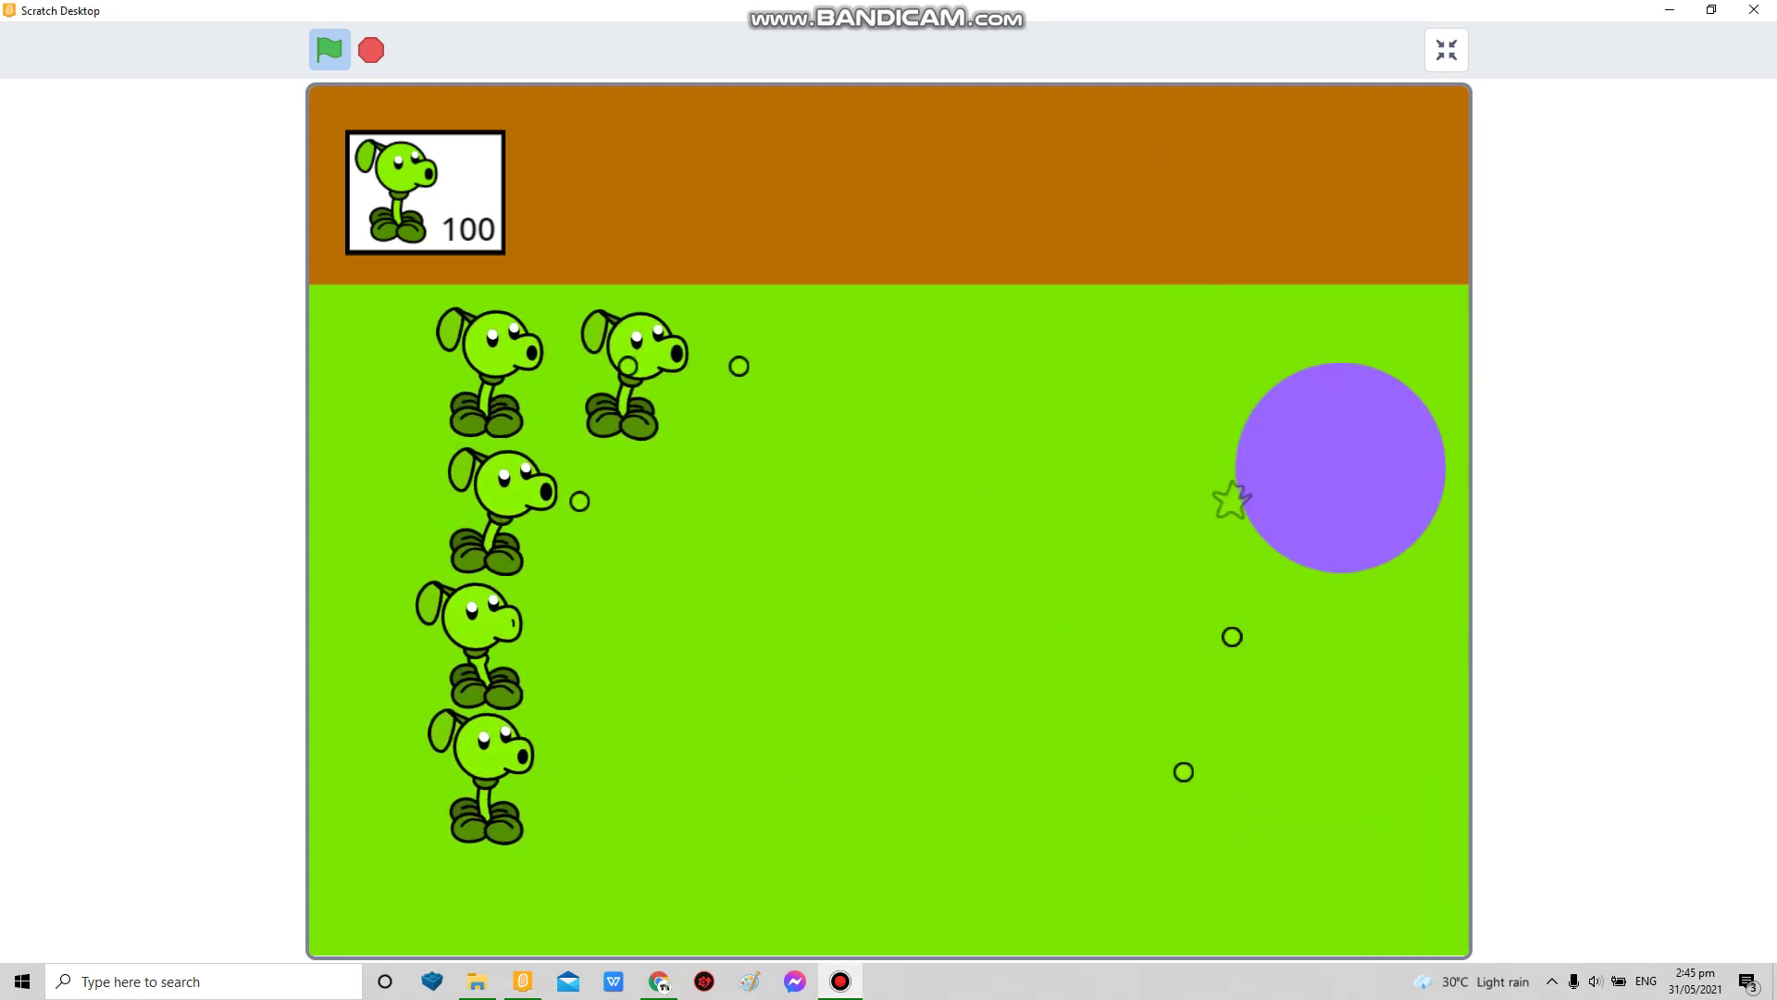
pyautogui.press('Escape')
pyautogui.hotkey('alt', 'Tab')
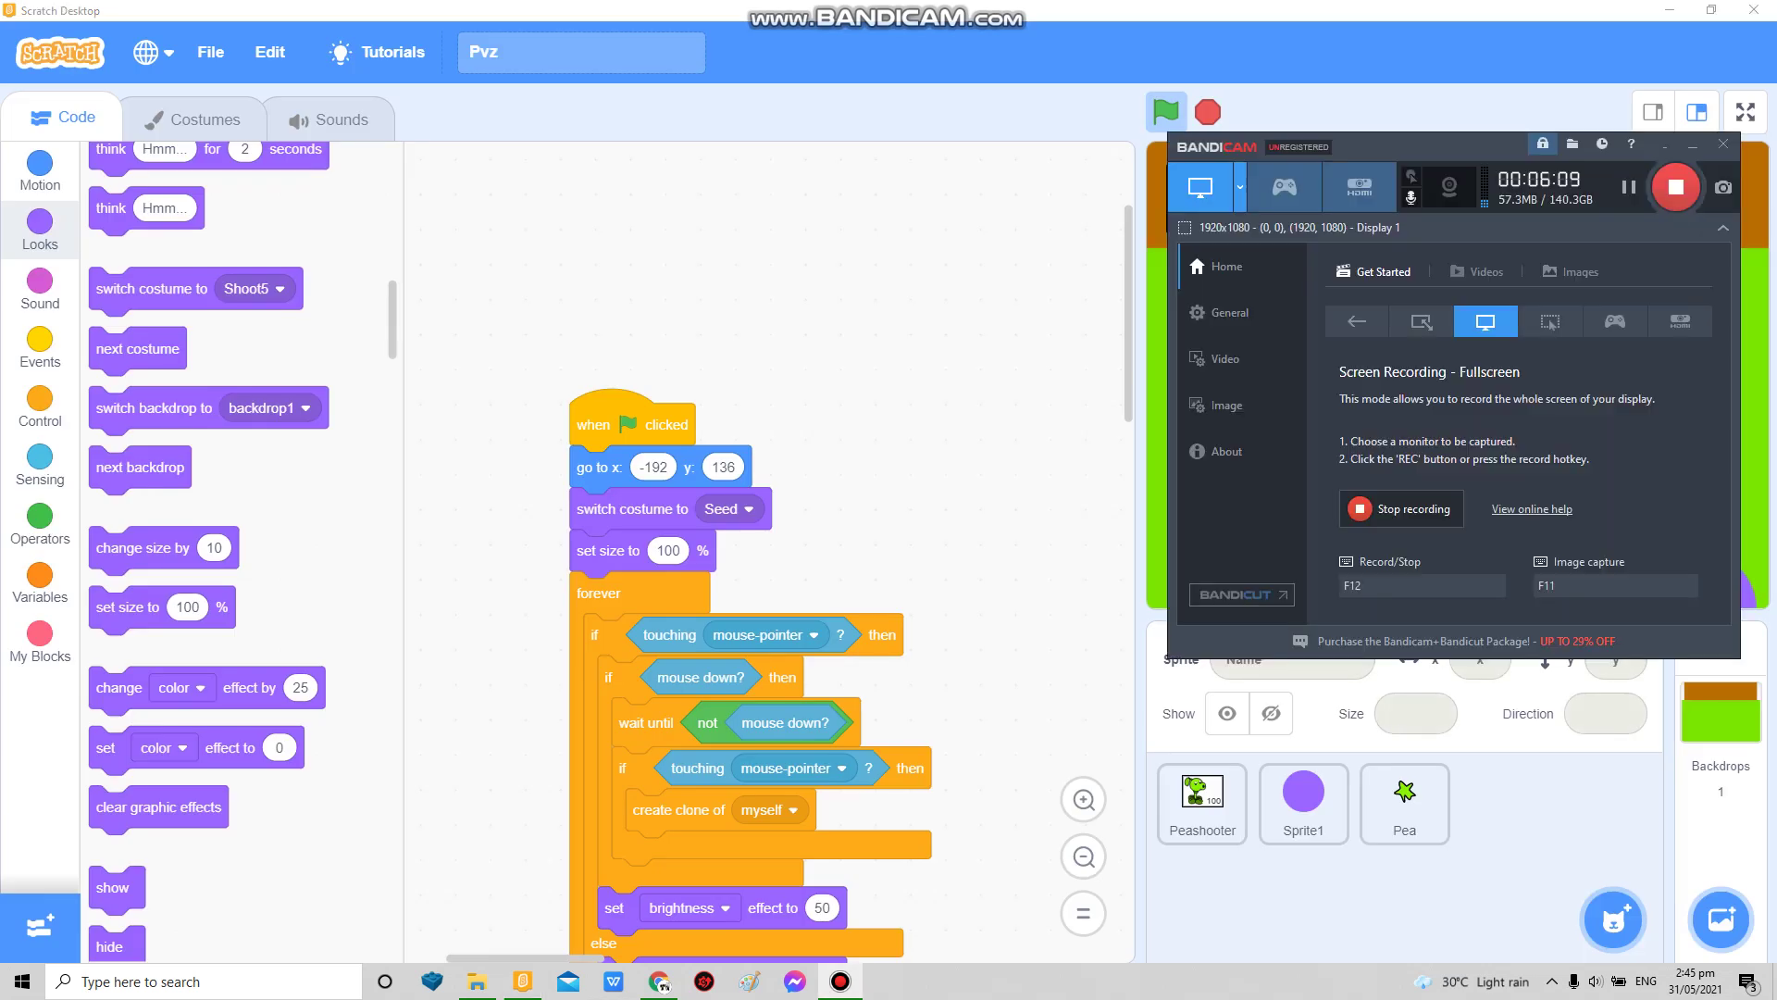
pyautogui.hotkey('alt', 'Tab')
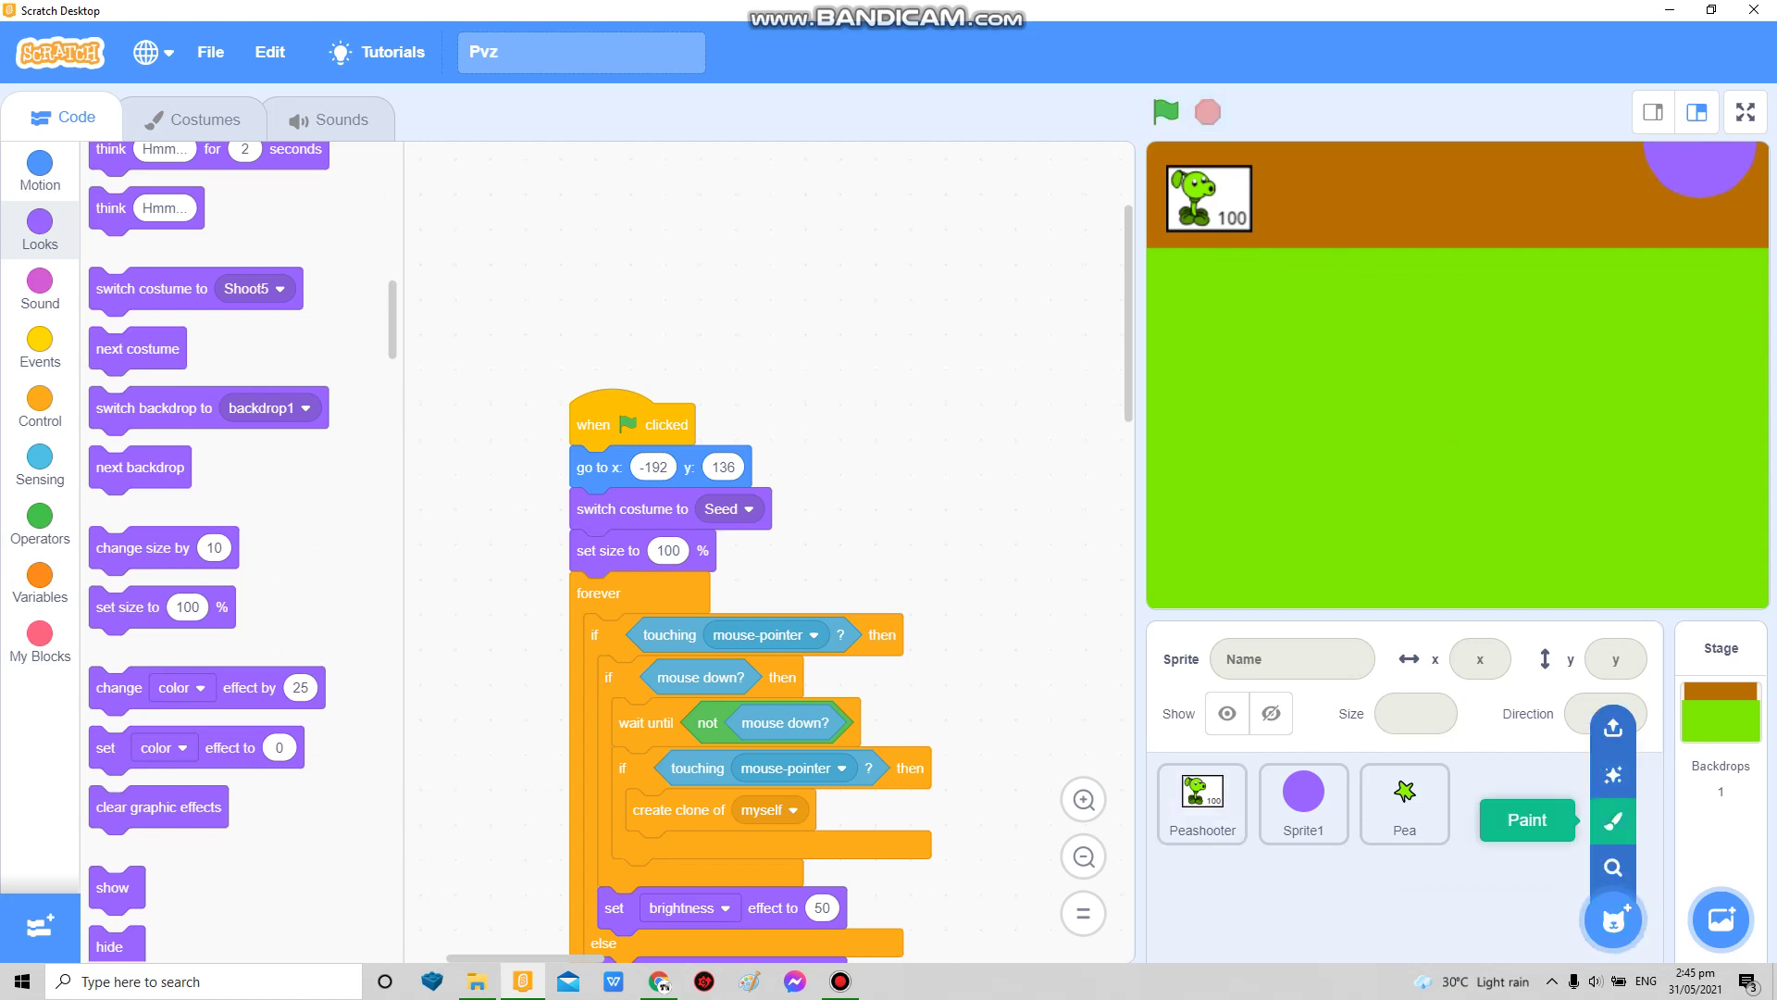
pyautogui.click(1614, 822)
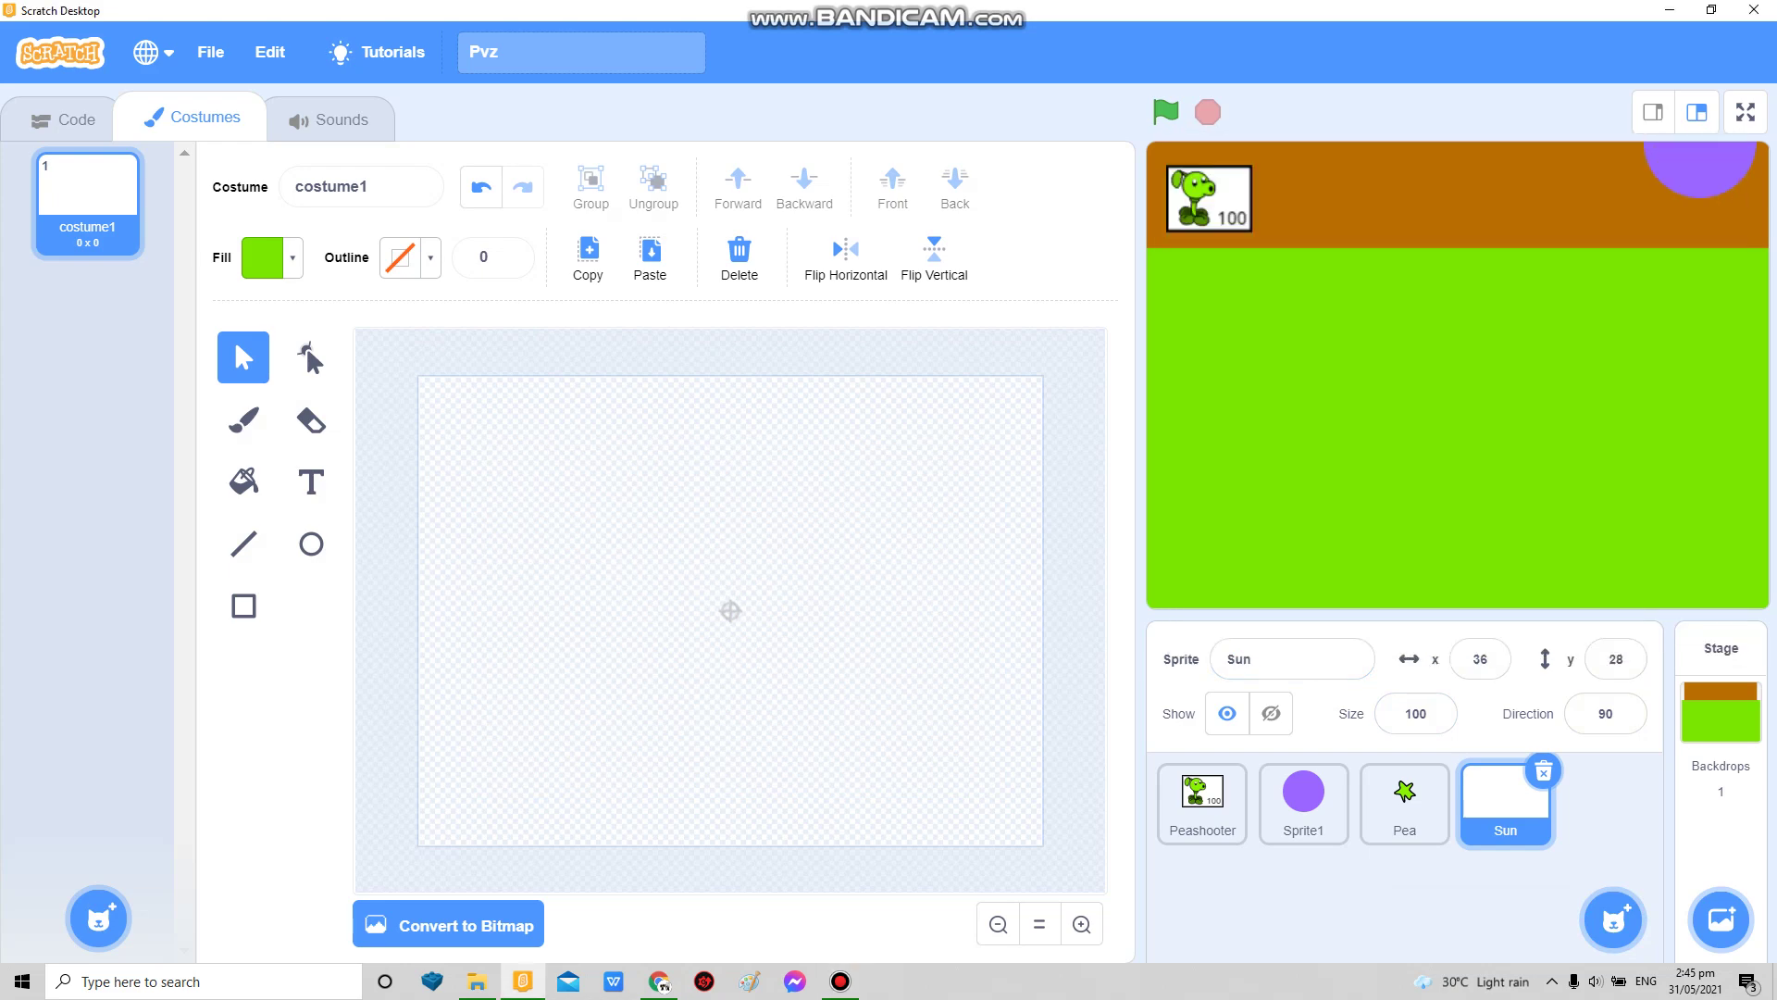
# Step: Draw a large, centred, bright yellow circle as the sun costume
pyautogui.click(311, 543)
pyautogui.click(1081, 923)
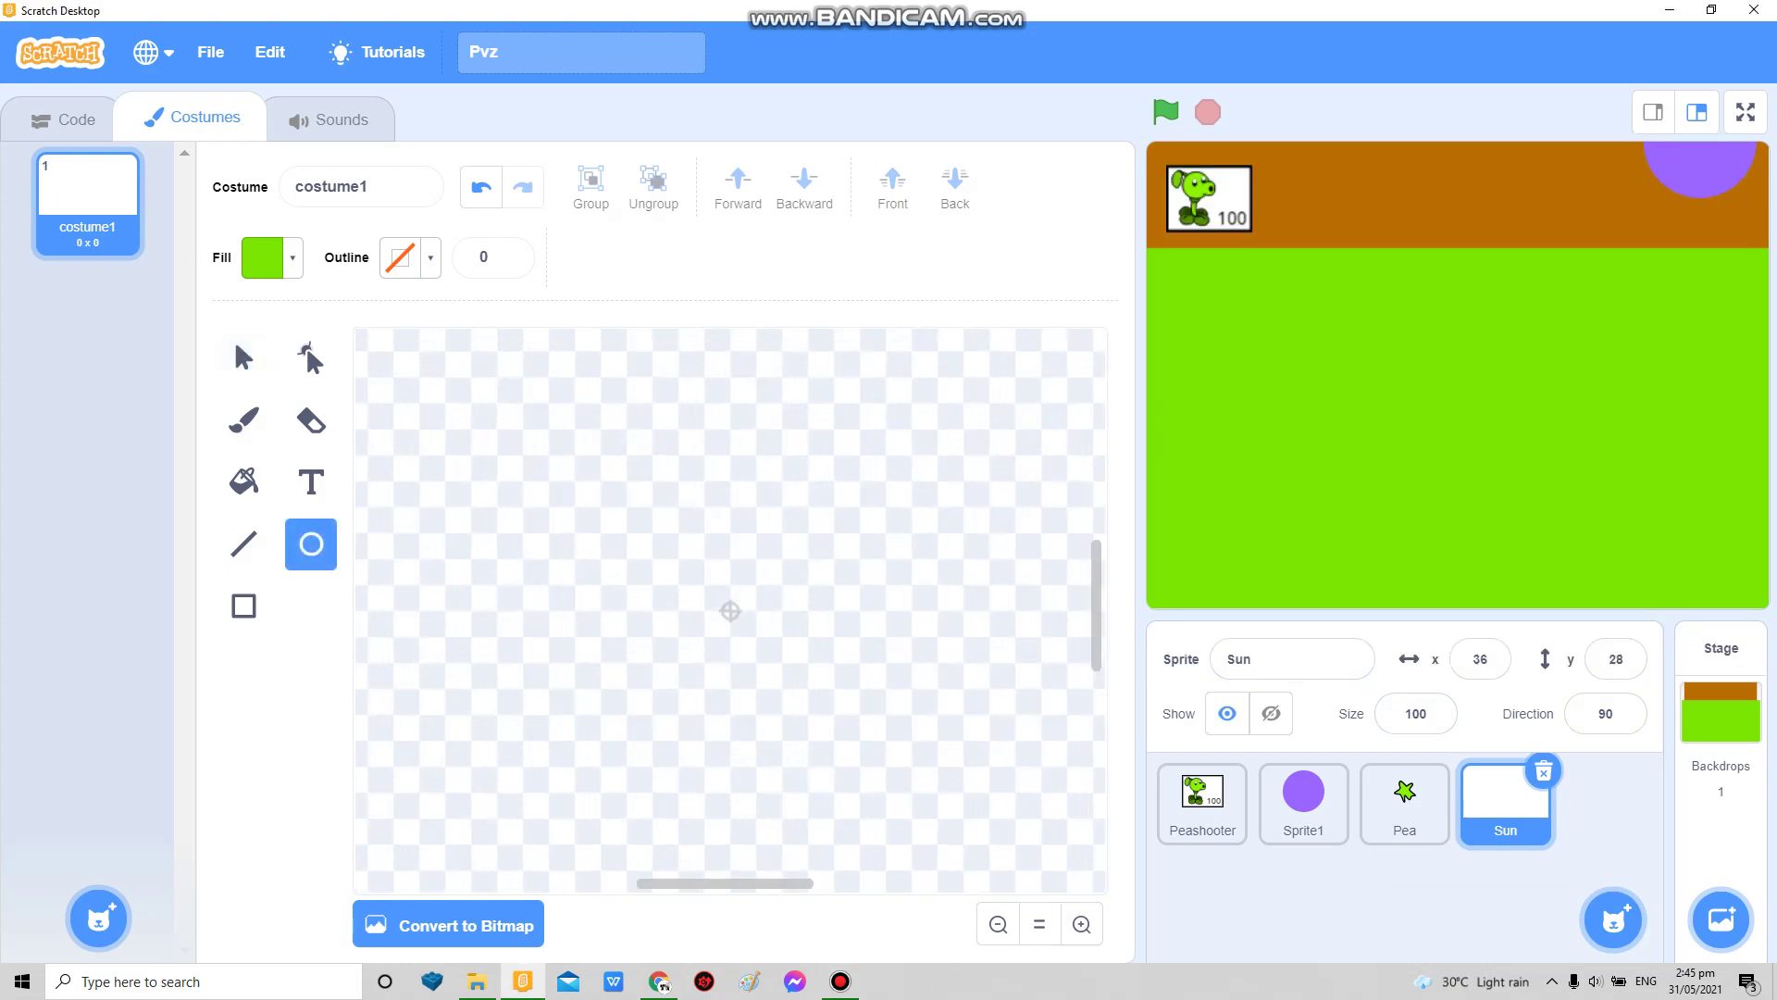
pyautogui.click(263, 257)
pyautogui.moveTo(215, 351); pyautogui.dragTo(181, 350)
pyautogui.moveTo(321, 510); pyautogui.dragTo(340, 509)
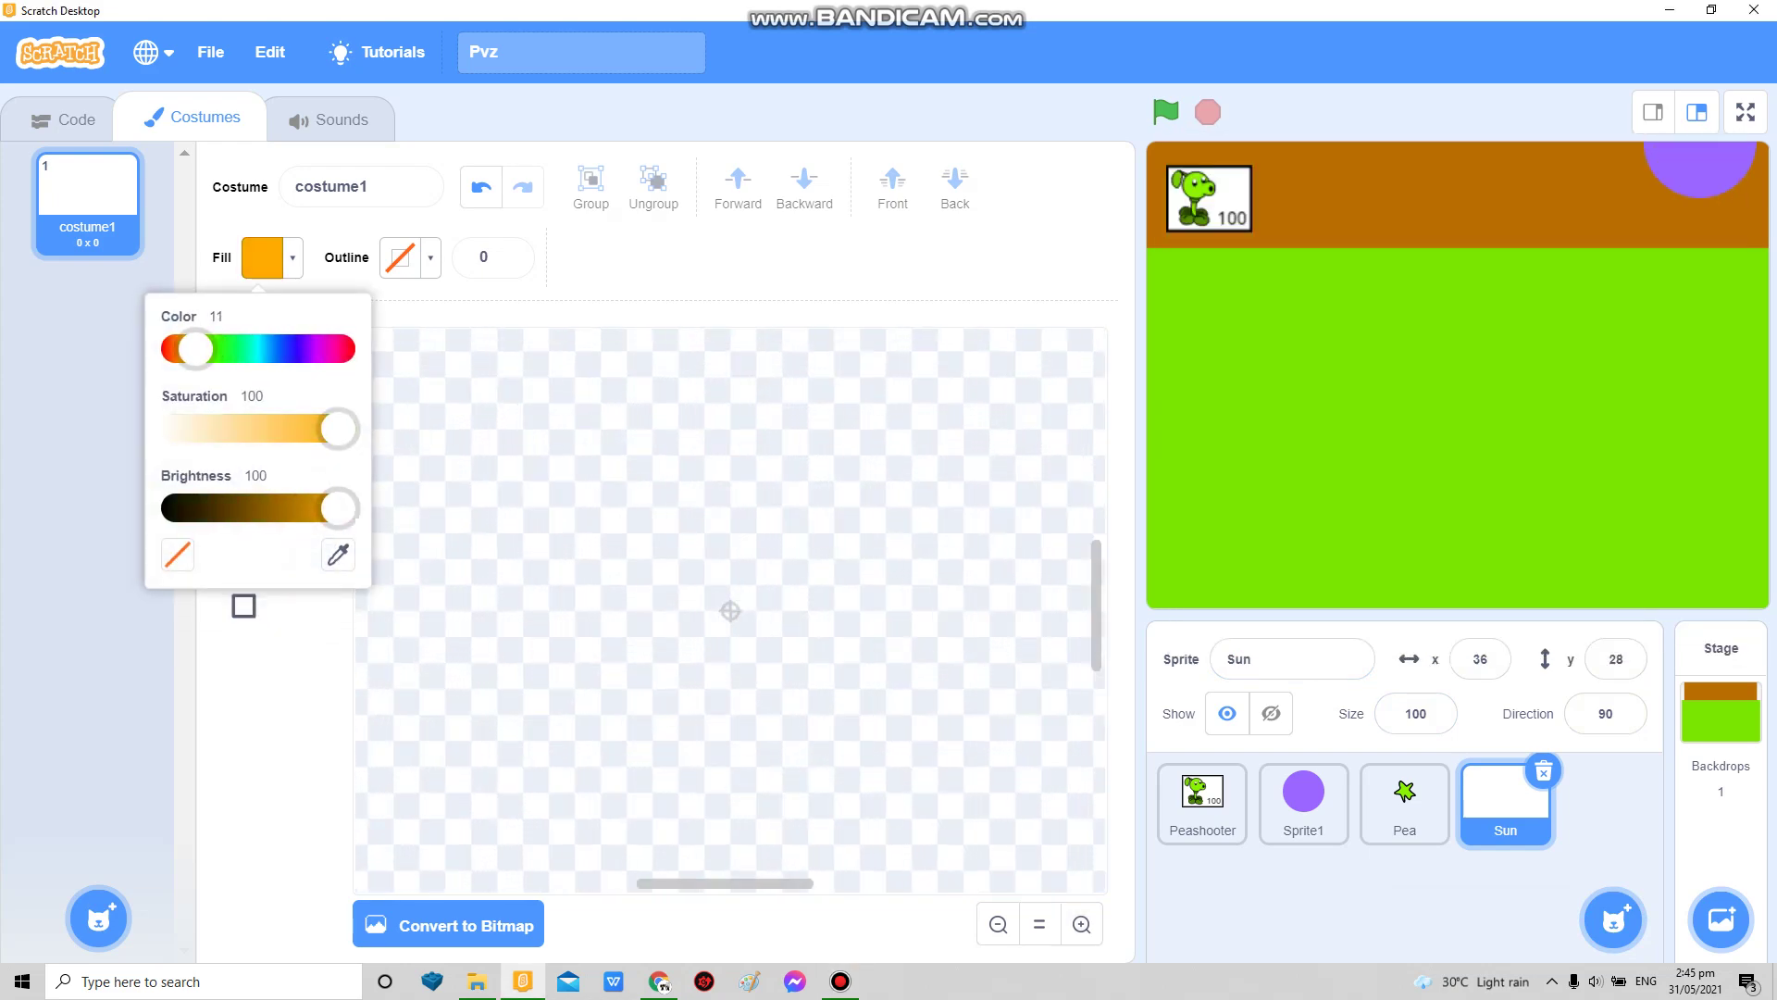
pyautogui.moveTo(181, 350); pyautogui.dragTo(212, 349)
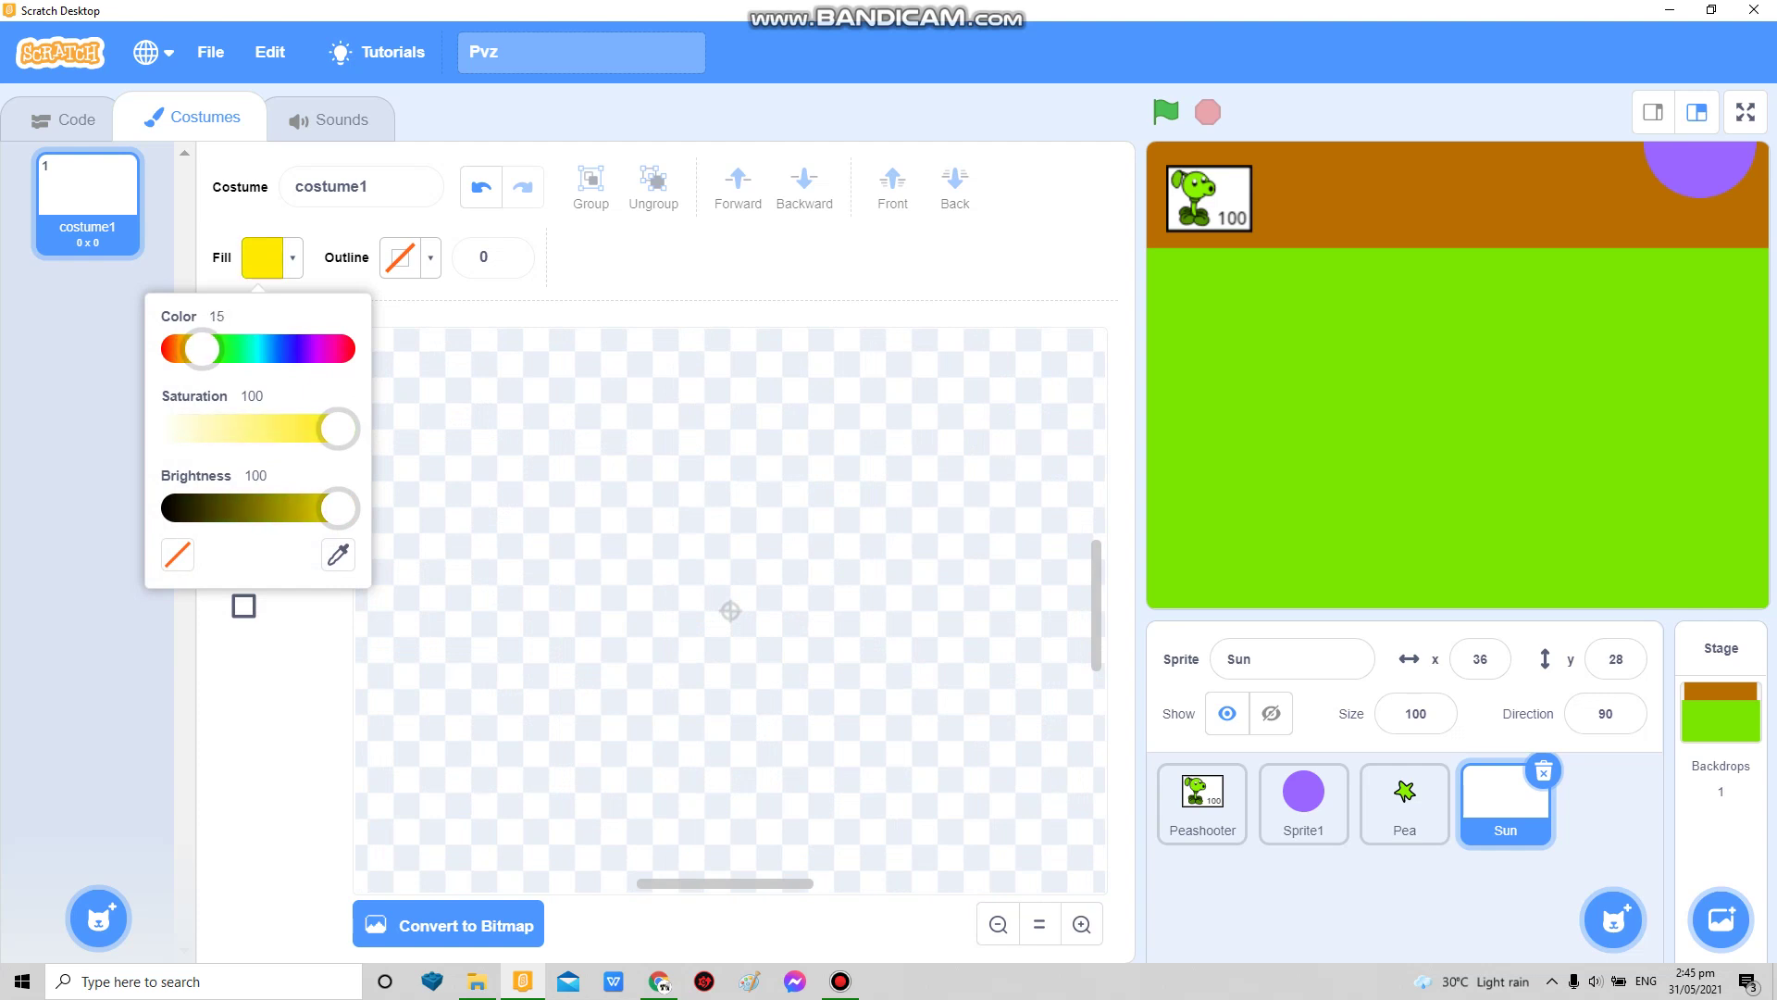
pyautogui.moveTo(634, 475); pyautogui.dragTo(864, 723)
pyautogui.moveTo(751, 598); pyautogui.dragTo(730, 611)
pyautogui.moveTo(545, 389); pyautogui.dragTo(969, 816)
pyautogui.moveTo(757, 604); pyautogui.dragTo(731, 611)
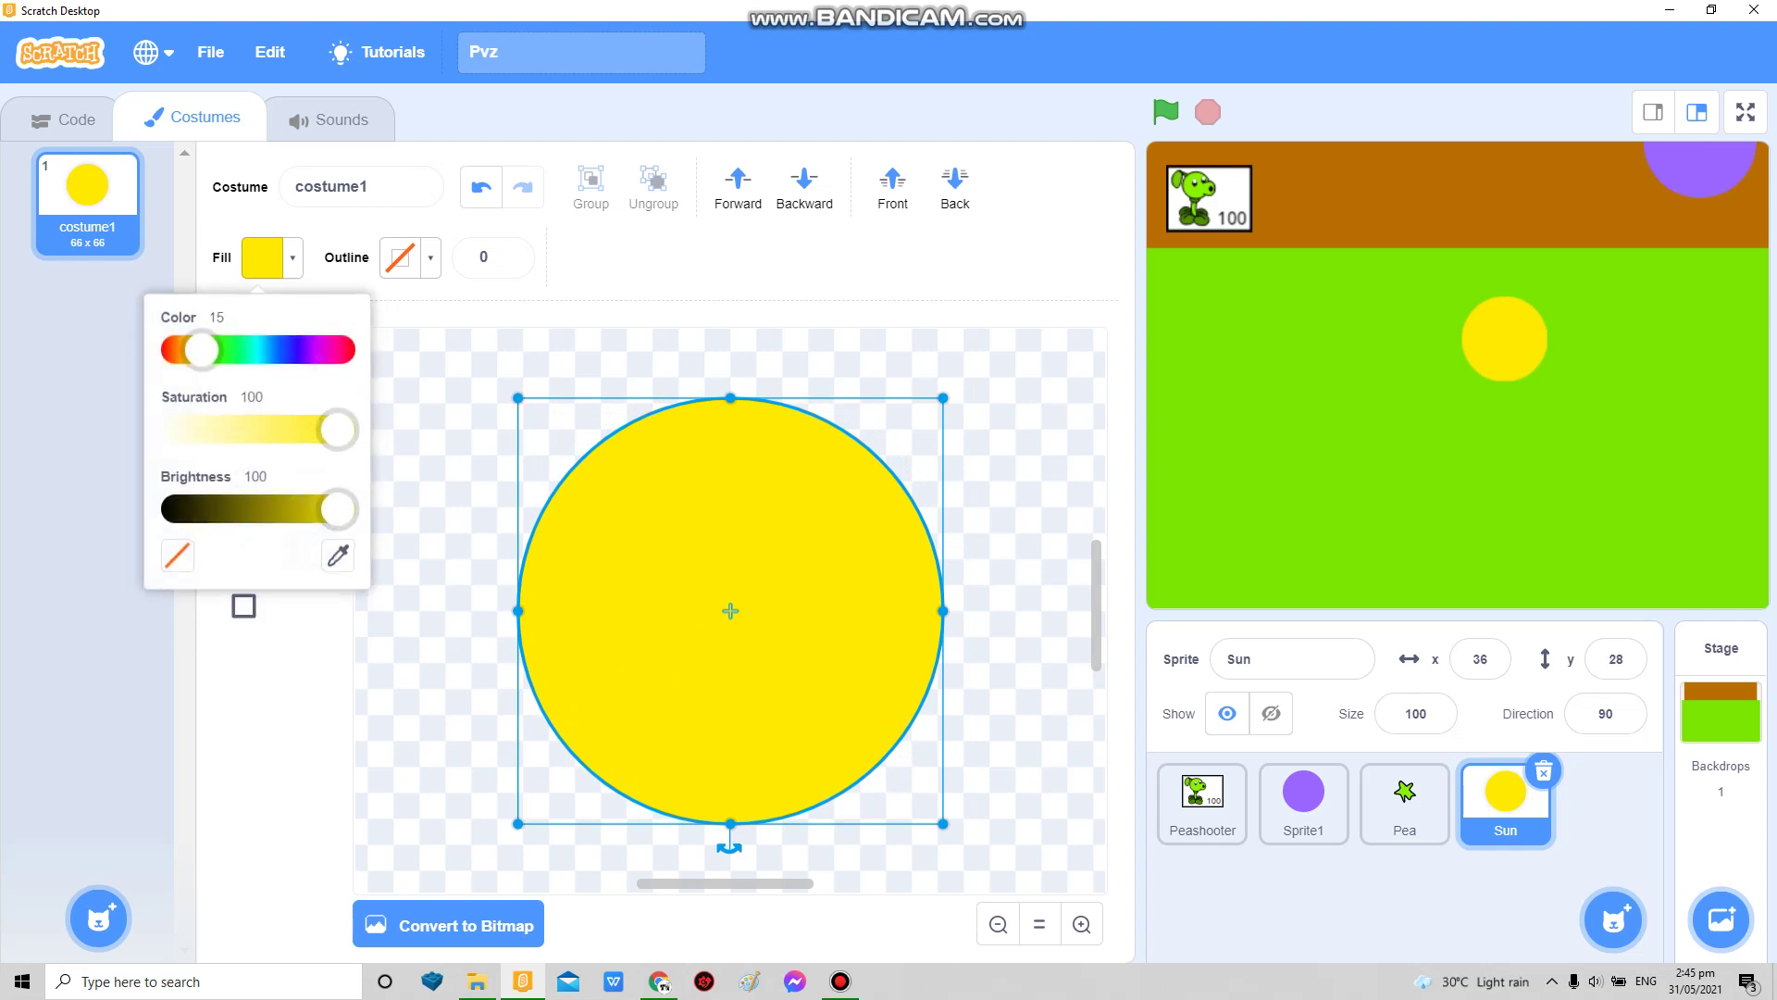
# Step: Give the sun circle a radial gradient fill that fades to transparent
pyautogui.click(243, 358)
pyautogui.click(271, 257)
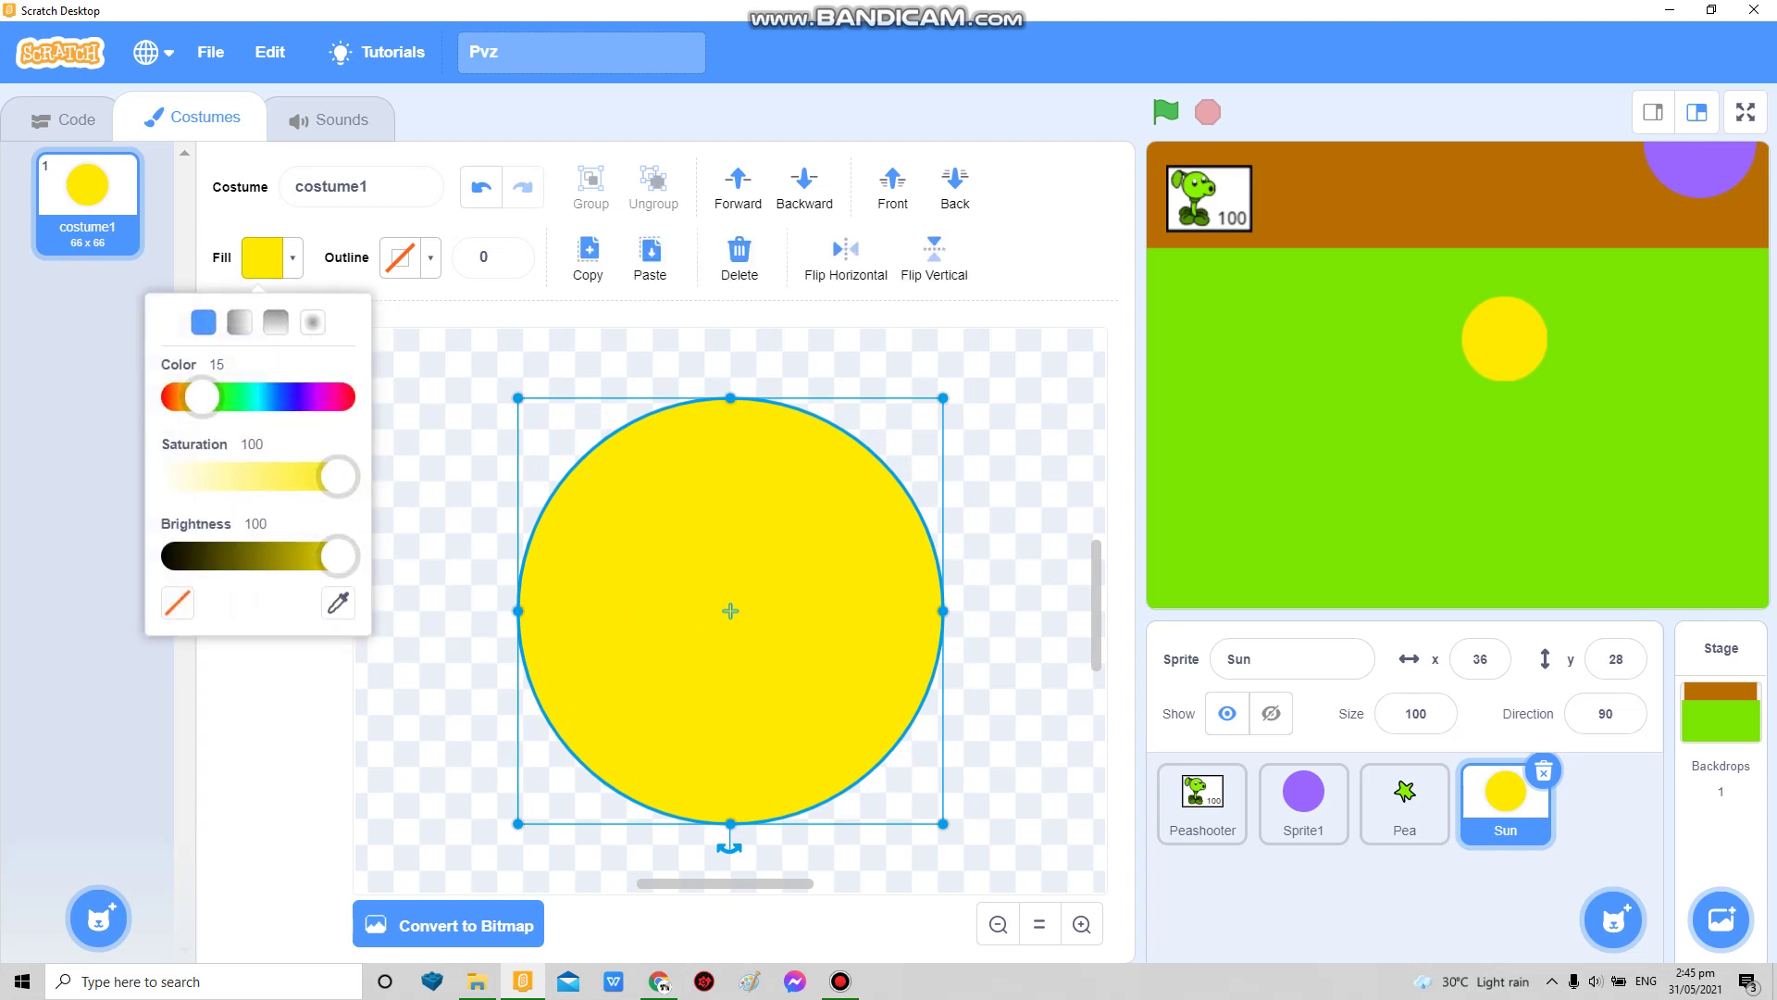
pyautogui.click(311, 322)
pyautogui.click(177, 672)
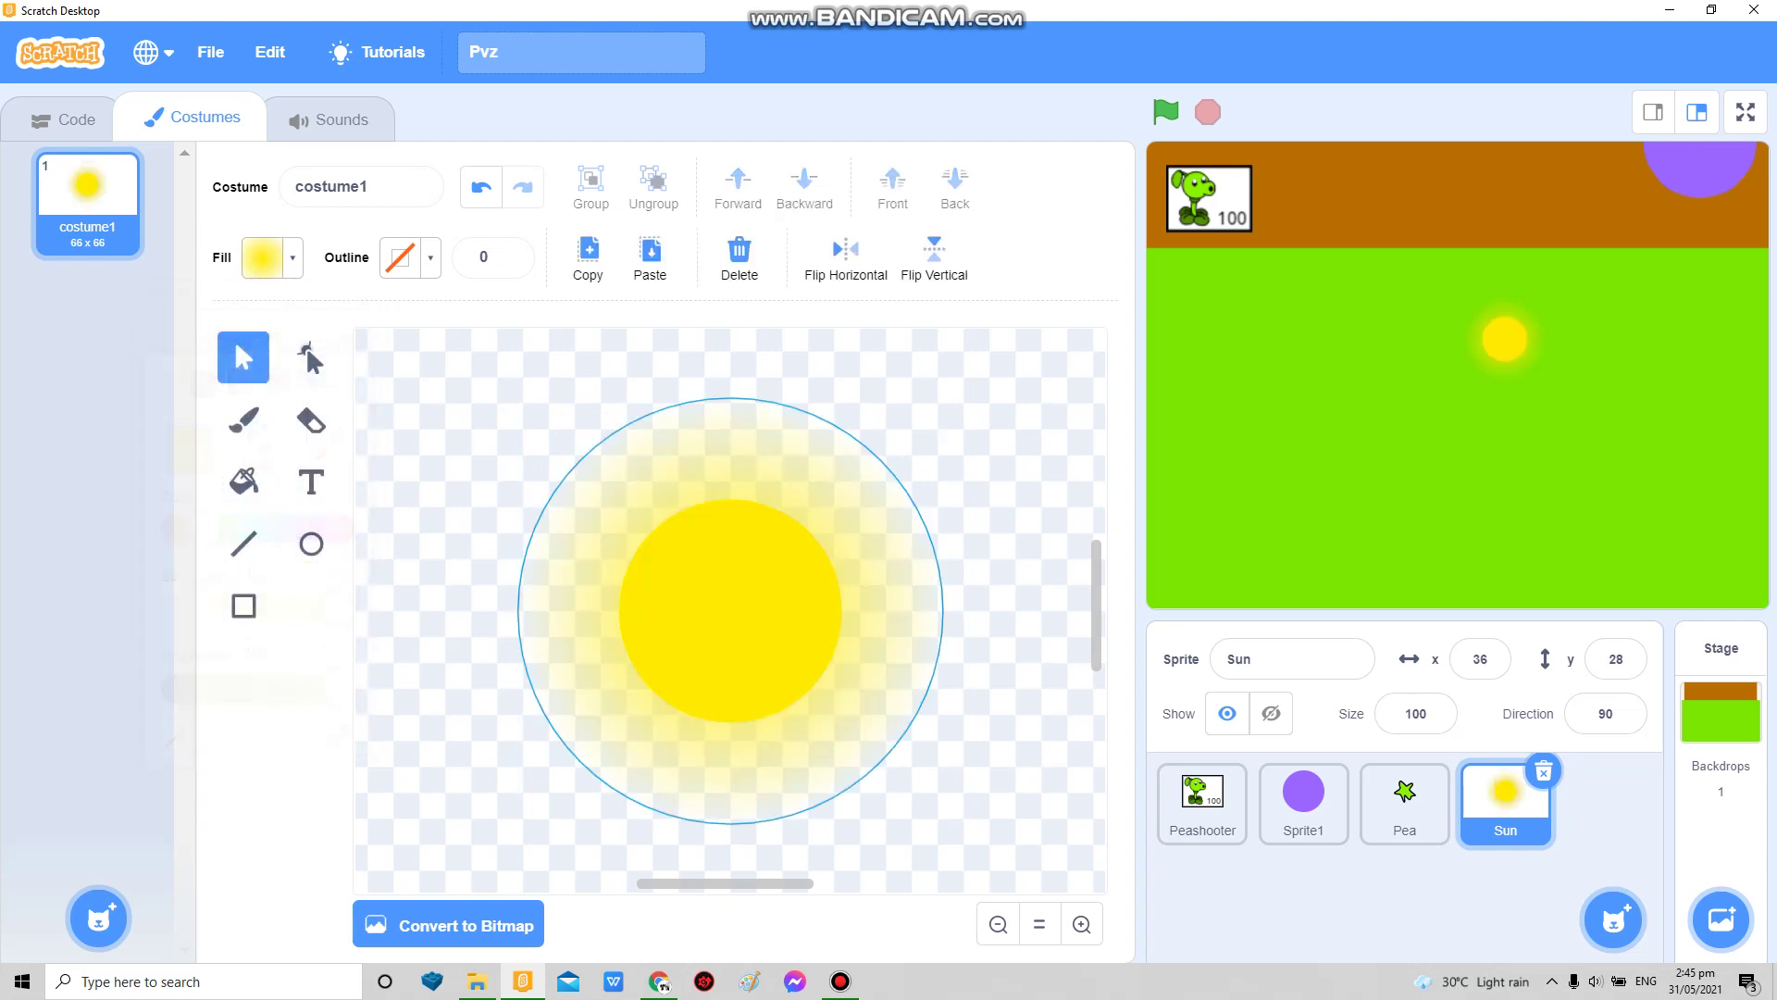
pyautogui.click(729, 612)
pyautogui.press('Escape')
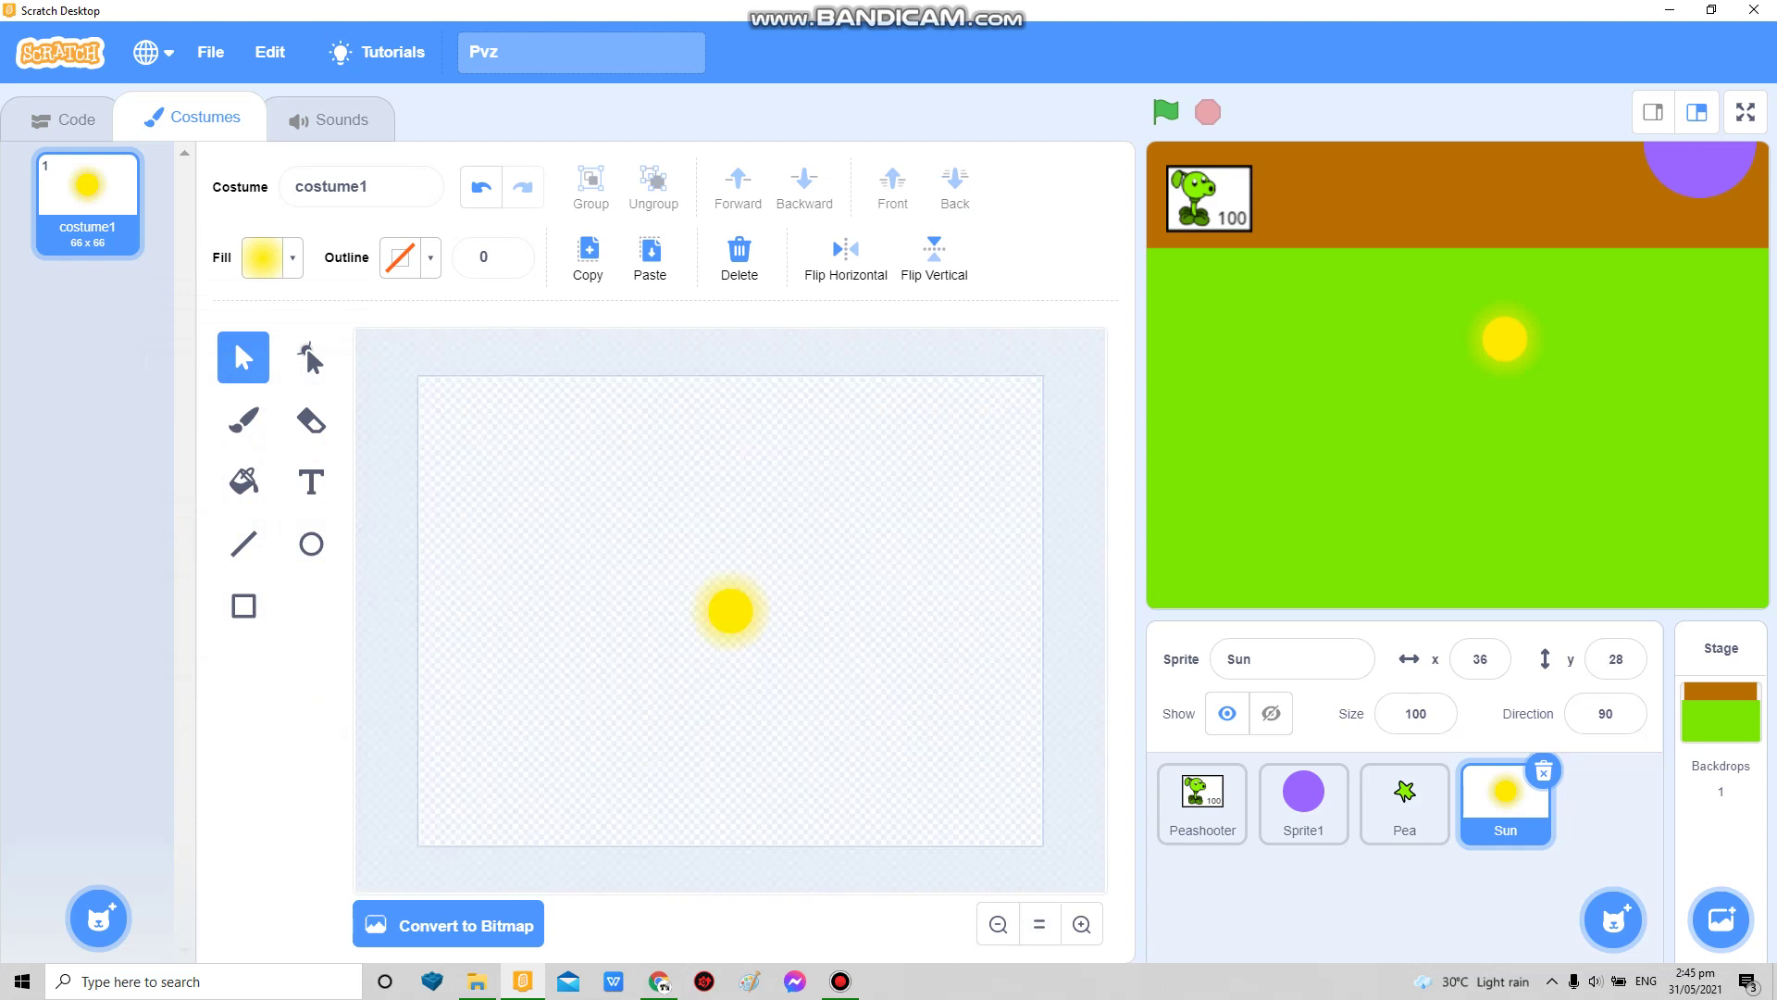
pyautogui.click(63, 120)
pyautogui.click(39, 347)
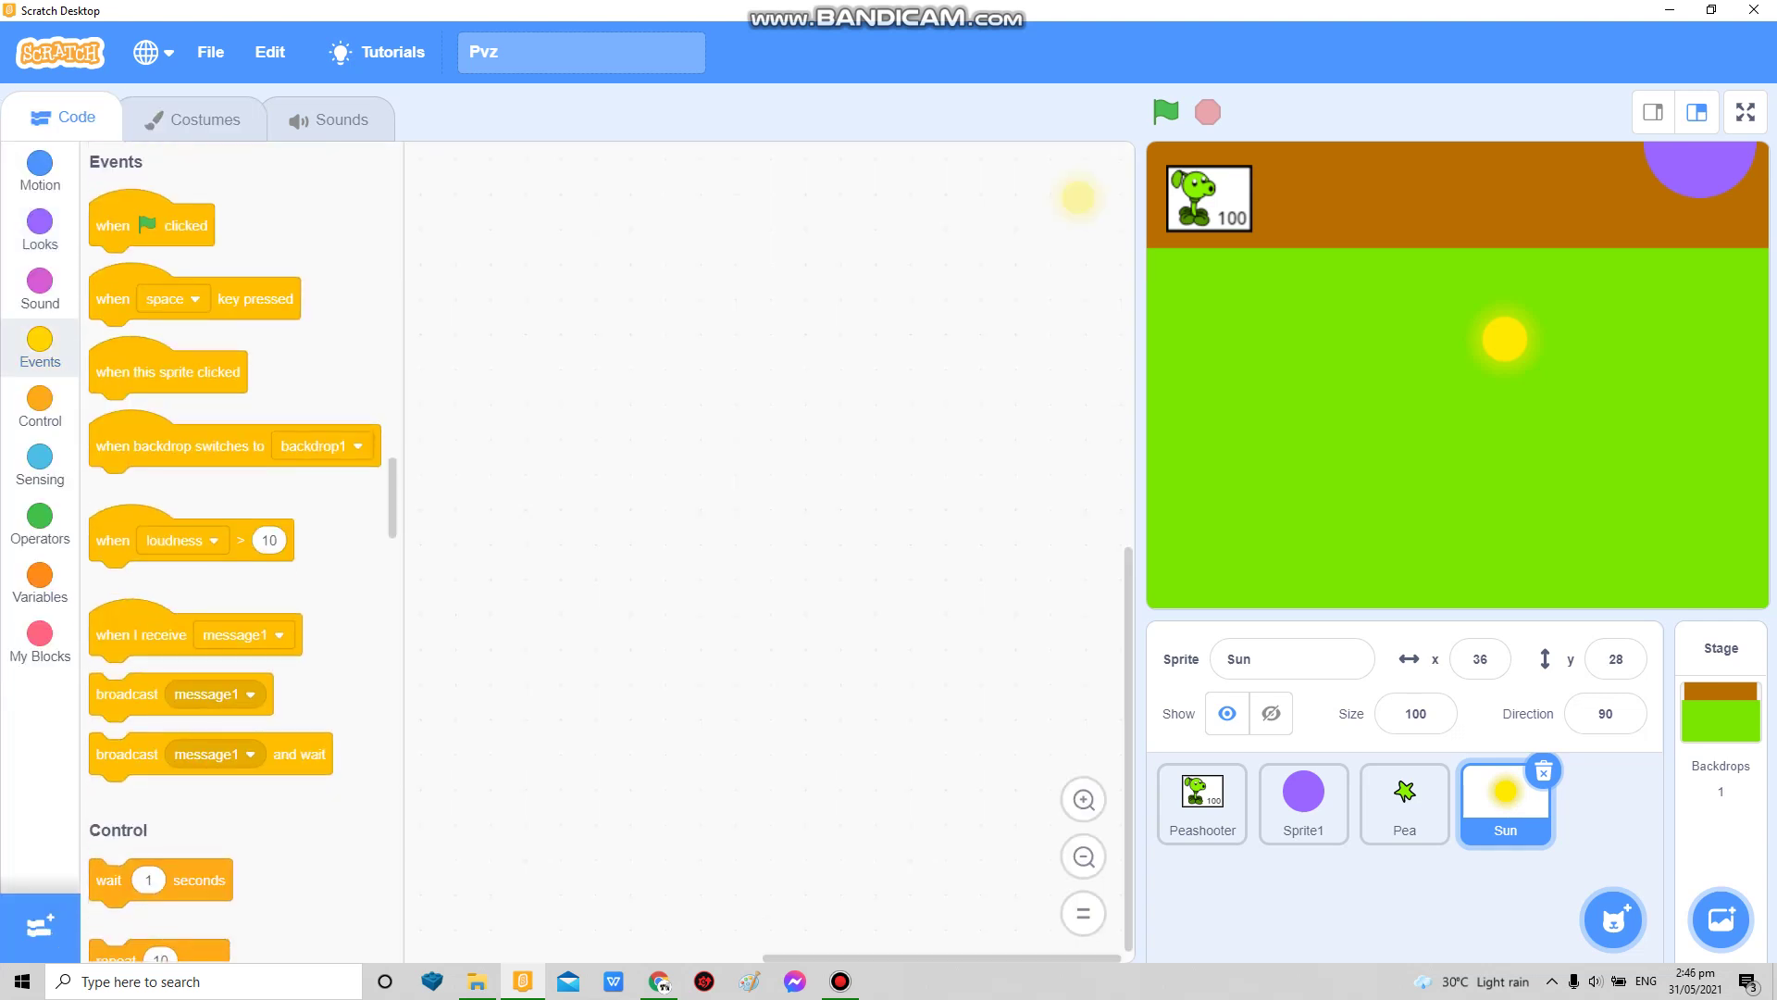
# Step: Add a when flag clicked script with a forever loop and move the sun to the stage's top
pyautogui.moveTo(111, 225); pyautogui.dragTo(596, 460)
pyautogui.click(38, 402)
pyautogui.moveTo(118, 343); pyautogui.dragTo(589, 498)
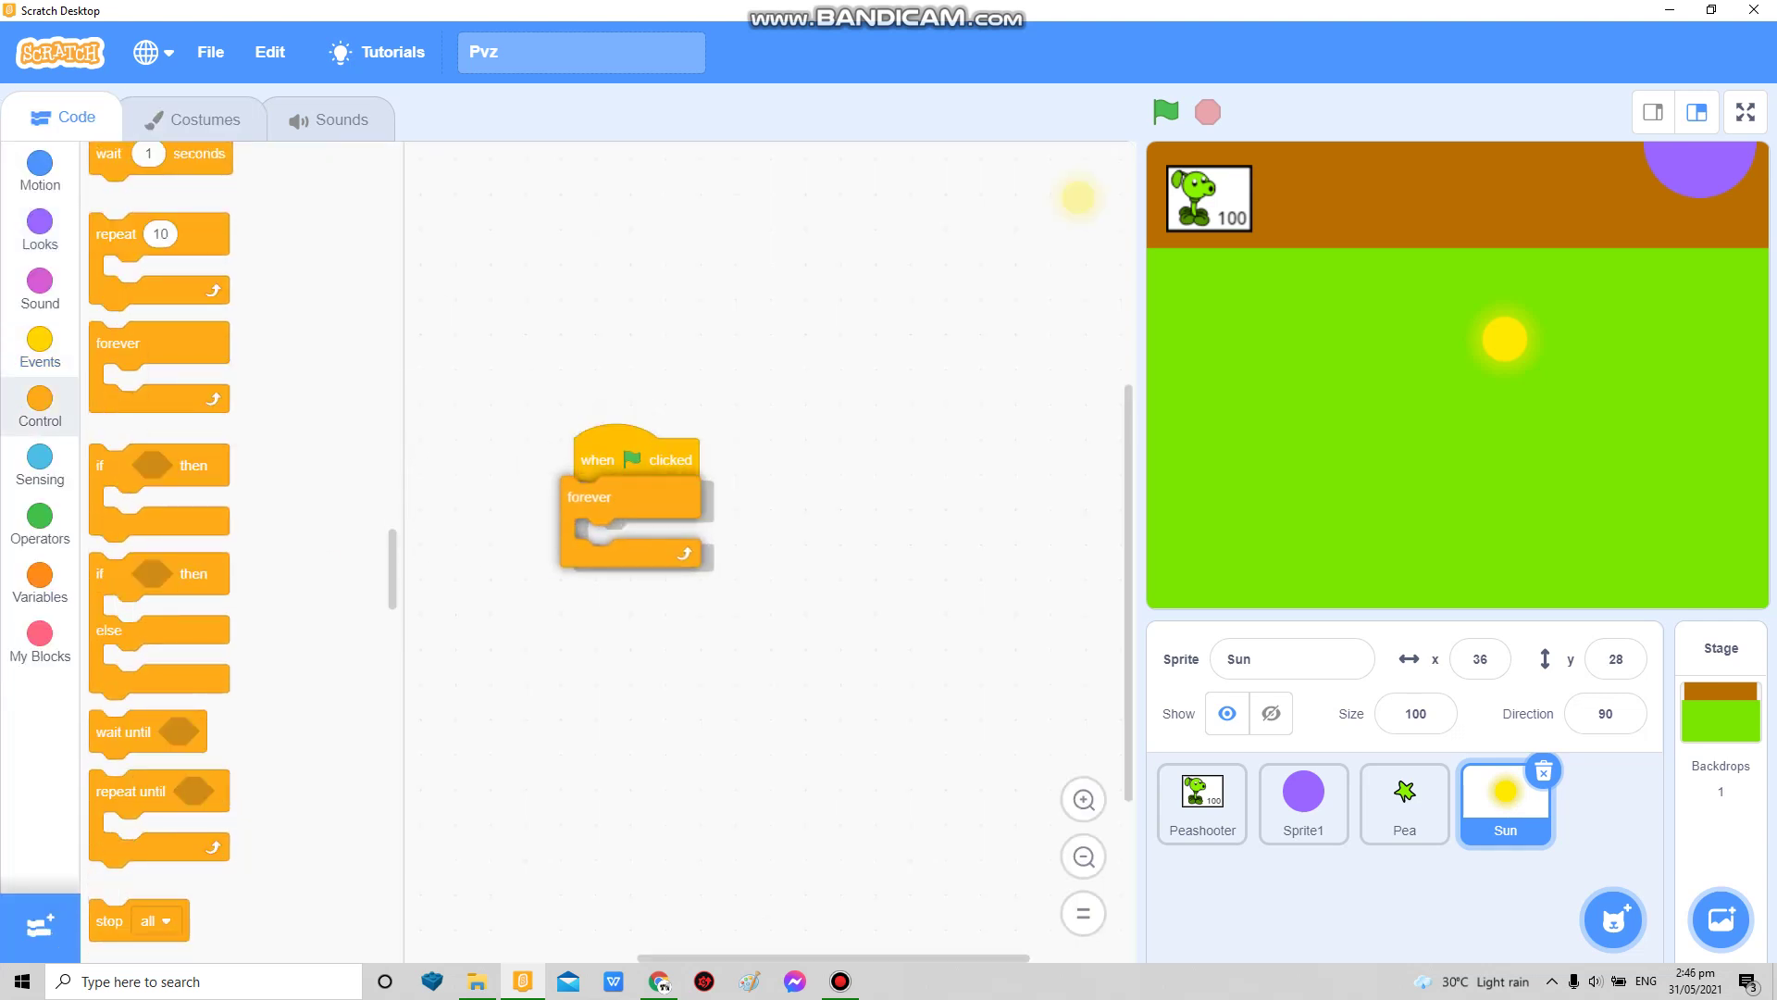
pyautogui.scroll(3, 606, 521)
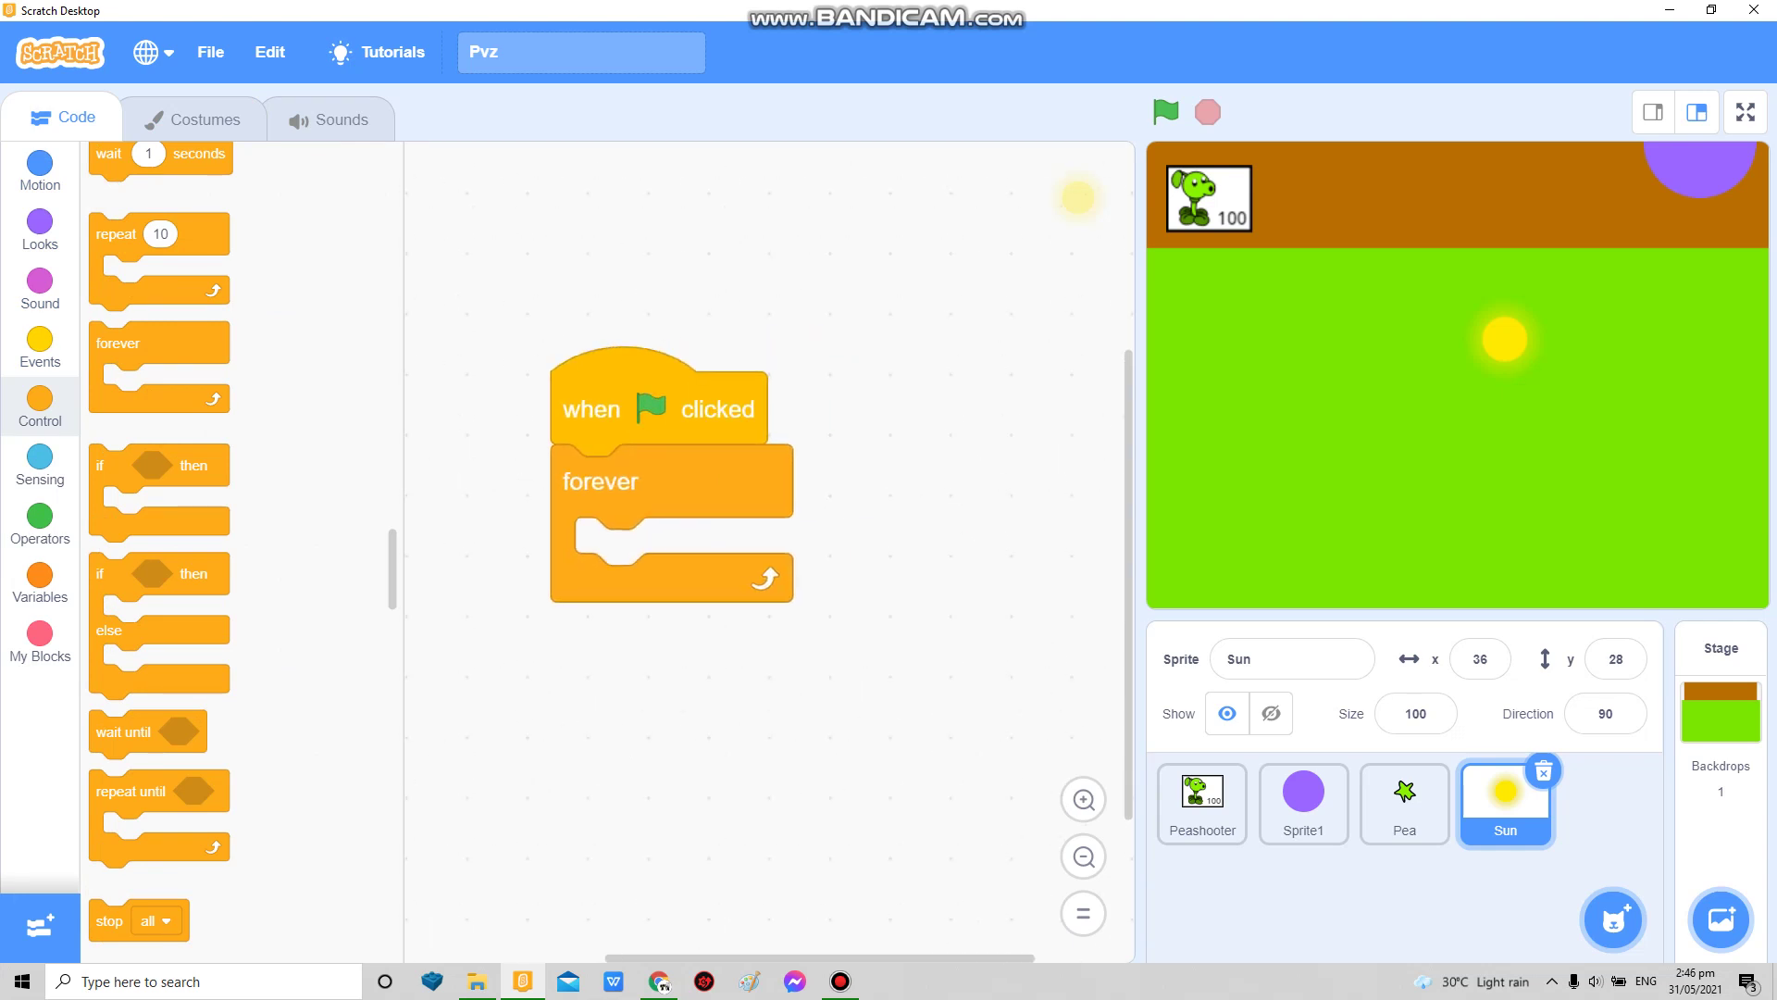
pyautogui.moveTo(1504, 340); pyautogui.dragTo(1490, 145)
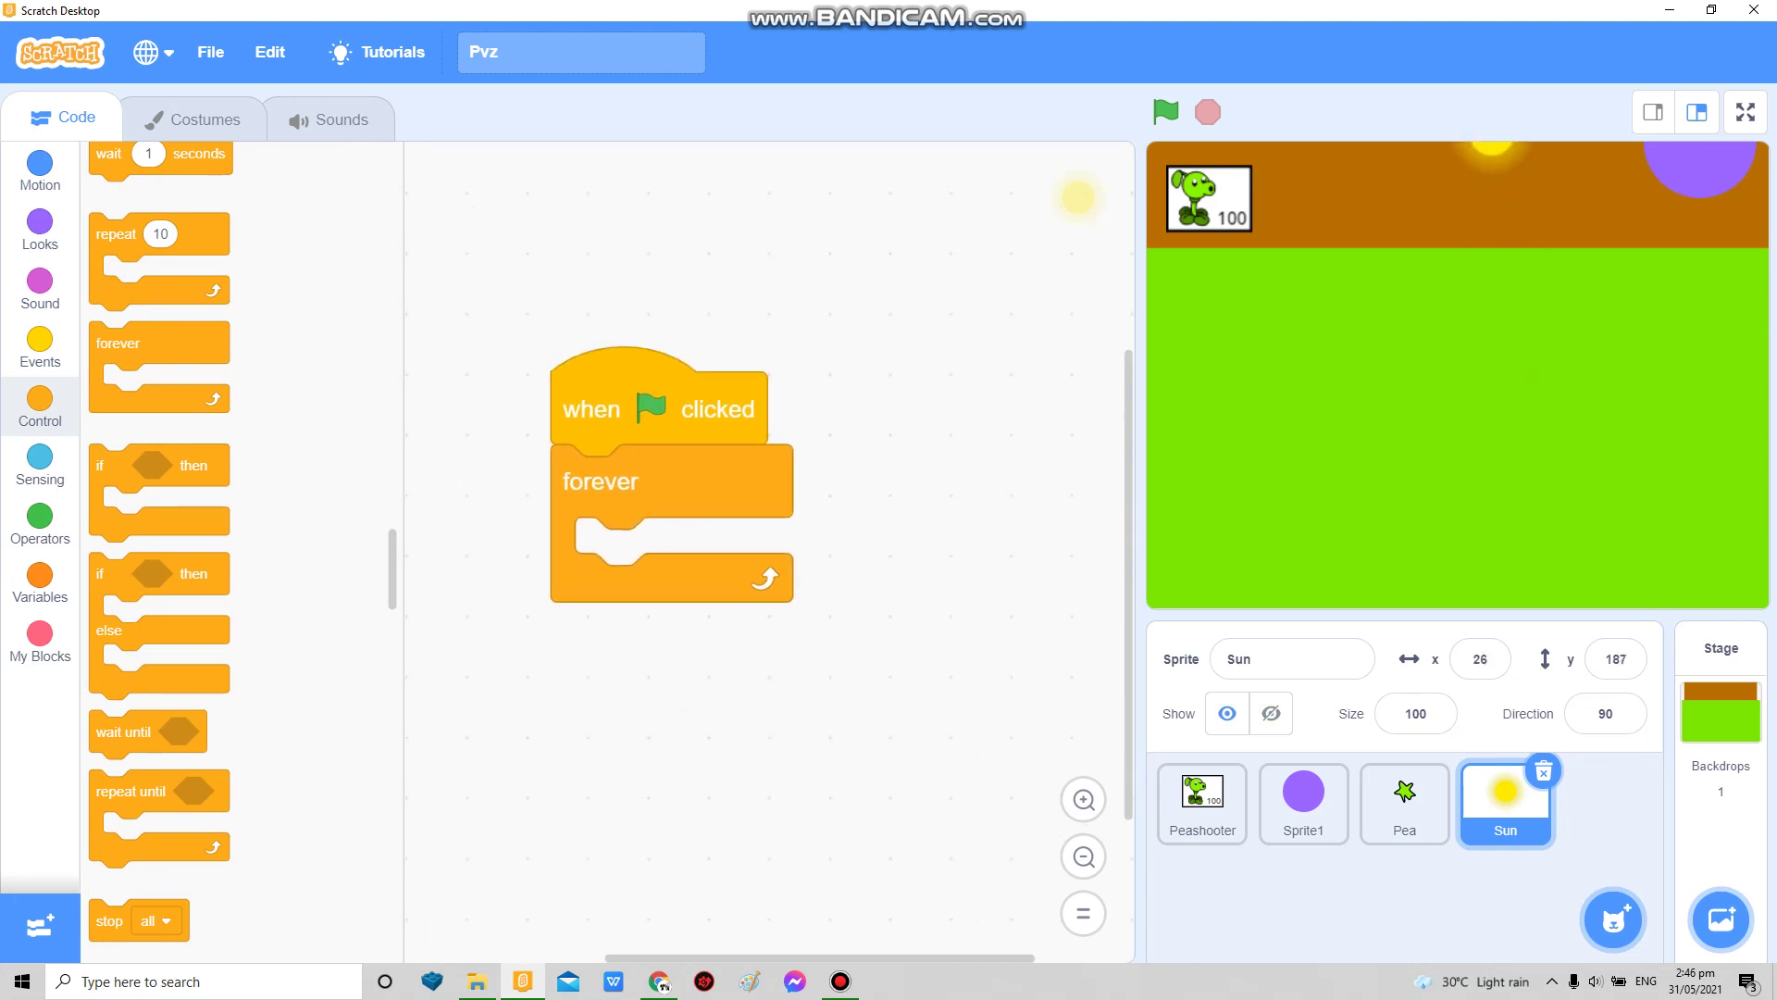
# Step: Create a variable named sunid and hide its stage readout
pyautogui.click(40, 584)
pyautogui.click(174, 207)
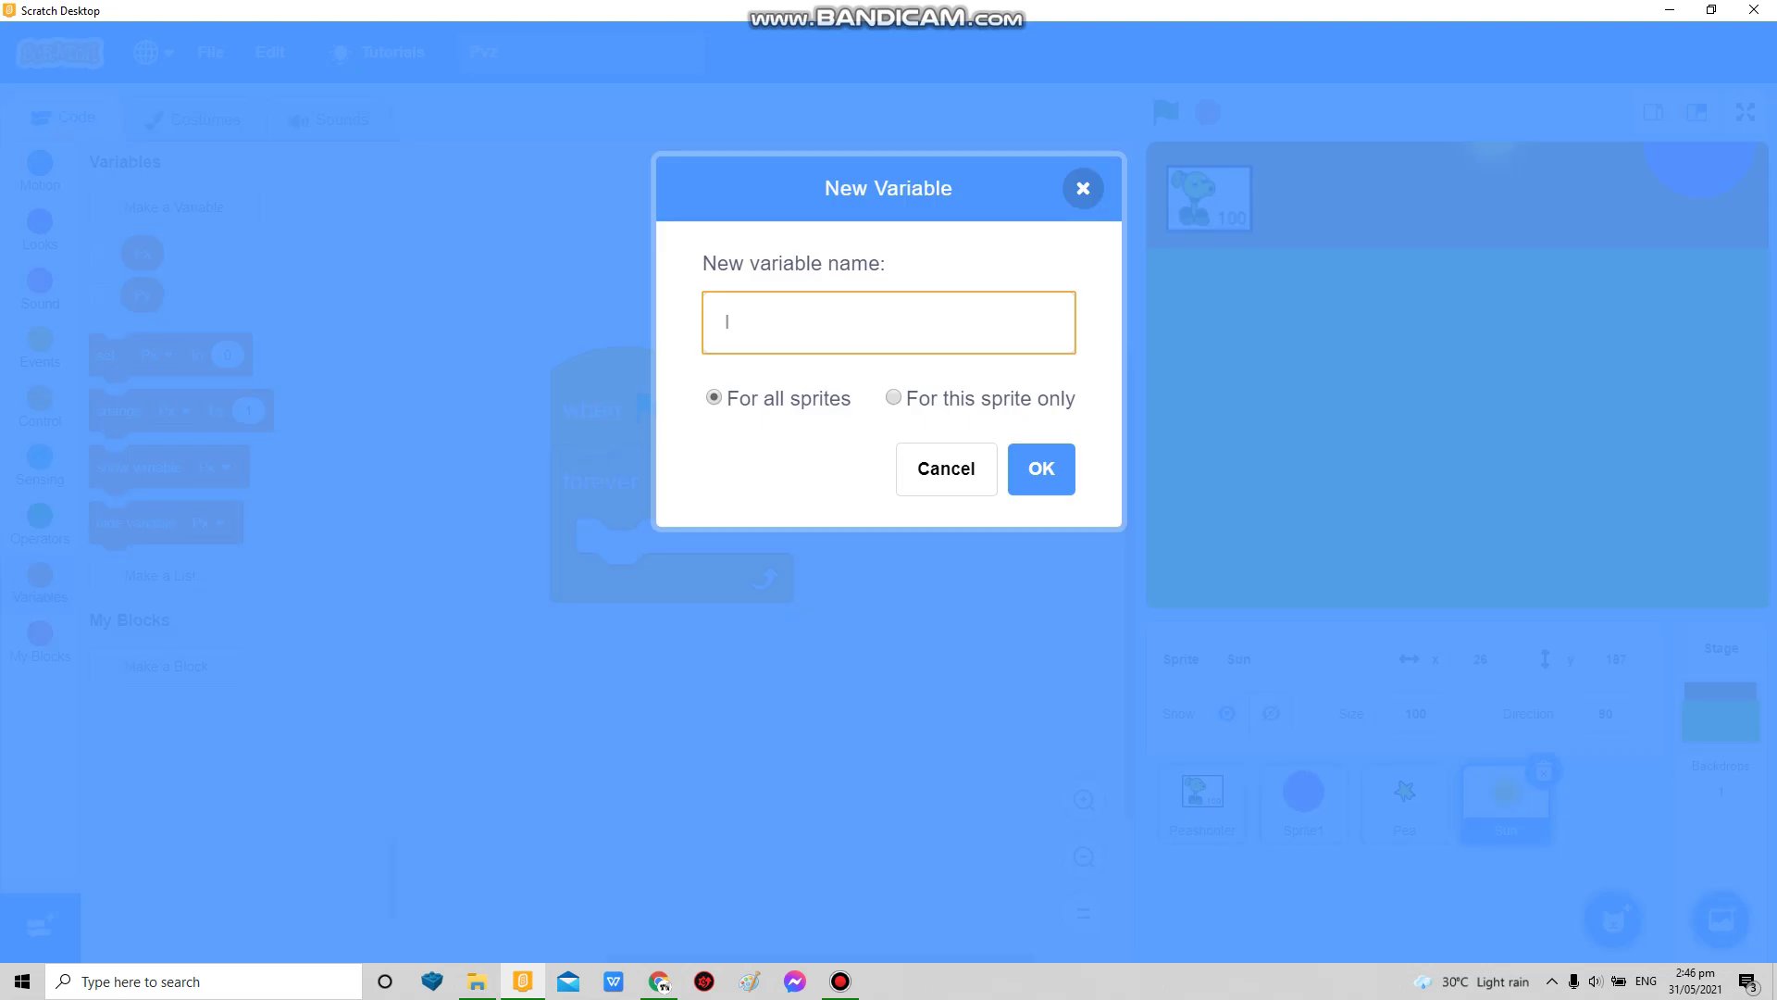
pyautogui.write('su')
pyautogui.write('nid')
pyautogui.press('Return')
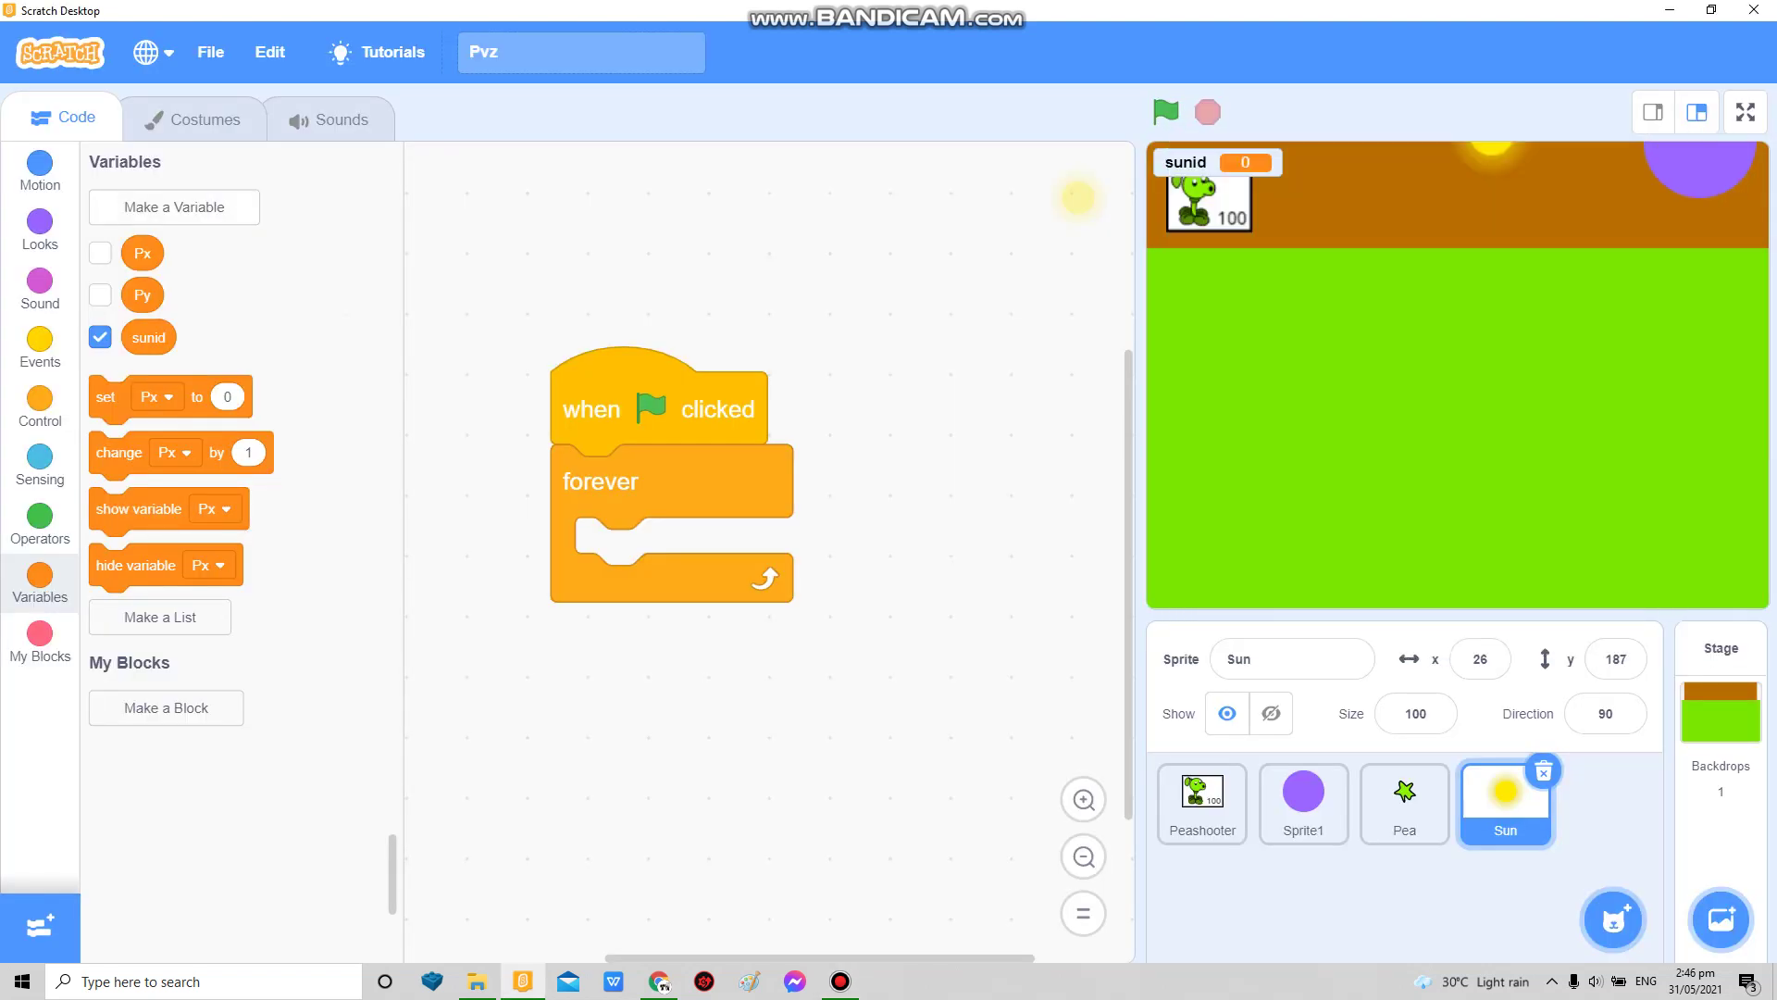
pyautogui.click(100, 337)
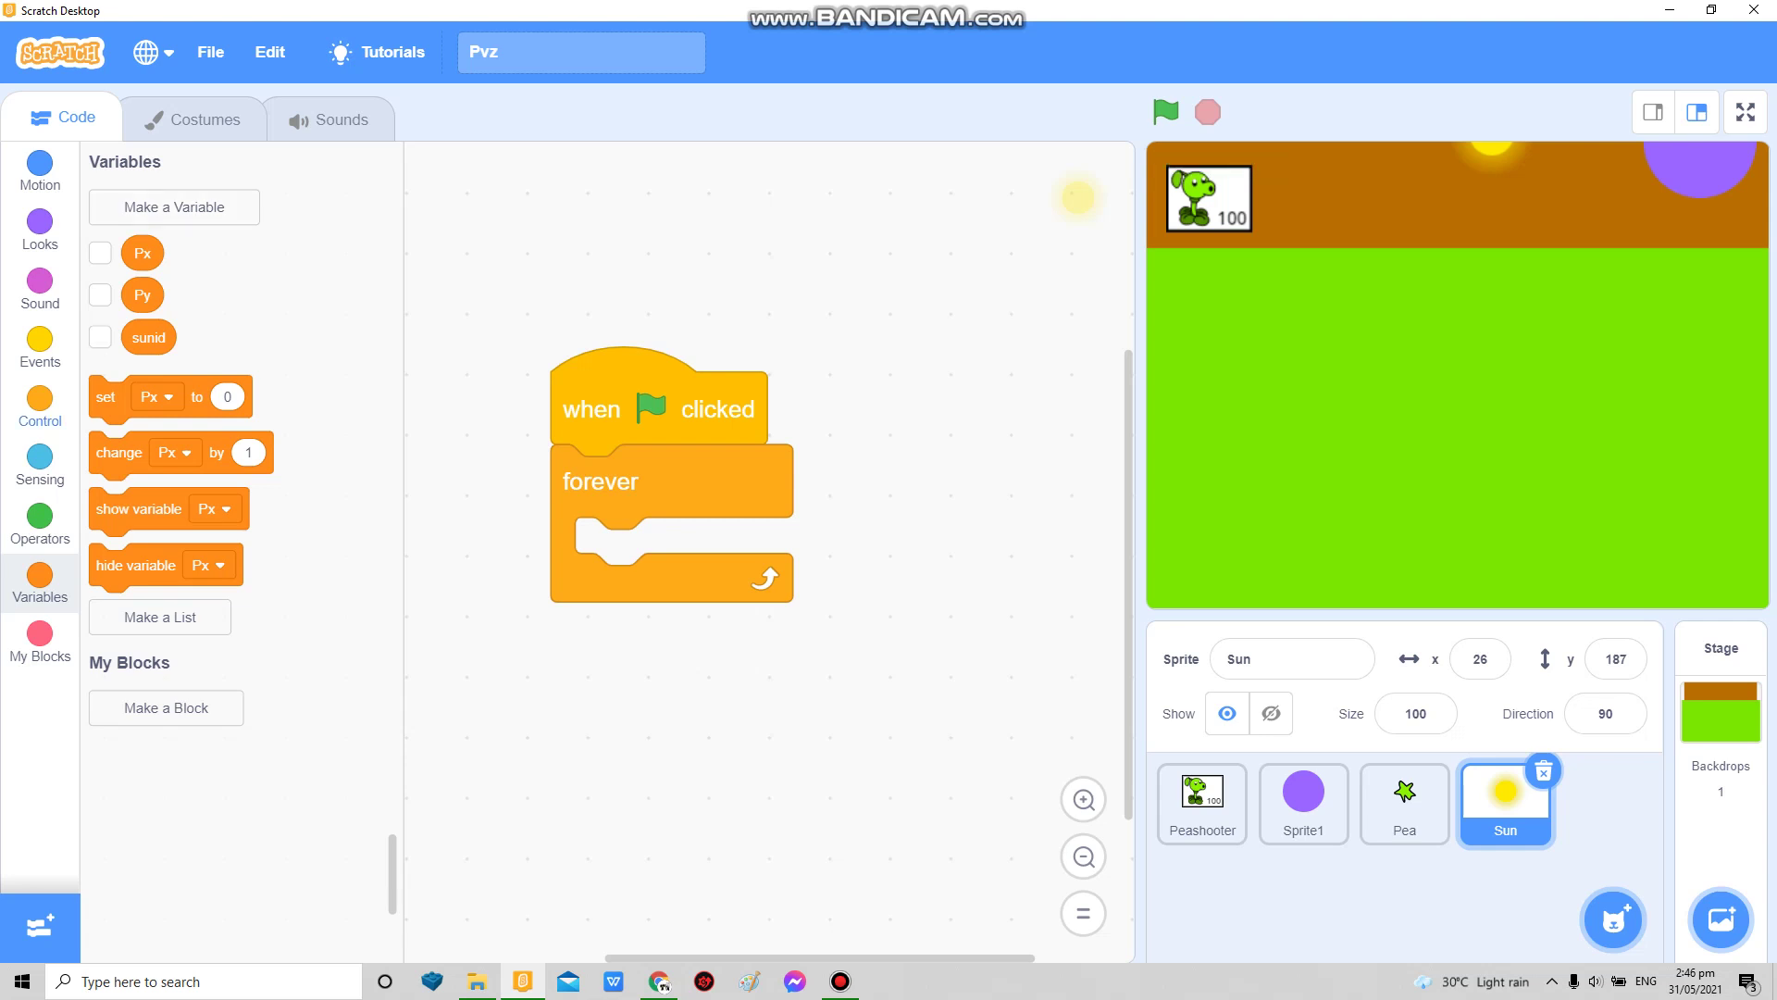
pyautogui.click(38, 403)
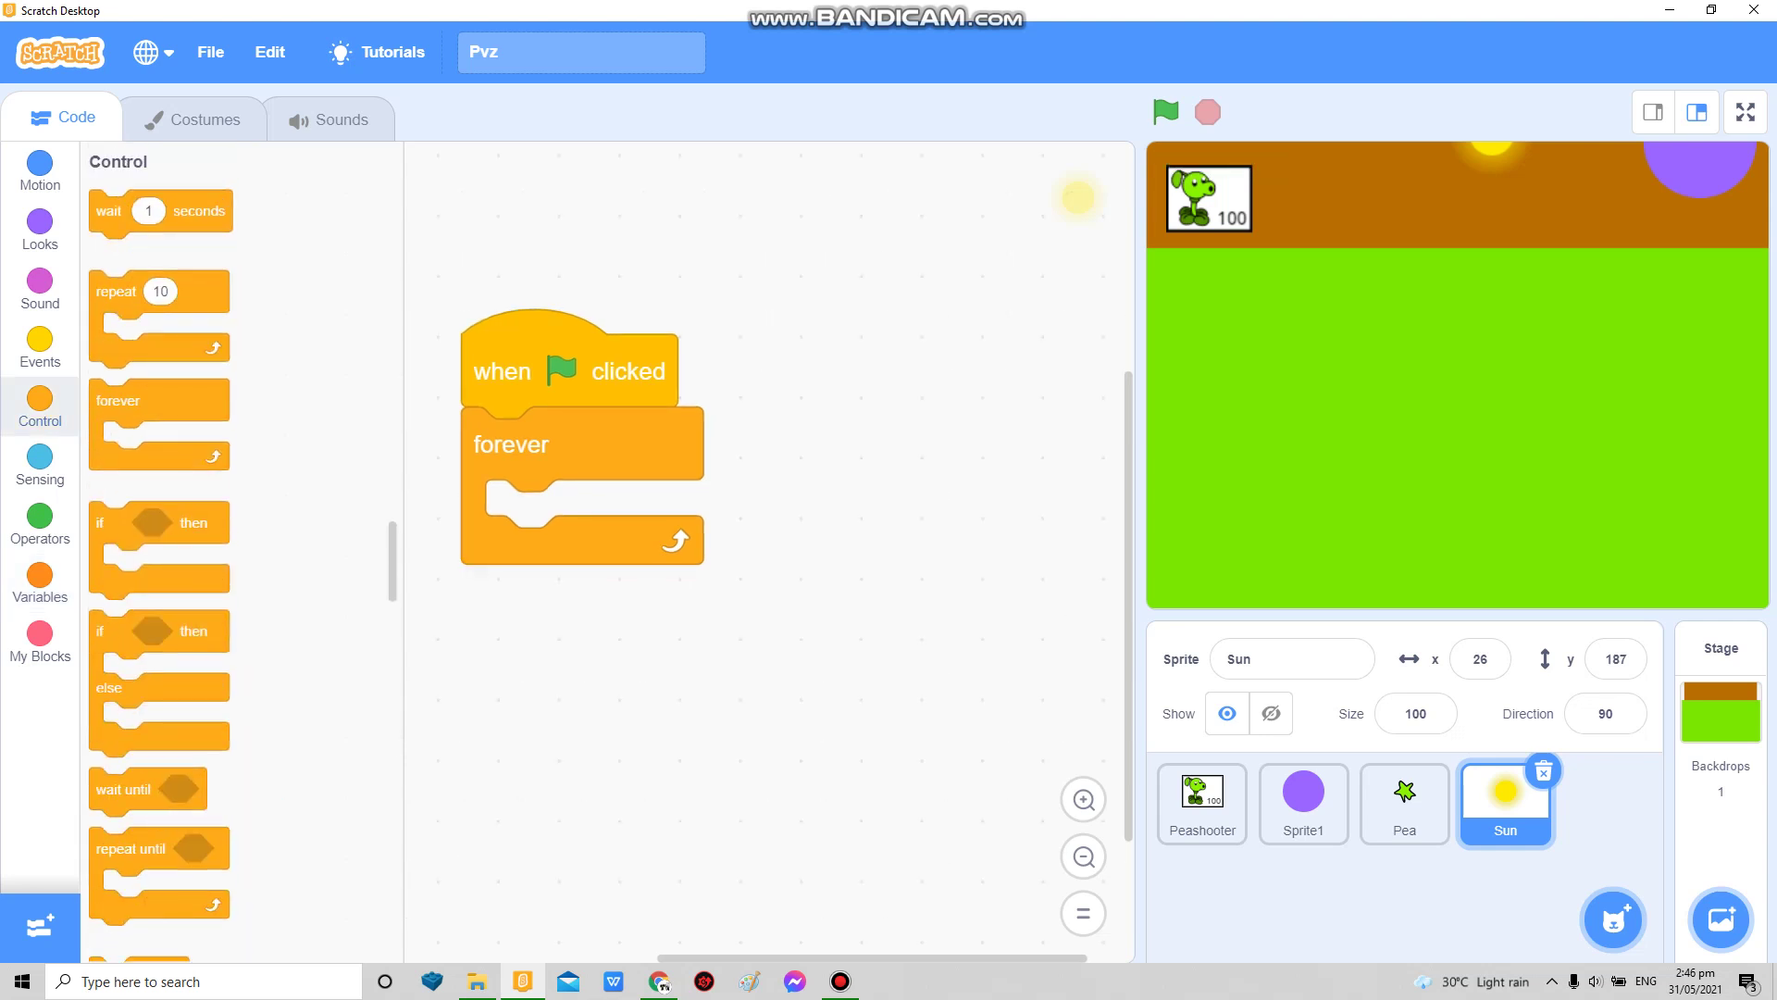
pyautogui.scroll(2, 244, 556)
pyautogui.moveTo(109, 460); pyautogui.dragTo(515, 518)
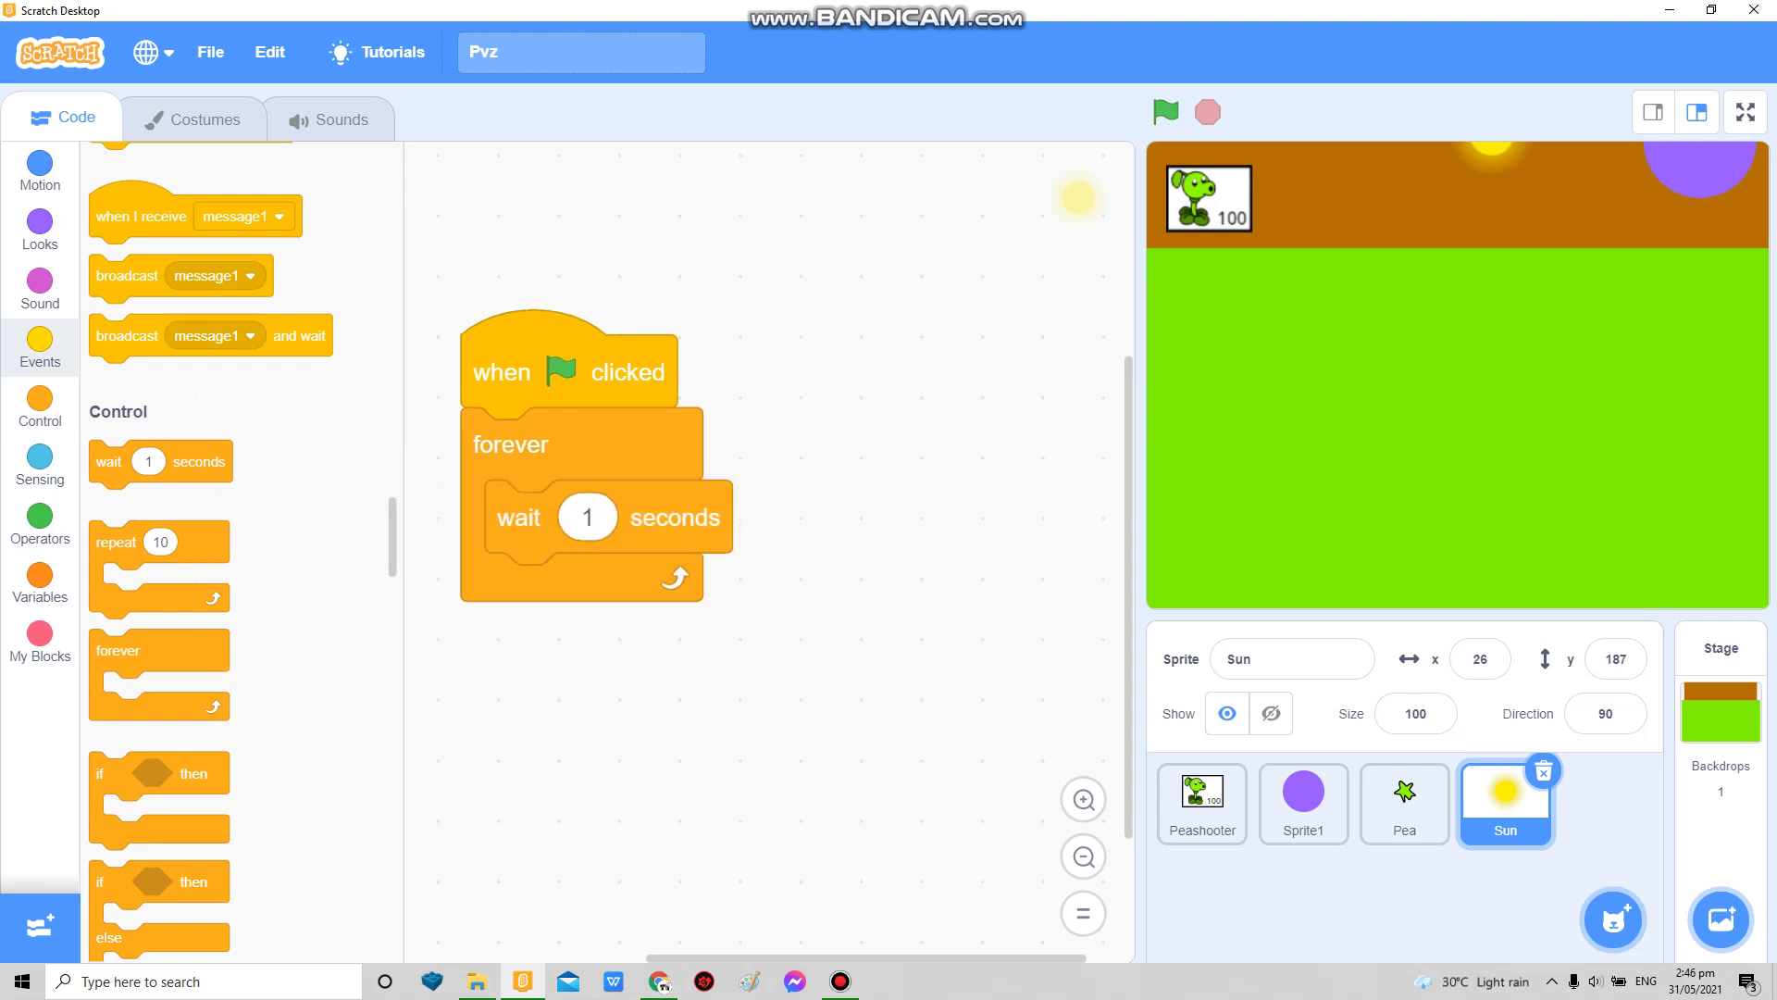
# Step: Make the forever loop's wait a pick random duration, followed by create clone of myself
pyautogui.click(40, 526)
pyautogui.moveTo(111, 411); pyautogui.dragTo(583, 517)
pyautogui.click(751, 518)
pyautogui.write('5')
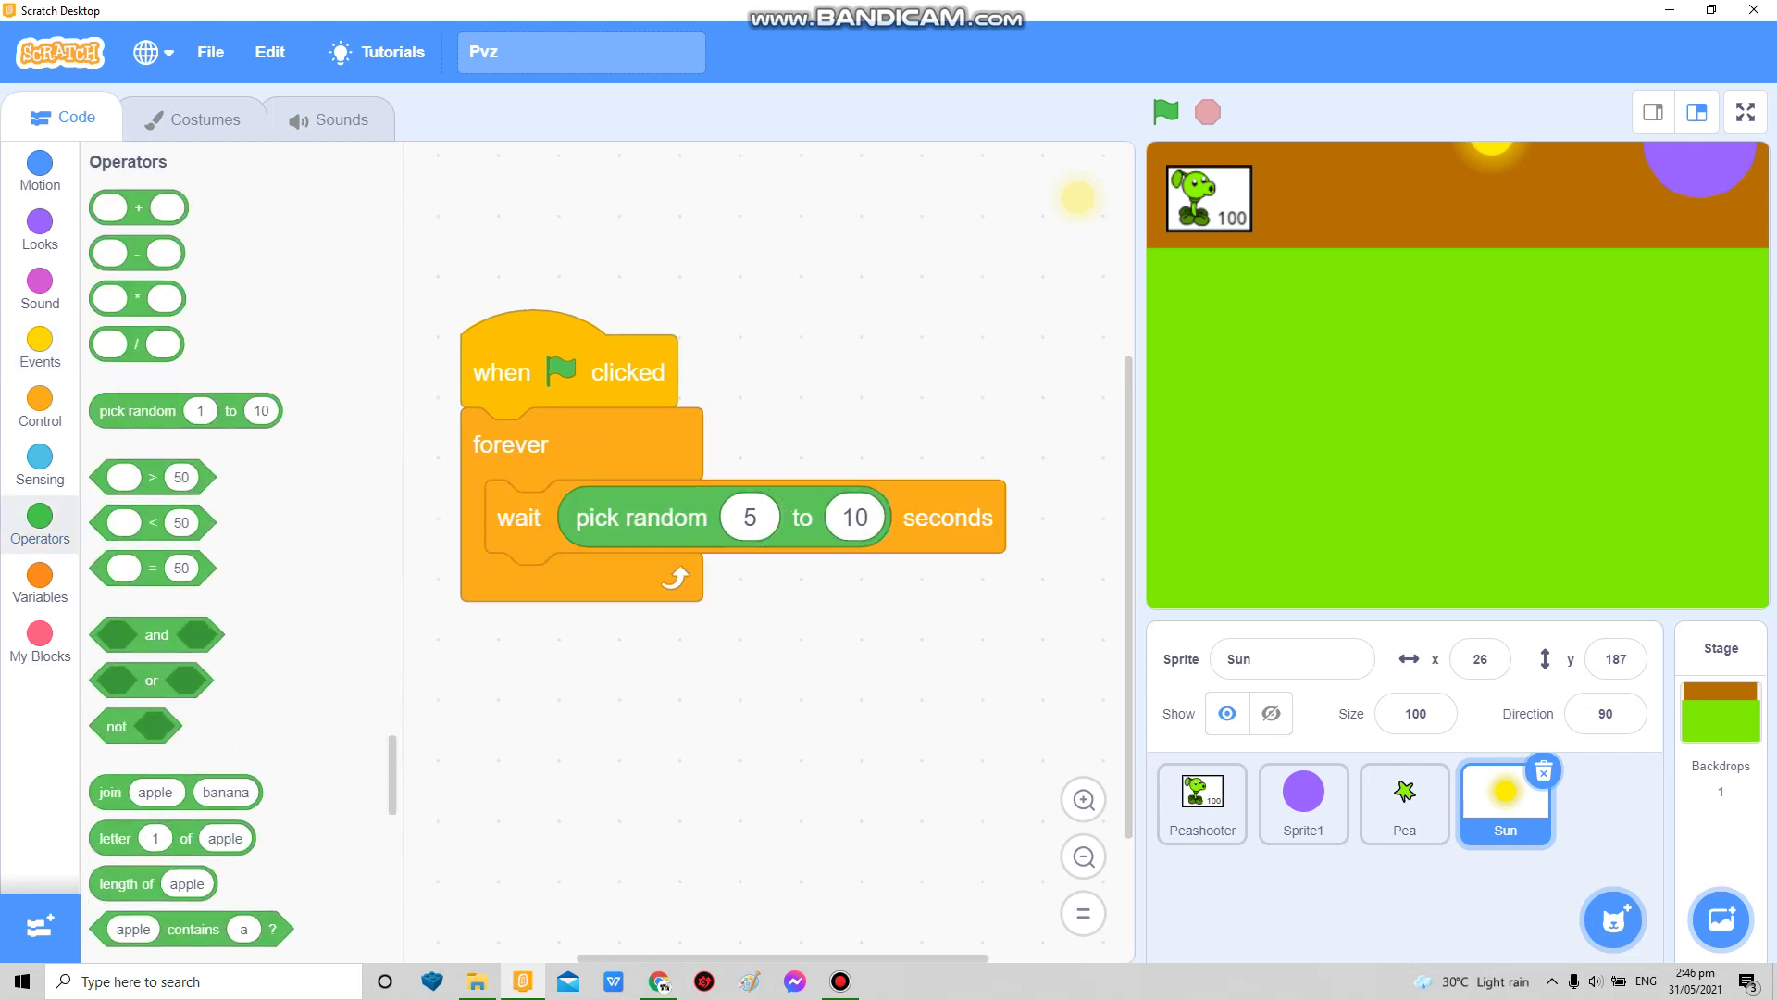
pyautogui.click(39, 403)
pyautogui.moveTo(138, 757); pyautogui.dragTo(534, 590)
pyautogui.moveTo(834, 694); pyautogui.dragTo(597, 501)
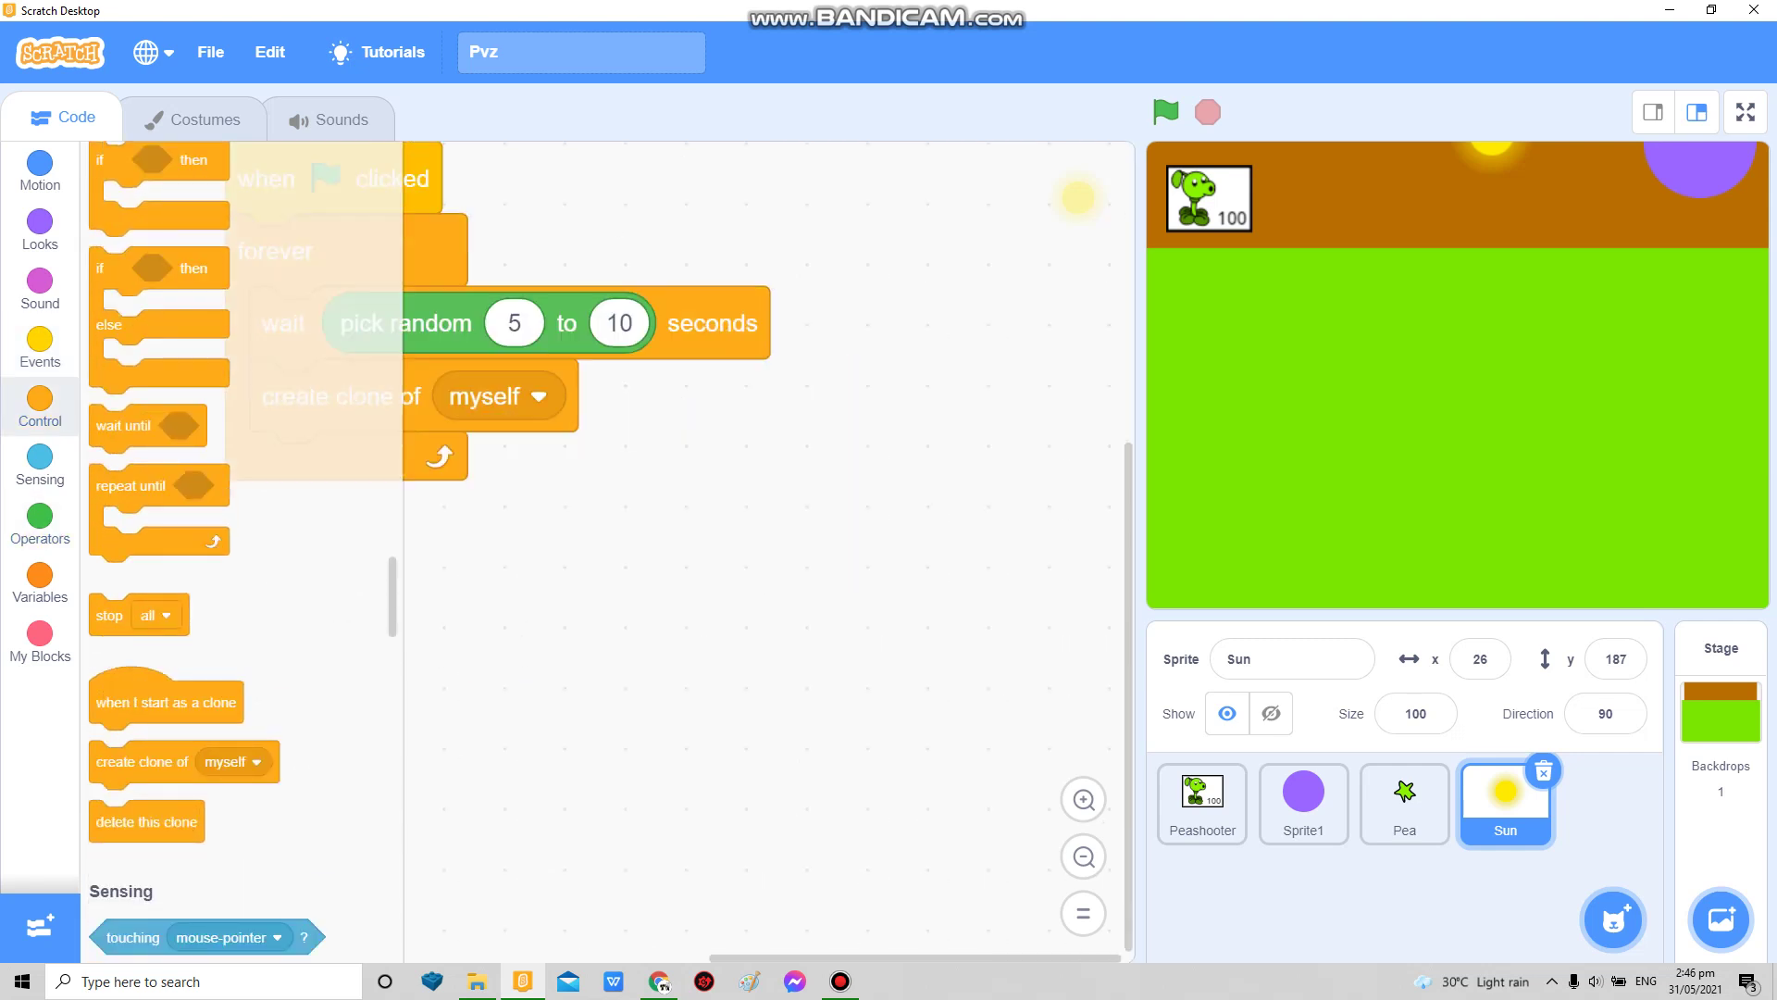
# Step: Place a when I start as a clone hat and set the random wait to 5–9 seconds
pyautogui.moveTo(140, 698); pyautogui.dragTo(778, 563)
pyautogui.click(514, 322)
pyautogui.write('3')
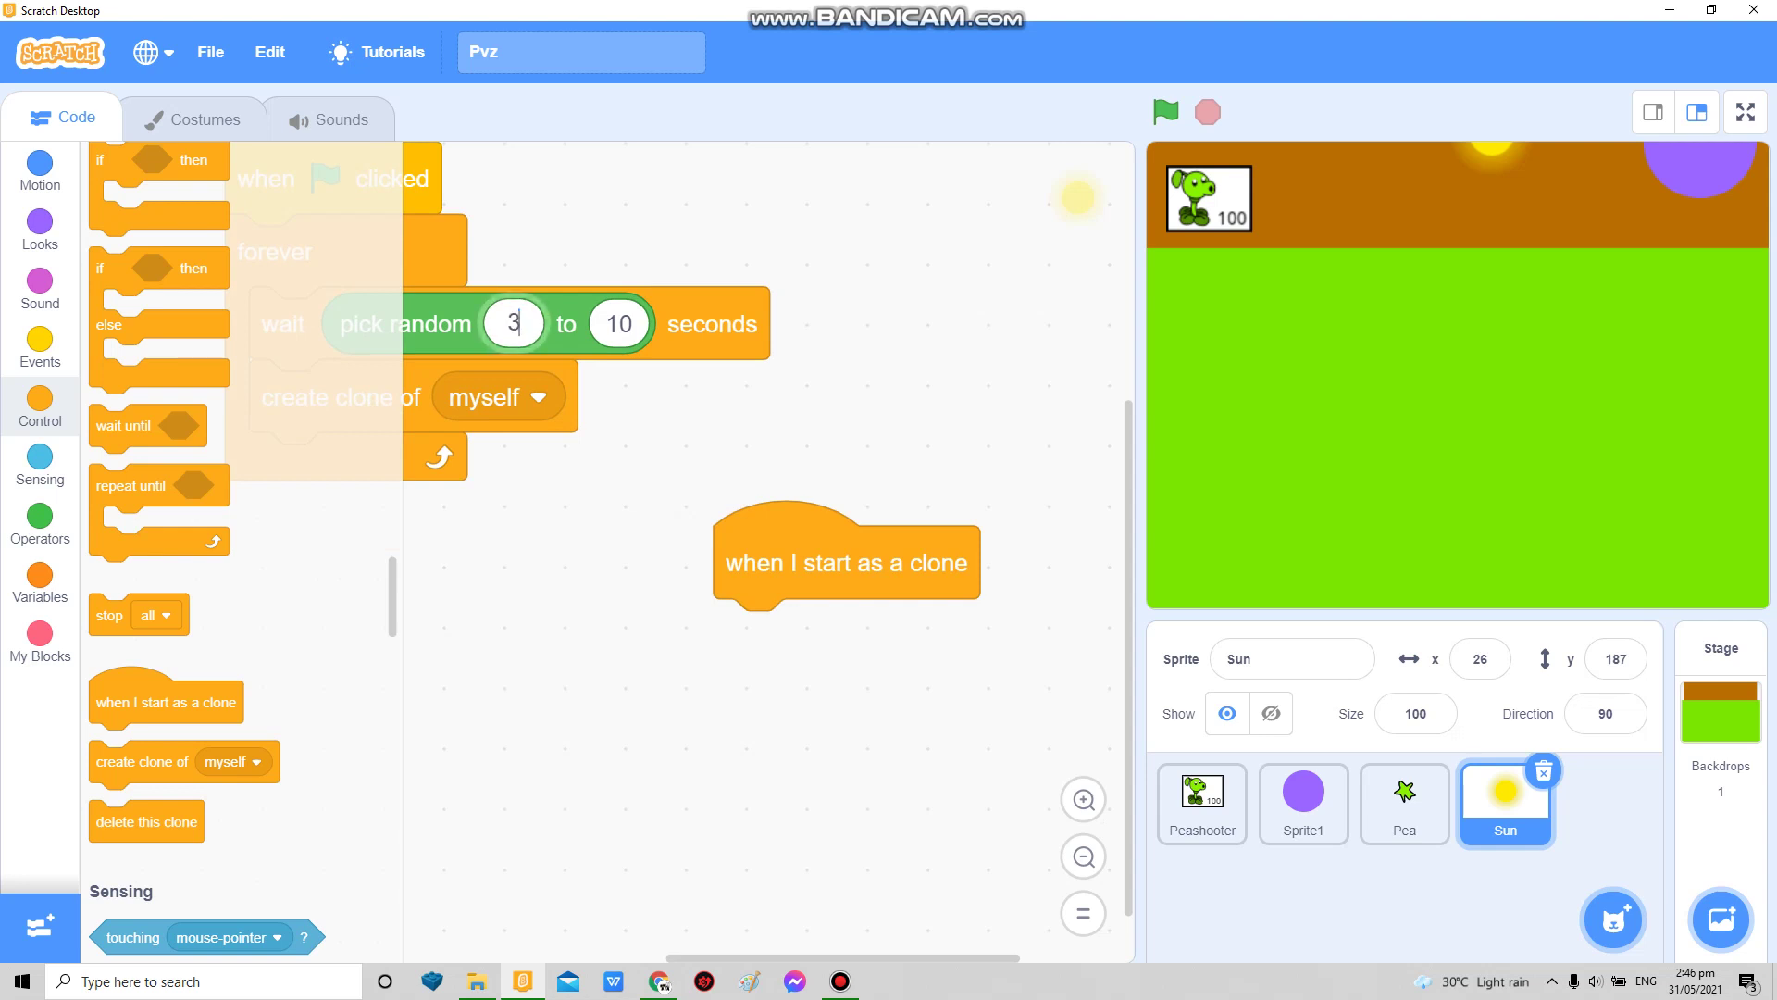
pyautogui.press('BackSpace')
pyautogui.write('5')
pyautogui.press('Tab')
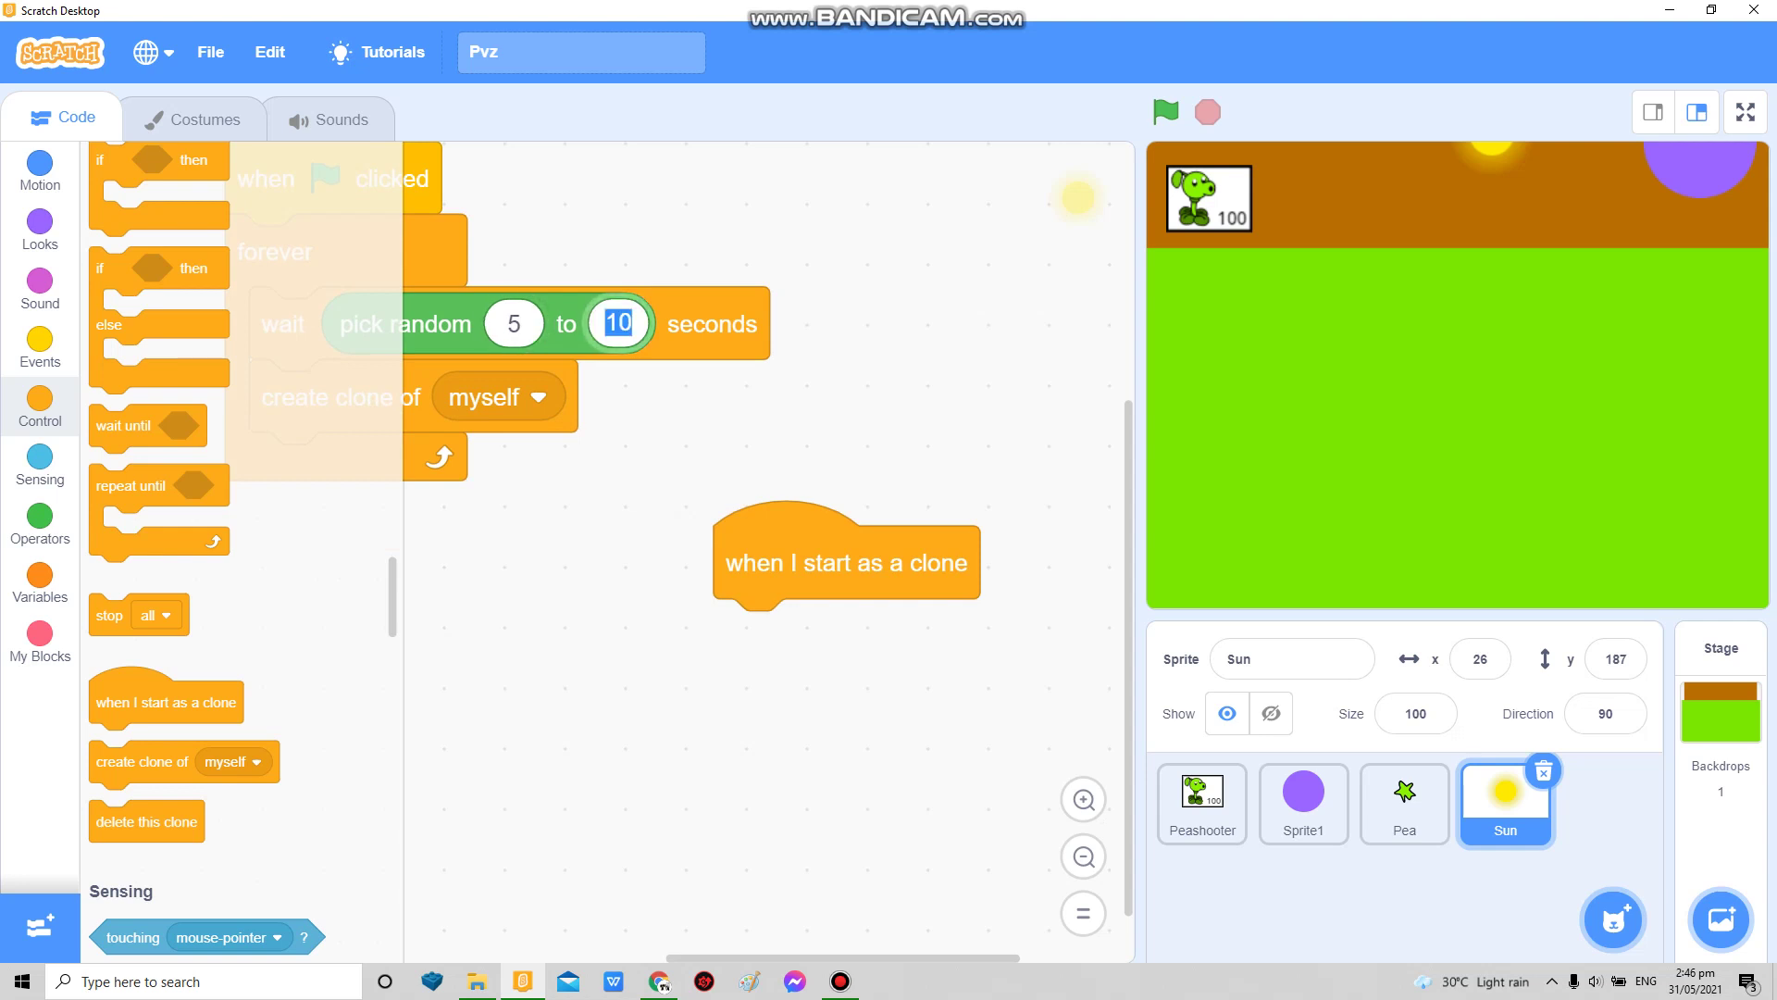
pyautogui.write('9')
pyautogui.moveTo(834, 563); pyautogui.dragTo(1082, 507)
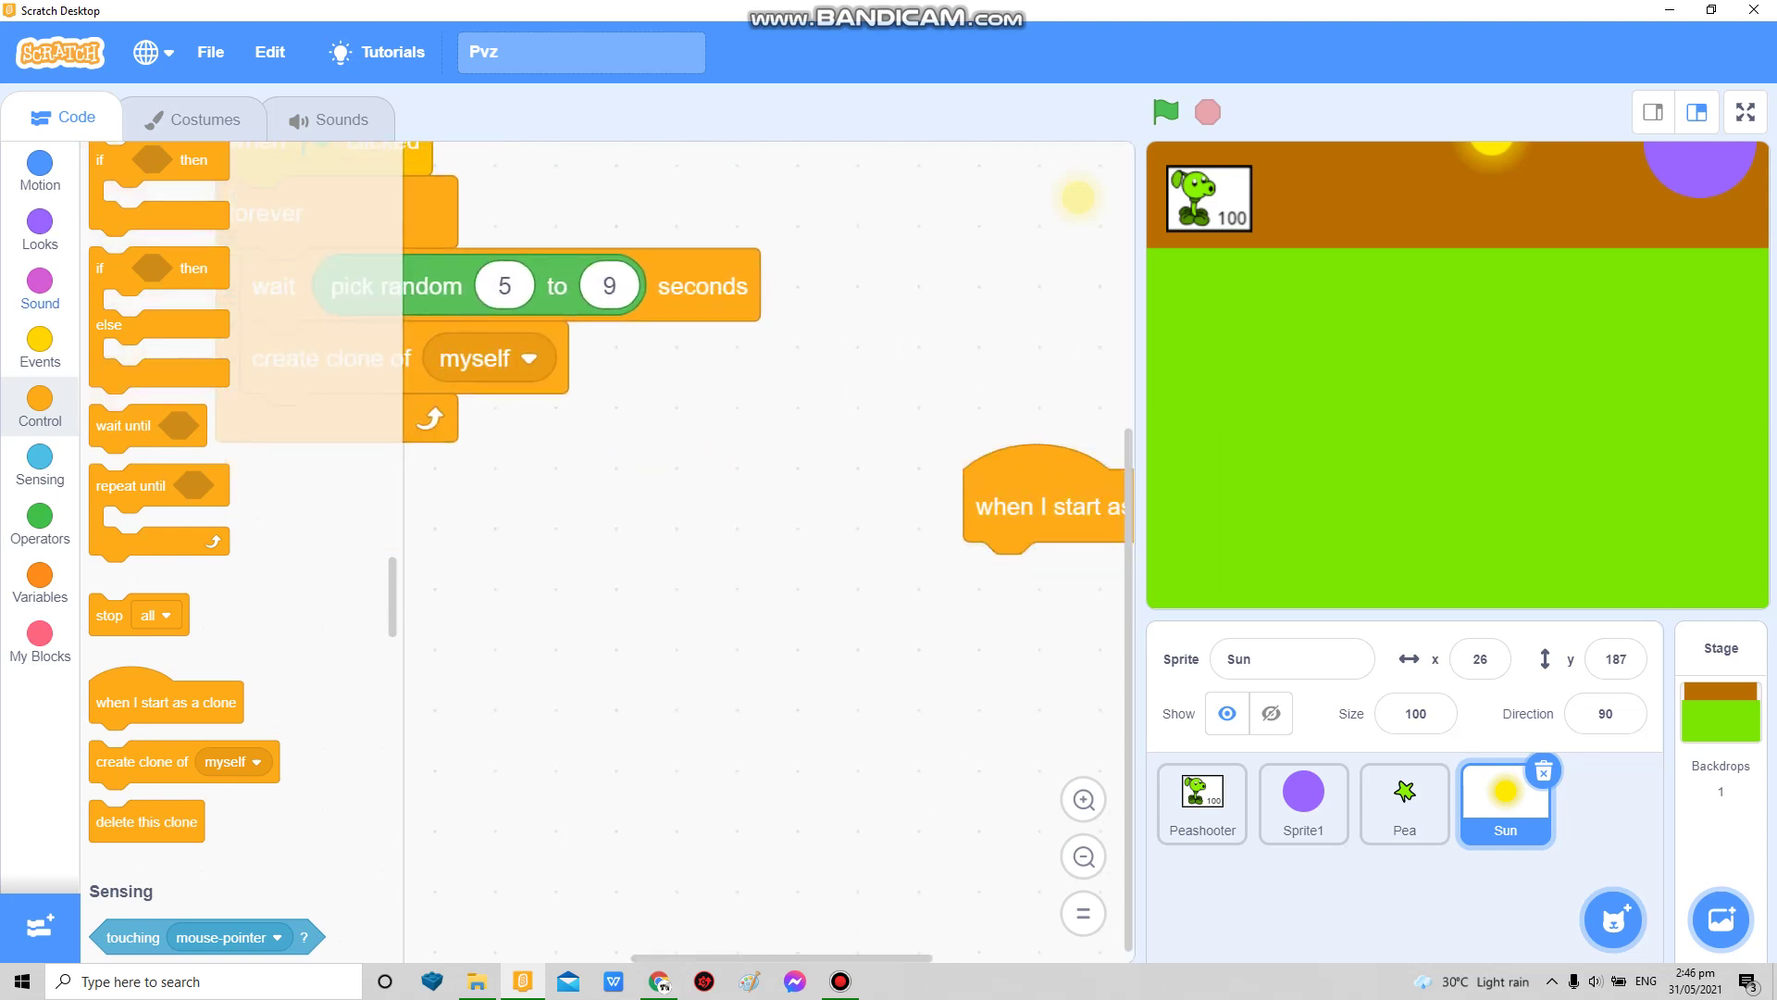
pyautogui.click(39, 230)
pyautogui.moveTo(306, 277); pyautogui.dragTo(305, 277)
# Step: Give the clone script show, switch costume, and an if-else block
pyautogui.moveTo(112, 887); pyautogui.dragTo(585, 579)
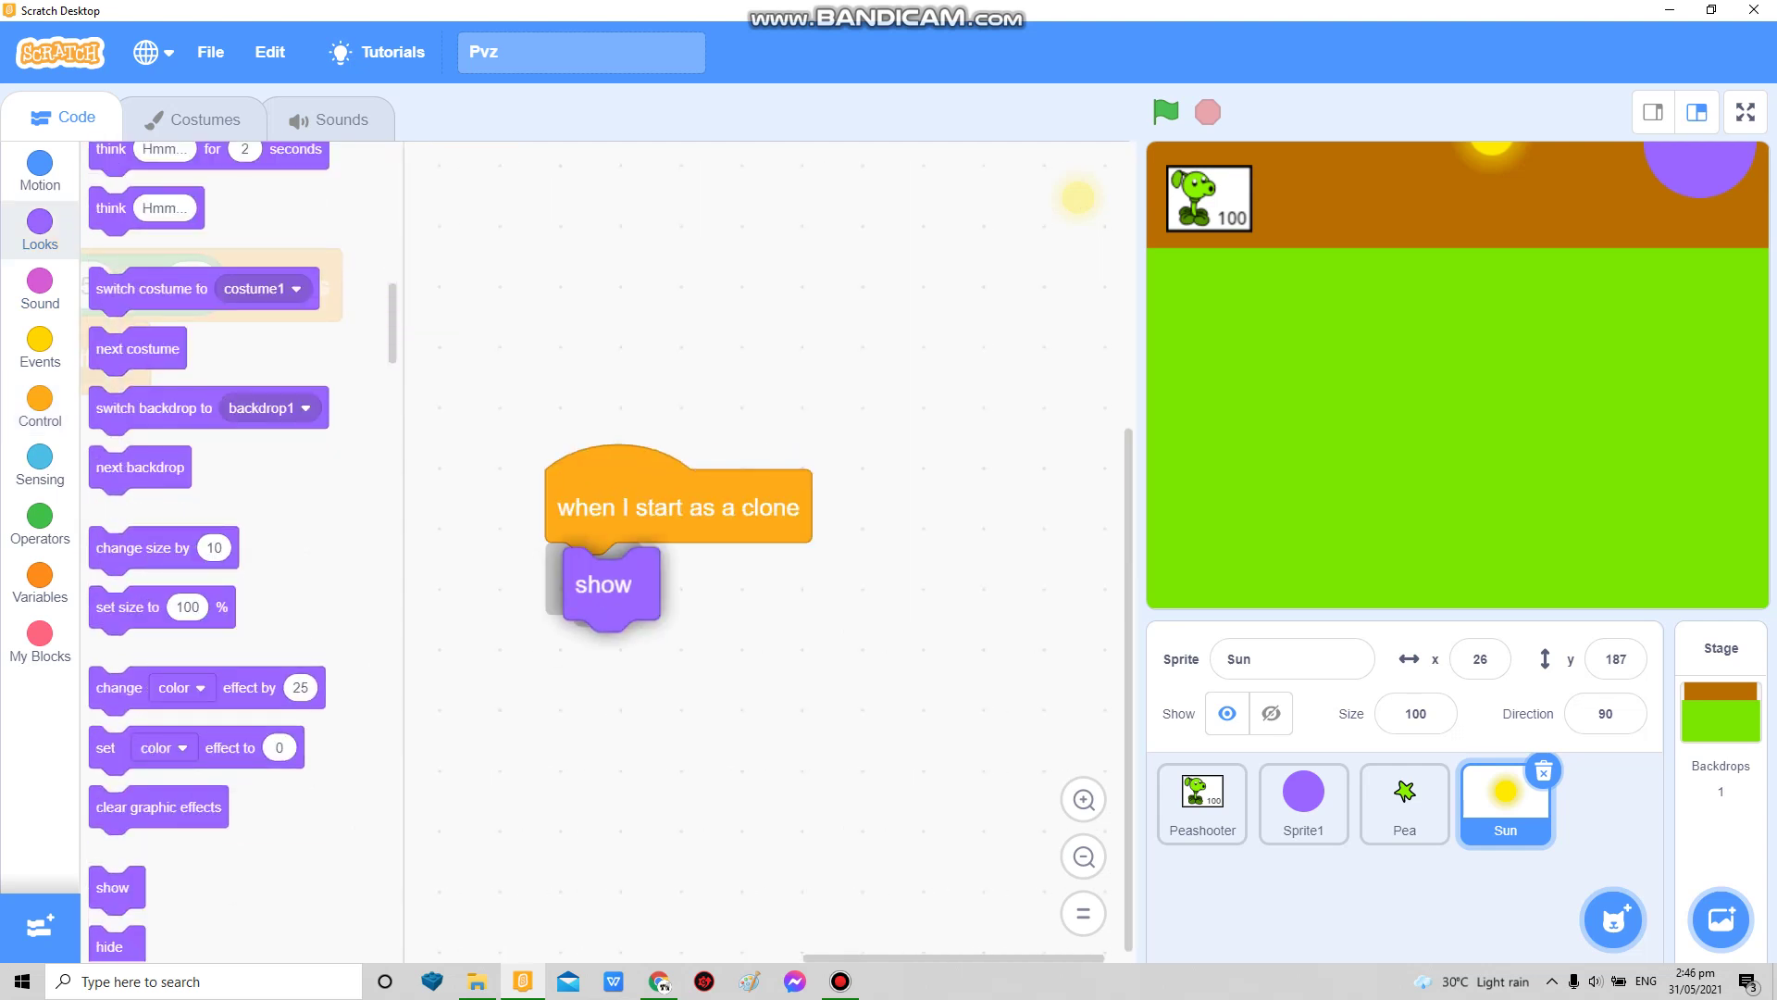
pyautogui.moveTo(152, 288); pyautogui.dragTo(653, 652)
pyautogui.click(39, 402)
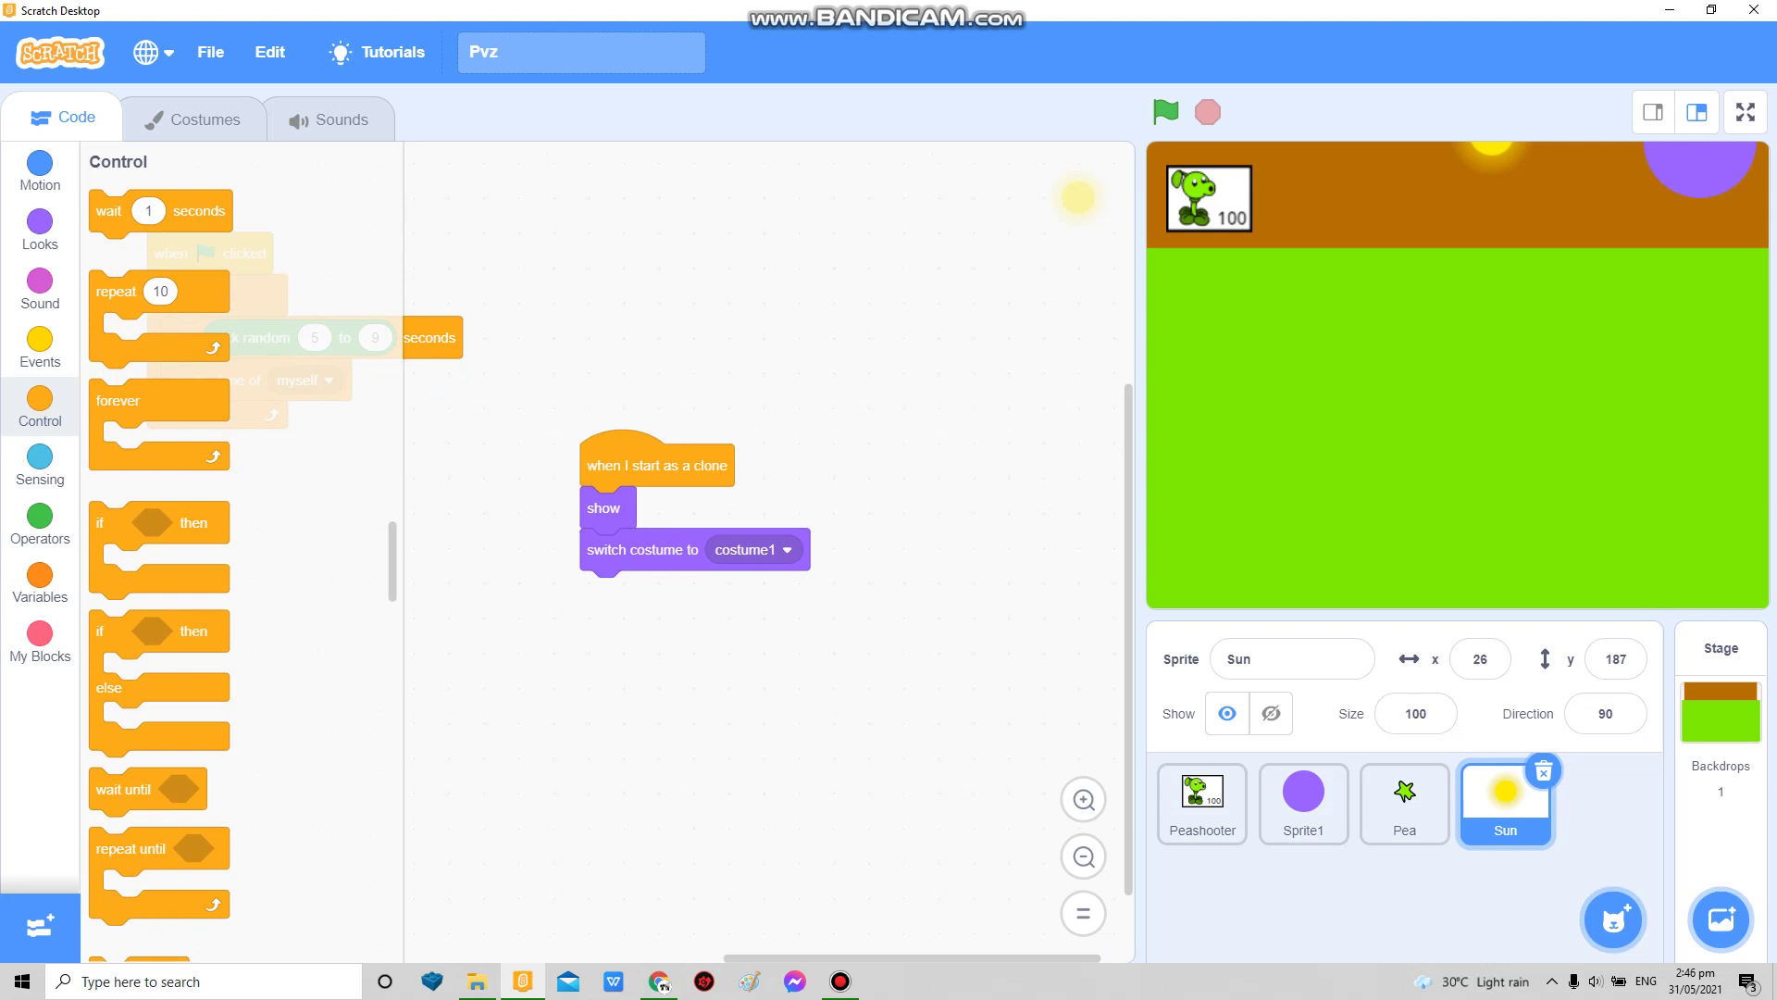
pyautogui.moveTo(99, 631); pyautogui.dragTo(591, 594)
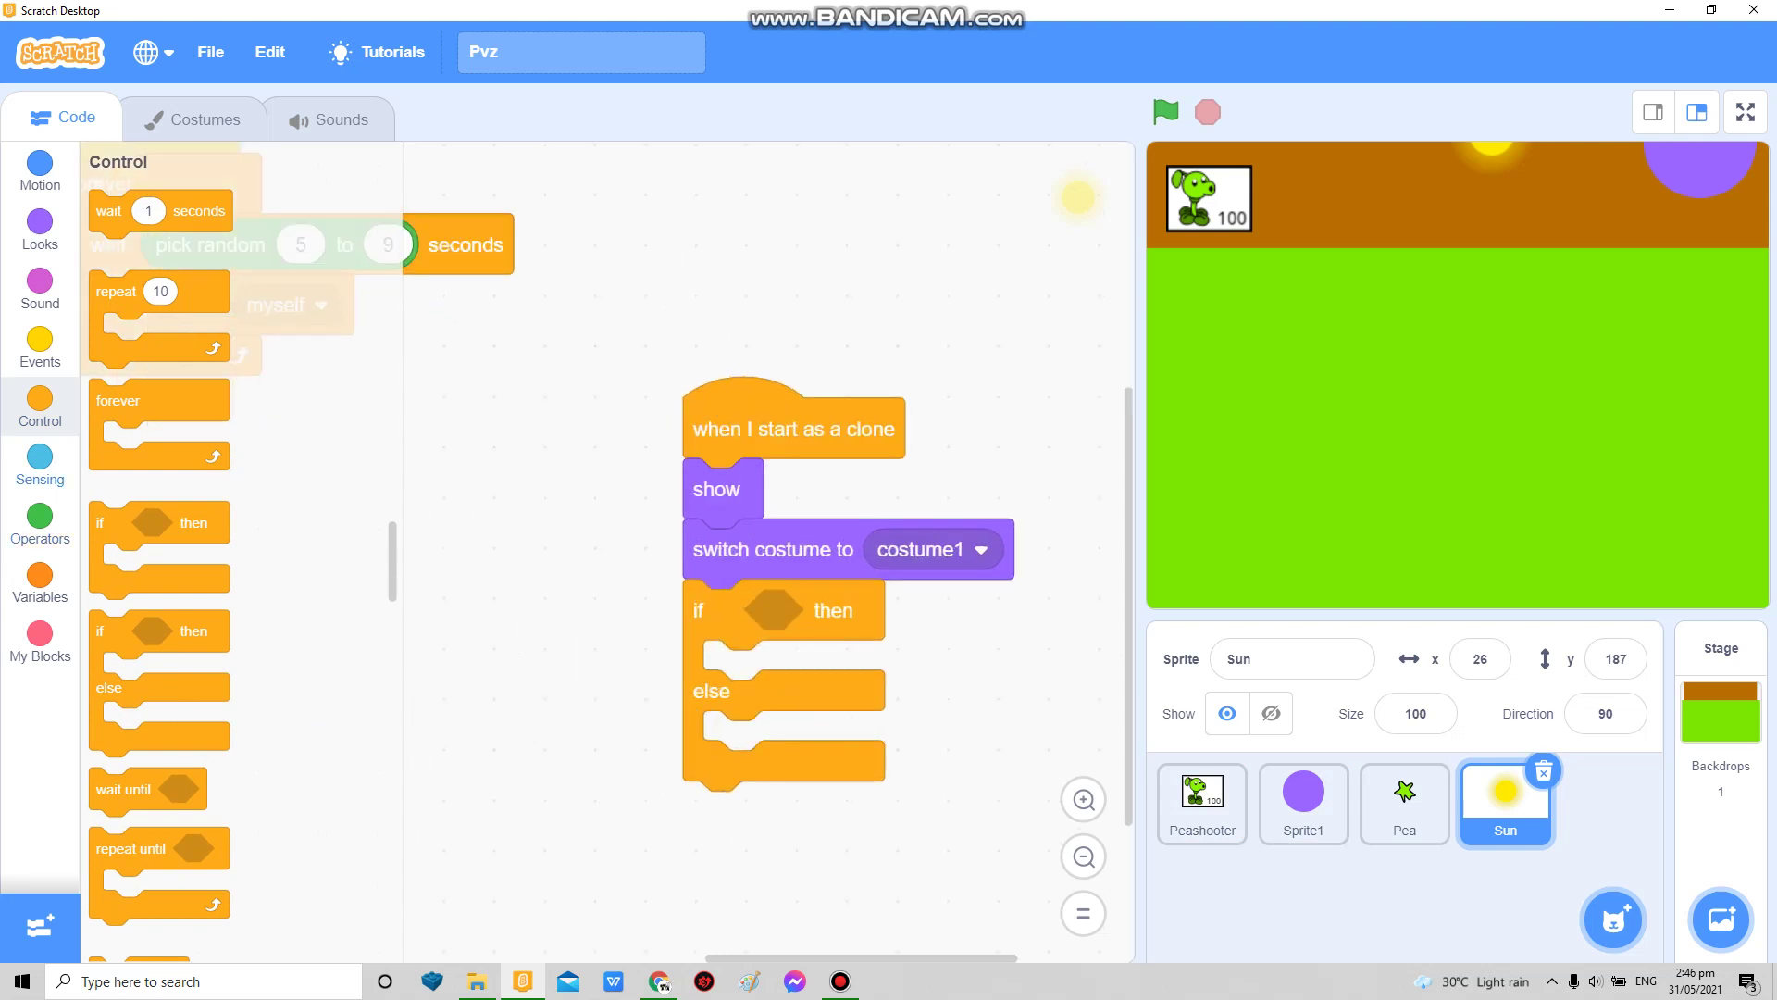
pyautogui.click(38, 525)
pyautogui.moveTo(556, 666); pyautogui.dragTo(918, 785)
# Step: Add a set sunid block after the wait in the flag script
pyautogui.click(40, 583)
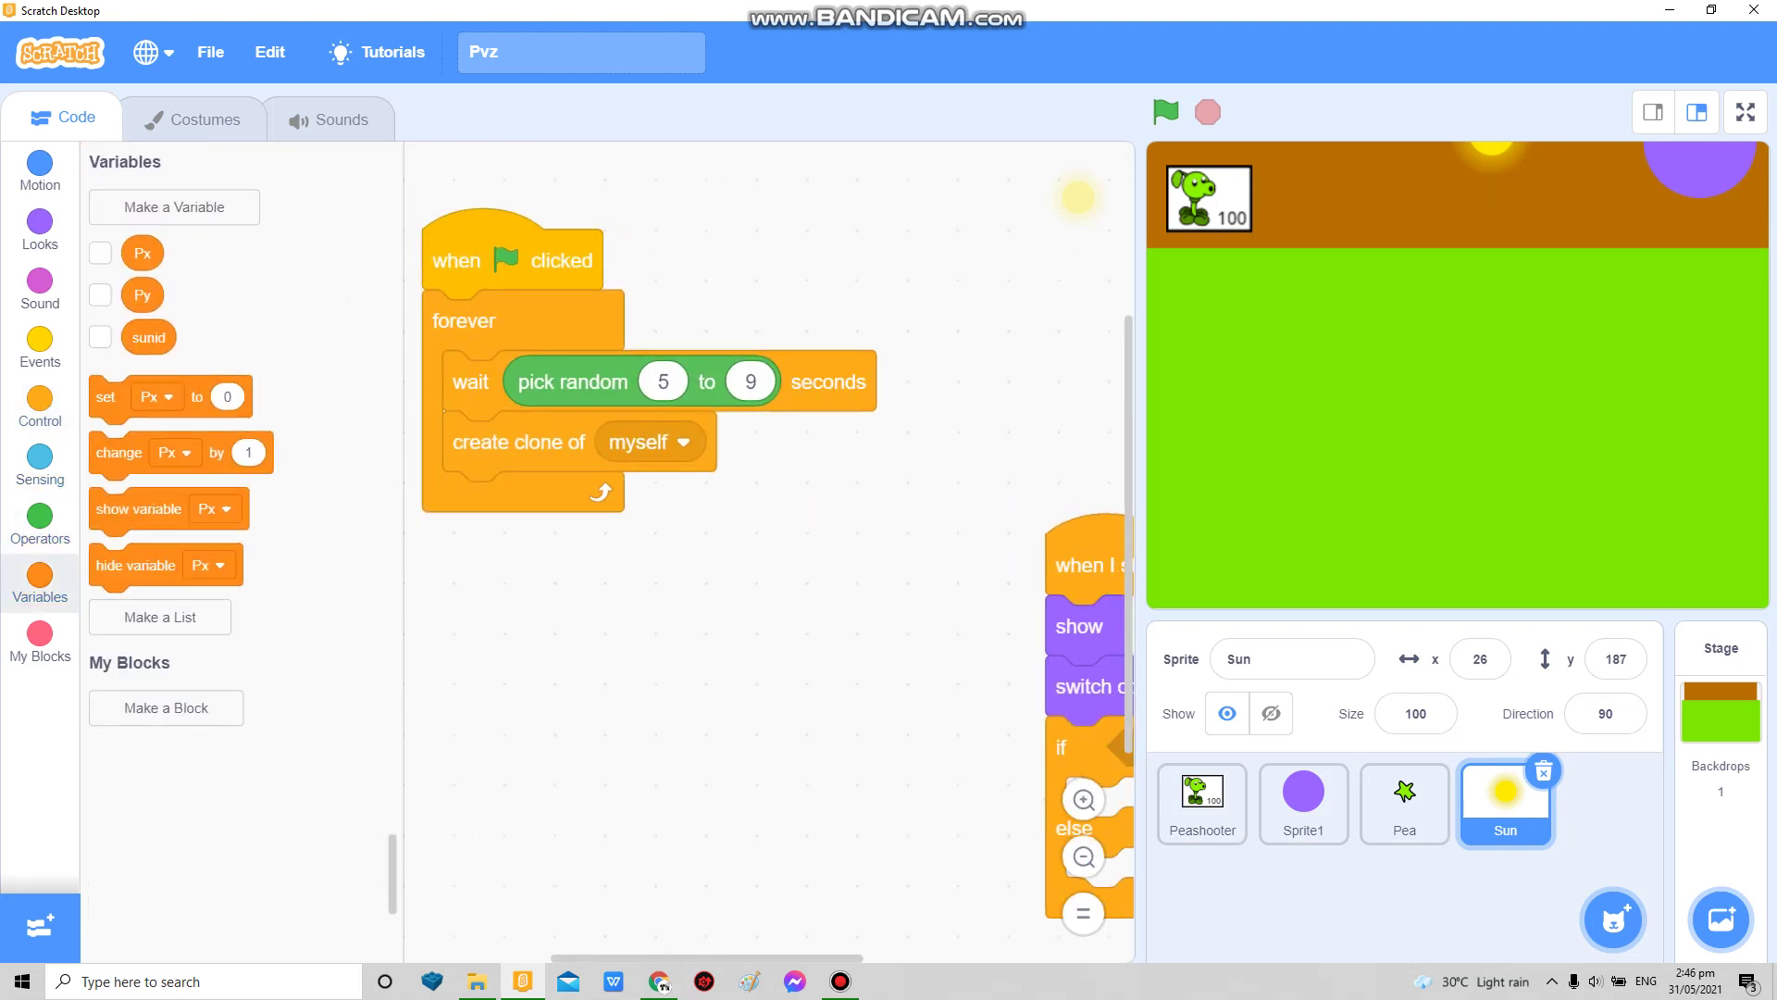
pyautogui.moveTo(106, 397); pyautogui.dragTo(466, 440)
pyautogui.click(542, 440)
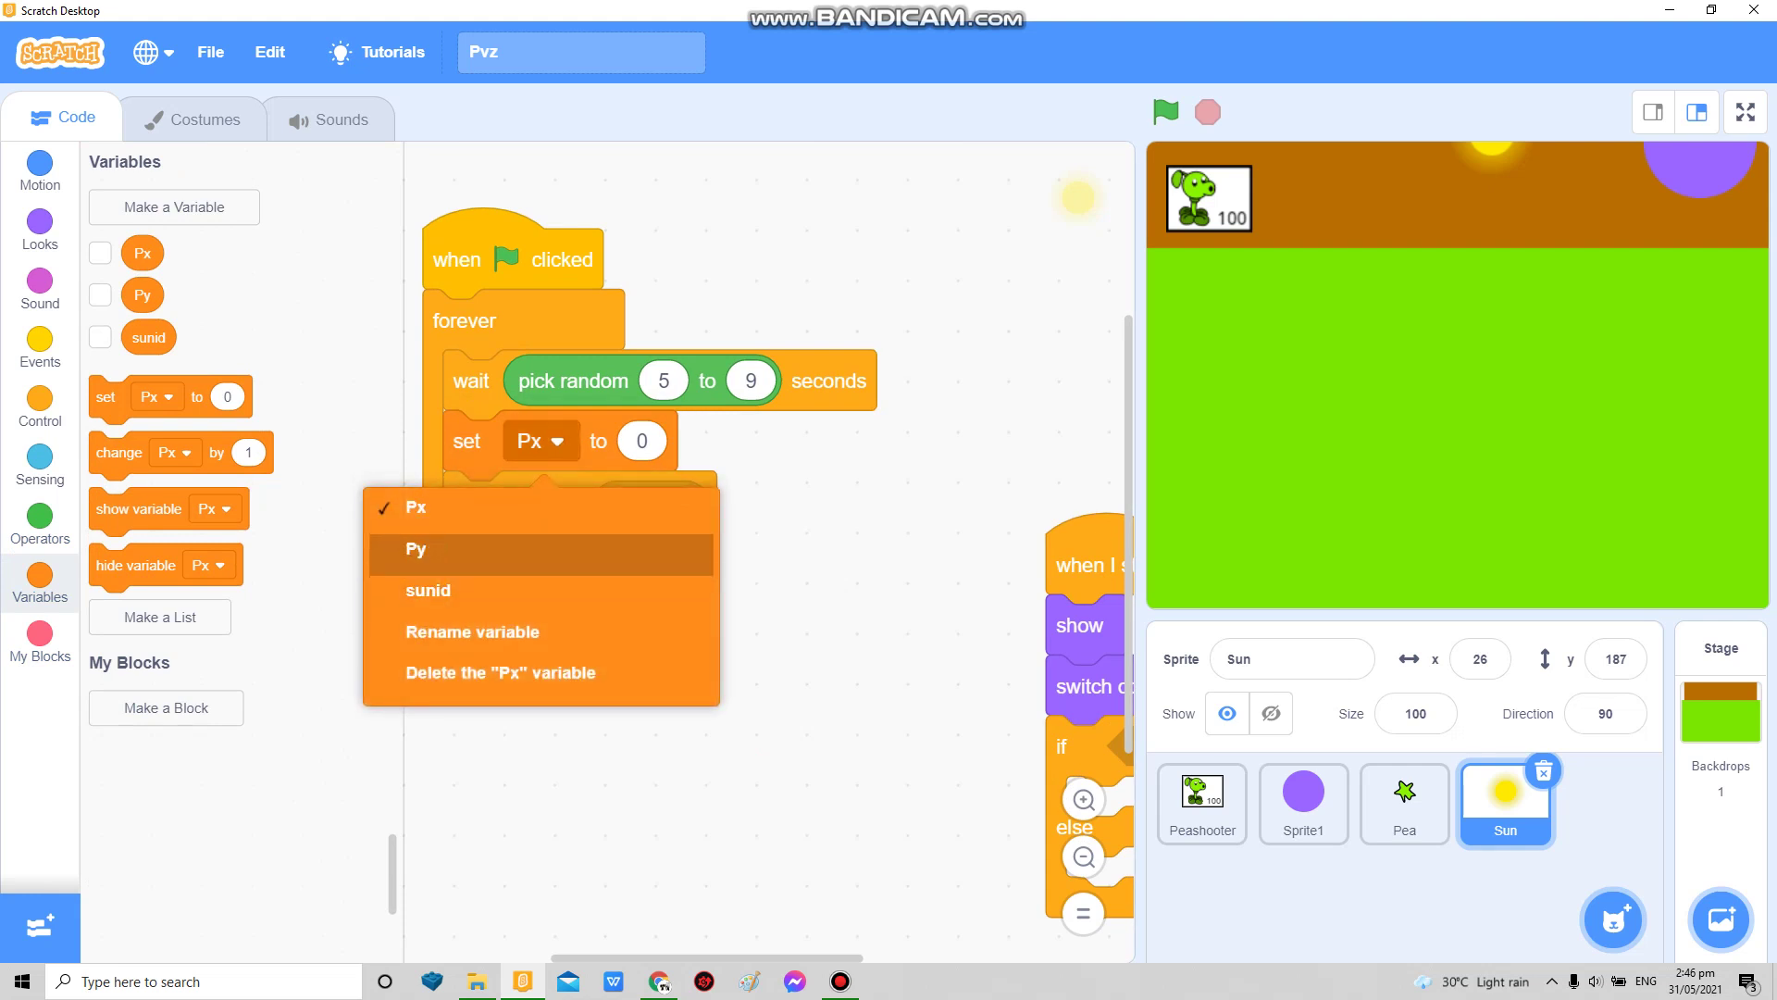
pyautogui.click(428, 584)
pyautogui.moveTo(972, 694); pyautogui.dragTo(493, 426)
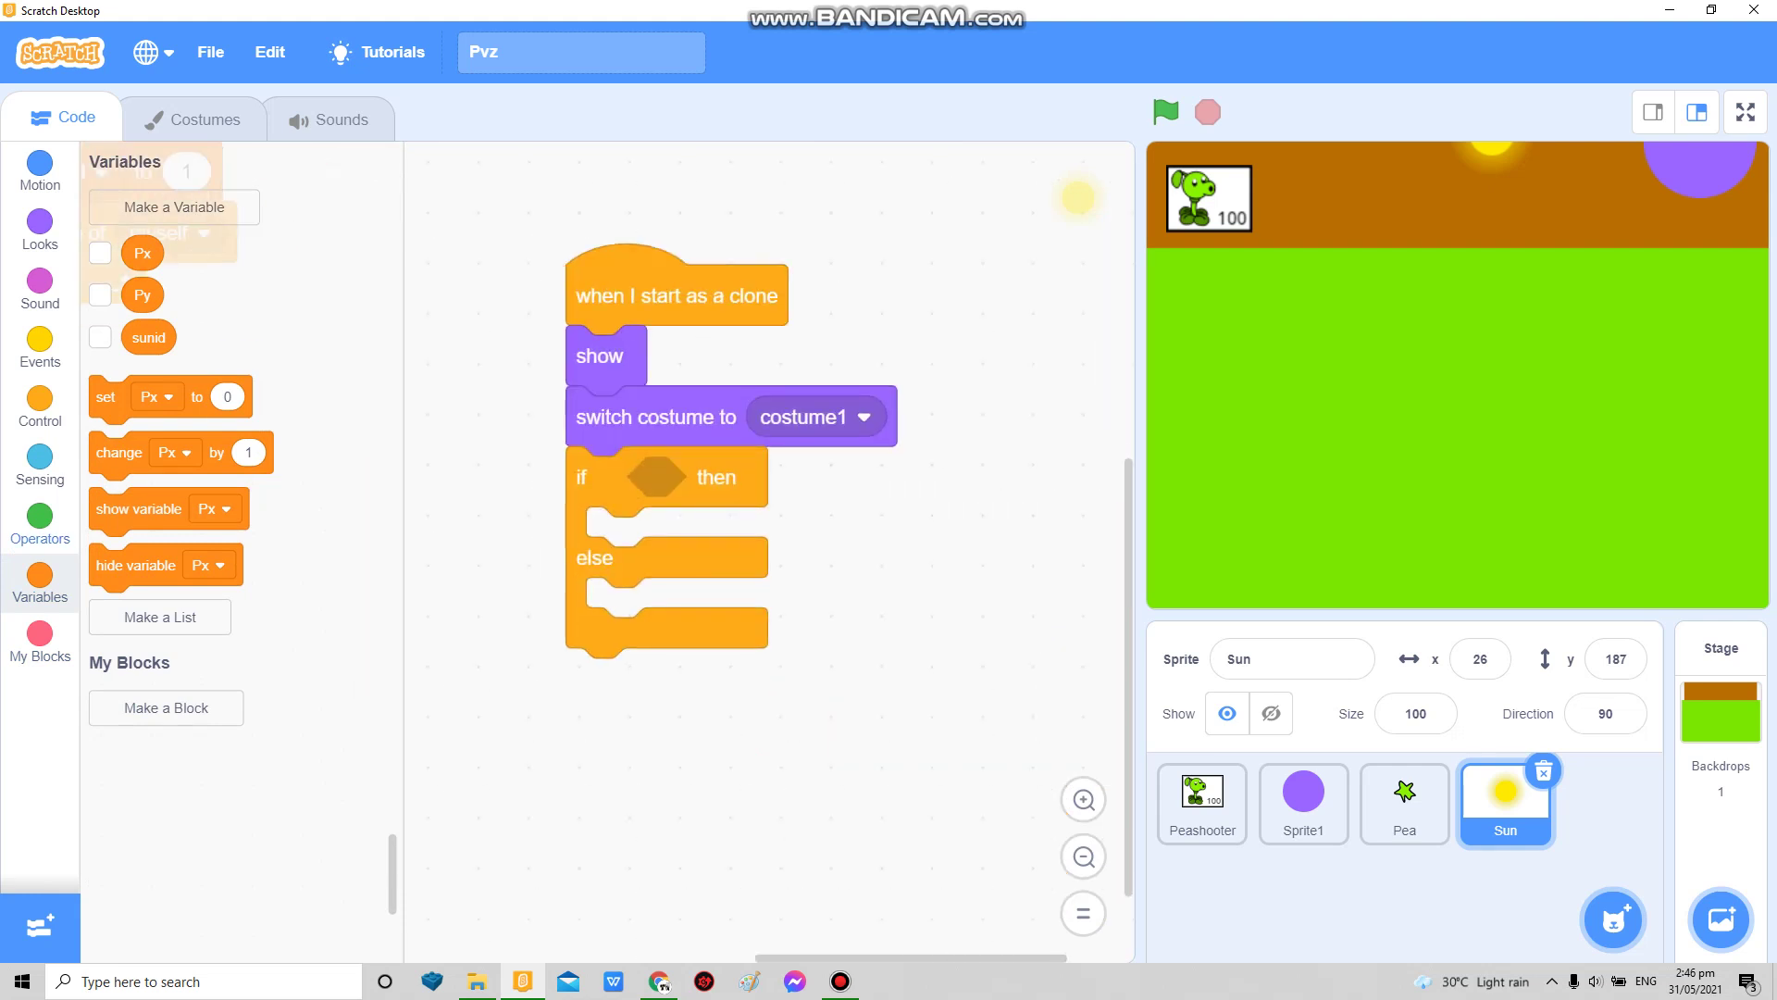
# Step: Make the if-else condition sunid = 1
pyautogui.click(40, 526)
pyautogui.moveTo(100, 566); pyautogui.dragTo(642, 476)
pyautogui.click(760, 476)
pyautogui.write('1')
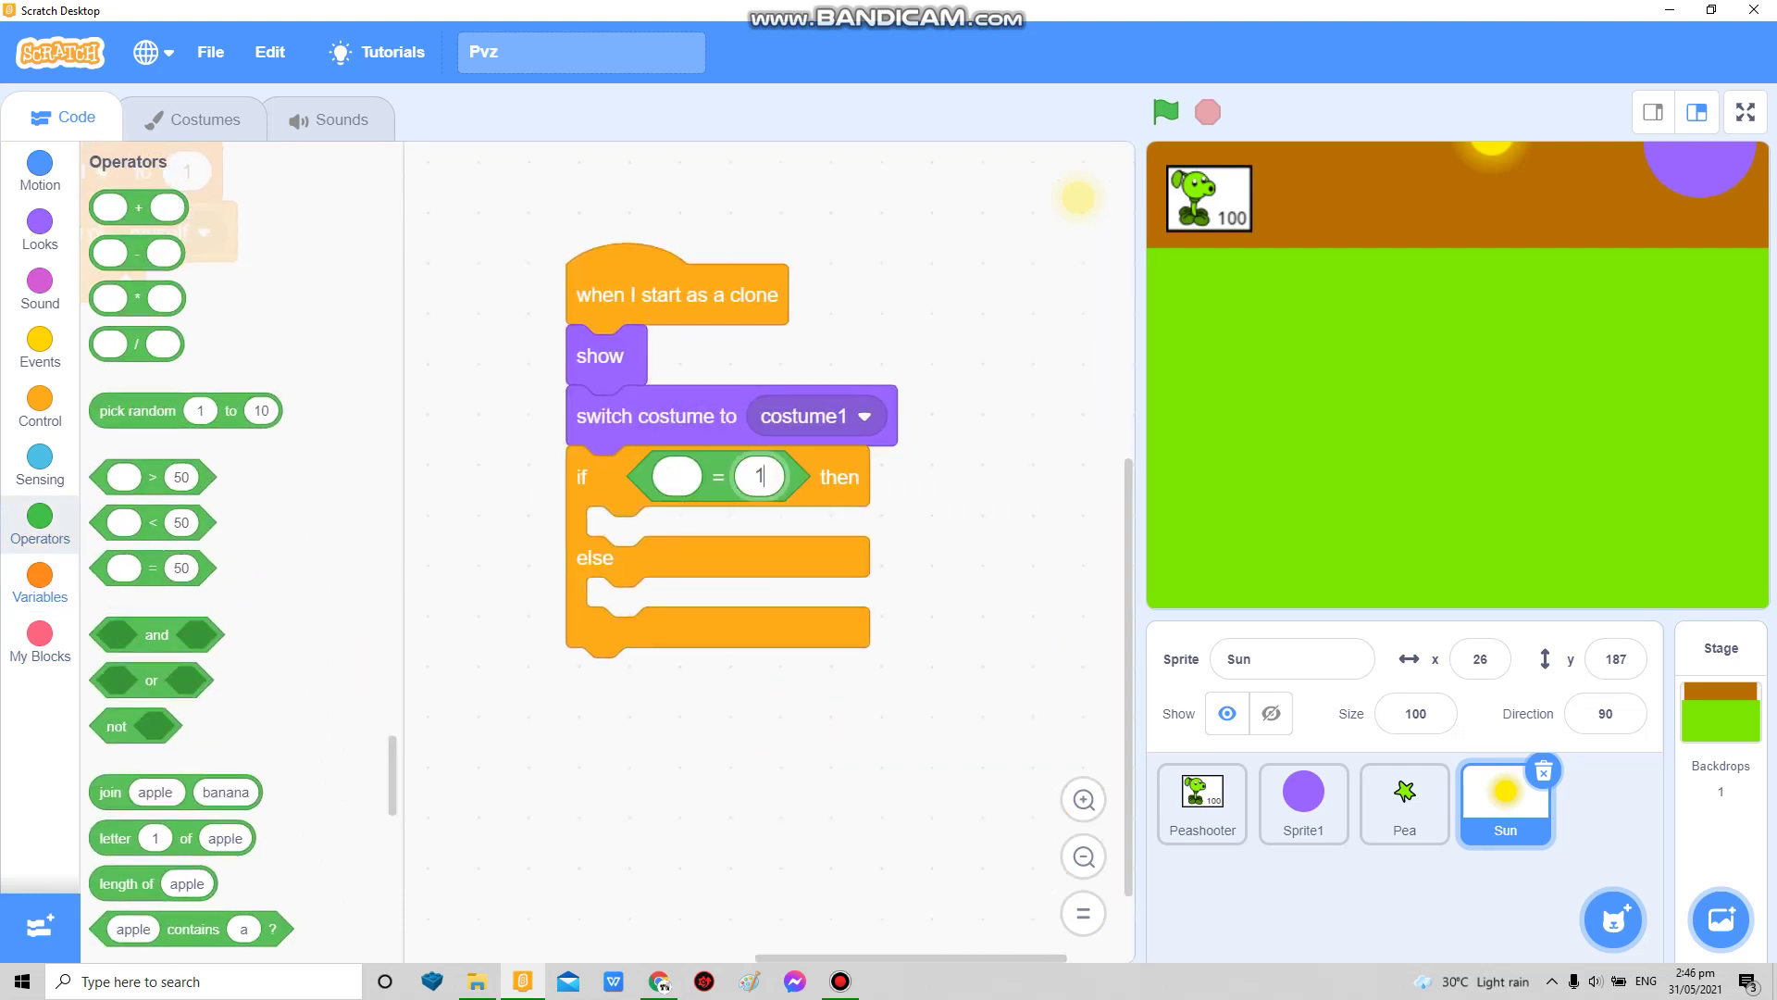
pyautogui.click(40, 583)
pyautogui.moveTo(149, 337); pyautogui.dragTo(680, 481)
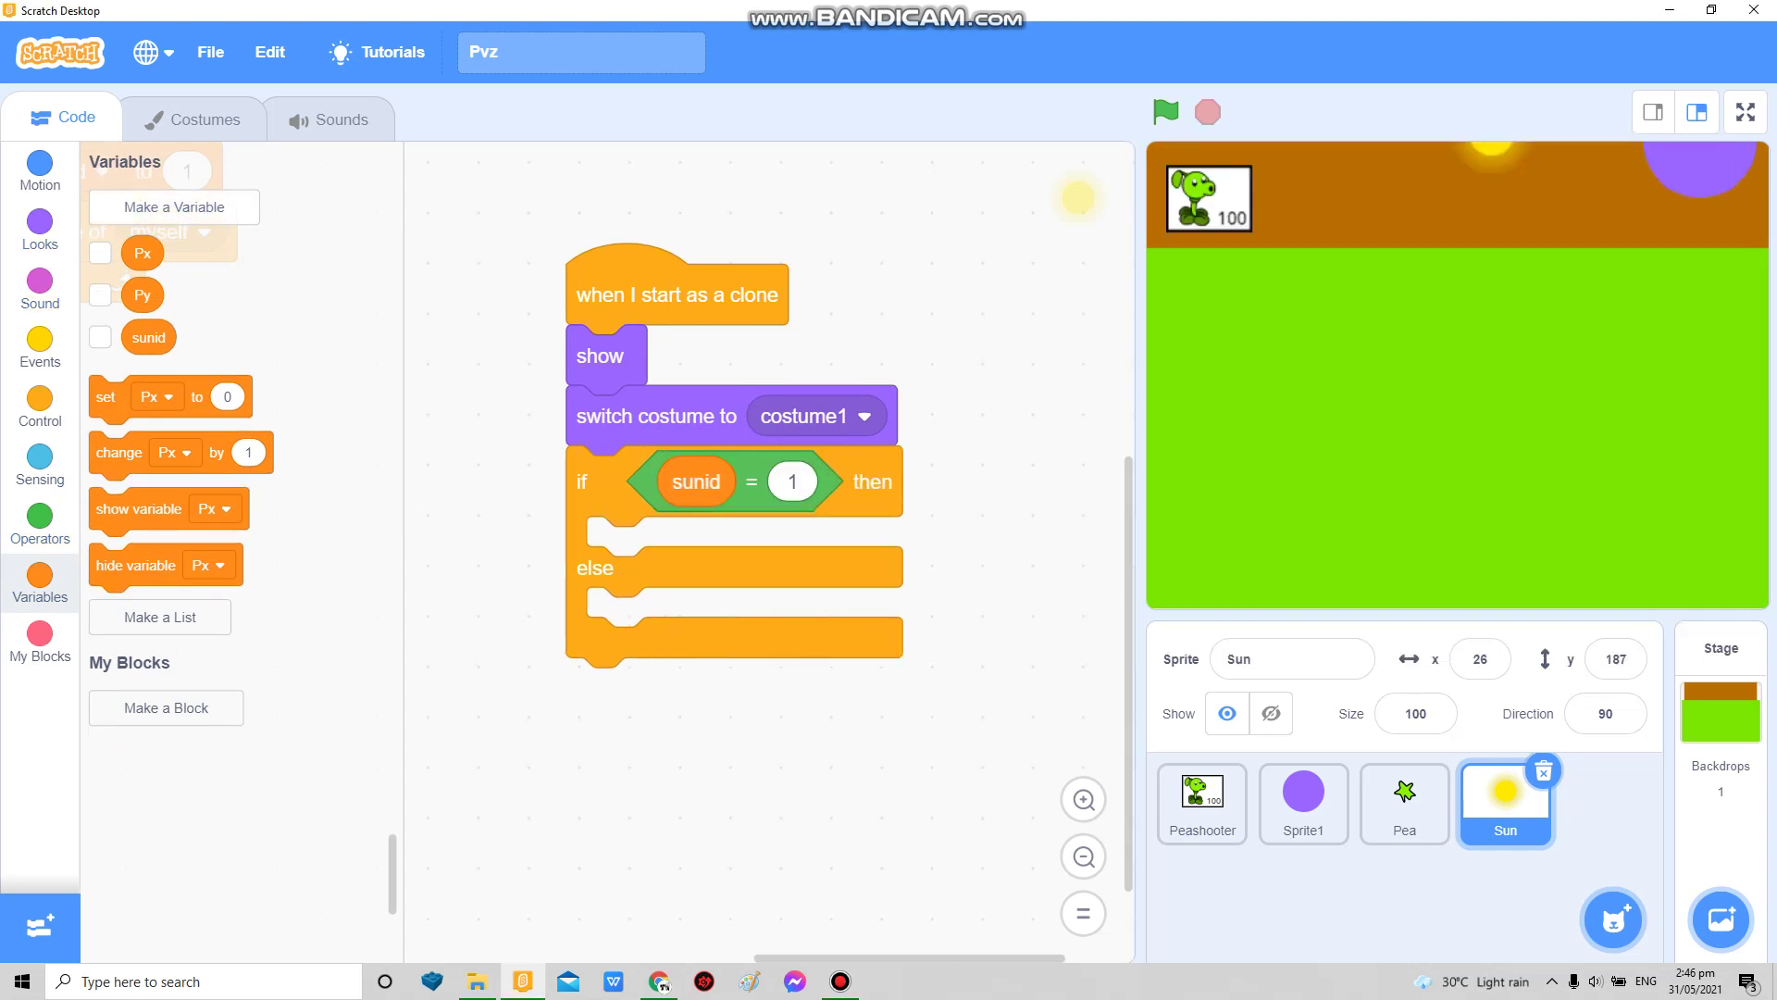
# Step: Create a sprite-only variable y and set y to pick random -2 to -4
pyautogui.click(174, 206)
pyautogui.write('y')
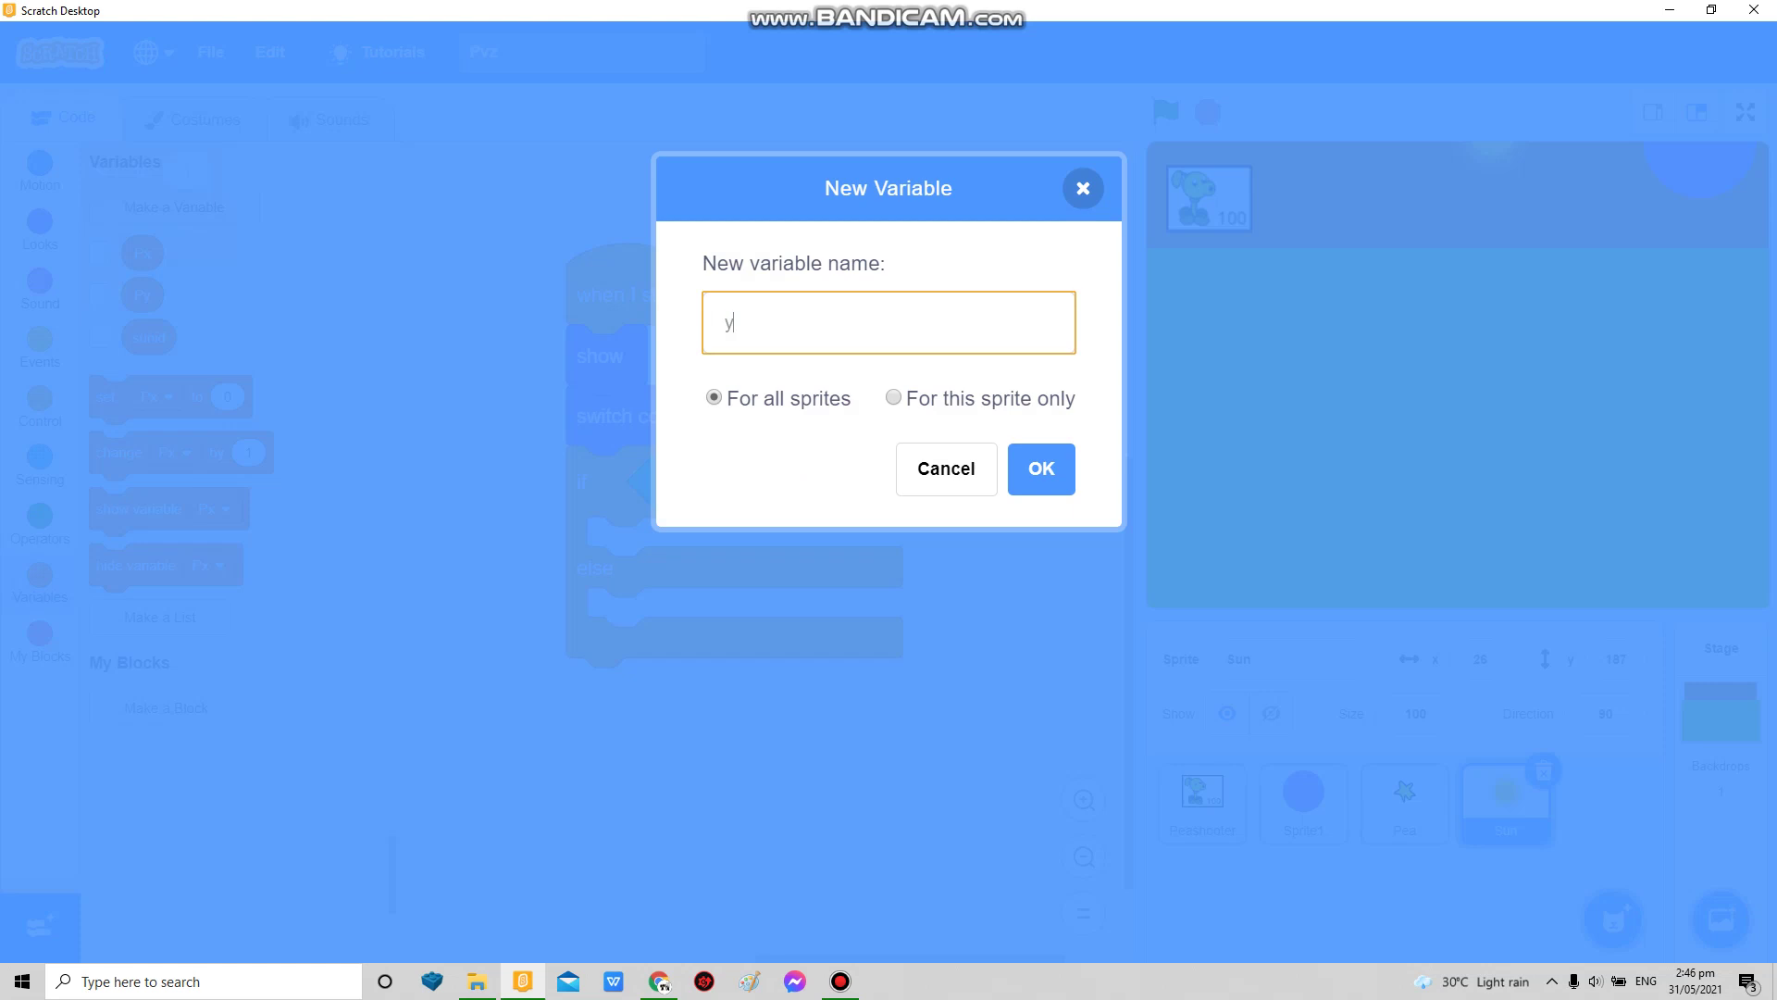
pyautogui.click(893, 397)
pyautogui.click(1041, 467)
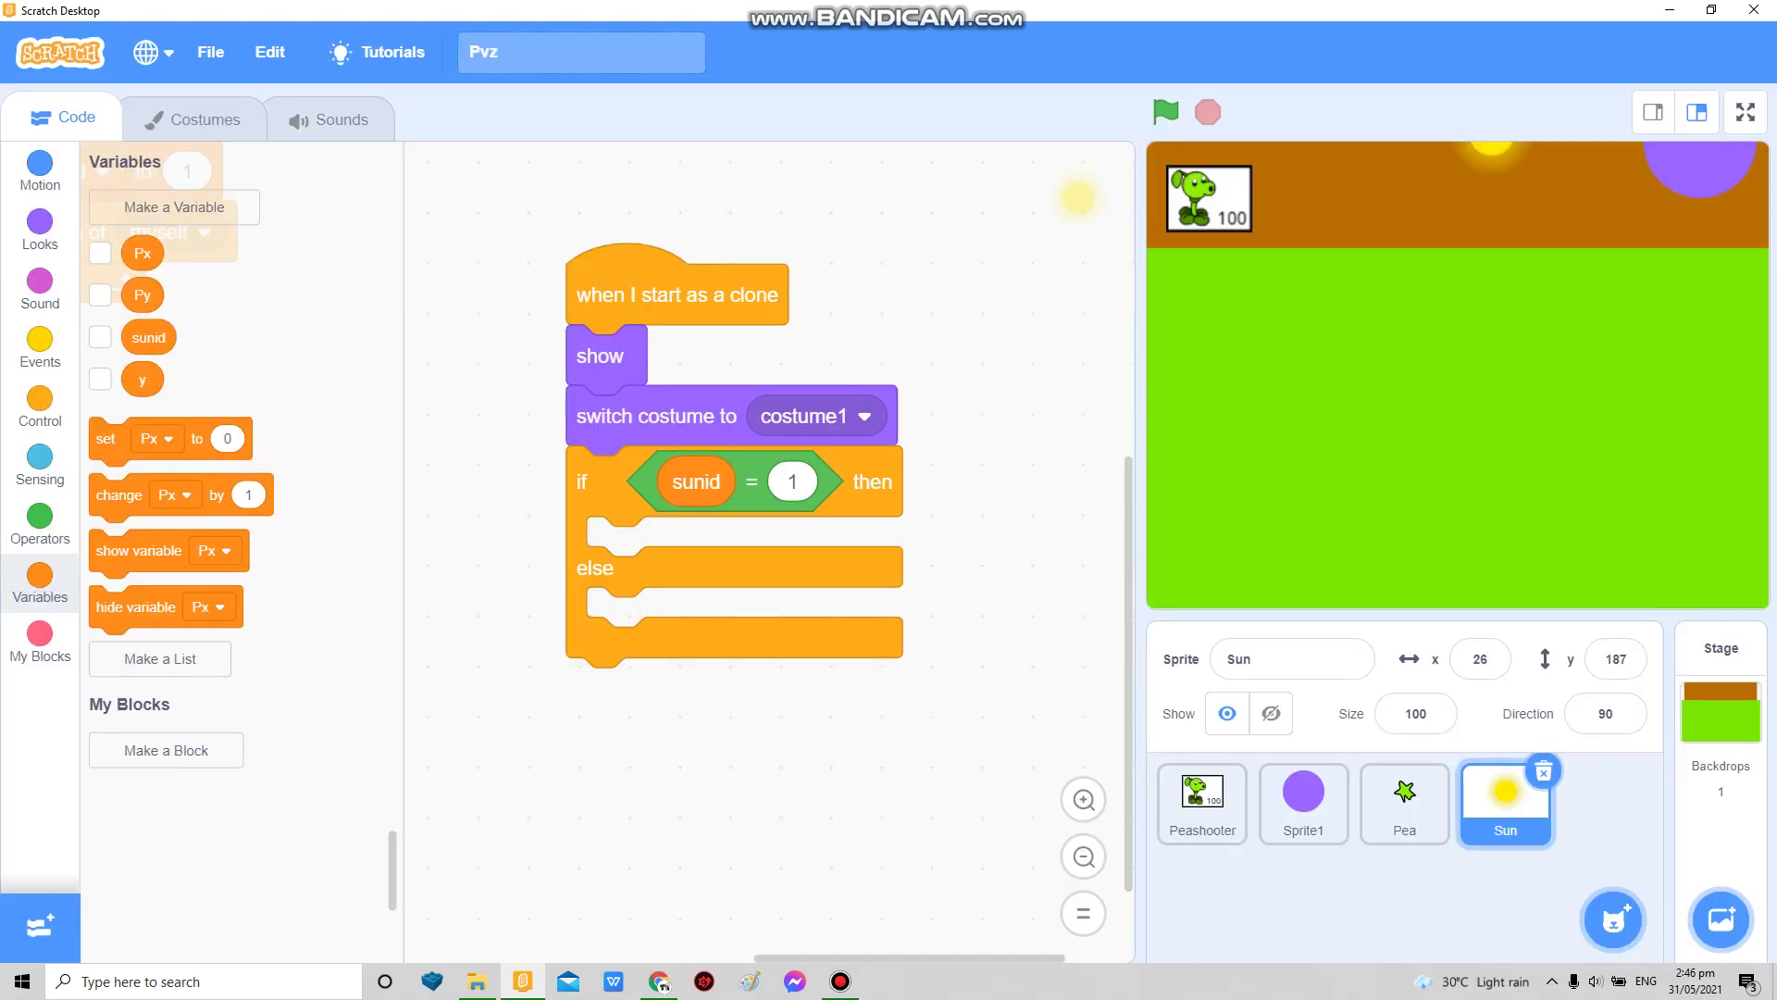
pyautogui.scroll(3, 166, 556)
pyautogui.scroll(-3, 167, 556)
pyautogui.moveTo(106, 439); pyautogui.dragTo(608, 548)
pyautogui.click(681, 548)
pyautogui.click(555, 737)
pyautogui.click(40, 524)
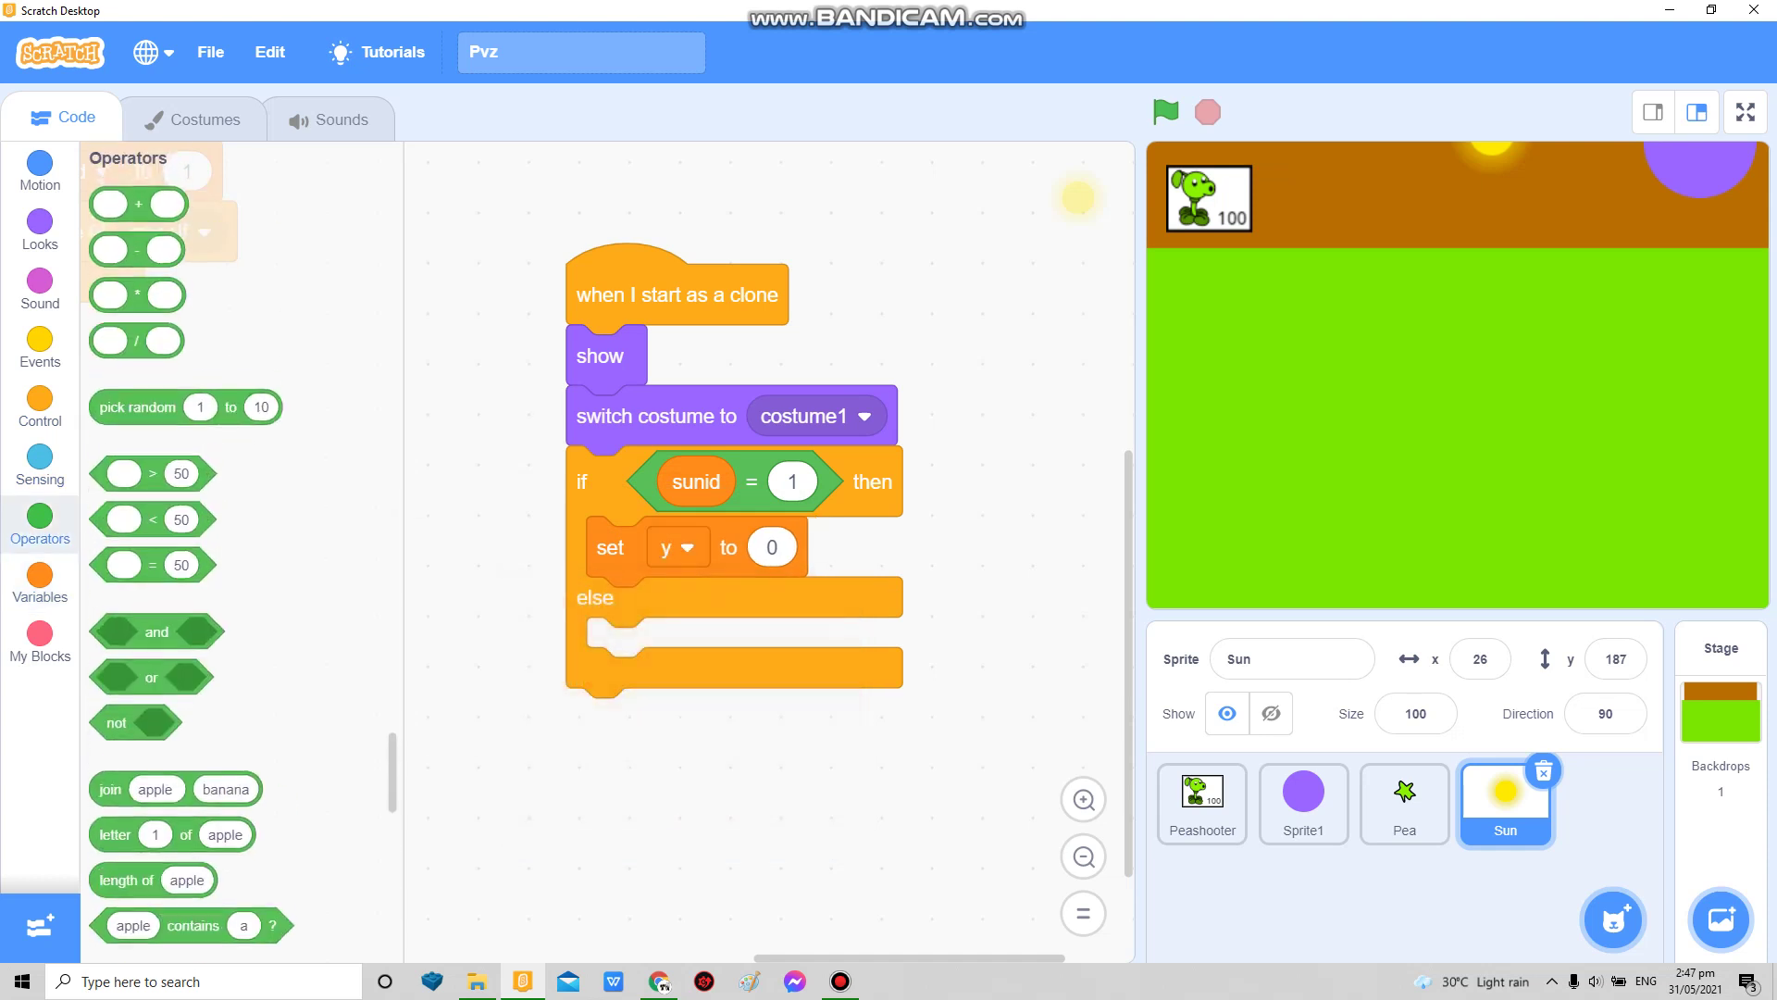
pyautogui.moveTo(138, 411); pyautogui.dragTo(751, 547)
pyautogui.click(905, 548)
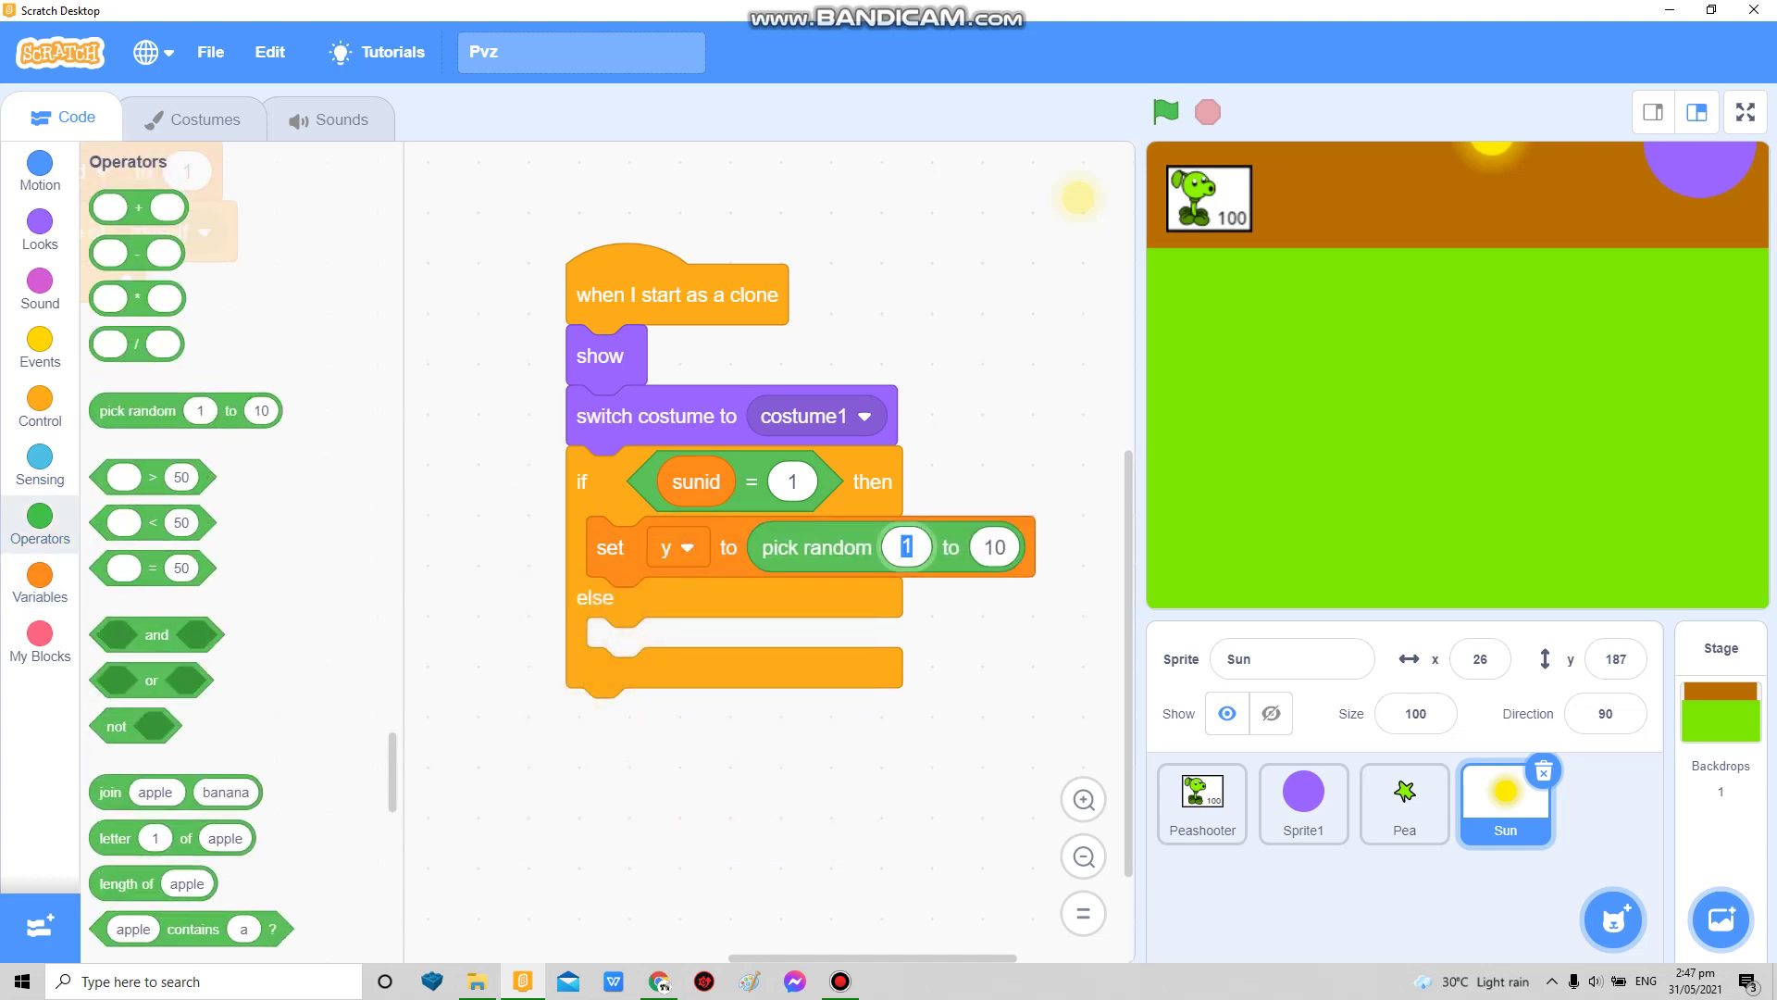
pyautogui.press('BackSpace')
pyautogui.write('-2')
pyautogui.press('Tab')
pyautogui.write('-4')
pyautogui.press('Return')
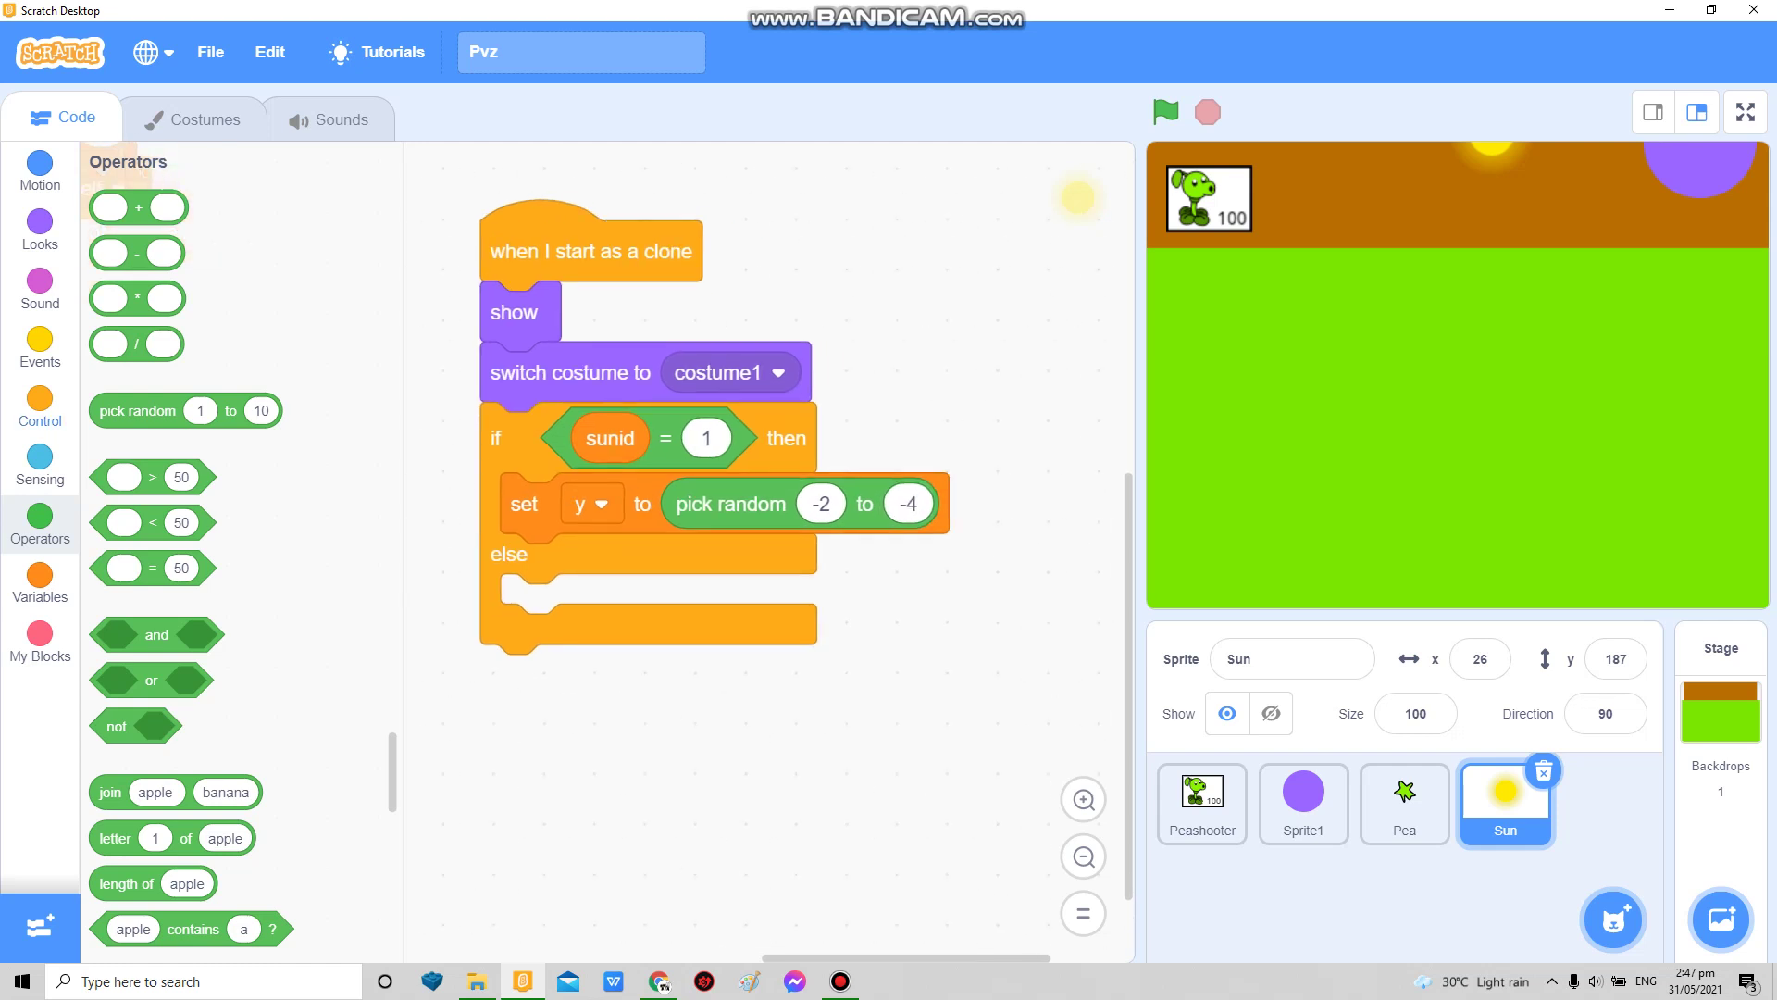
# Step: Add a repeat loop inside the if branch and preview the stage full screen
pyautogui.click(39, 404)
pyautogui.moveTo(114, 293)
pyautogui.mouseDown()
pyautogui.moveTo(529, 554)
pyautogui.moveTo(104, 563)
pyautogui.mouseUp()
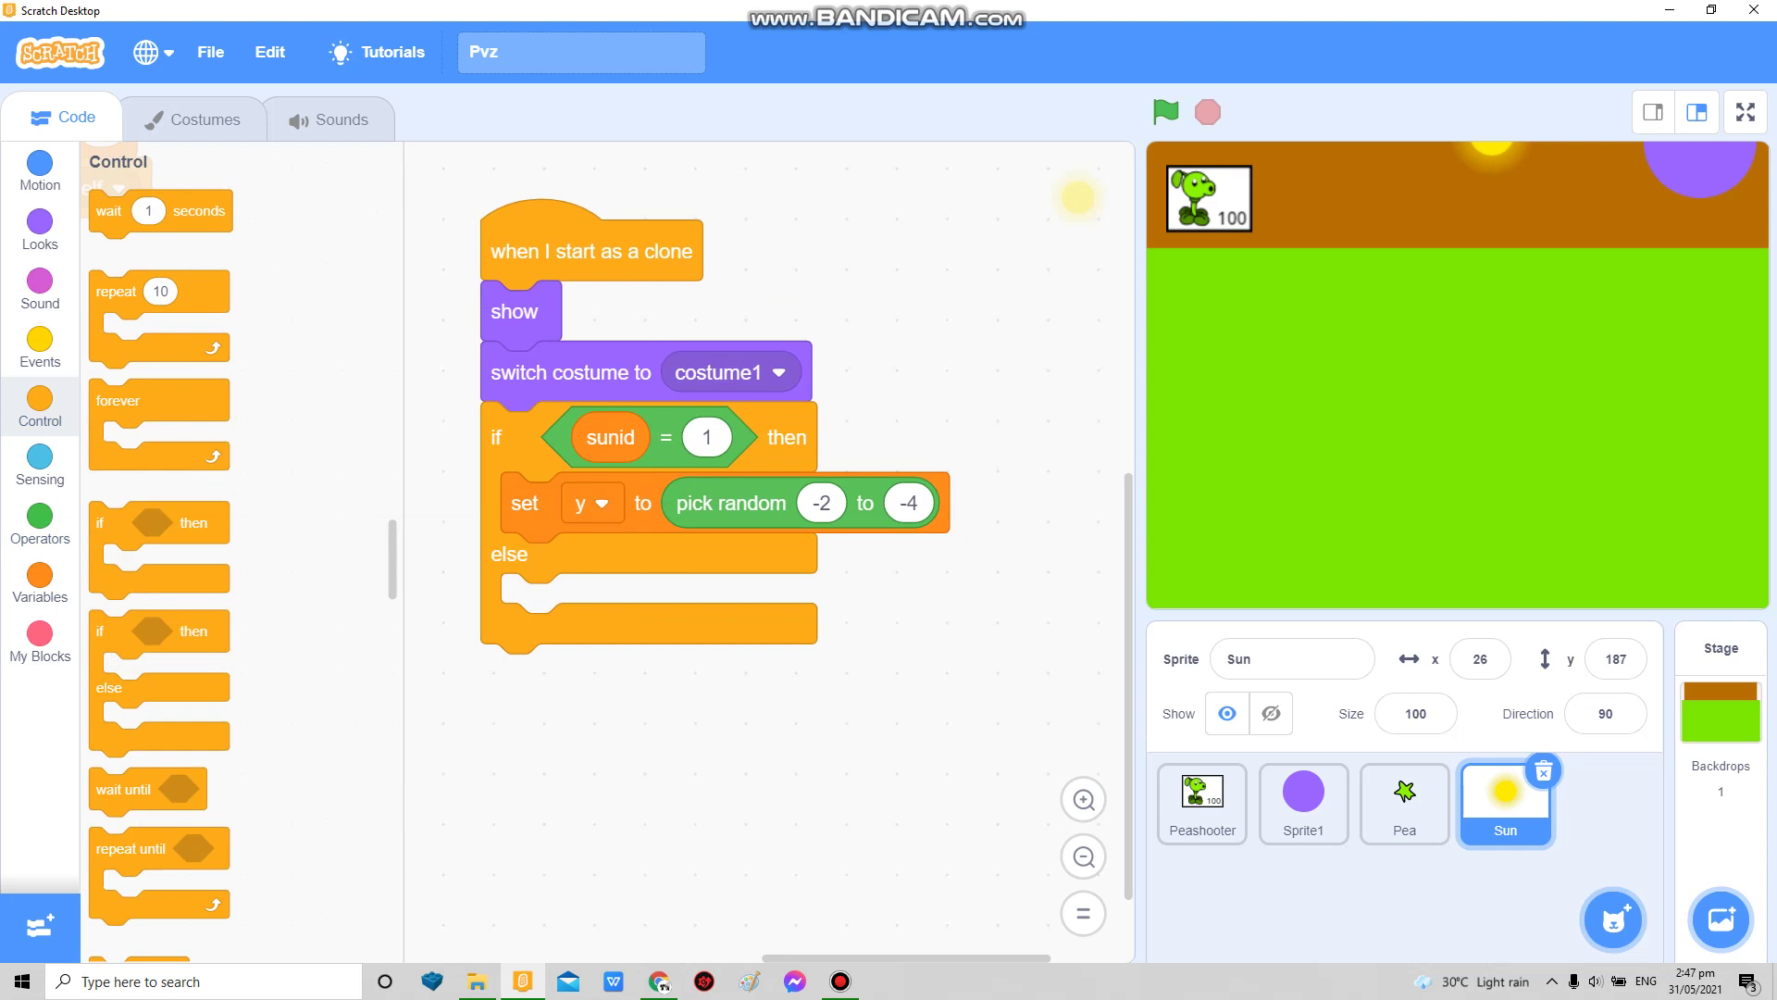
pyautogui.click(1746, 112)
pyautogui.press('Escape')
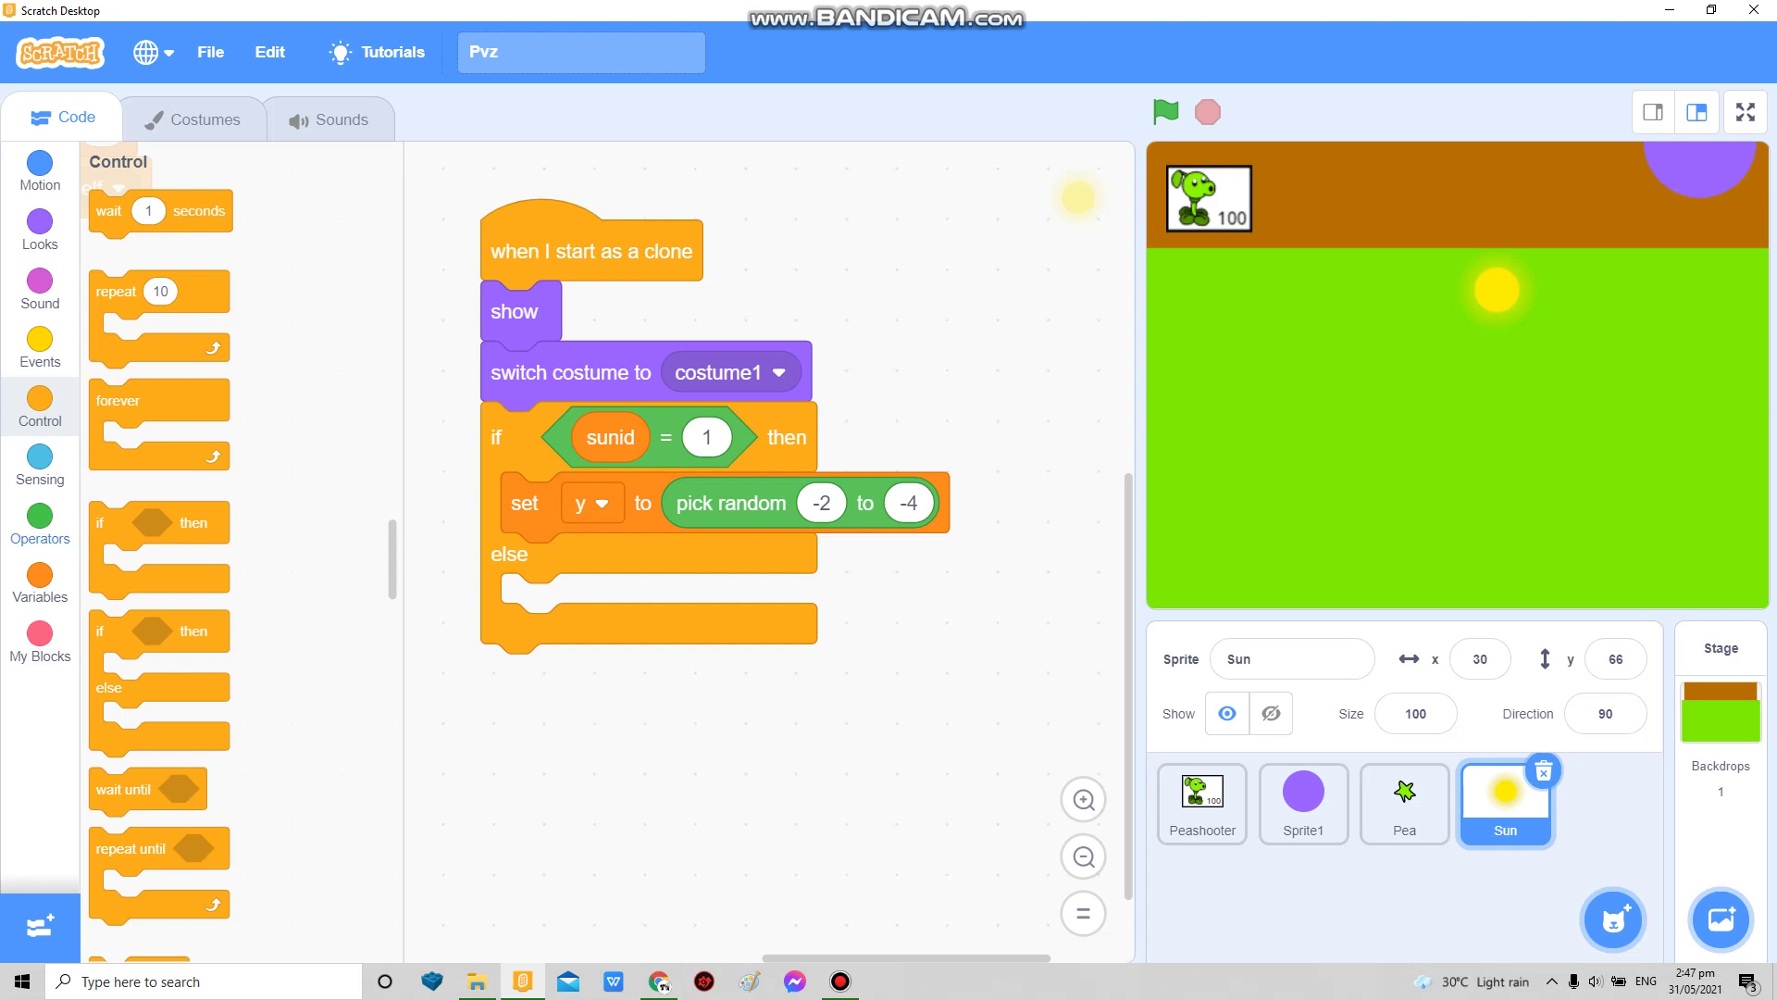
pyautogui.click(40, 526)
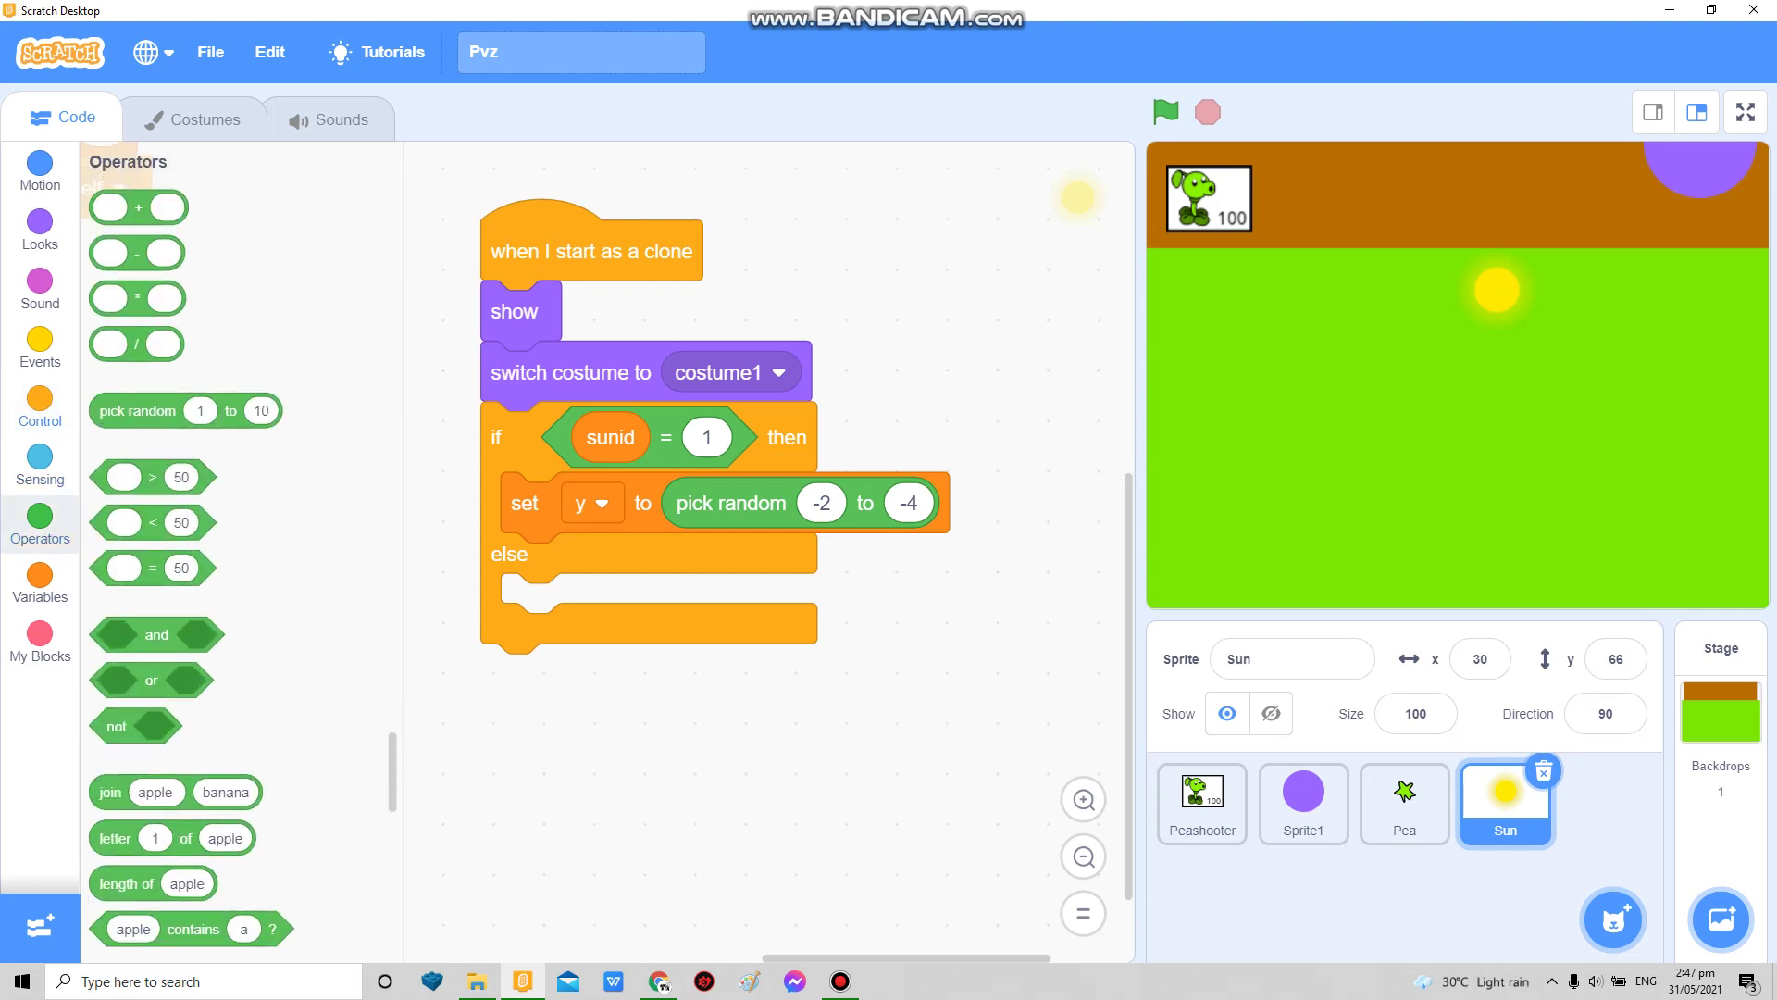
# Step: Add a repeat-until loop whose condition is y position < 66
pyautogui.click(40, 407)
pyautogui.moveTo(112, 848); pyautogui.dragTo(514, 563)
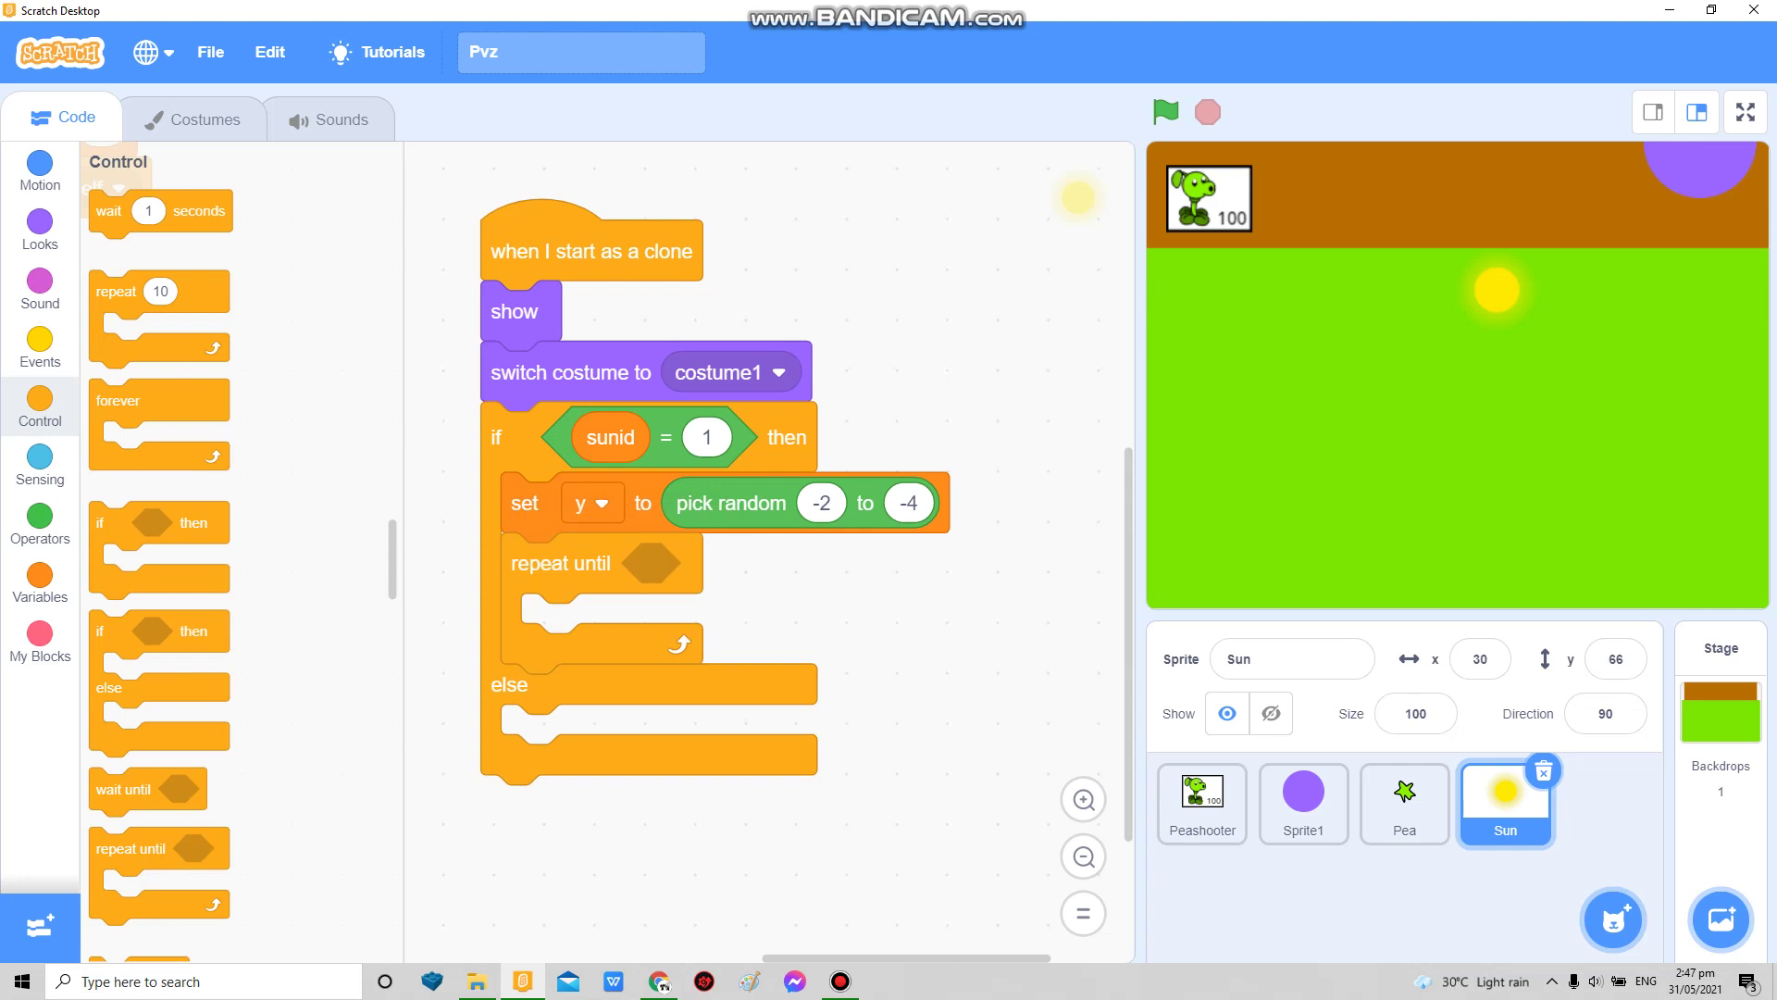
pyautogui.click(40, 524)
pyautogui.moveTo(111, 522); pyautogui.dragTo(641, 562)
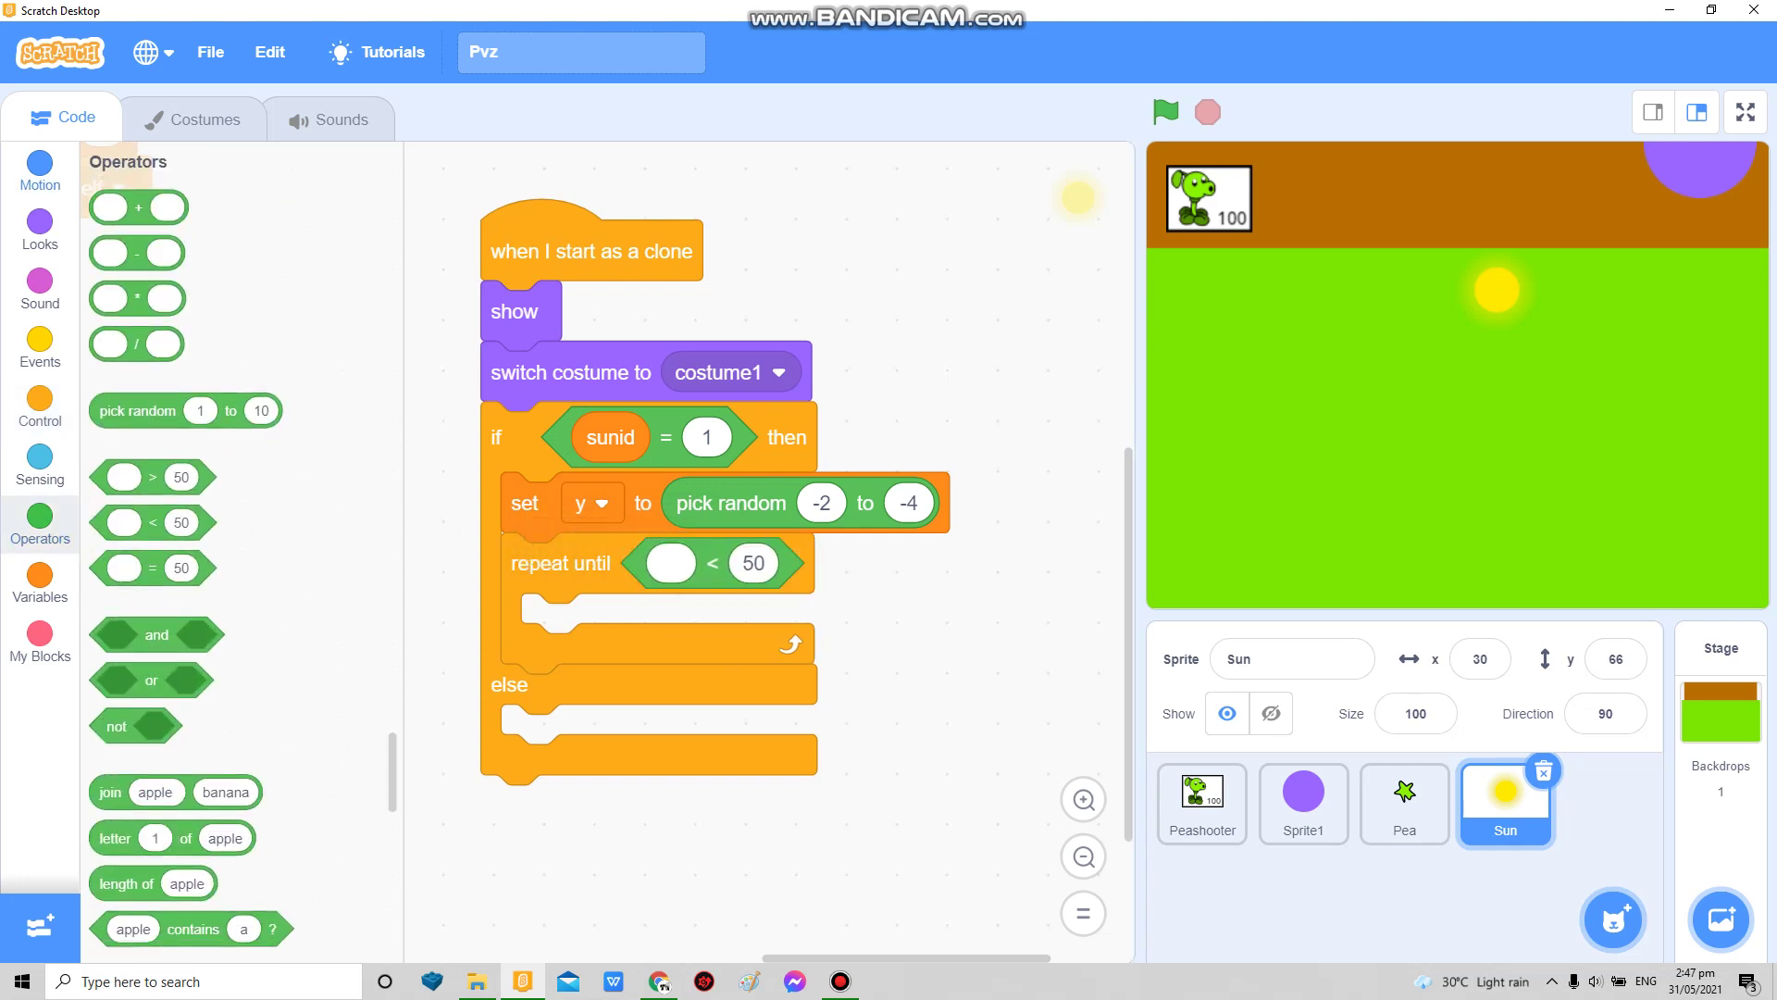
pyautogui.click(41, 174)
pyautogui.moveTo(161, 721); pyautogui.dragTo(695, 569)
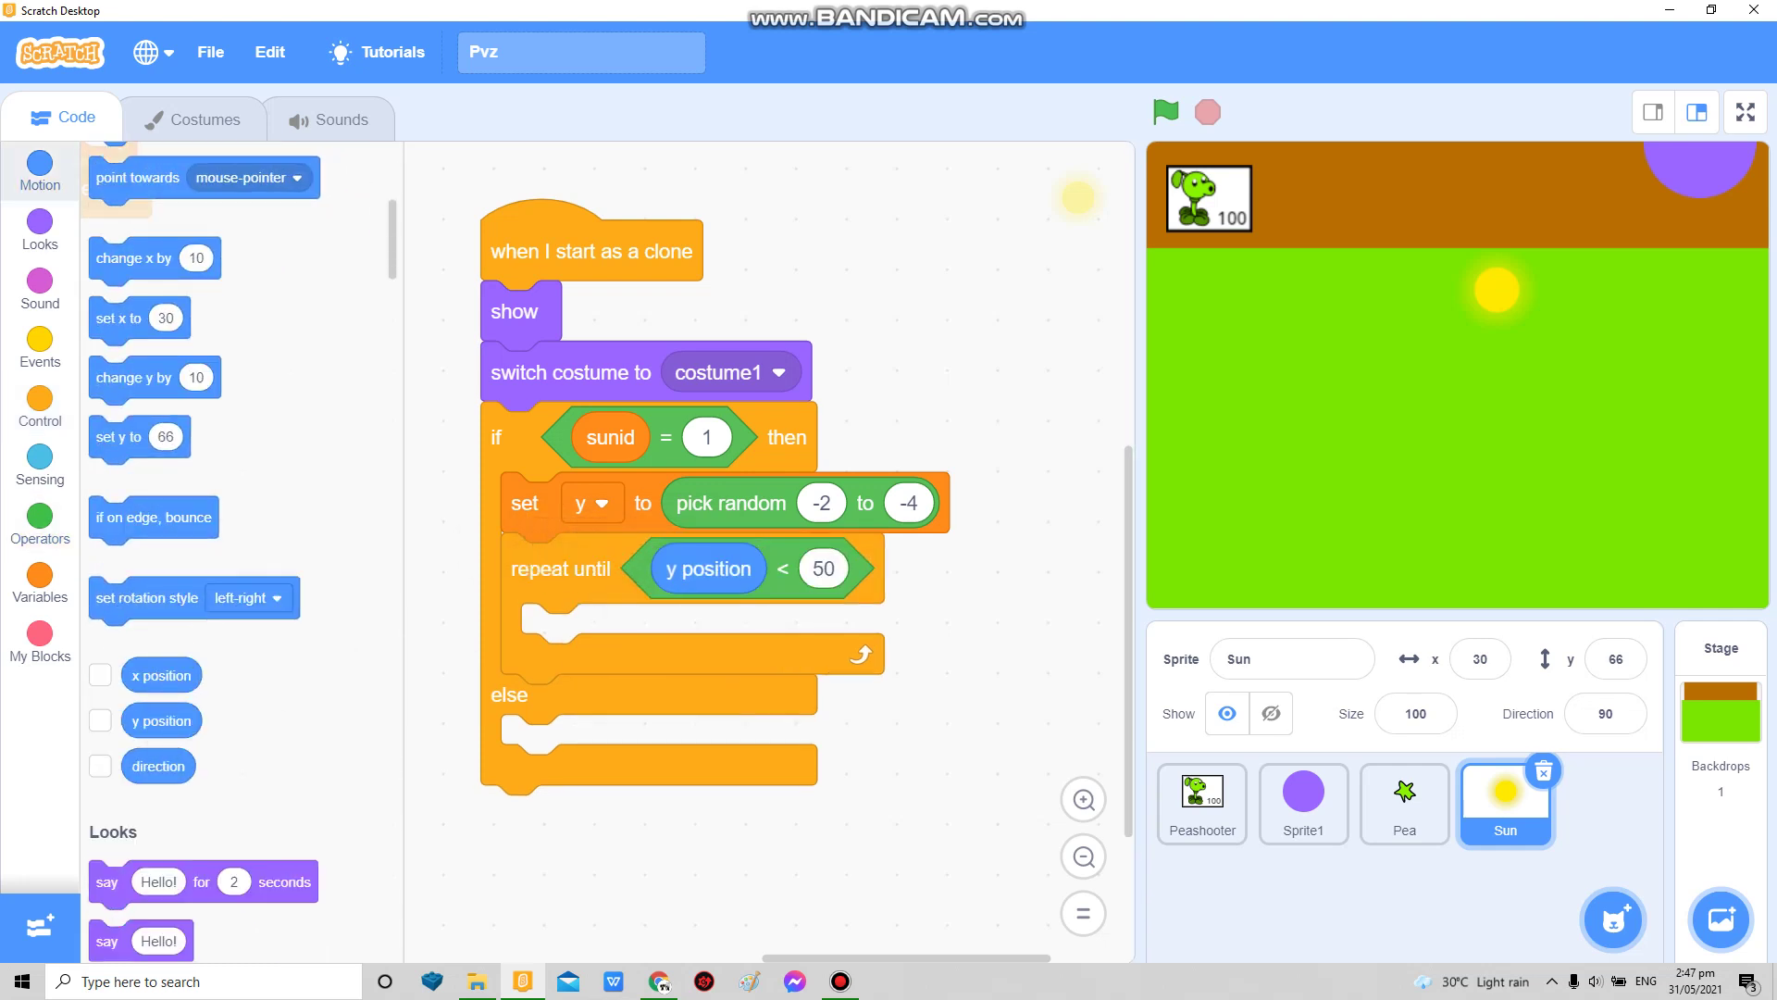
pyautogui.click(824, 569)
pyautogui.write('66')
pyautogui.press('Return')
# Step: Place a 'set y to 999' block right after 'go to random position'
pyautogui.moveTo(111, 436); pyautogui.dragTo(499, 432)
pyautogui.moveTo(496, 496); pyautogui.dragTo(568, 609)
pyautogui.moveTo(500, 430); pyautogui.dragTo(209, 428)
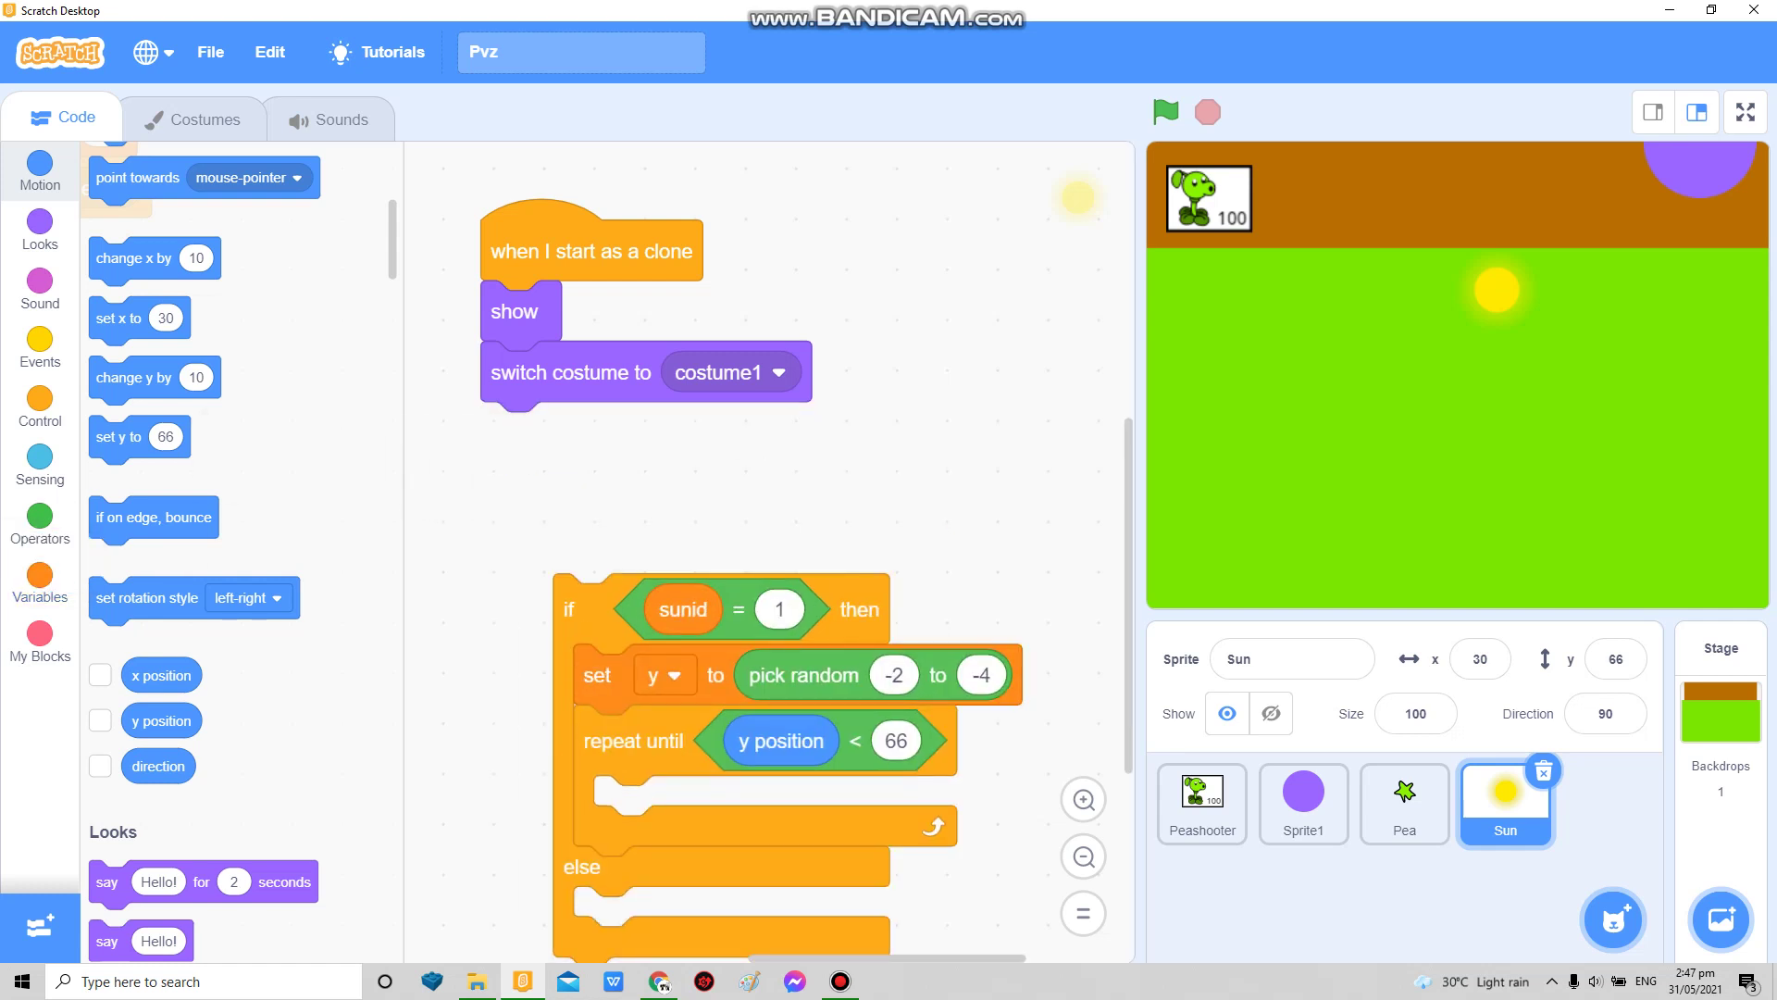
pyautogui.scroll(3, 237, 418)
pyautogui.moveTo(112, 222)
pyautogui.mouseDown()
pyautogui.moveTo(529, 709)
pyautogui.moveTo(624, 658)
pyautogui.moveTo(611, 667)
pyautogui.mouseUp()
pyautogui.moveTo(567, 609); pyautogui.dragTo(495, 438)
pyautogui.moveTo(108, 799); pyautogui.dragTo(527, 563)
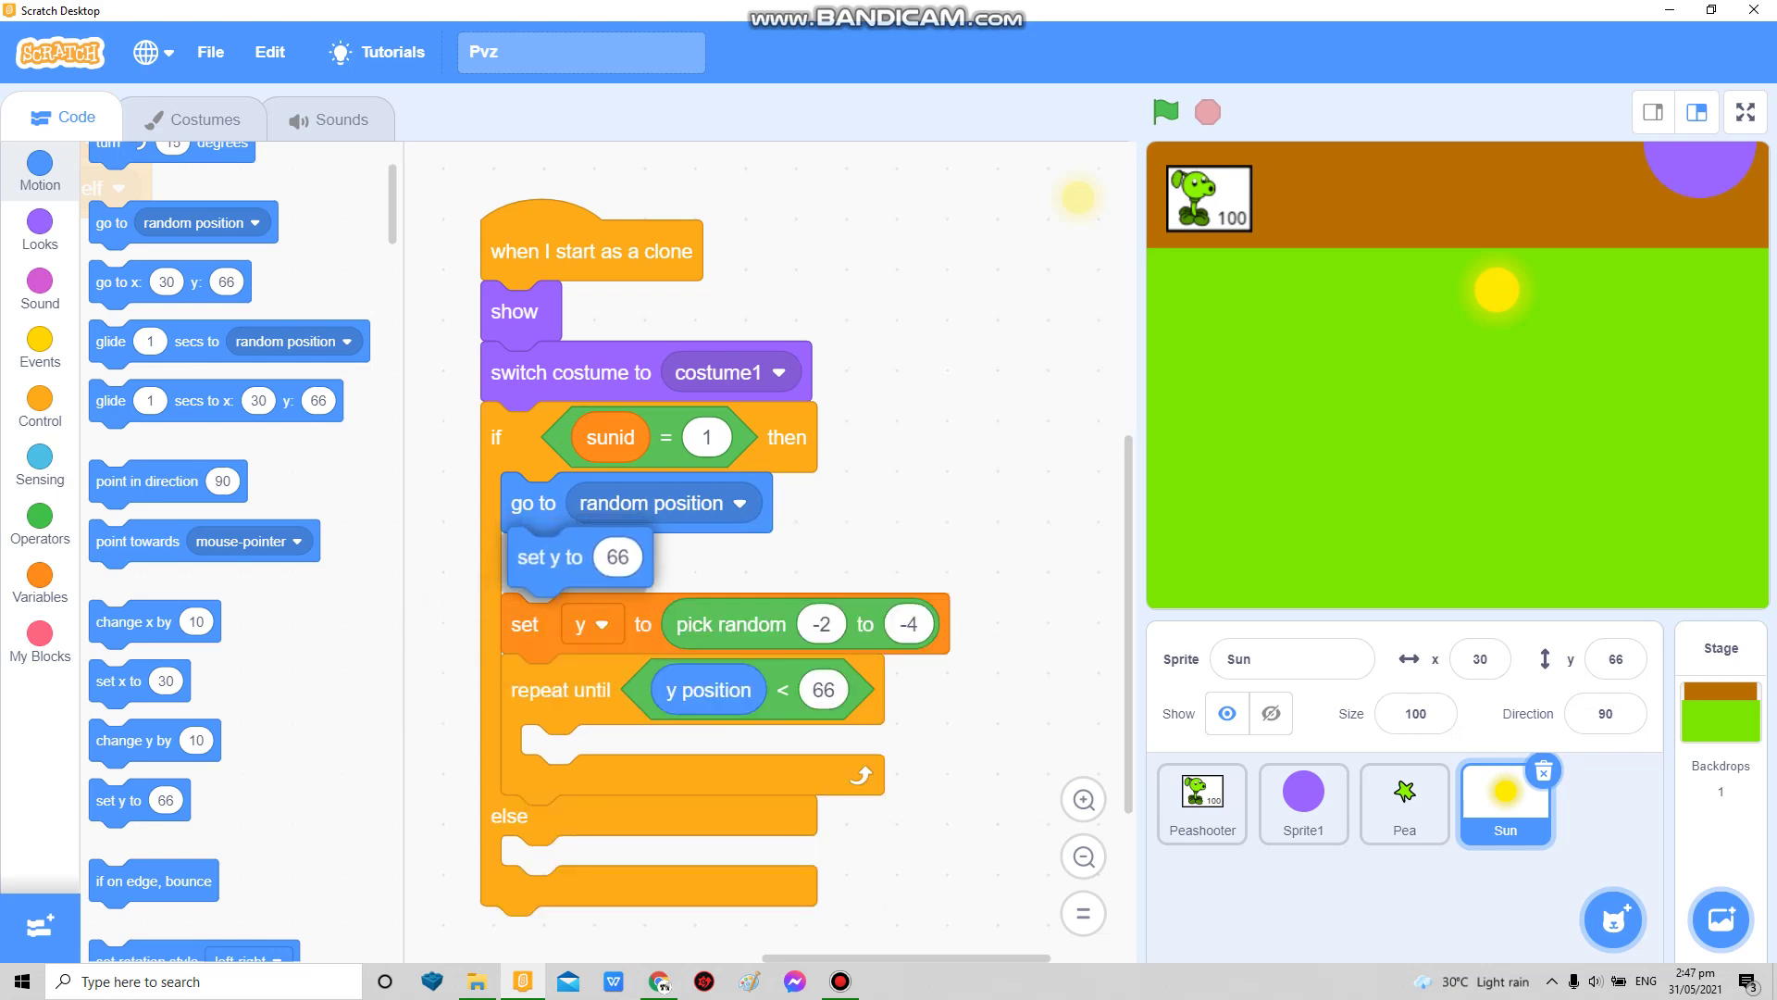
pyautogui.click(611, 562)
pyautogui.write('999')
pyautogui.click(841, 980)
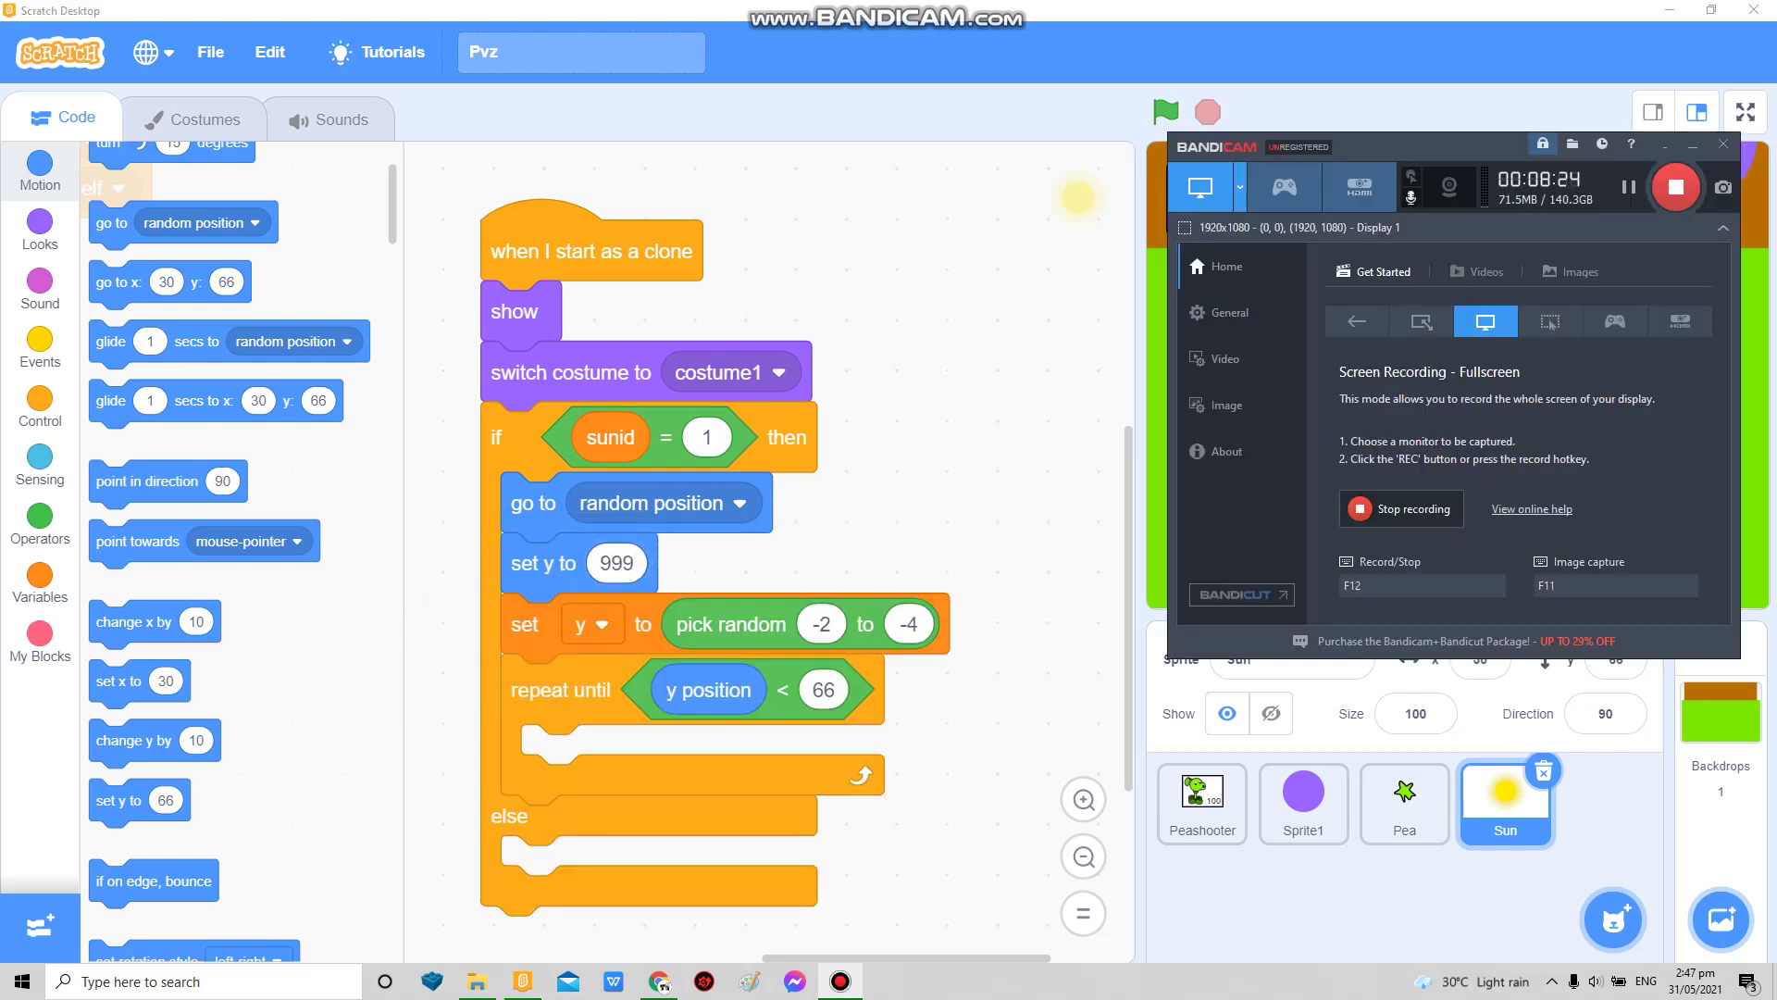
pyautogui.click(840, 980)
pyautogui.scroll(-3, 806, 556)
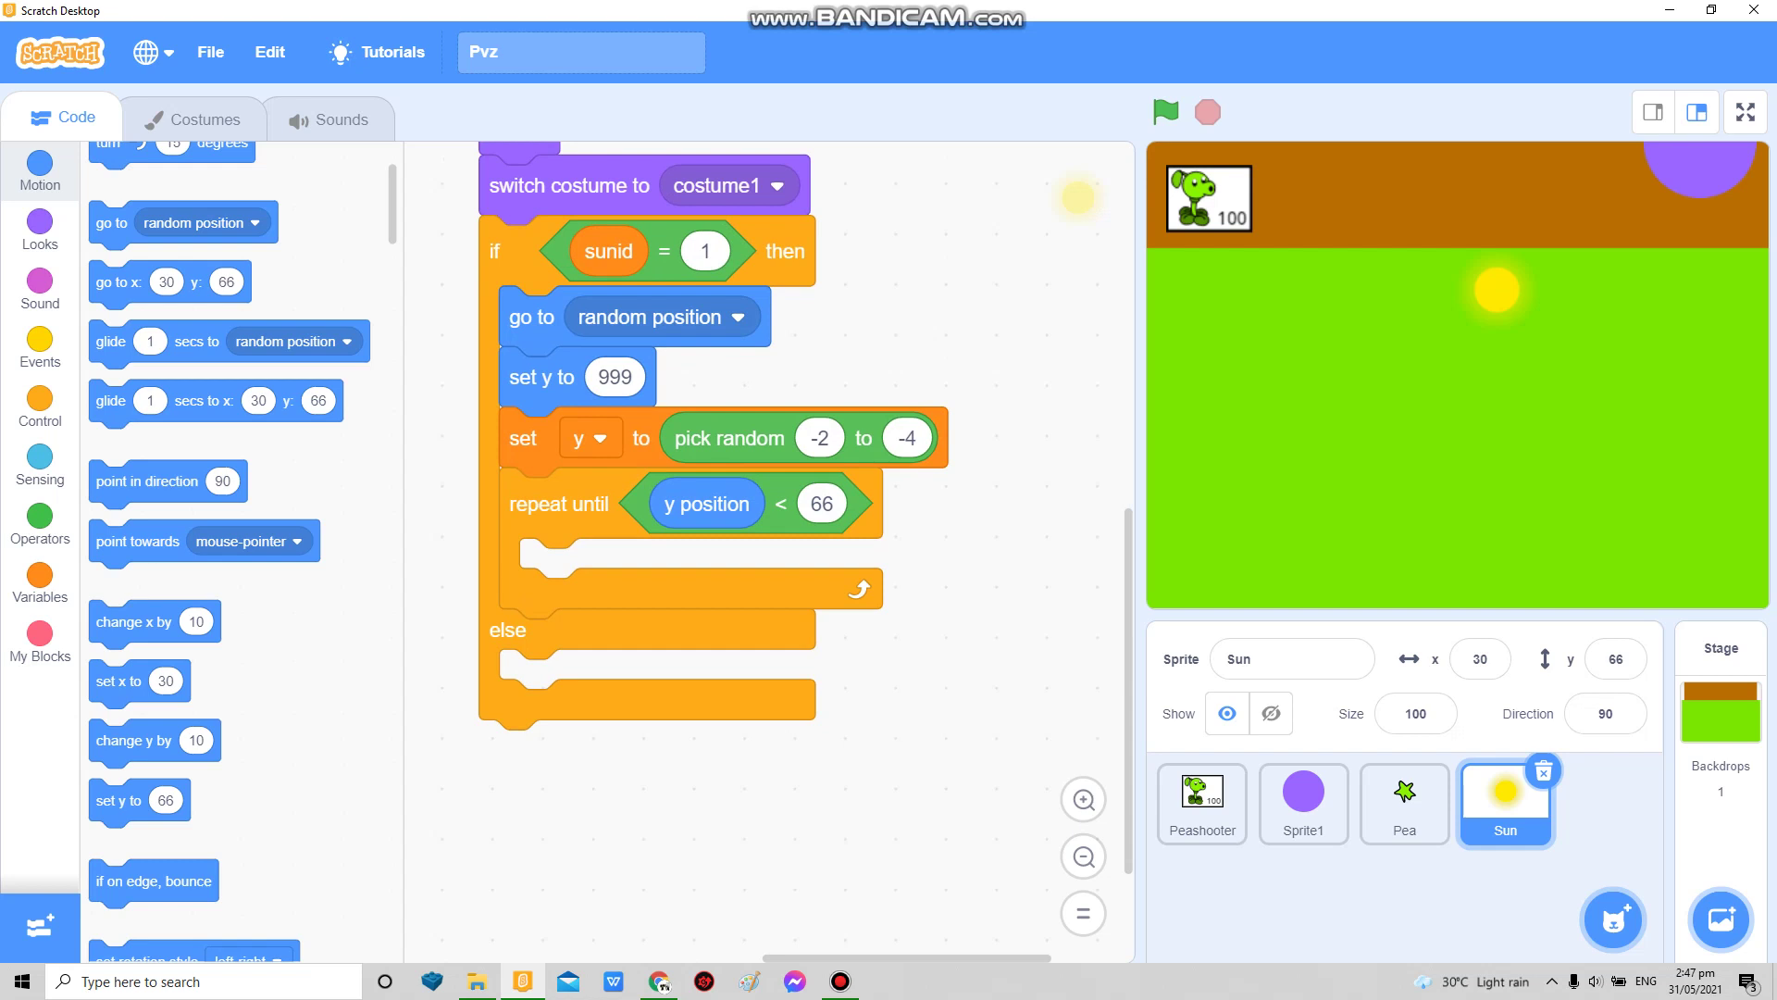
# Step: Put 'change y by y' inside the falling repeat-until loop
pyautogui.moveTo(131, 741); pyautogui.dragTo(556, 571)
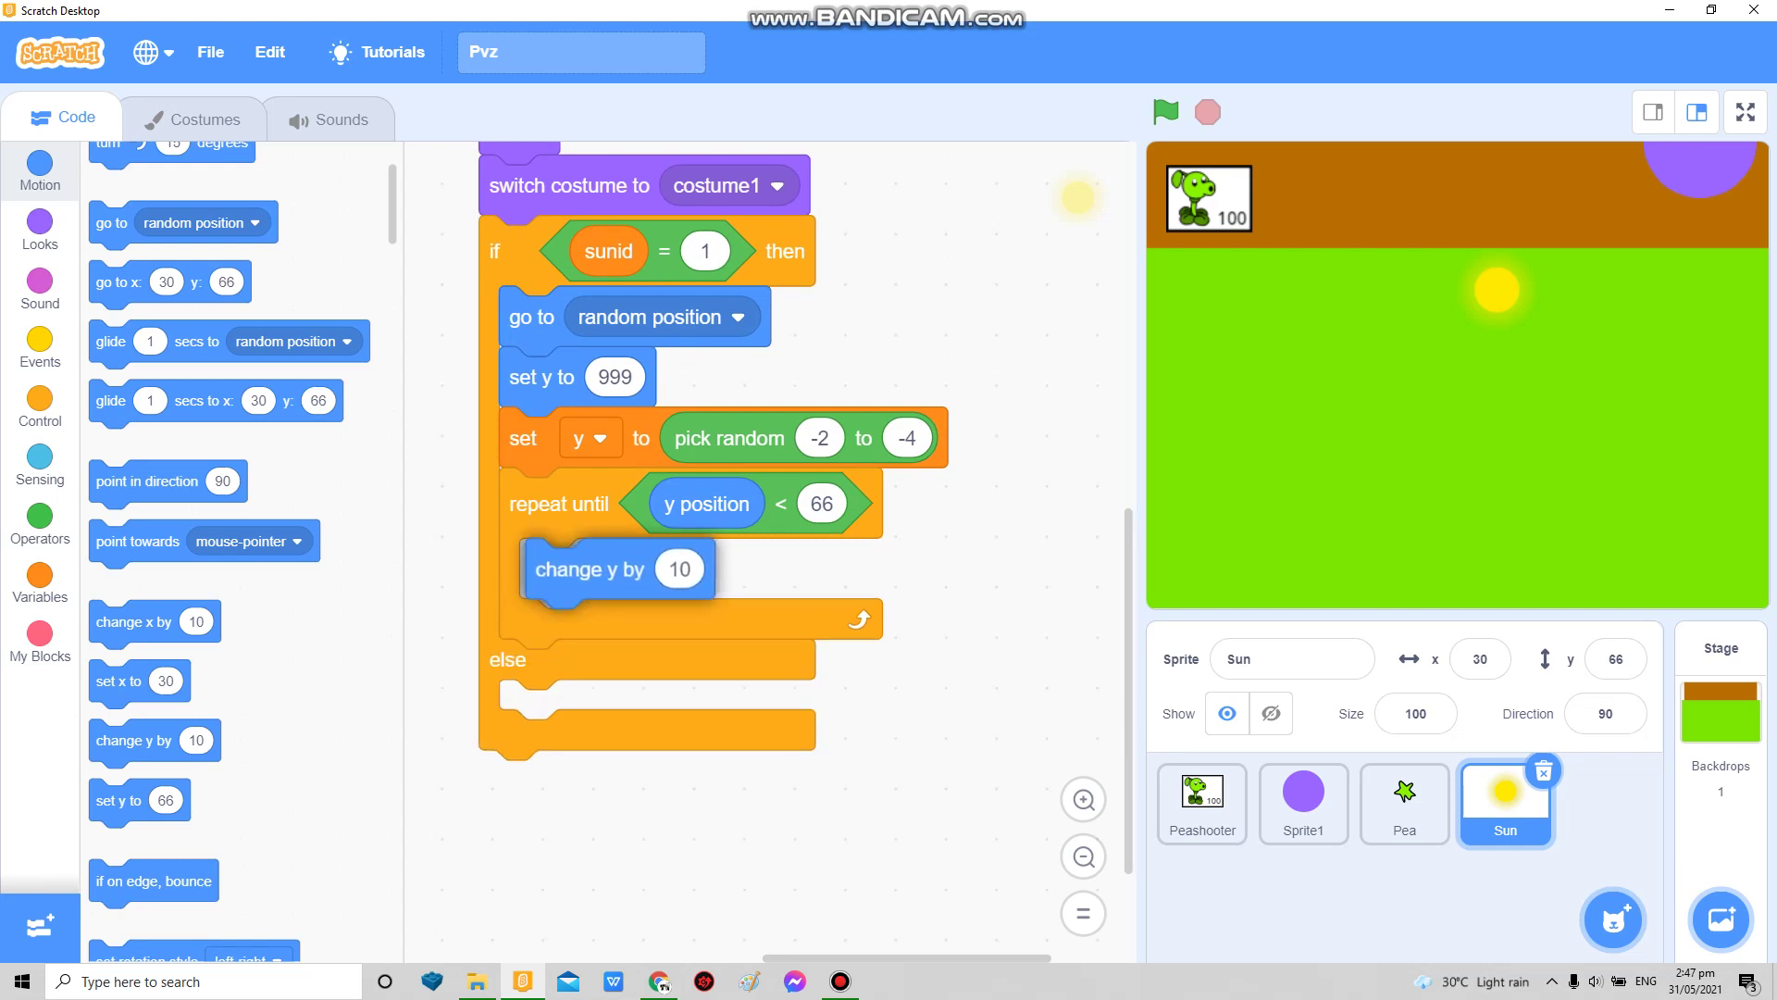
pyautogui.click(39, 583)
pyautogui.moveTo(141, 379); pyautogui.dragTo(673, 568)
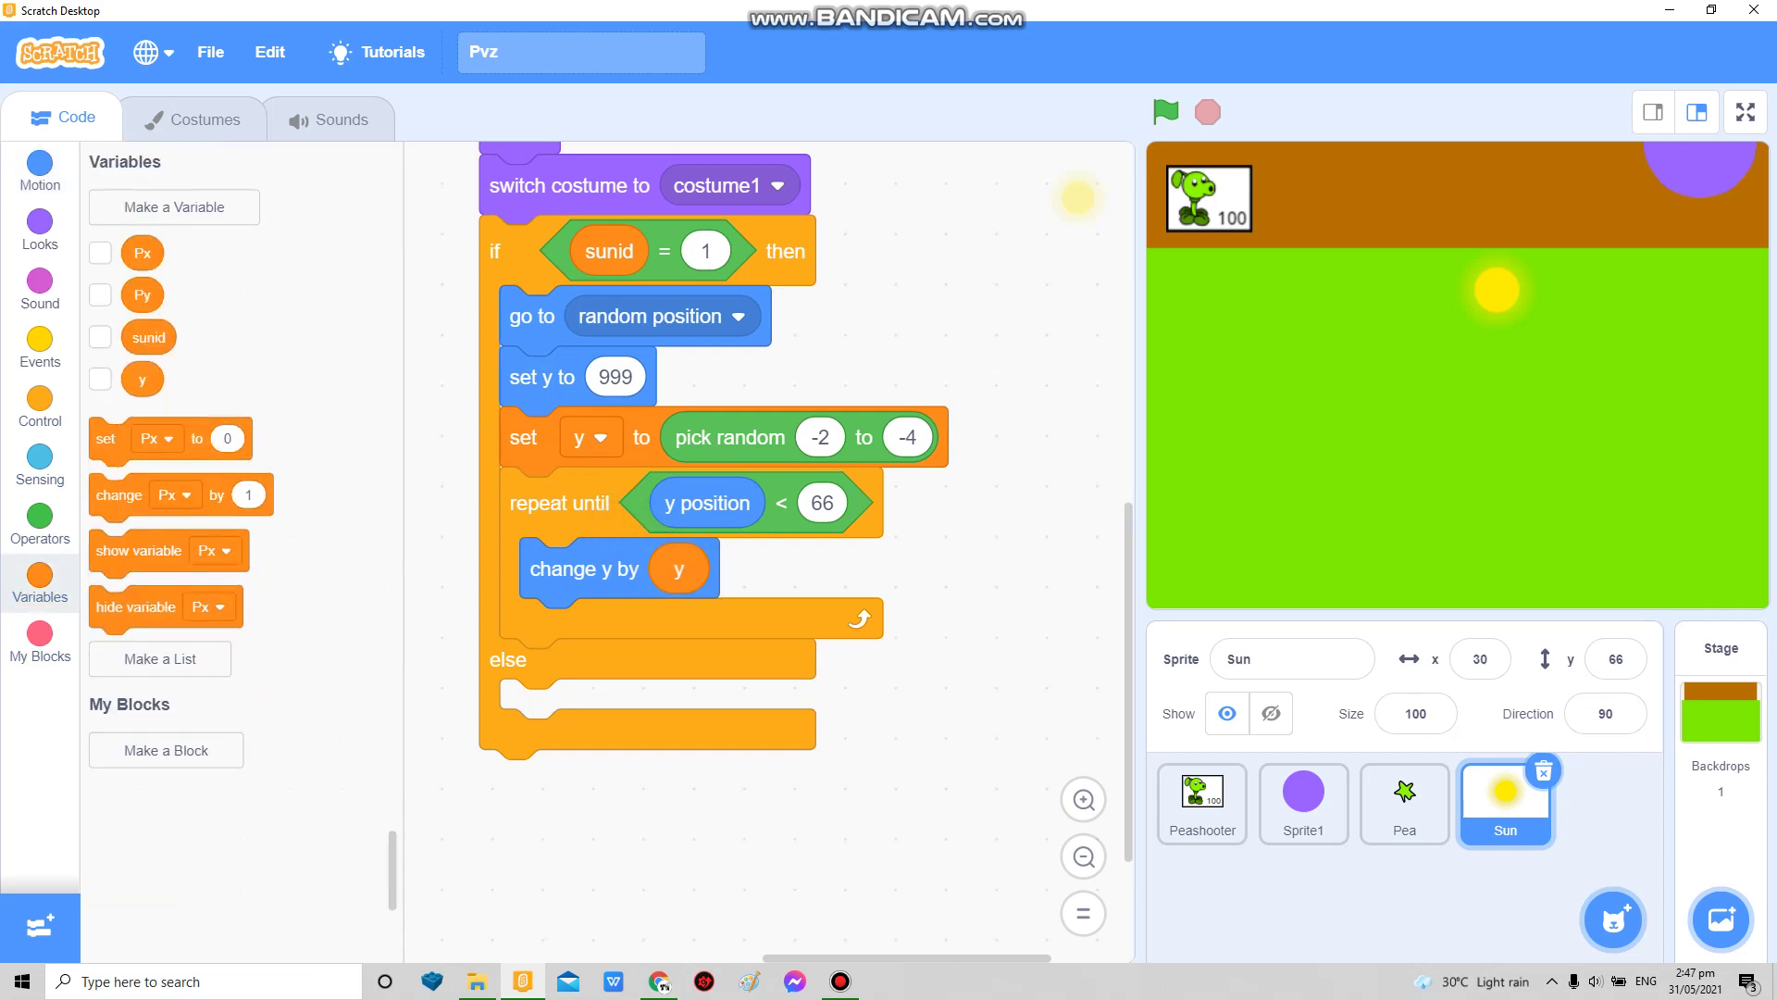
# Step: Add a repeat loop after the falling loop that runs 'pick random 10 to 80' times
pyautogui.click(40, 403)
pyautogui.scroll(-1, 805, 555)
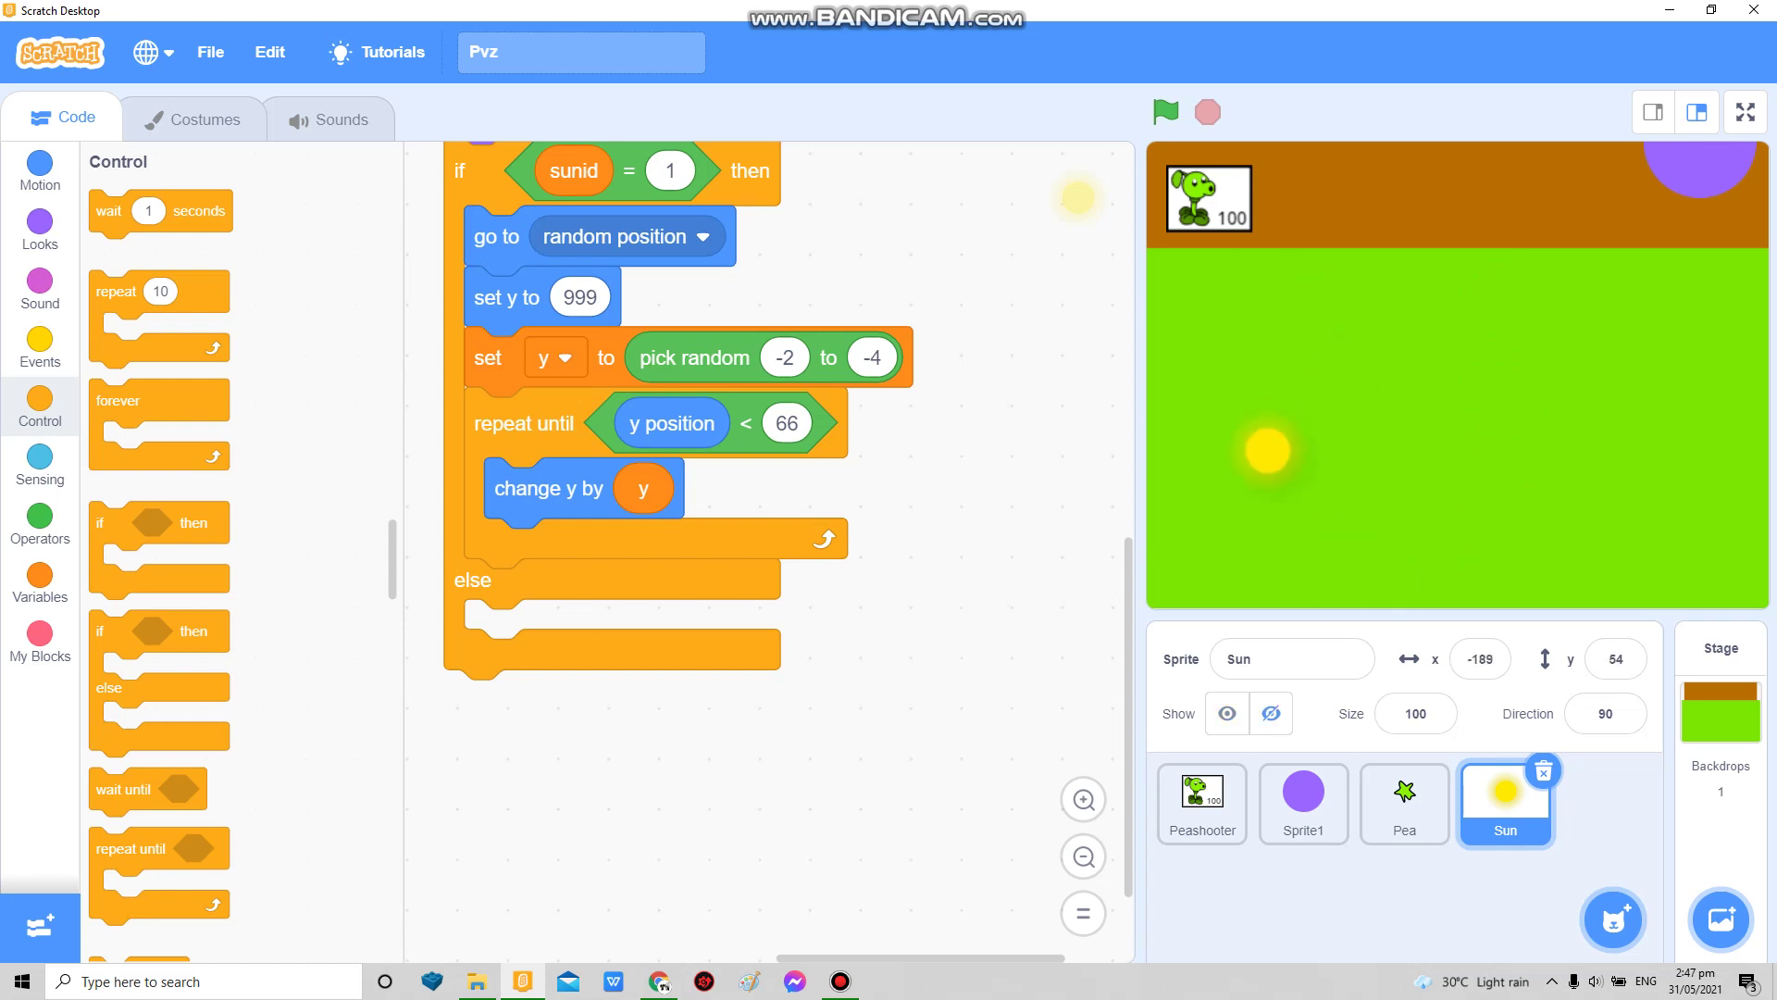
pyautogui.moveTo(115, 292); pyautogui.dragTo(493, 583)
pyautogui.click(38, 521)
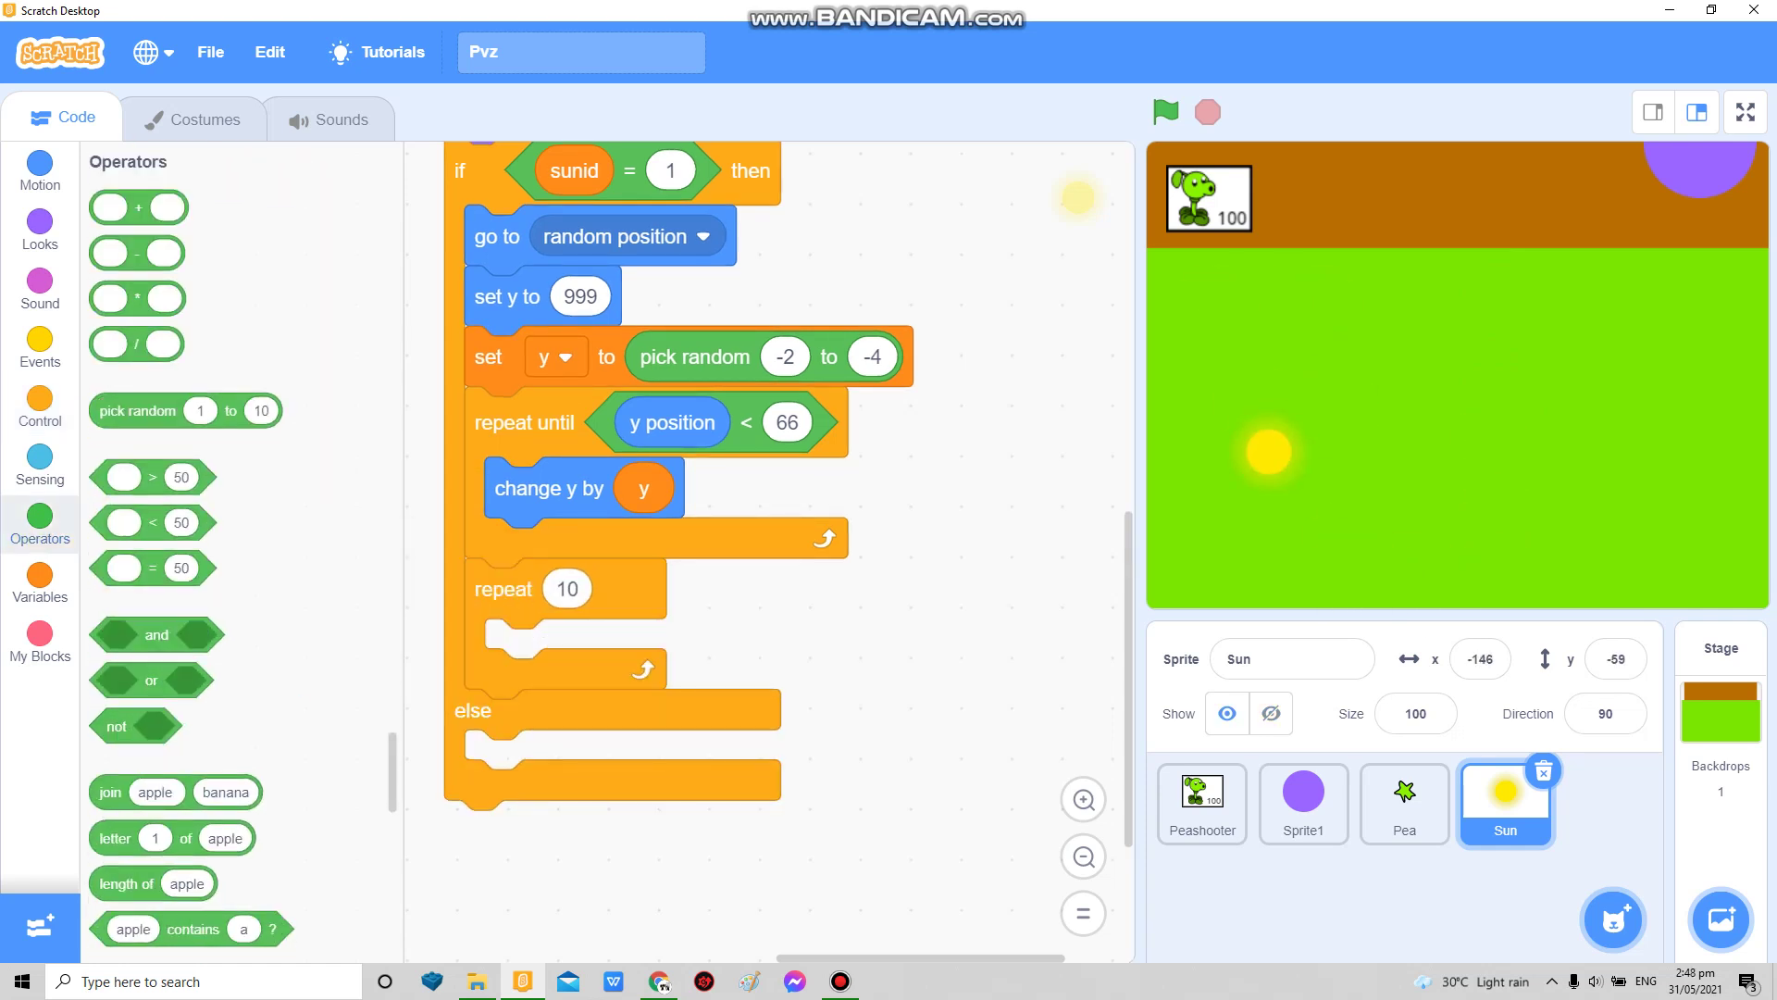
pyautogui.moveTo(100, 410); pyautogui.dragTo(555, 588)
pyautogui.click(702, 589)
pyautogui.write('10')
pyautogui.click(788, 588)
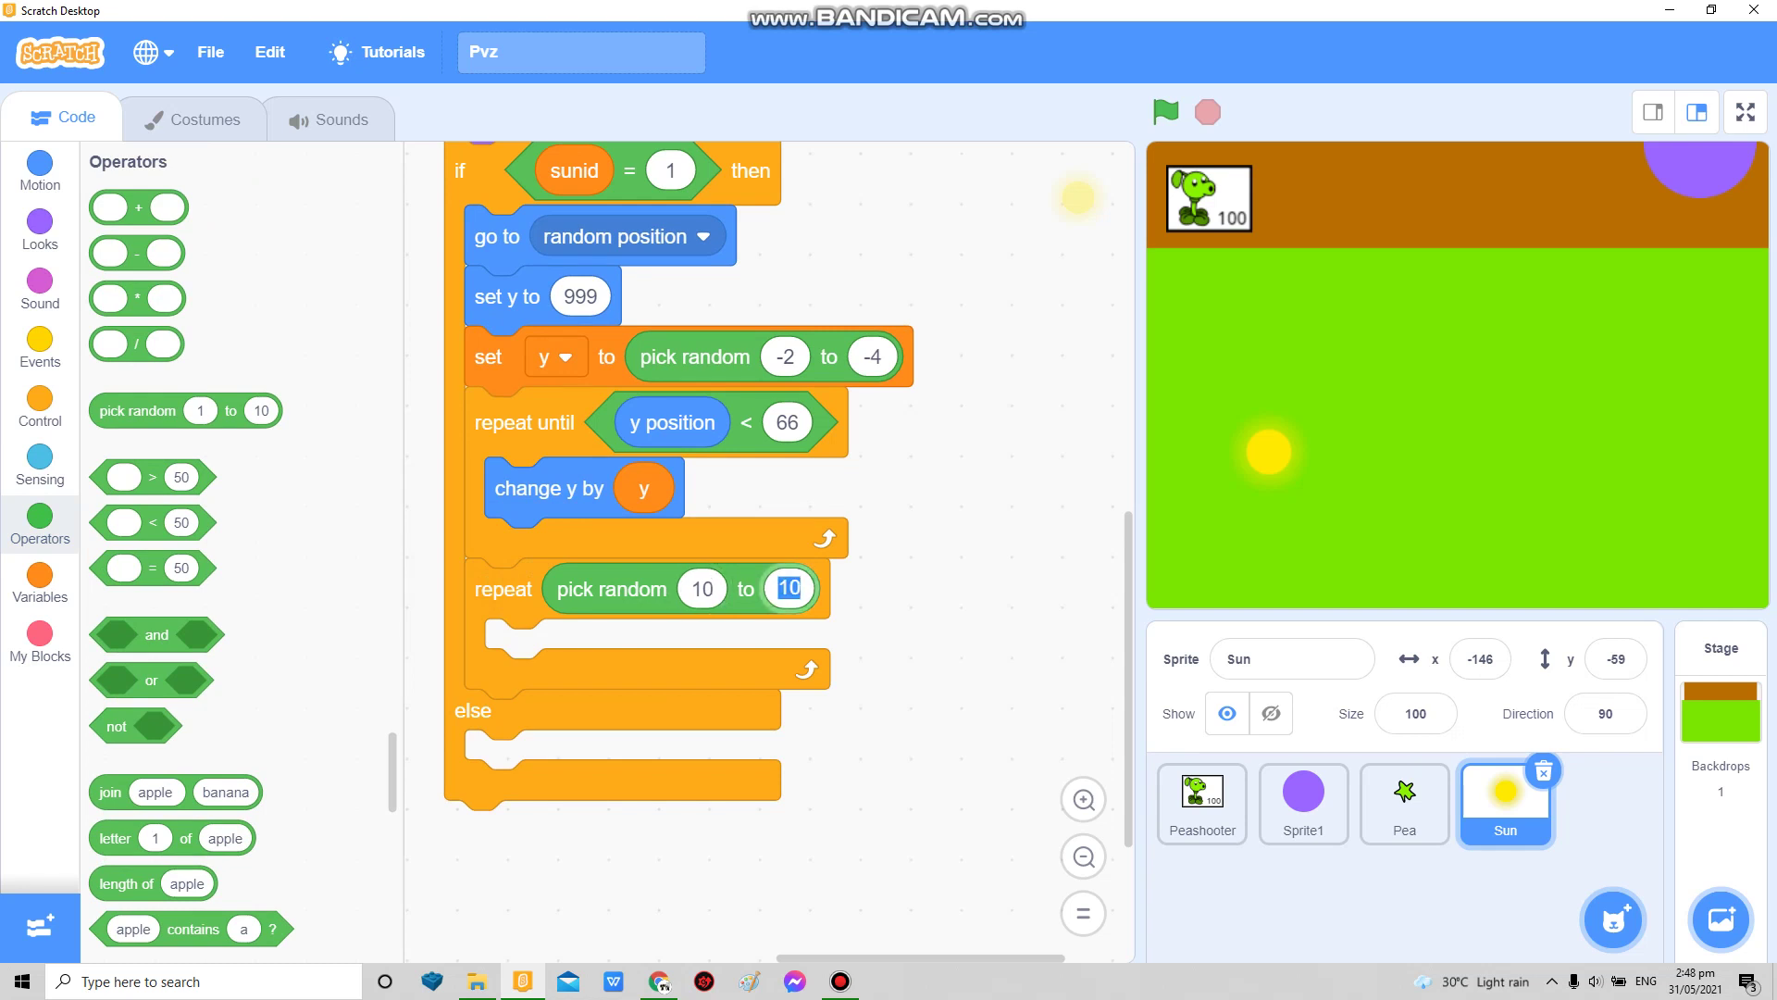
pyautogui.write('80')
# Step: Duplicate 'change y by y' into the random-count repeat loop
pyautogui.rightClick(542, 489)
pyautogui.click(583, 502)
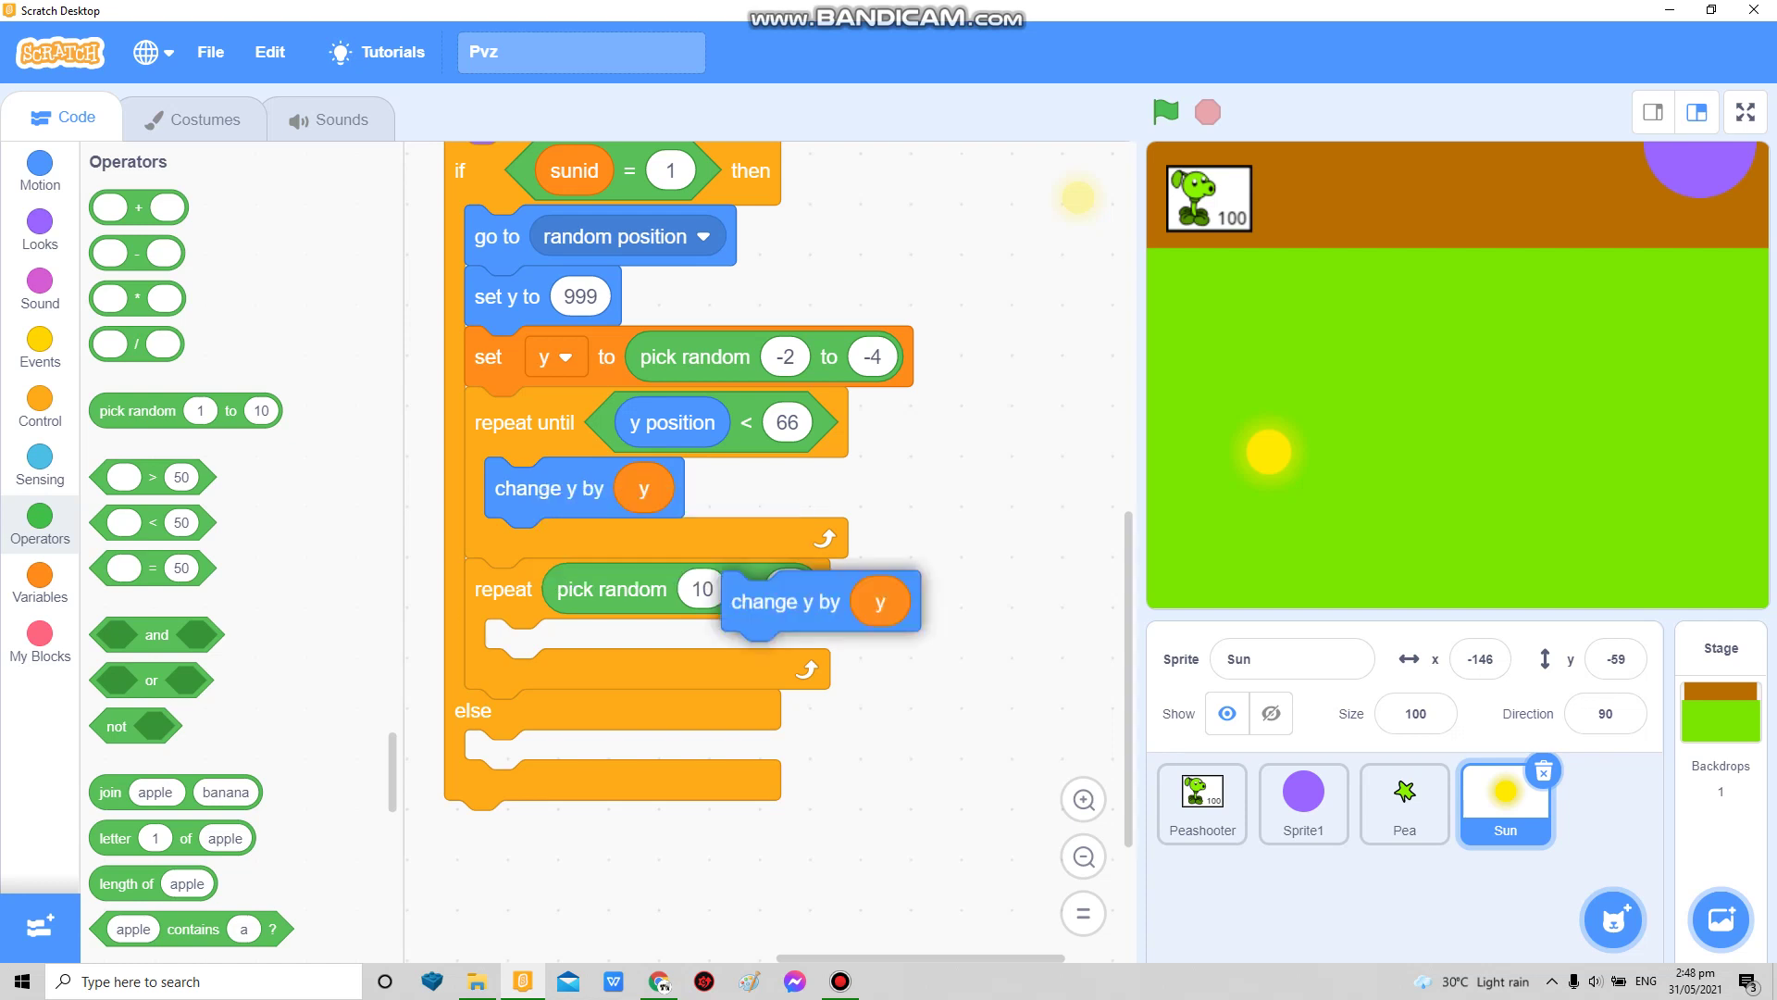
pyautogui.click(654, 668)
pyautogui.click(39, 403)
pyautogui.scroll(-3, 778, 555)
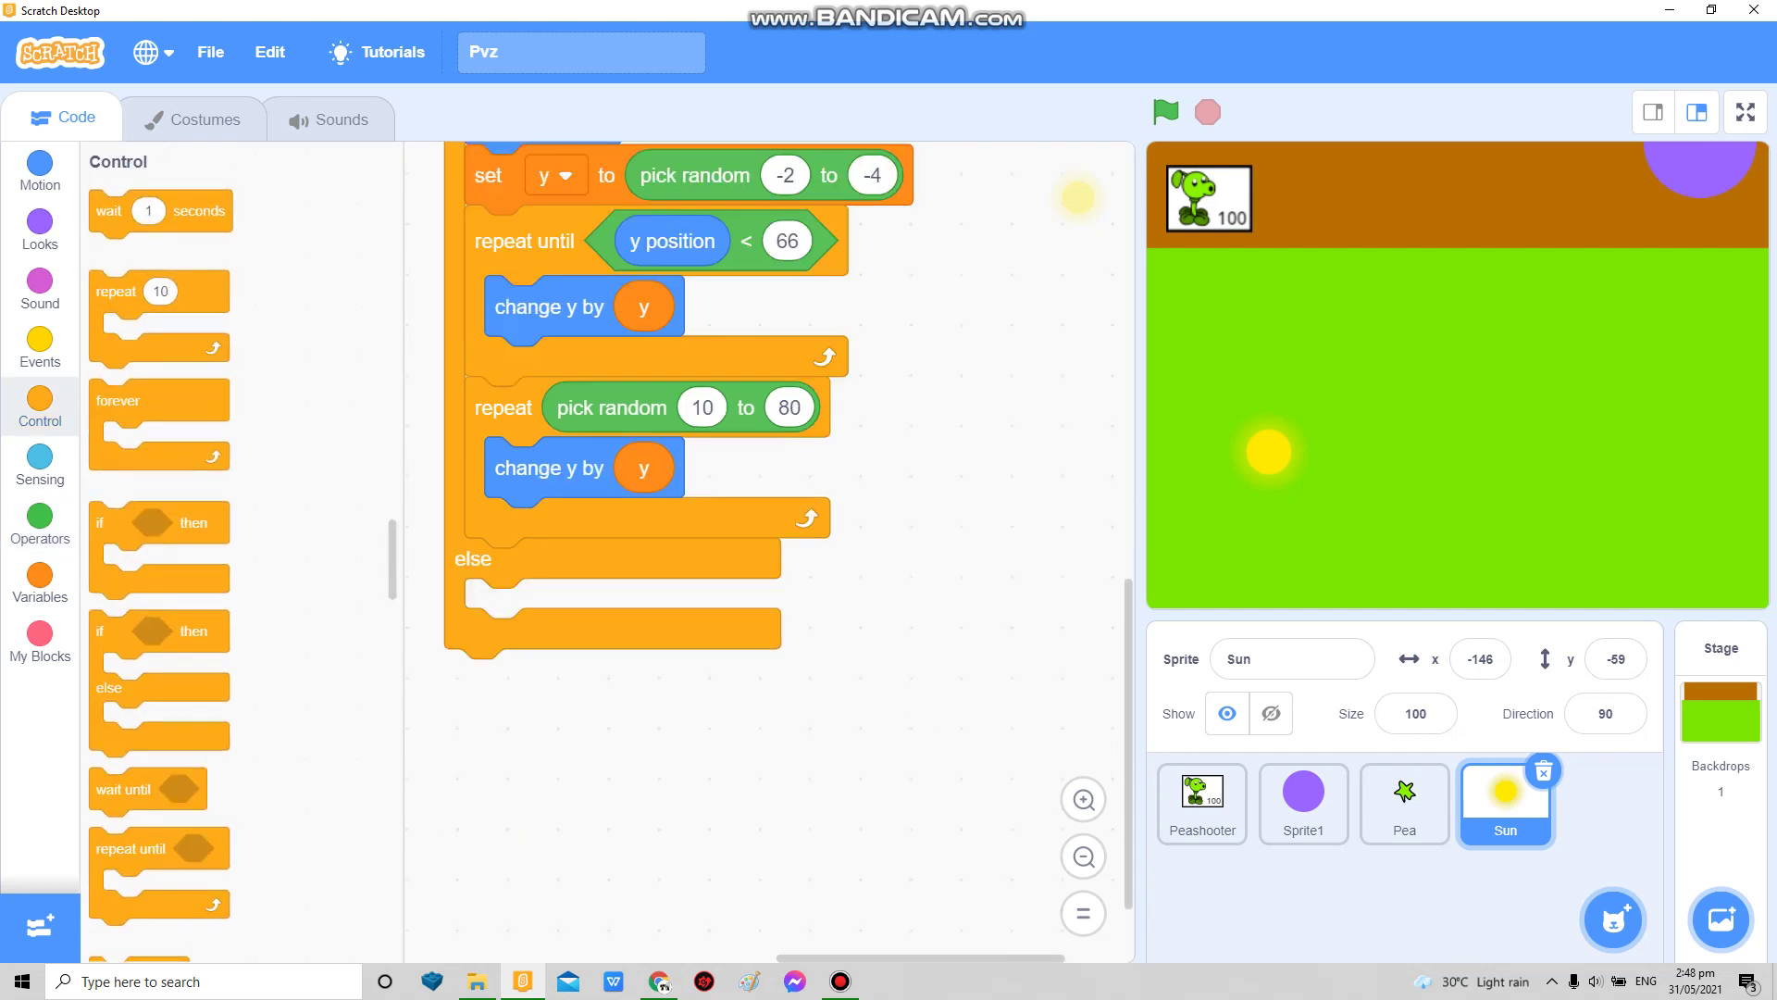
# Step: Add a repeat-until loop and a hidden Sun-only variable i, set to 0 before the loop
pyautogui.moveTo(131, 849); pyautogui.dragTo(521, 570)
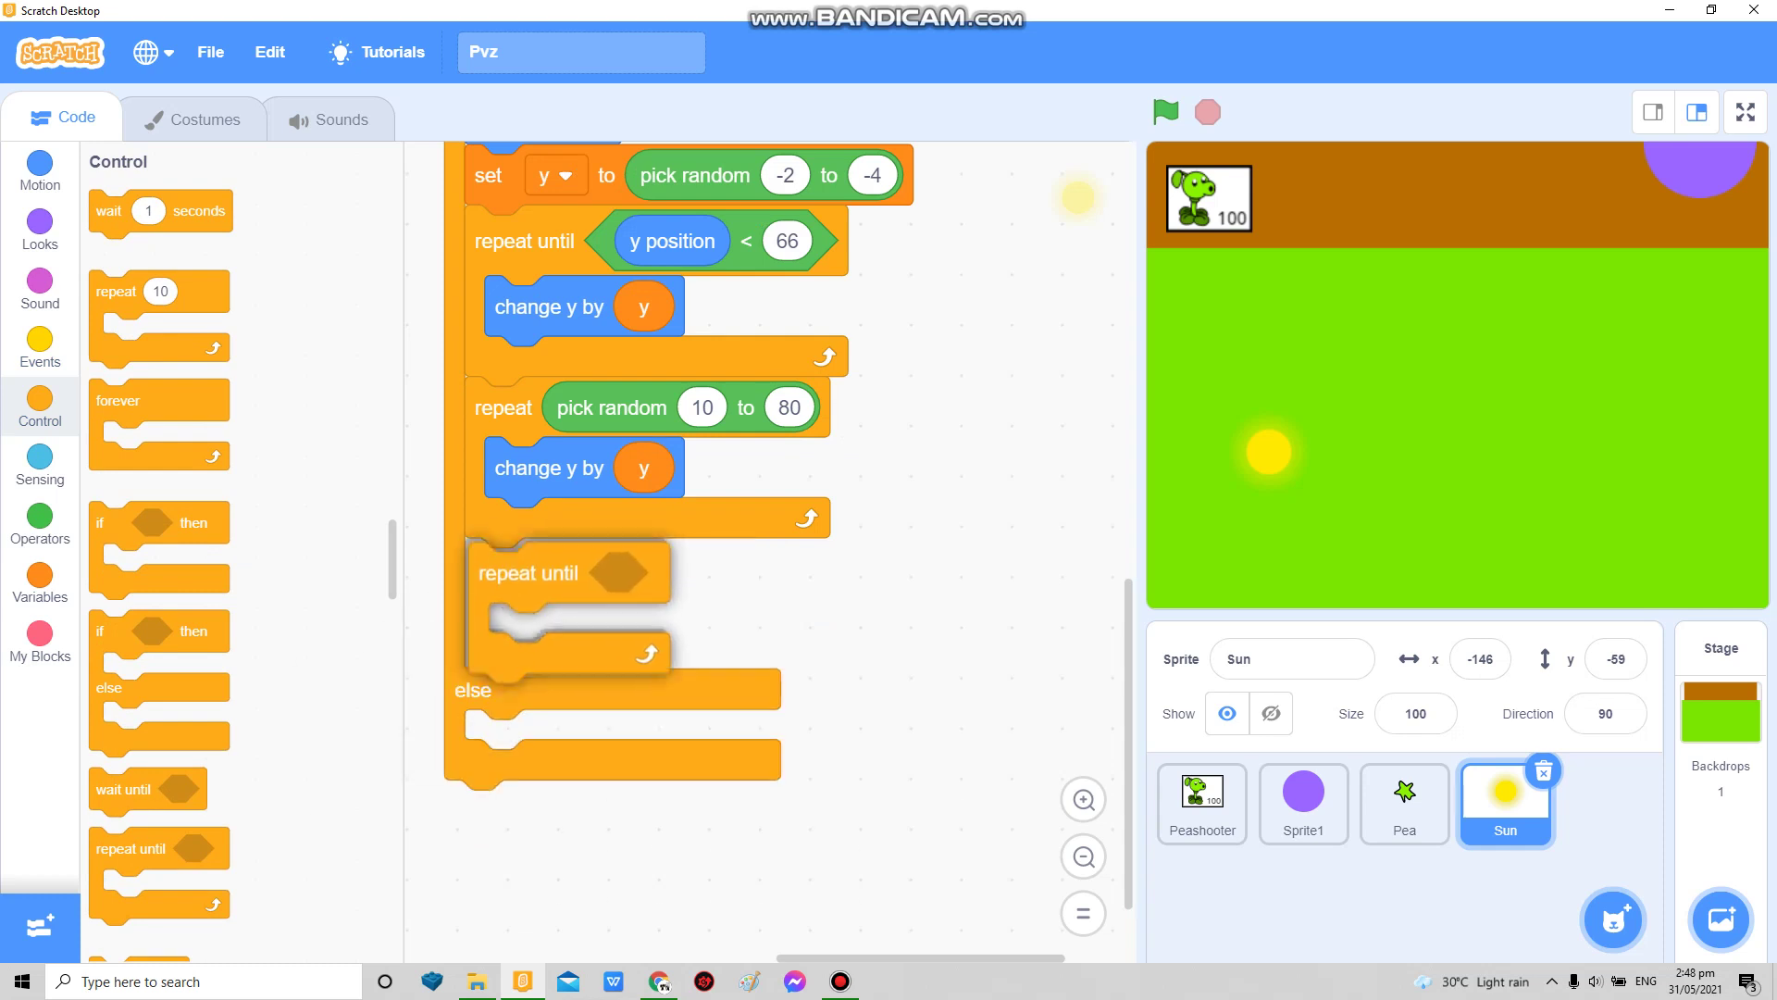
pyautogui.click(840, 980)
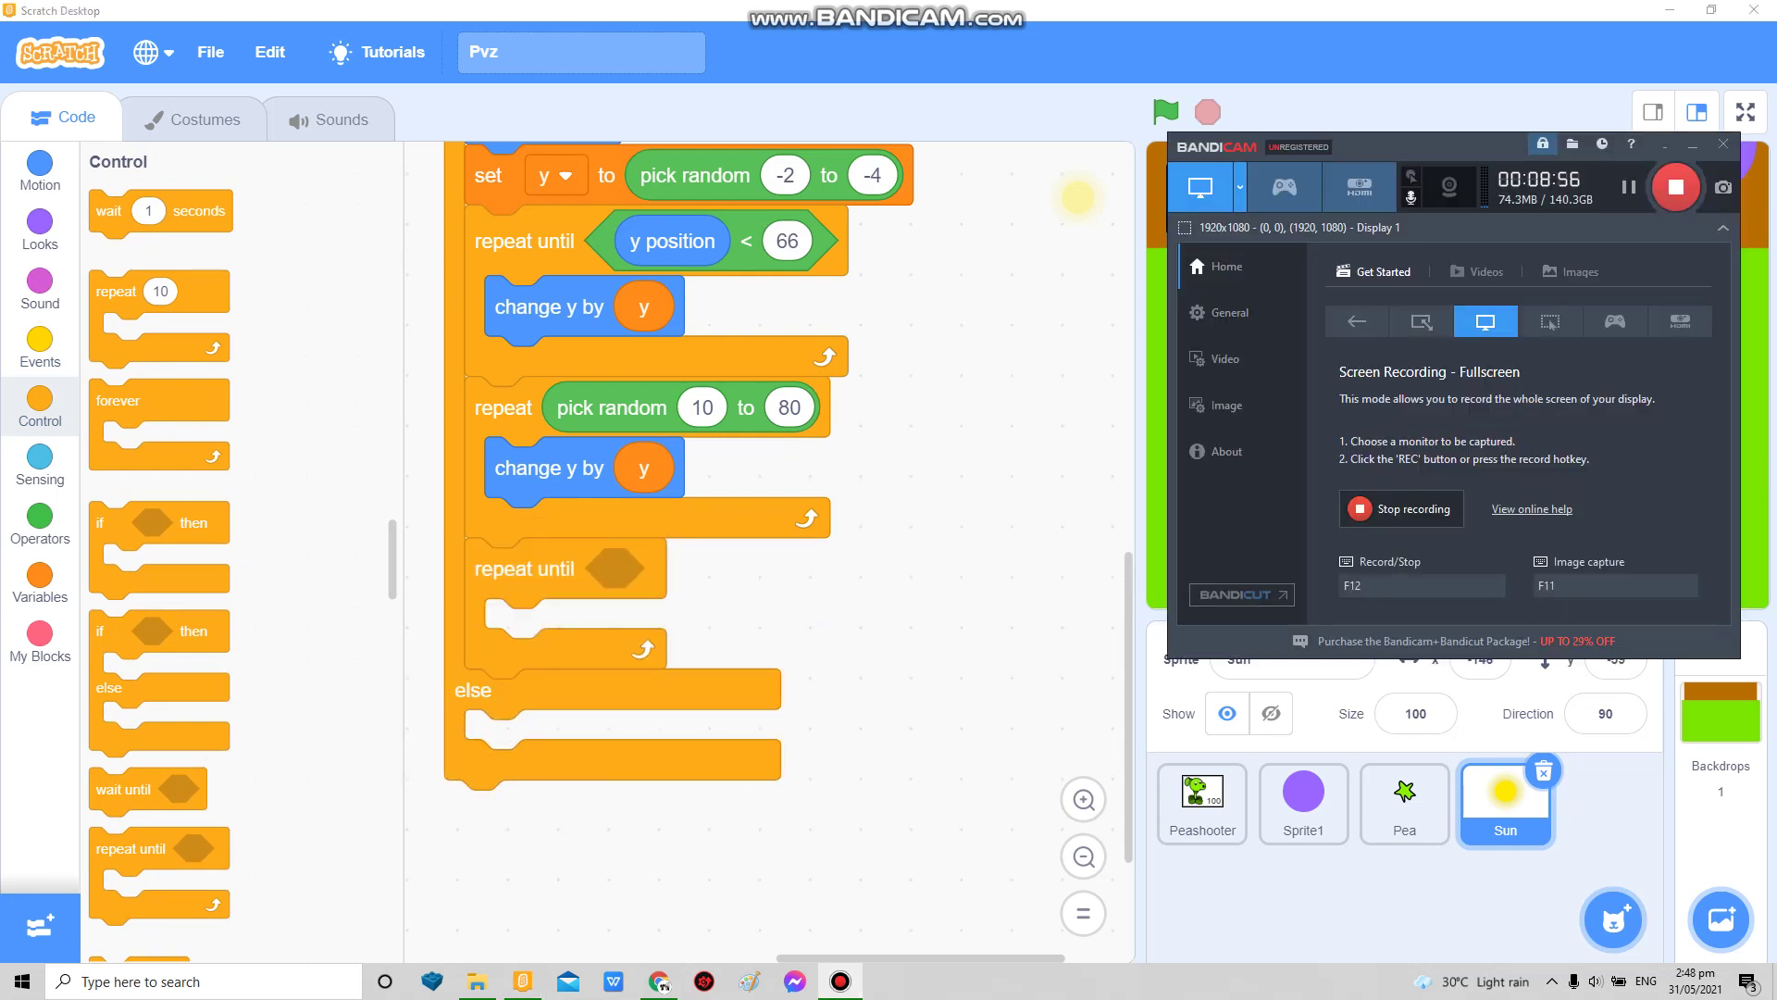
pyautogui.click(841, 980)
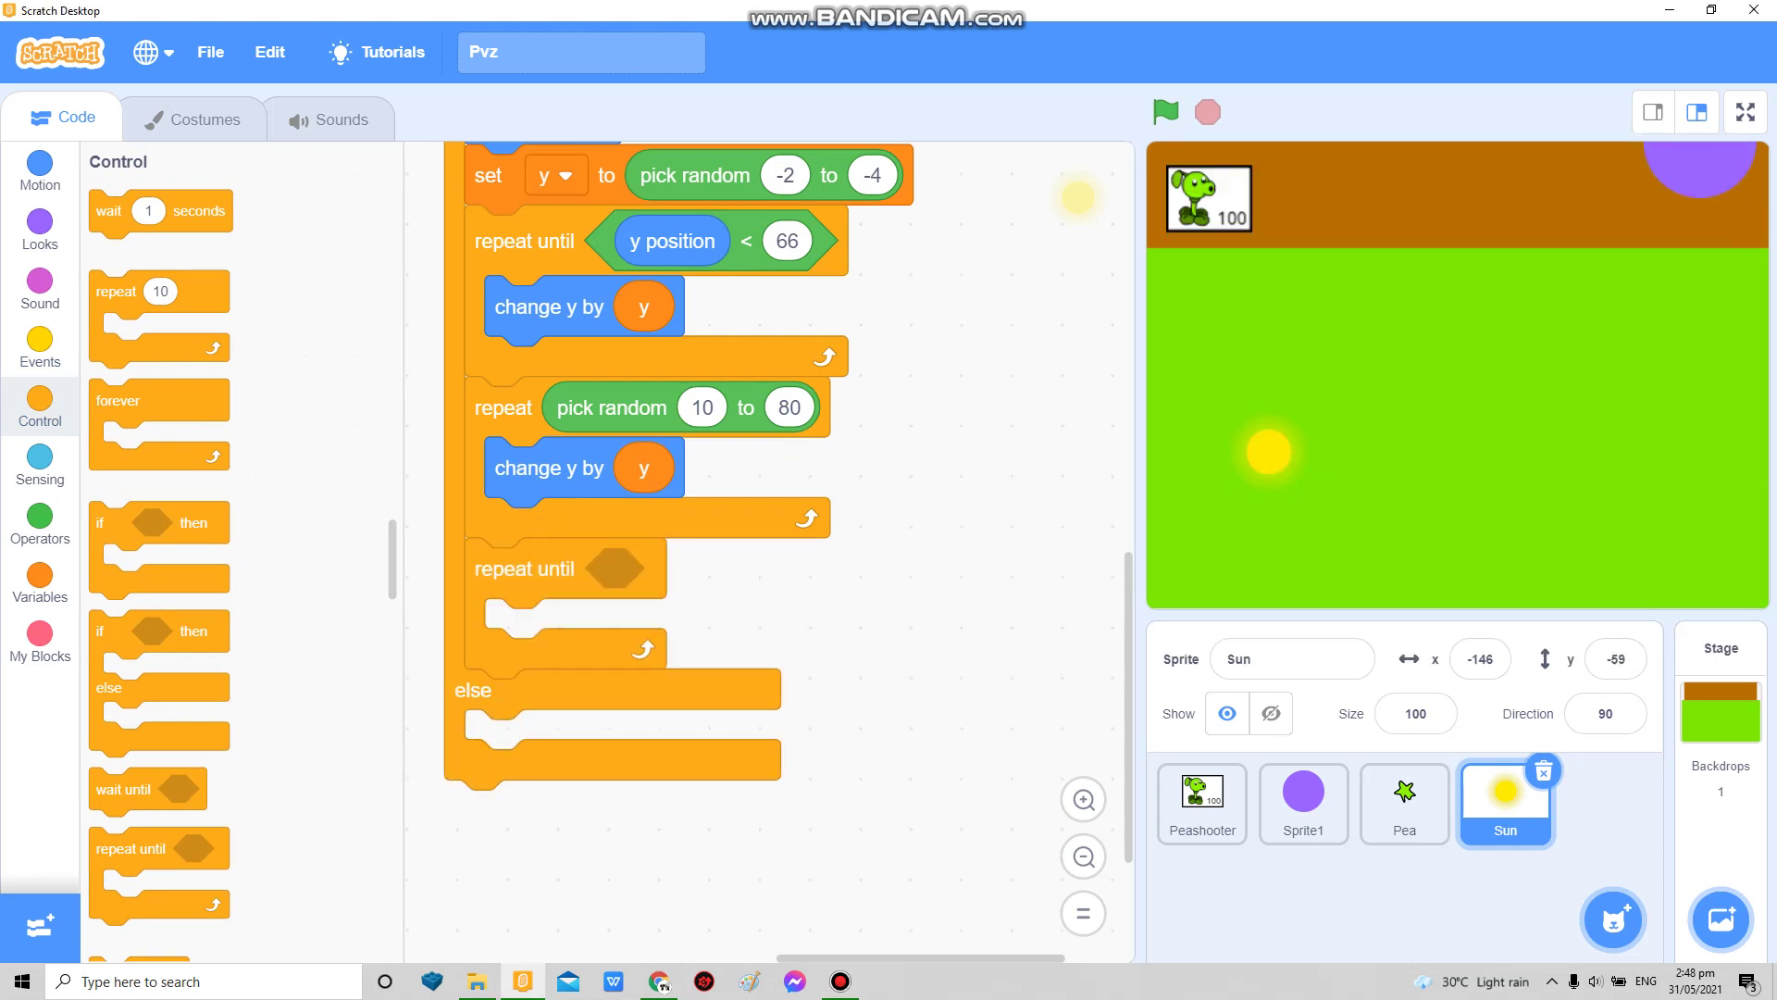
pyautogui.click(39, 583)
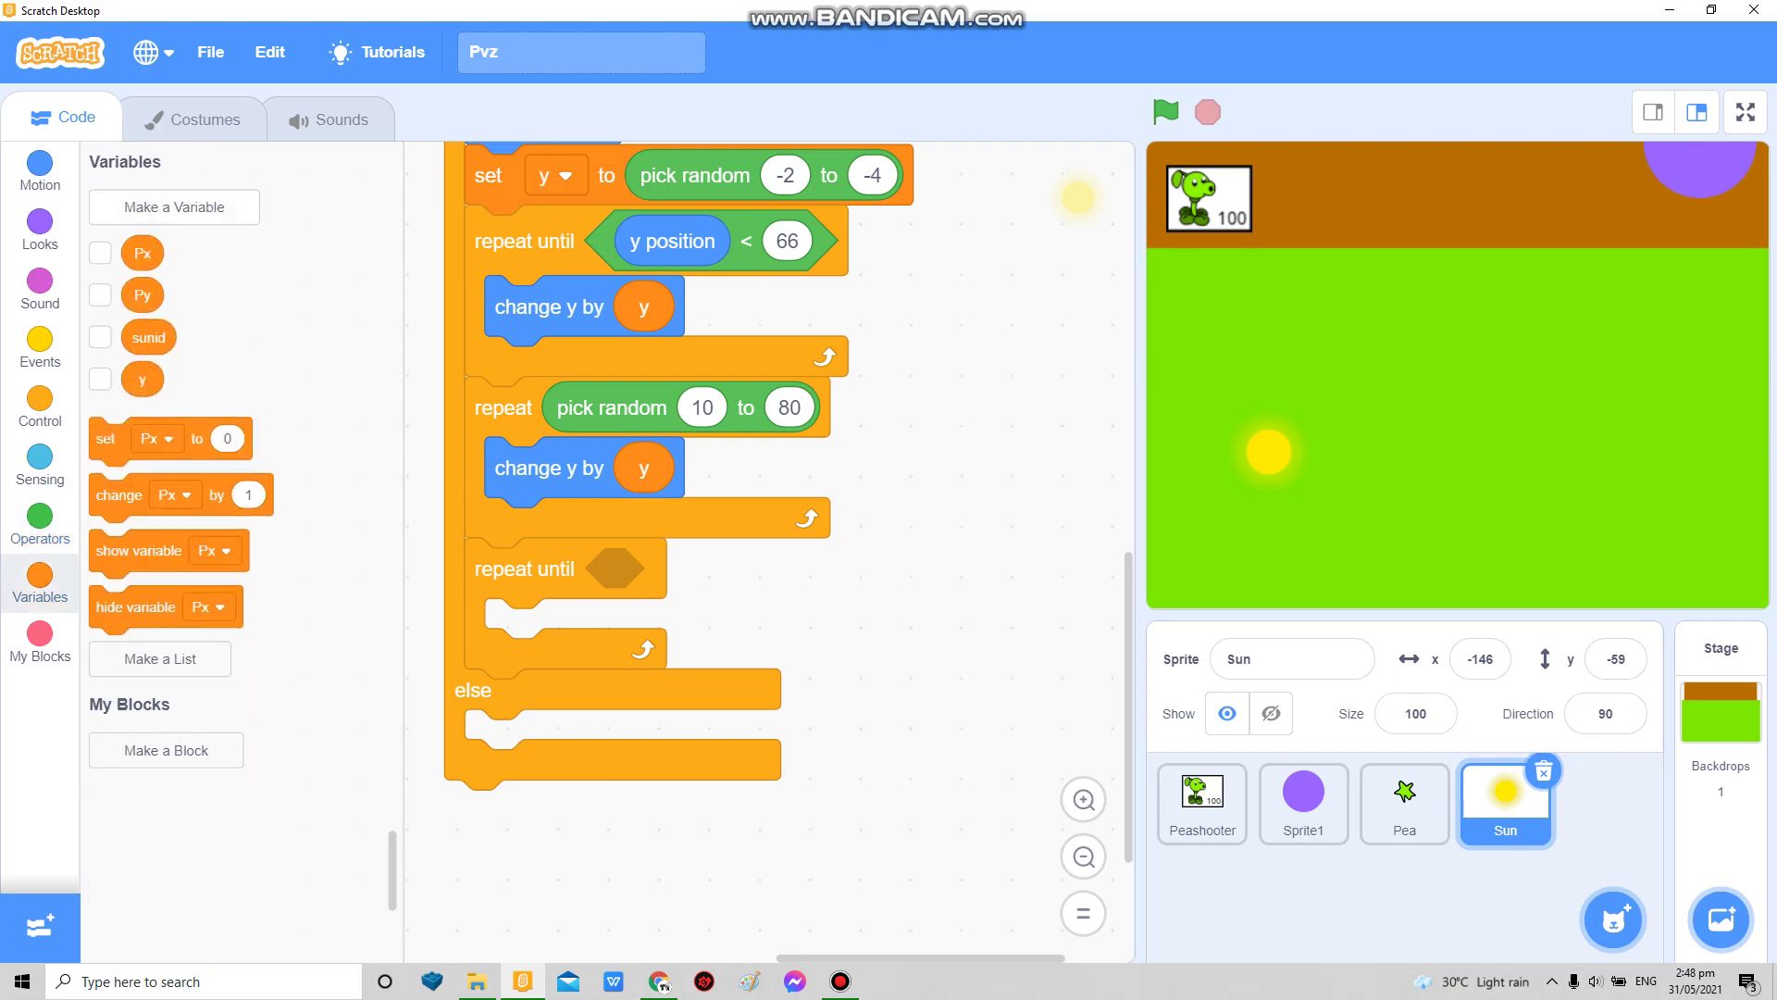
pyautogui.click(174, 208)
pyautogui.write('i')
pyautogui.click(892, 398)
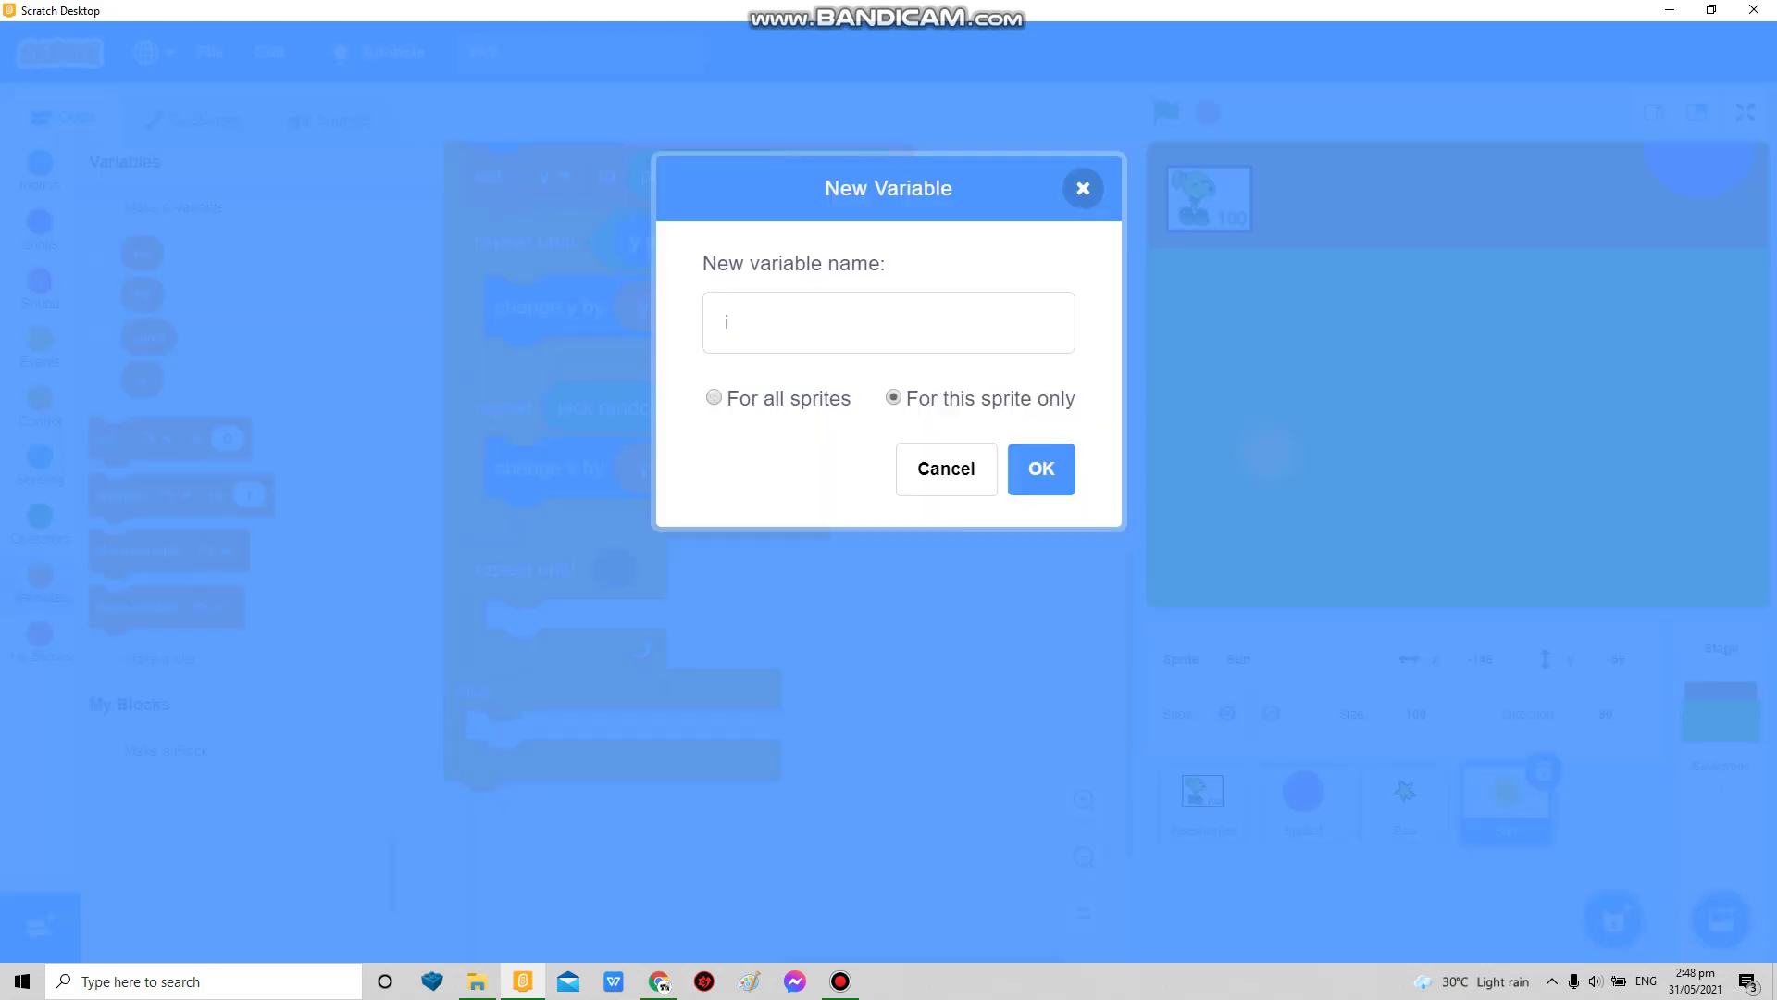
pyautogui.click(1041, 469)
pyautogui.click(101, 252)
pyautogui.moveTo(104, 482); pyautogui.dragTo(486, 569)
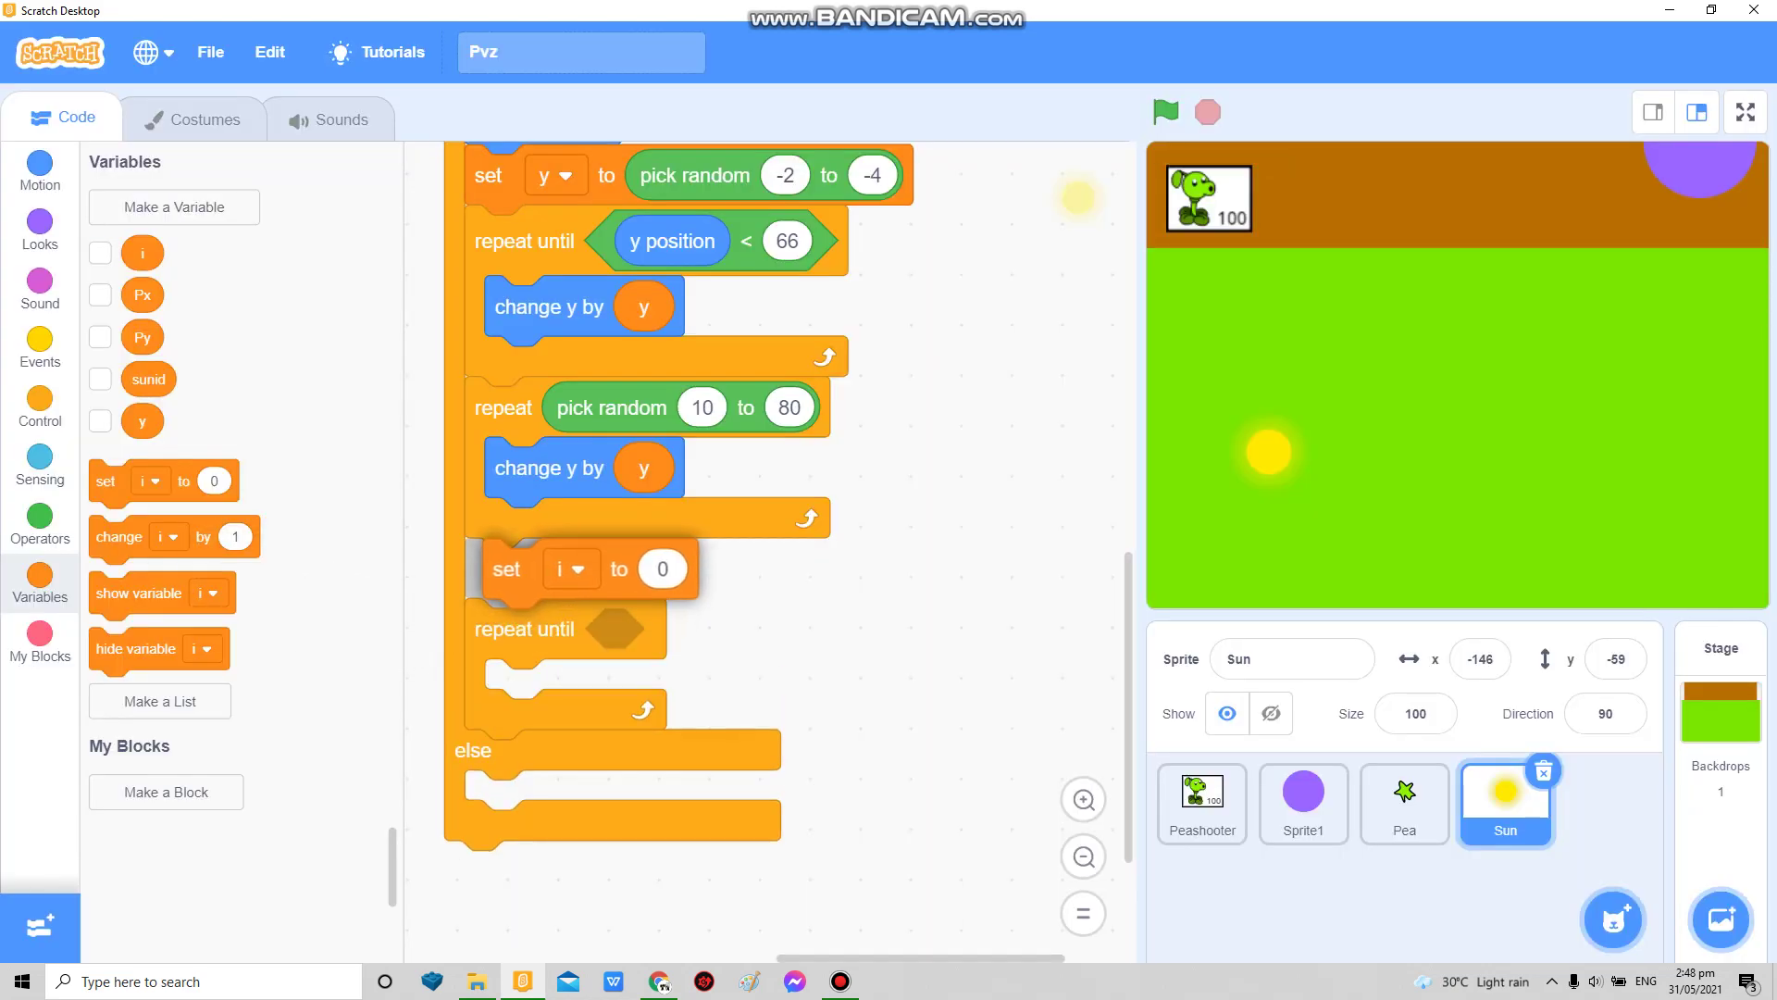
# Step: Make the loop condition an 'or' whose left side is touching mouse-pointer and mouse down
pyautogui.click(39, 520)
pyautogui.moveTo(105, 679); pyautogui.dragTo(603, 629)
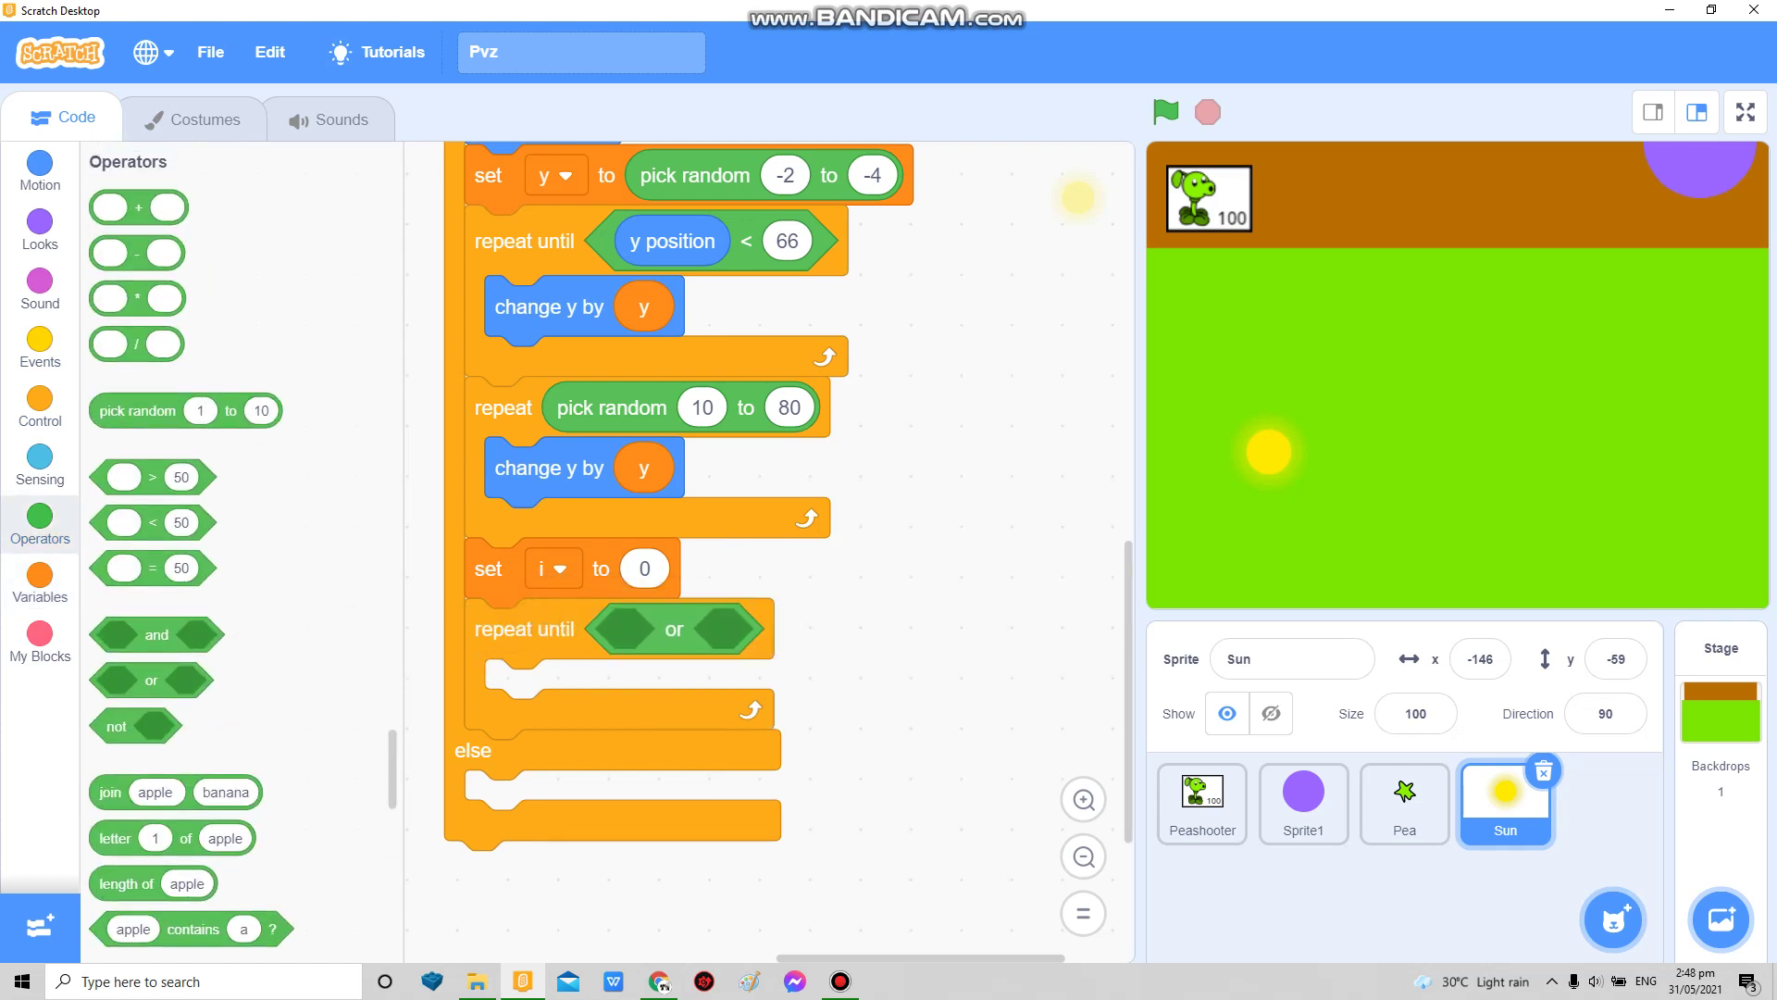
pyautogui.click(40, 458)
pyautogui.click(39, 522)
pyautogui.moveTo(111, 627); pyautogui.dragTo(625, 632)
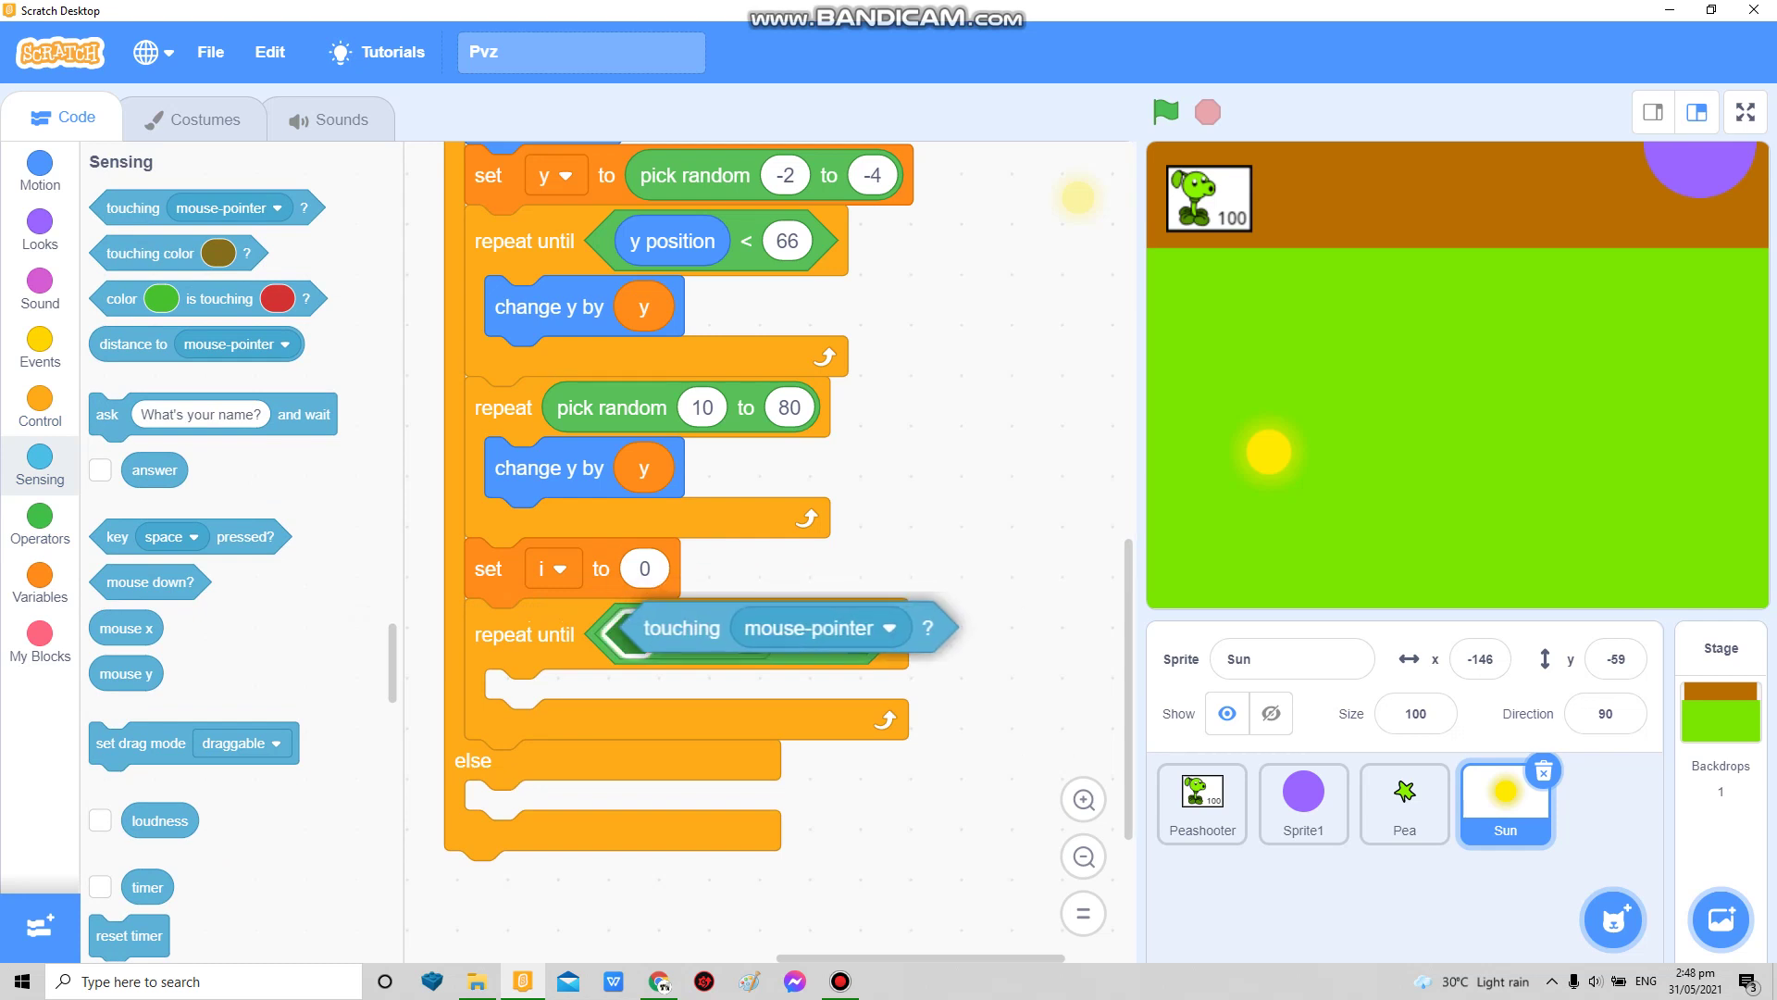
pyautogui.moveTo(111, 209); pyautogui.dragTo(618, 636)
pyautogui.moveTo(111, 581); pyautogui.dragTo(1019, 638)
pyautogui.scroll(-1, 764, 556)
# Step: Fill the or's right side with i > 50 and put 'change i by 1' inside the loop
pyautogui.click(39, 580)
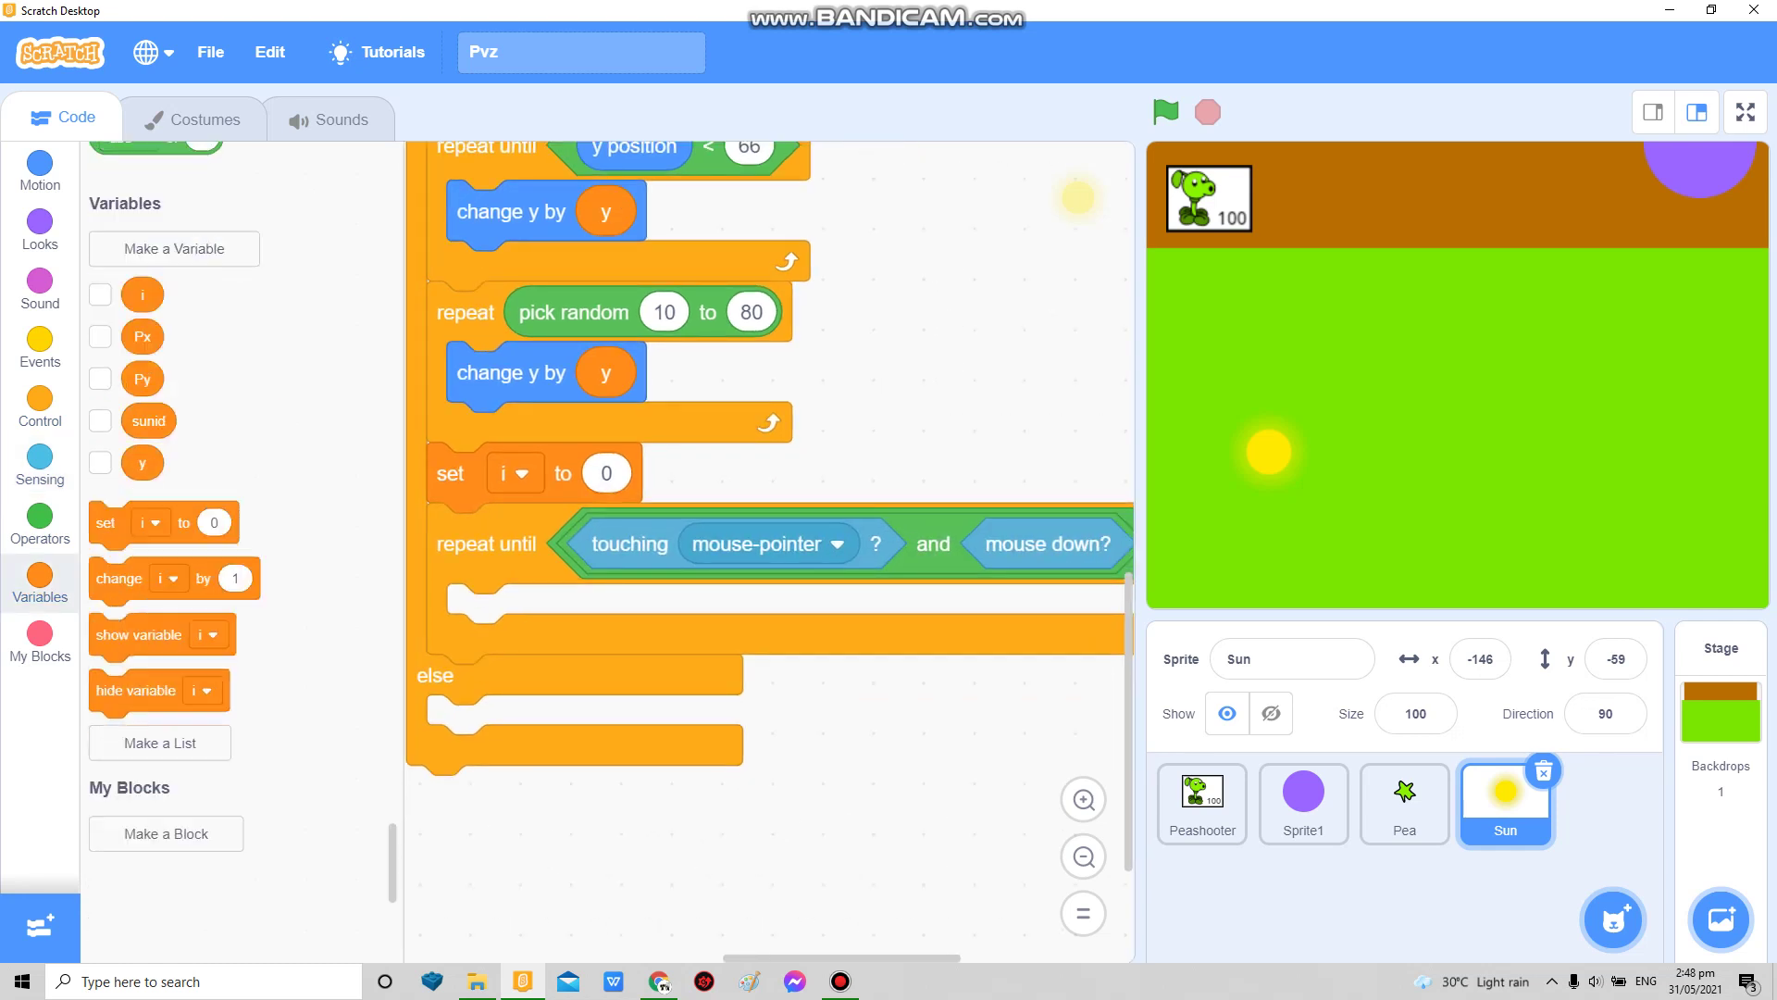
pyautogui.hscroll(2, 763, 556)
pyautogui.hscroll(2, 763, 557)
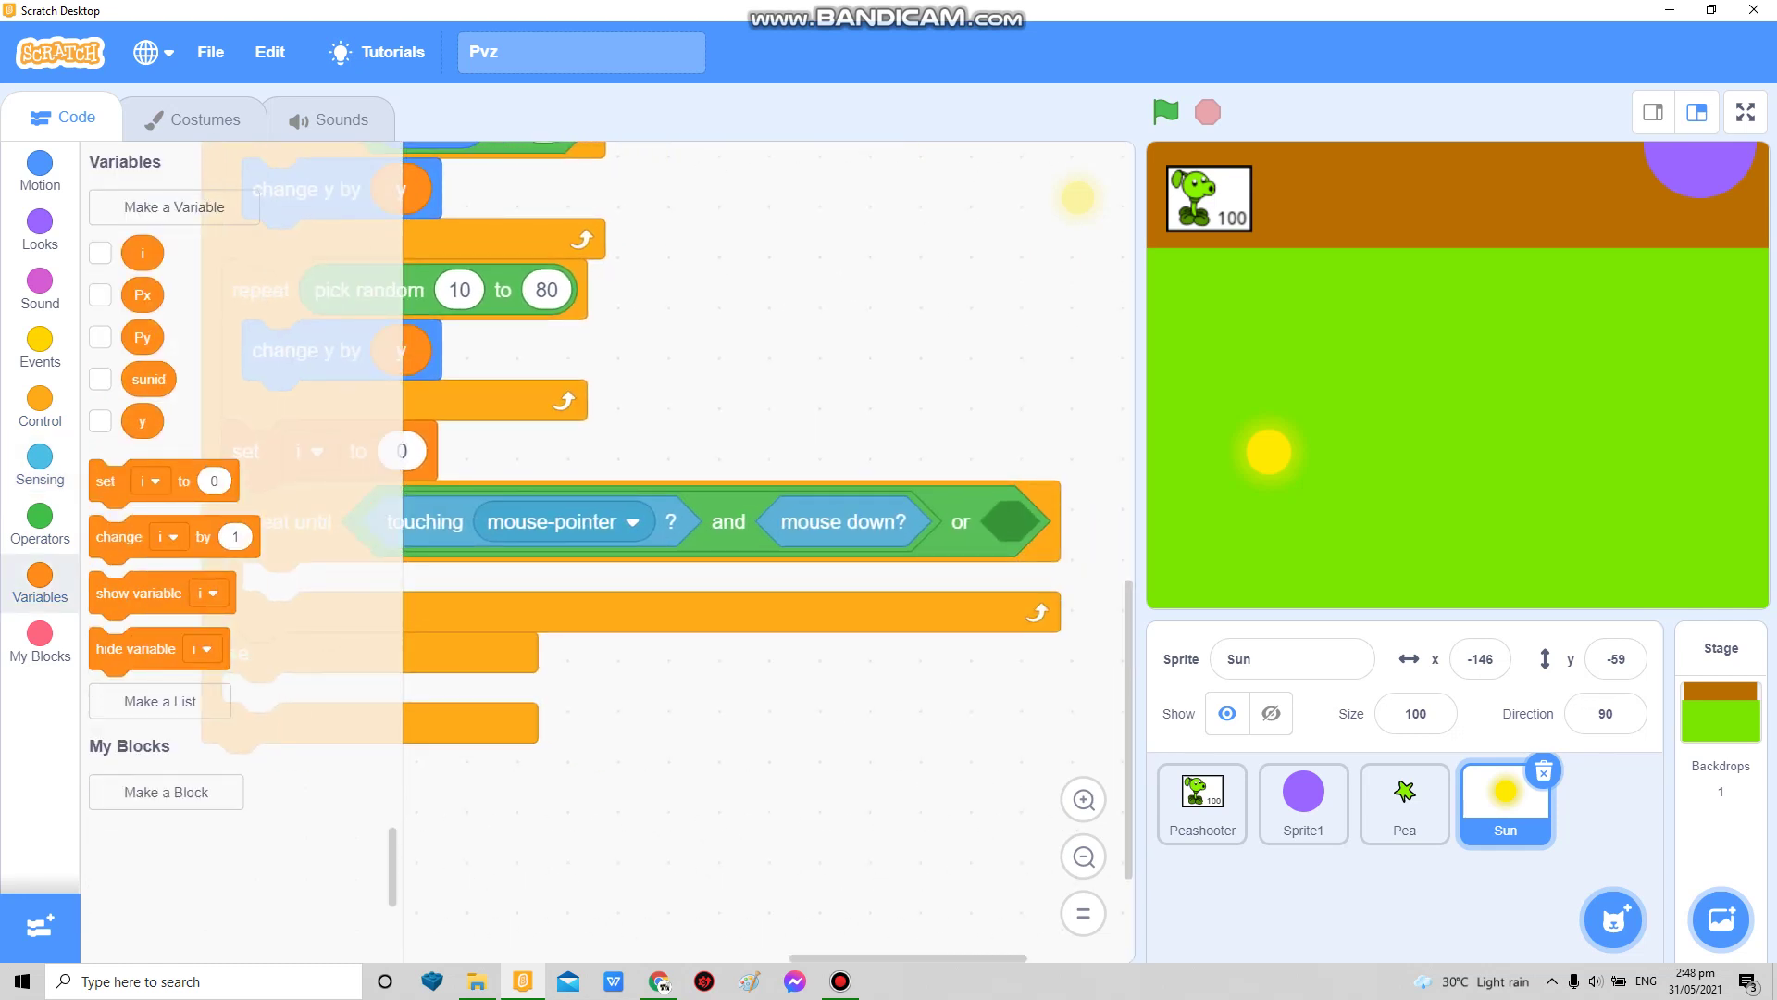
pyautogui.hscroll(2, 763, 557)
pyautogui.click(40, 526)
pyautogui.moveTo(100, 477); pyautogui.dragTo(840, 530)
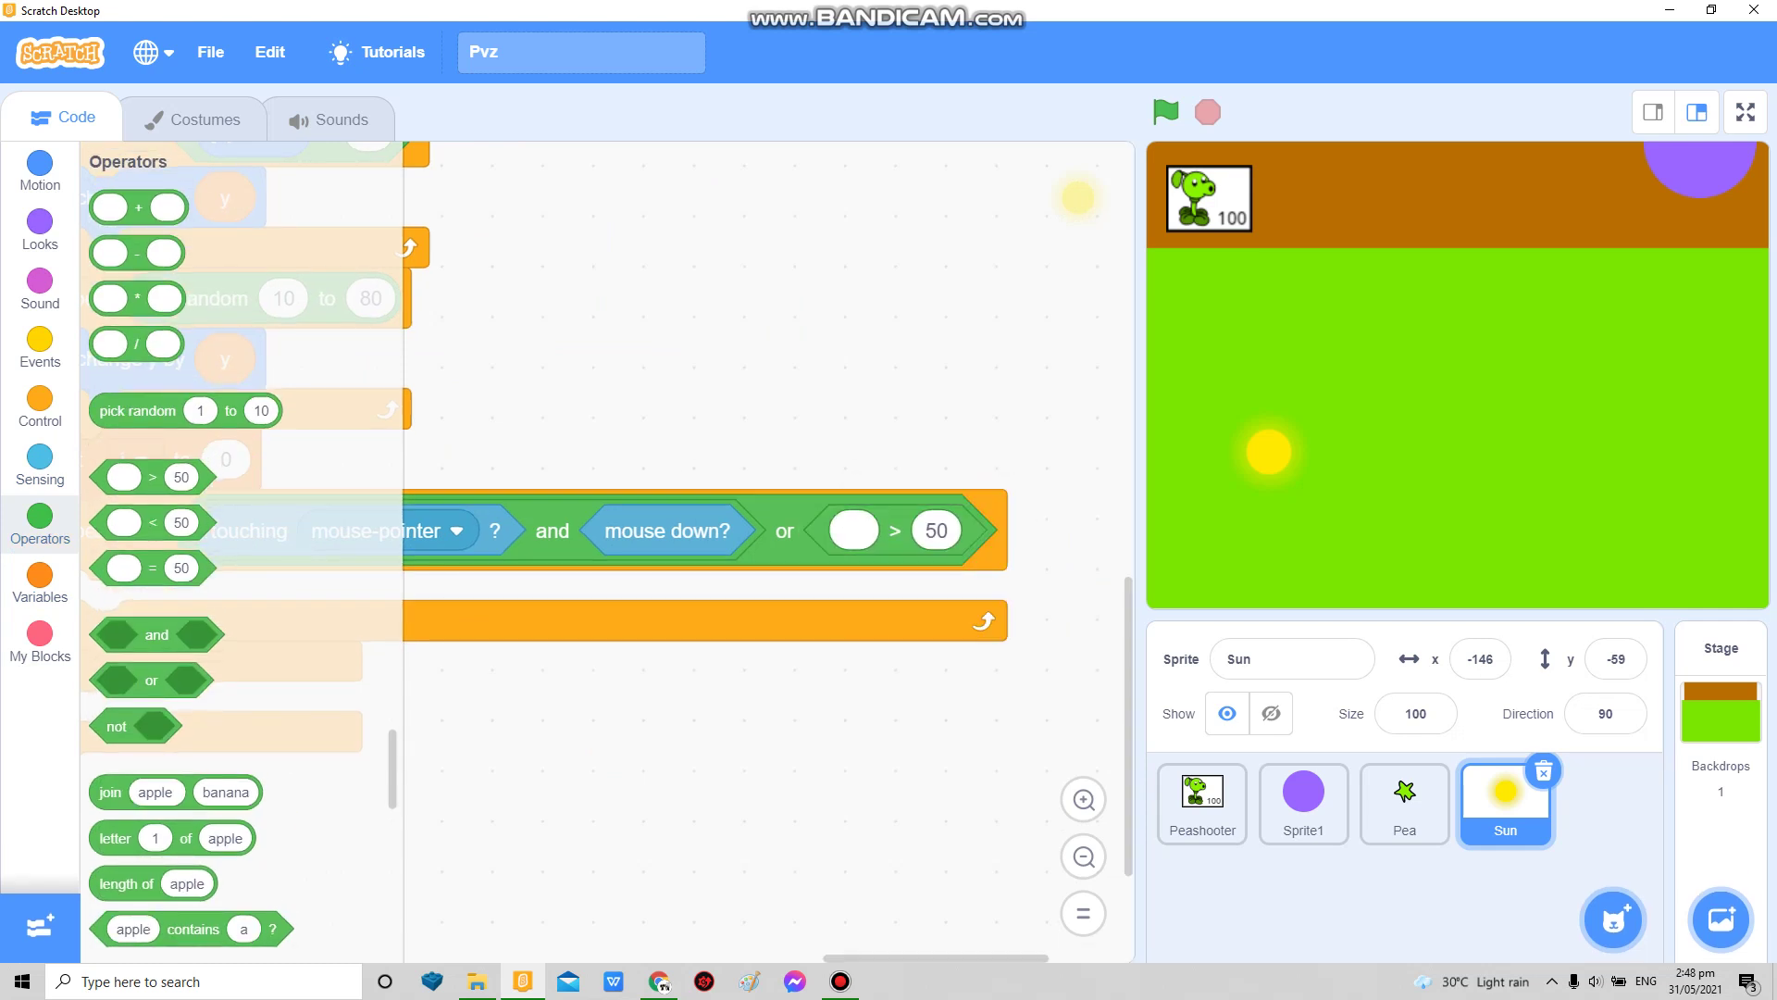
pyautogui.click(40, 580)
pyautogui.moveTo(142, 253); pyautogui.dragTo(853, 530)
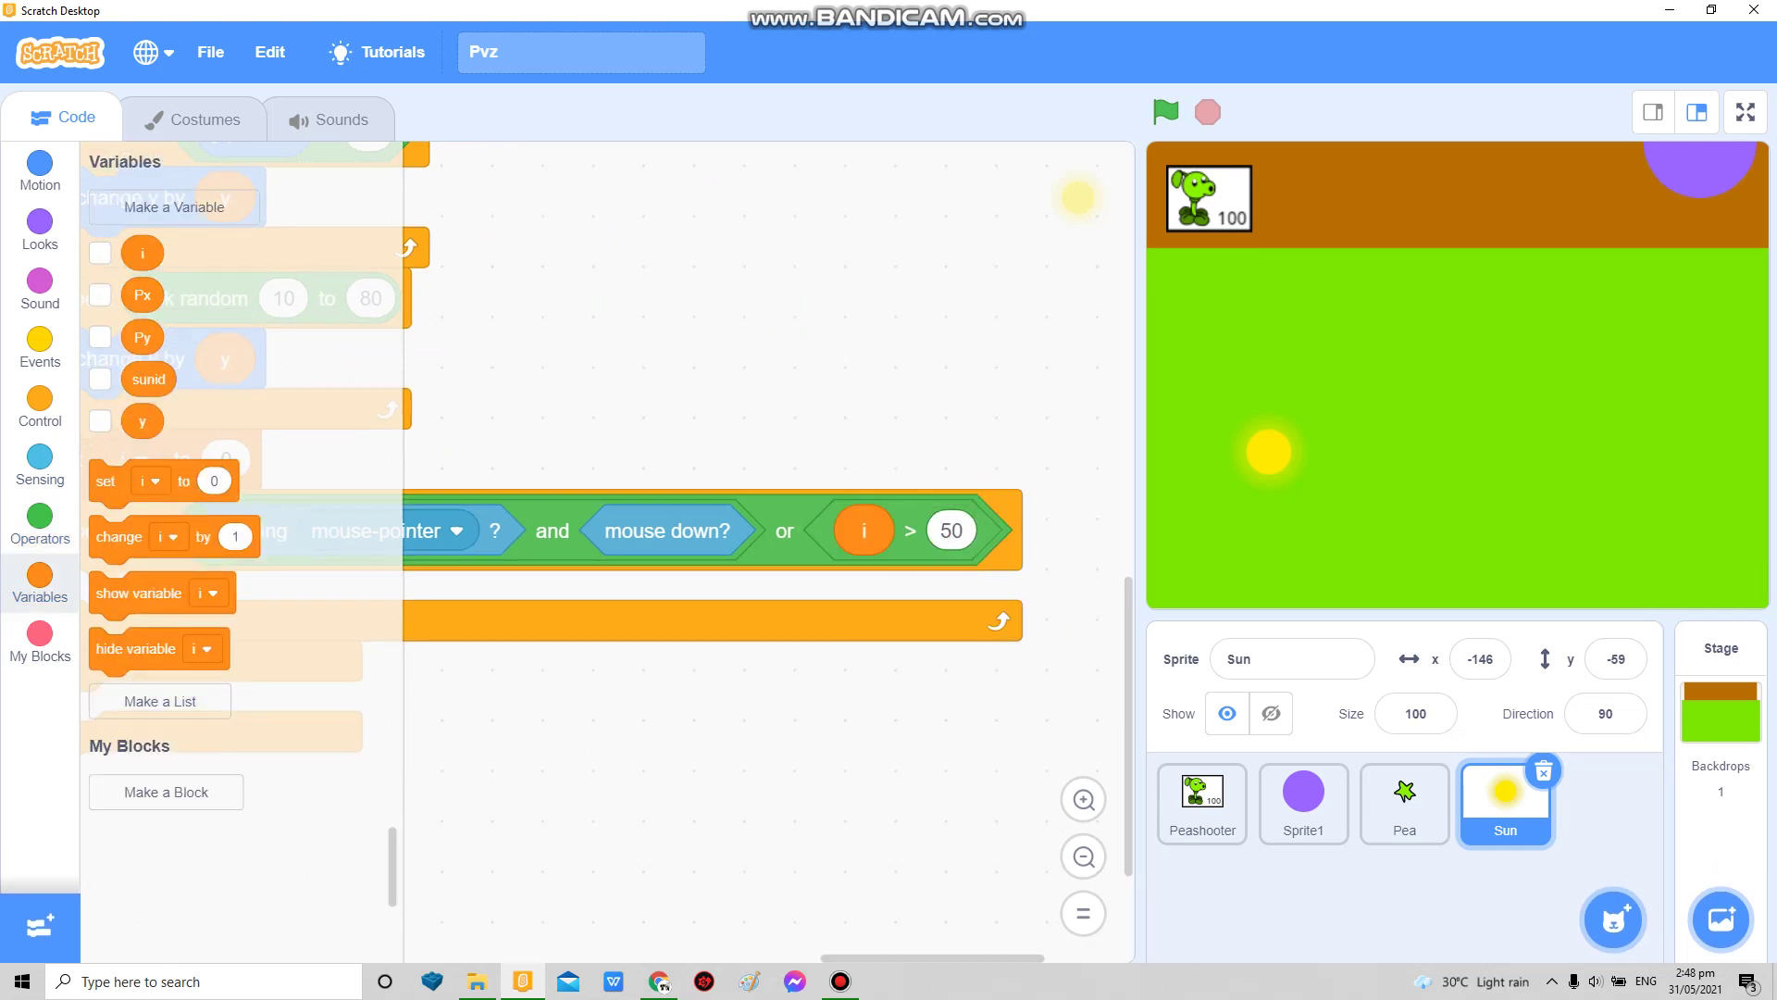
pyautogui.hscroll(-3, 764, 556)
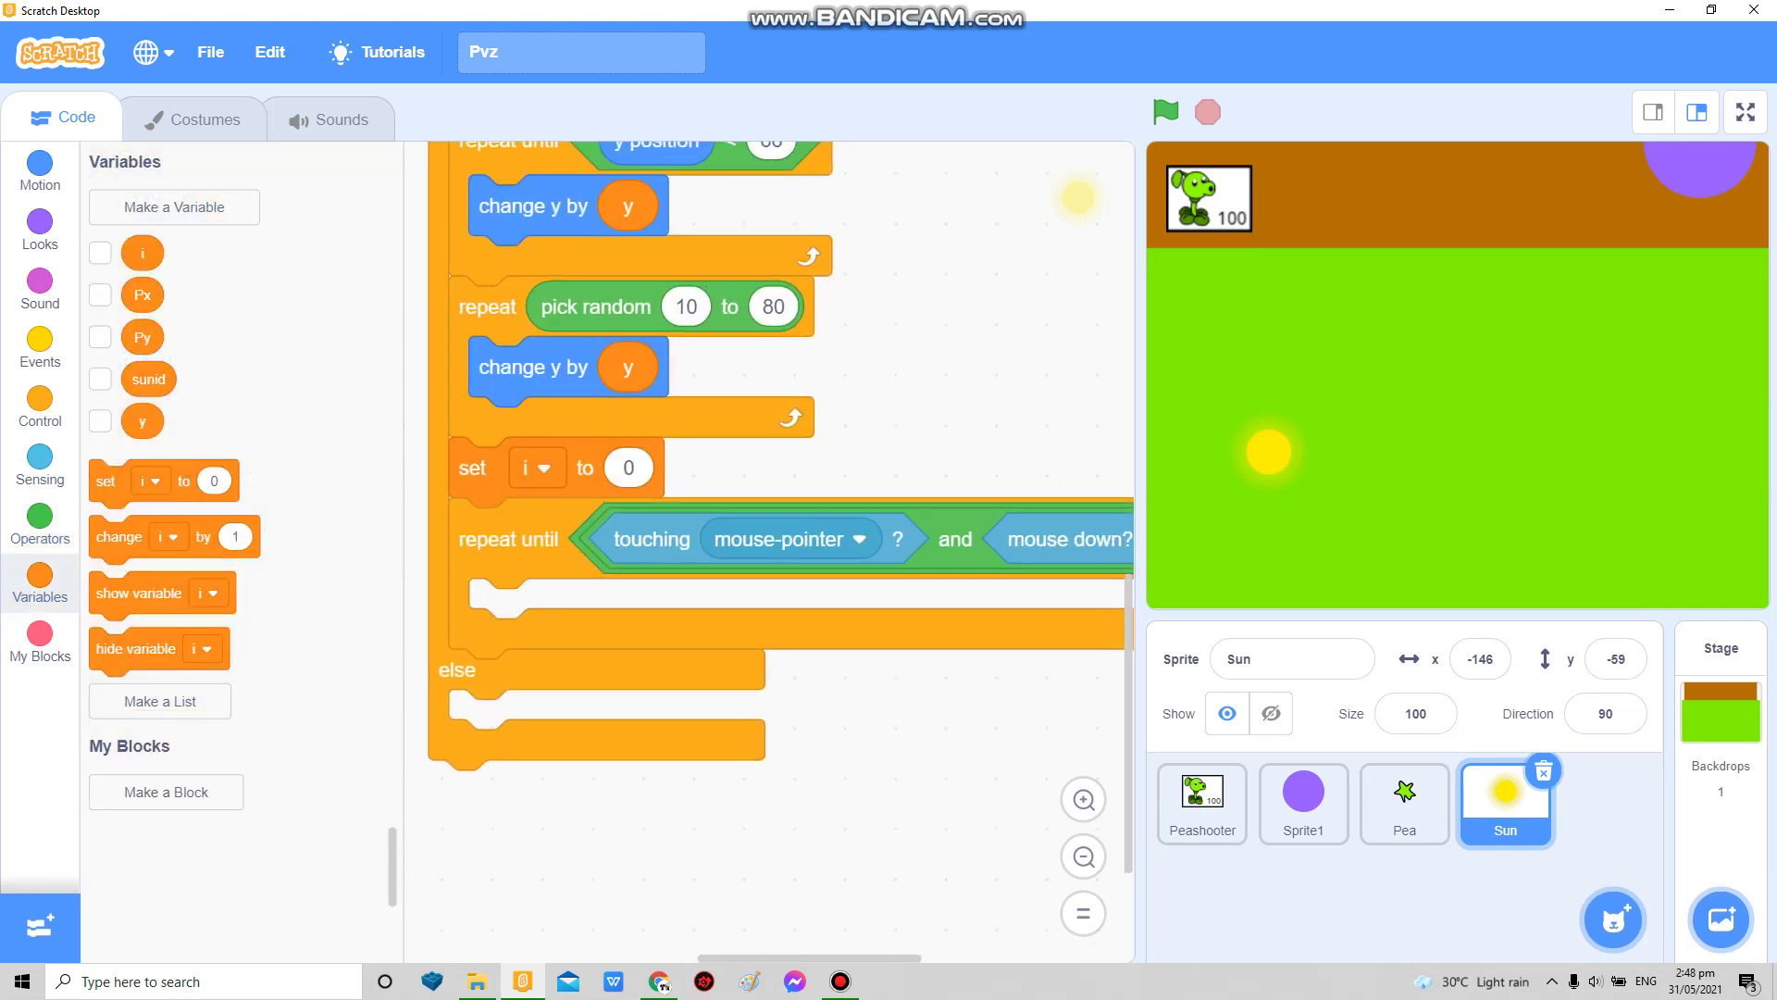
pyautogui.moveTo(119, 536); pyautogui.dragTo(486, 611)
pyautogui.hscroll(3, 764, 555)
pyautogui.scroll(2, 763, 555)
pyautogui.hscroll(1, 764, 556)
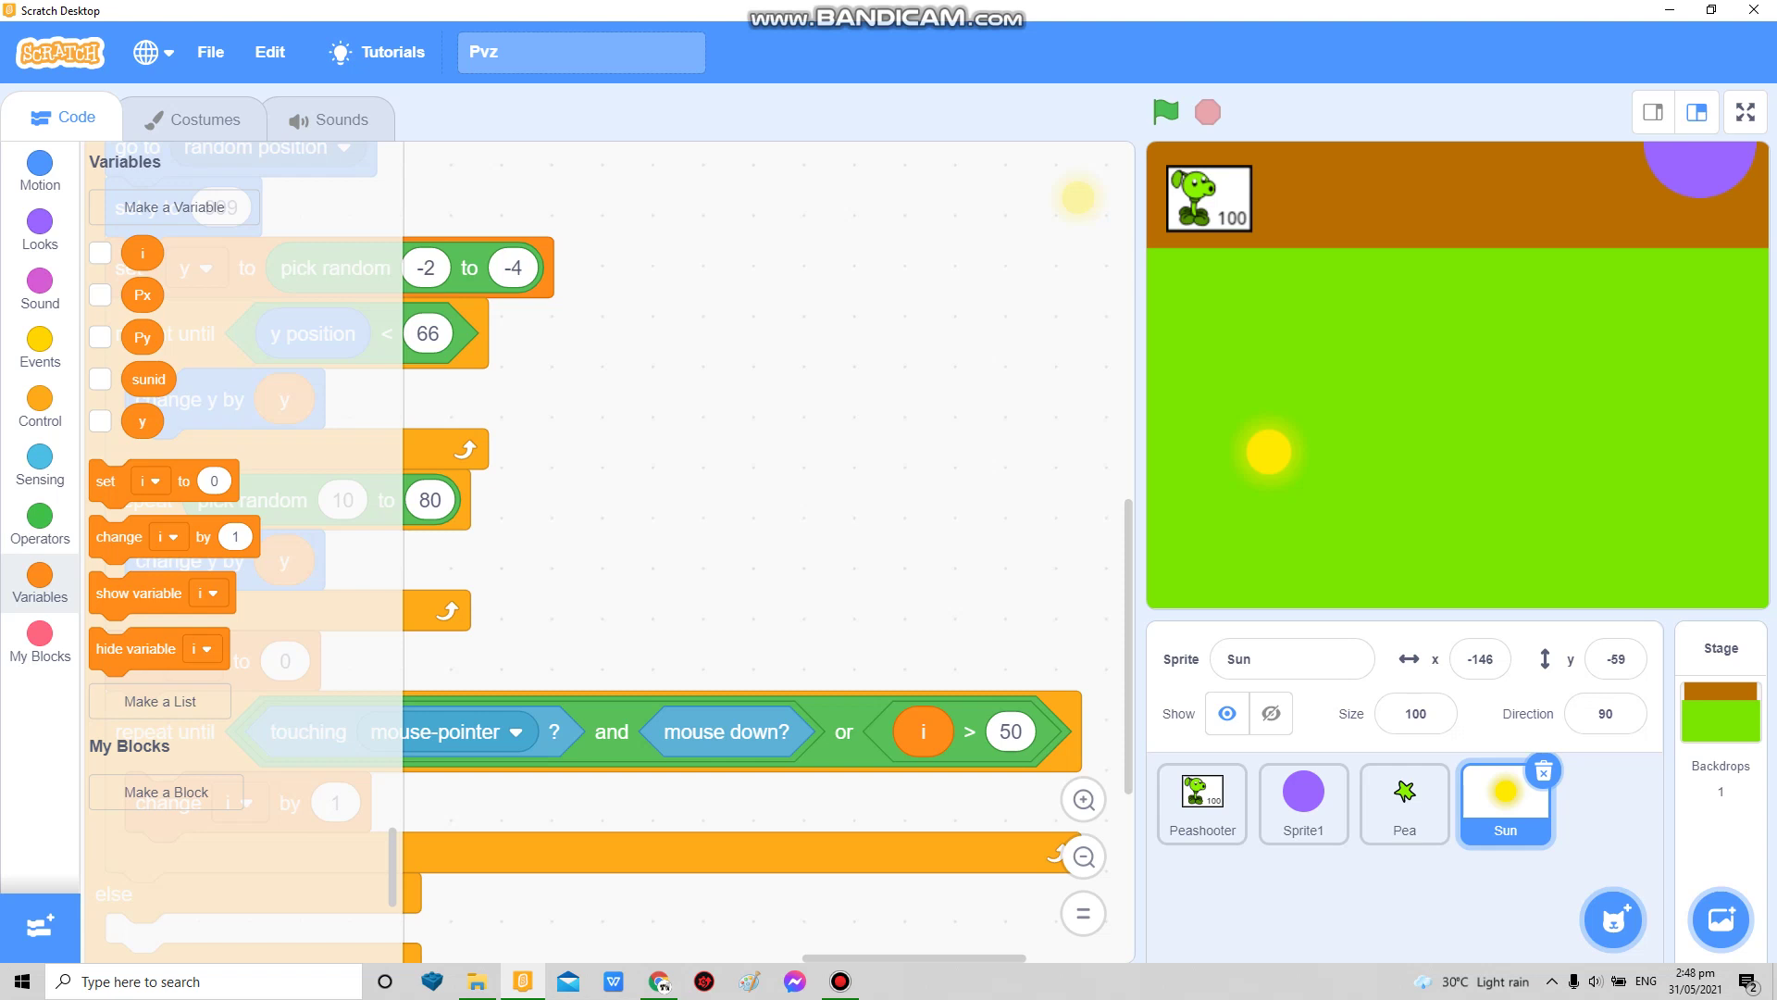
pyautogui.click(40, 525)
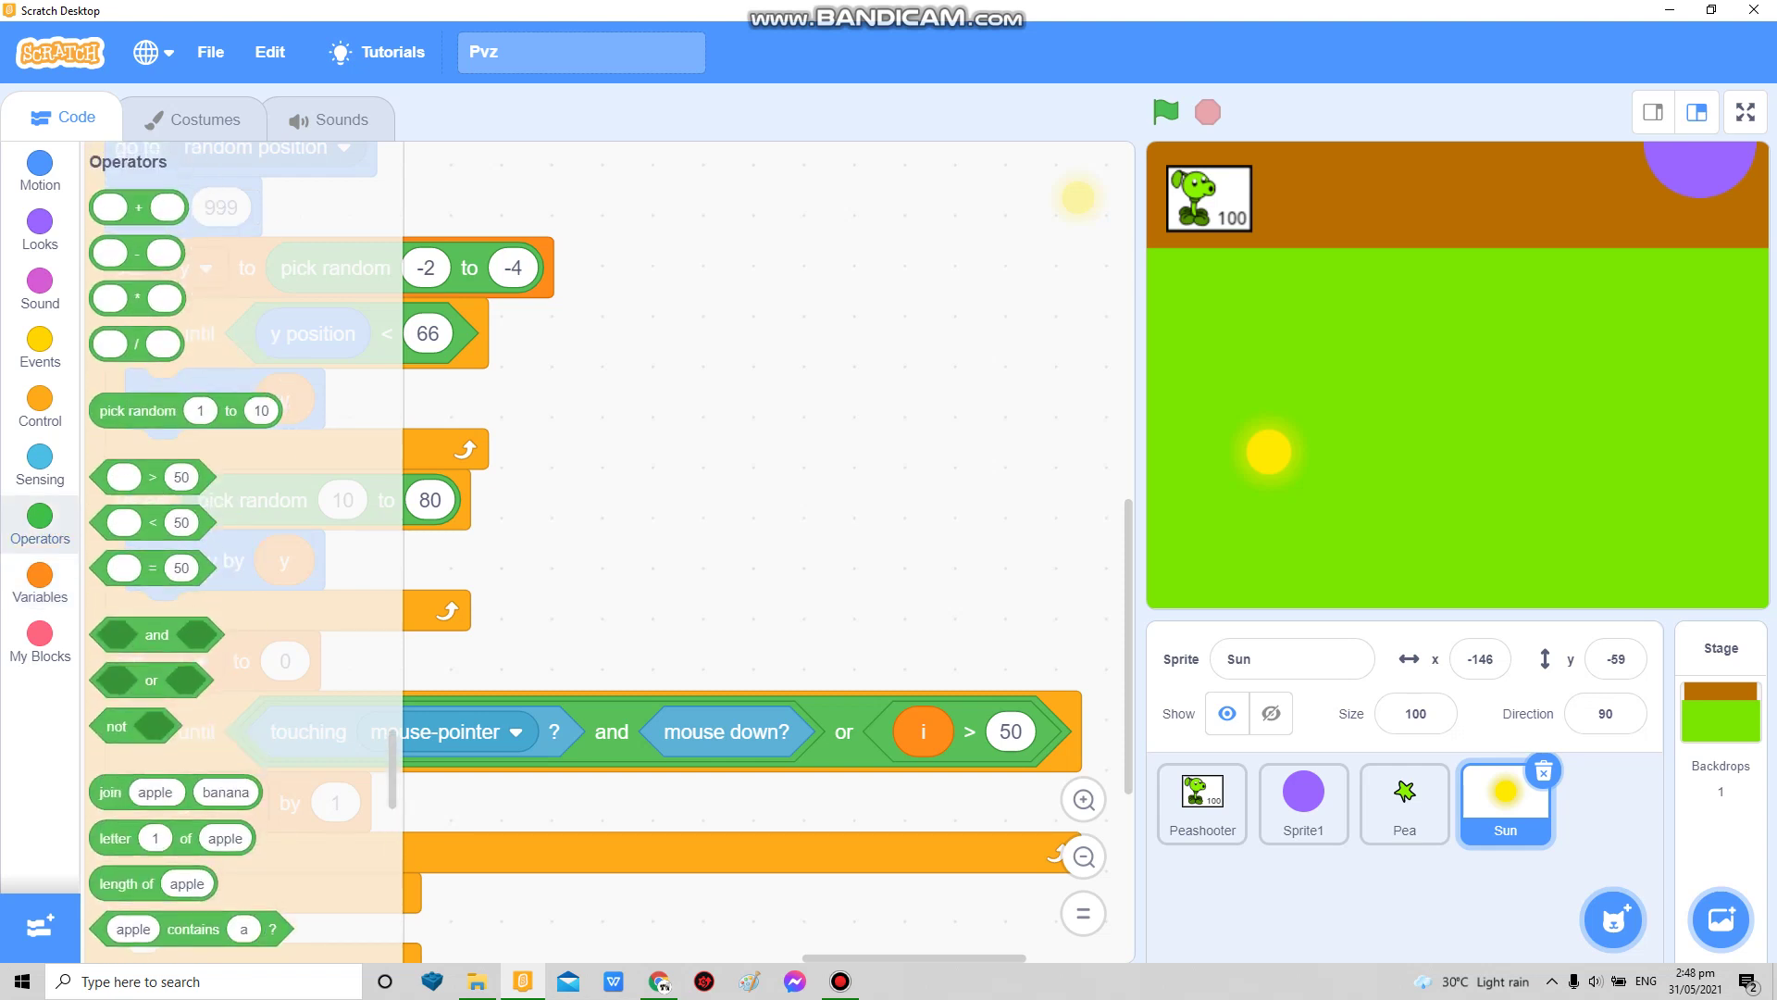
pyautogui.click(840, 981)
pyautogui.click(840, 980)
pyautogui.click(41, 407)
pyautogui.moveTo(112, 292)
pyautogui.mouseDown()
pyautogui.moveTo(597, 432)
pyautogui.moveTo(209, 459)
pyautogui.mouseUp()
pyautogui.click(668, 432)
pyautogui.write('30')
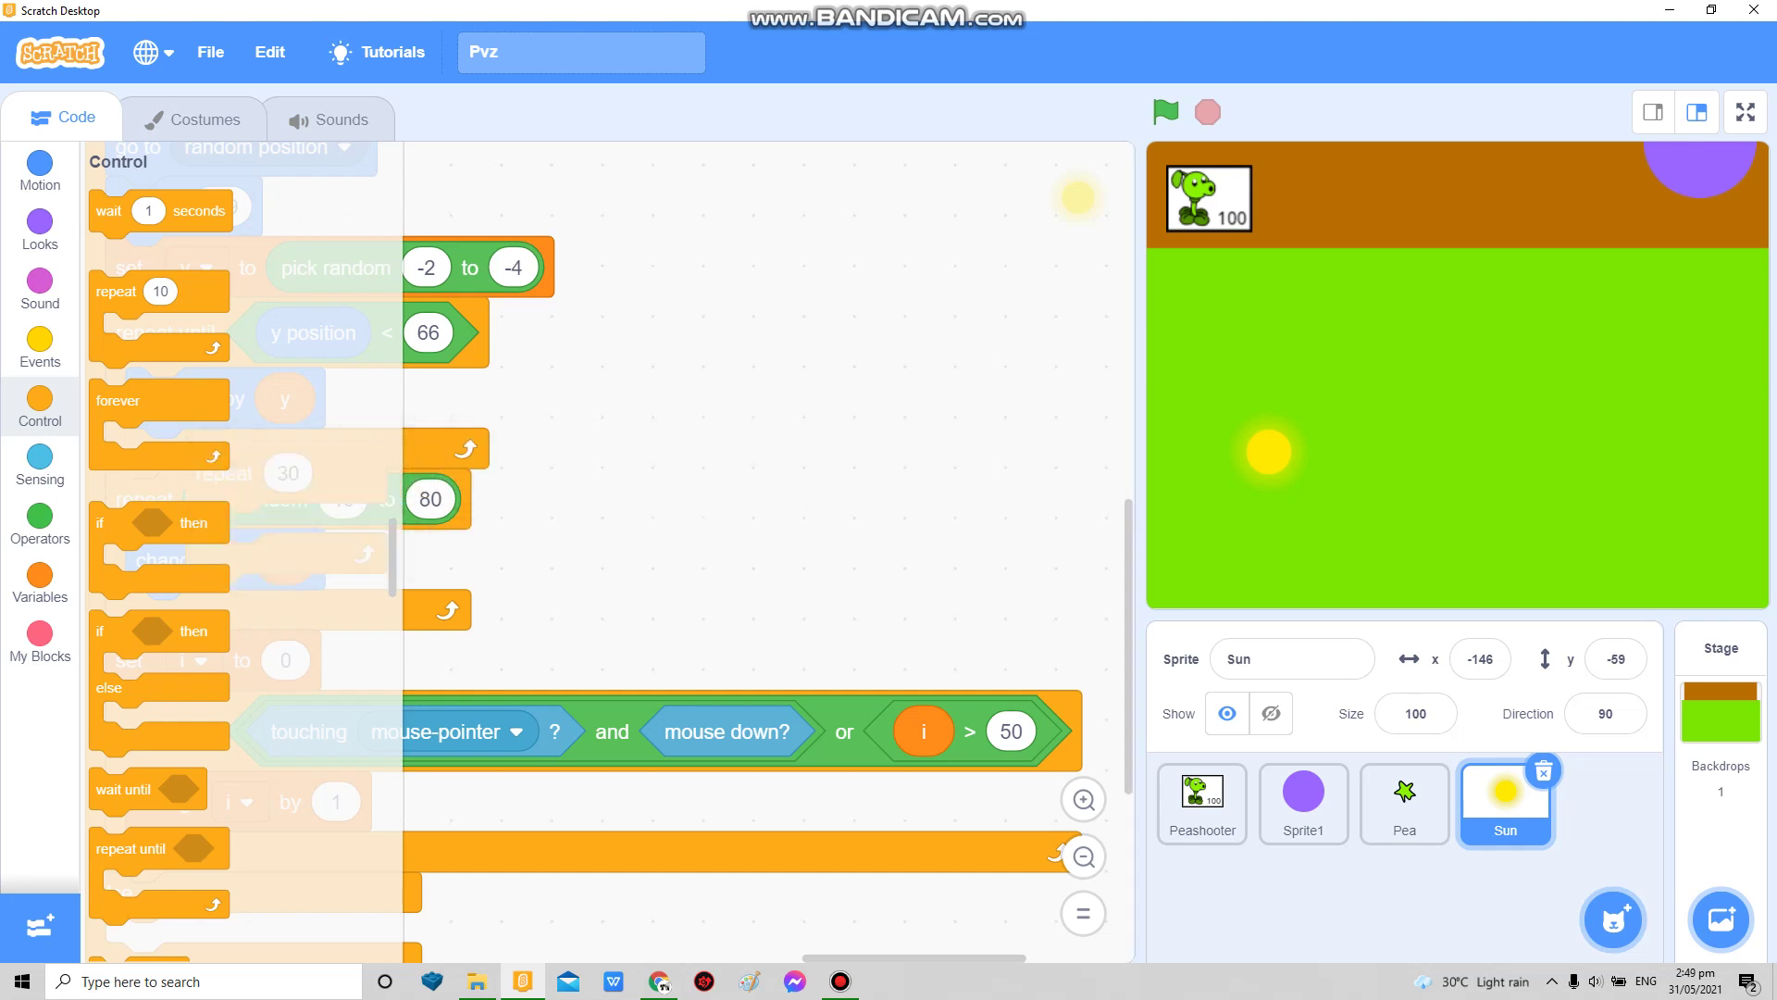
pyautogui.click(40, 584)
pyautogui.click(840, 980)
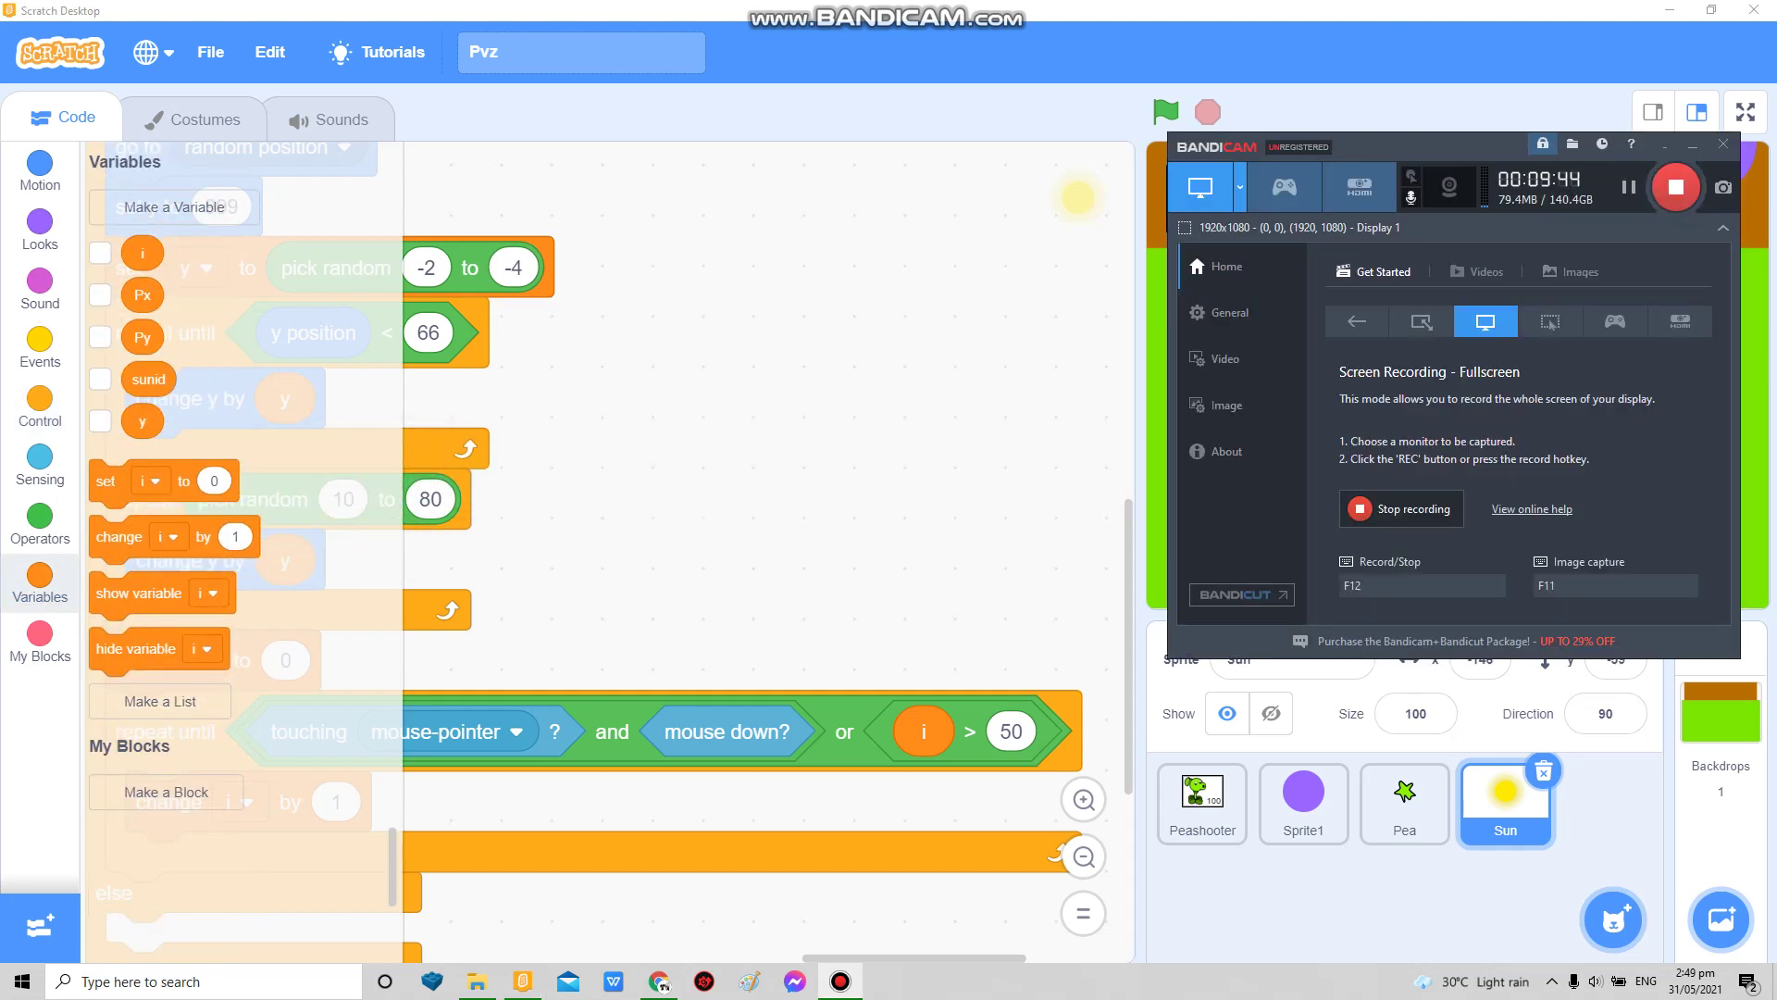